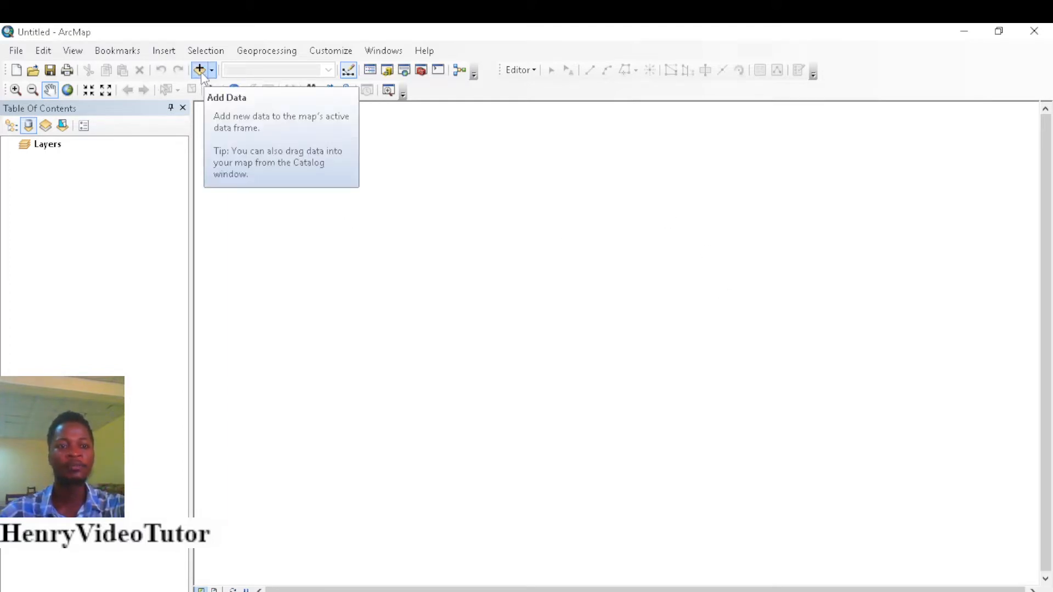
left_click(200, 71)
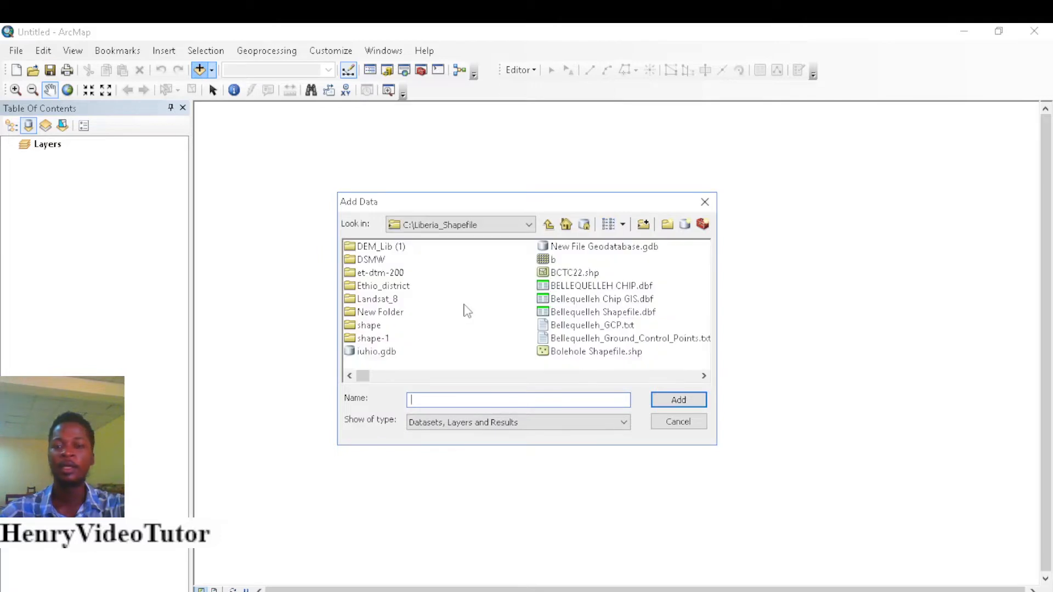
double_click(376, 301)
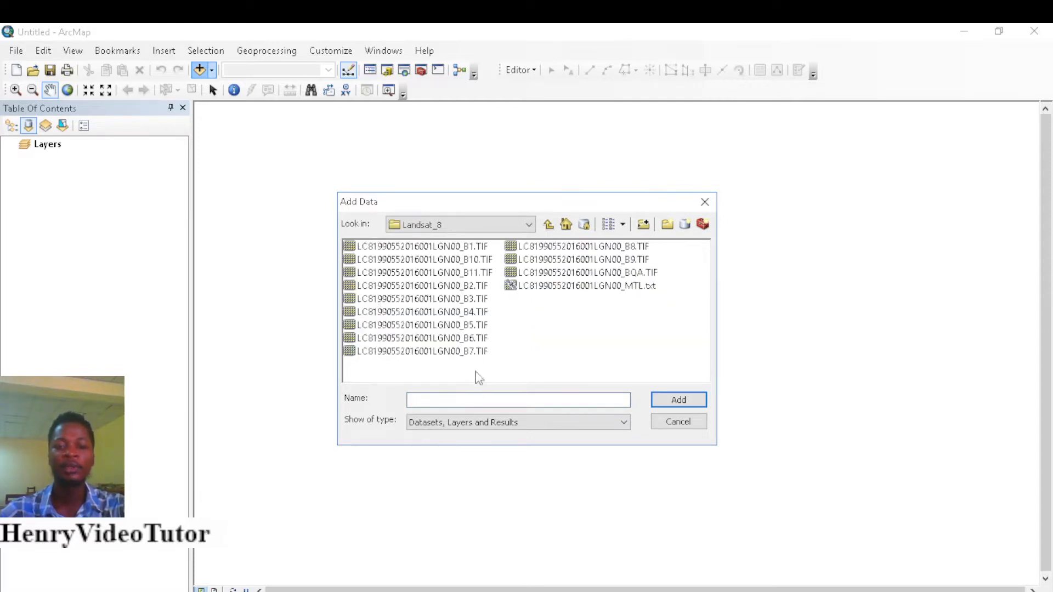
left_click(456, 326)
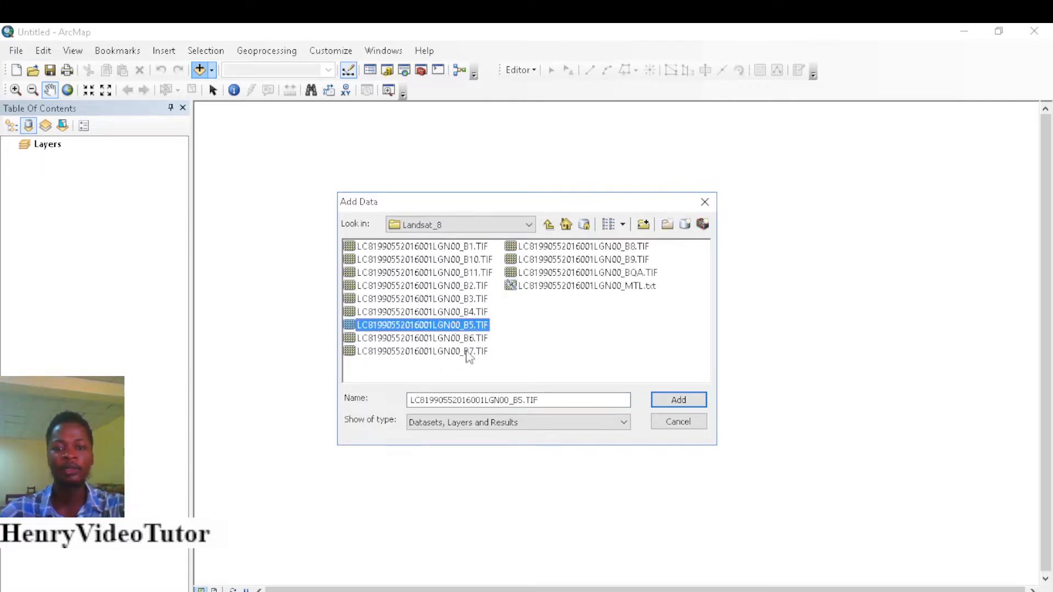
left_click(469, 352, "ctrl")
left_click(665, 399)
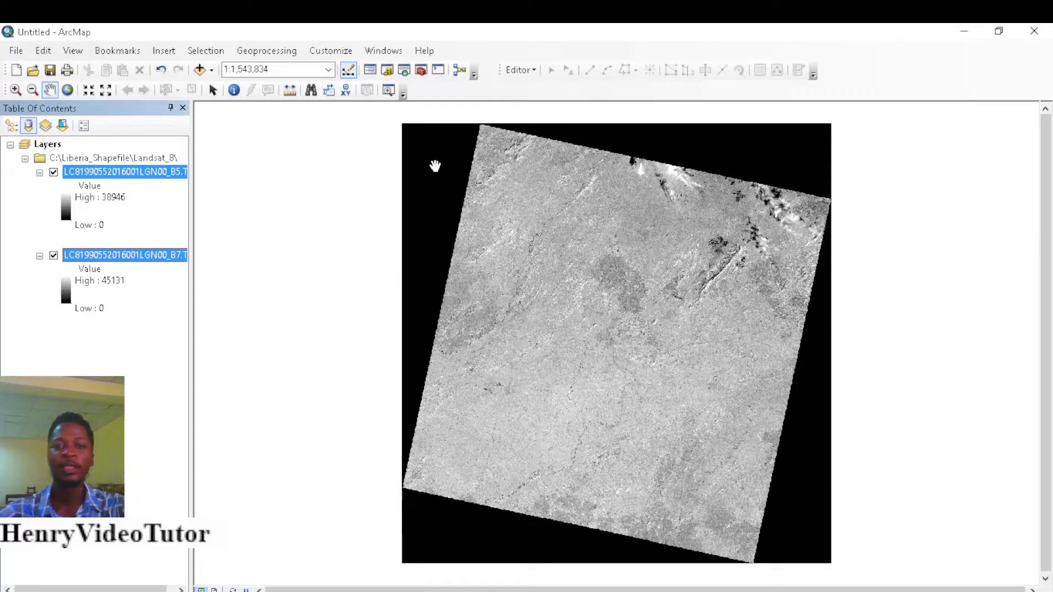
Step: Divide band B7 by band B5 with the Spatial Analyst Raster Calculator, keeping the default output raster rastercalc
left_click(420, 69)
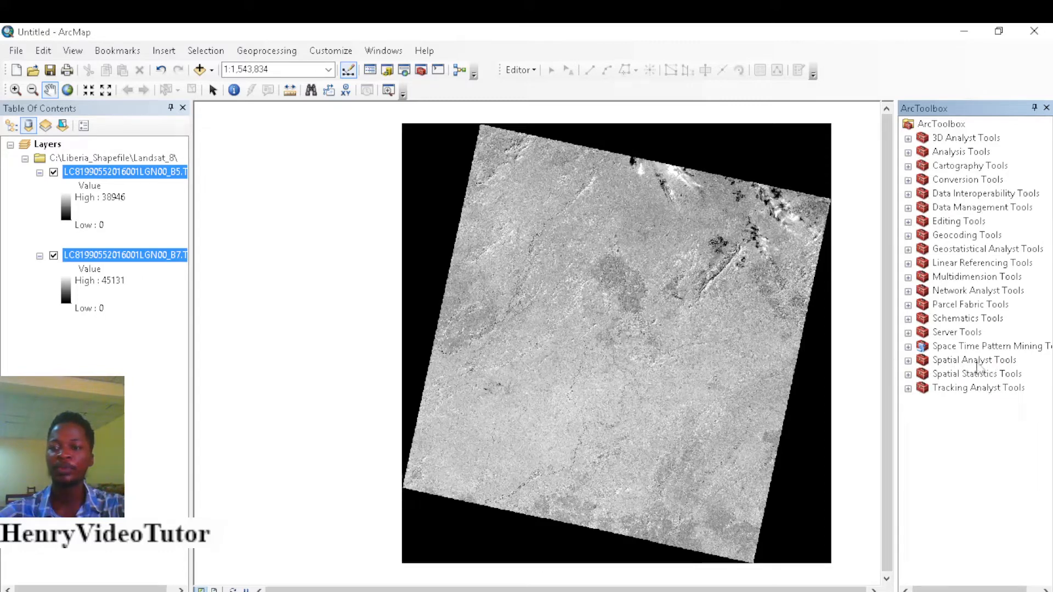
left_click(908, 362)
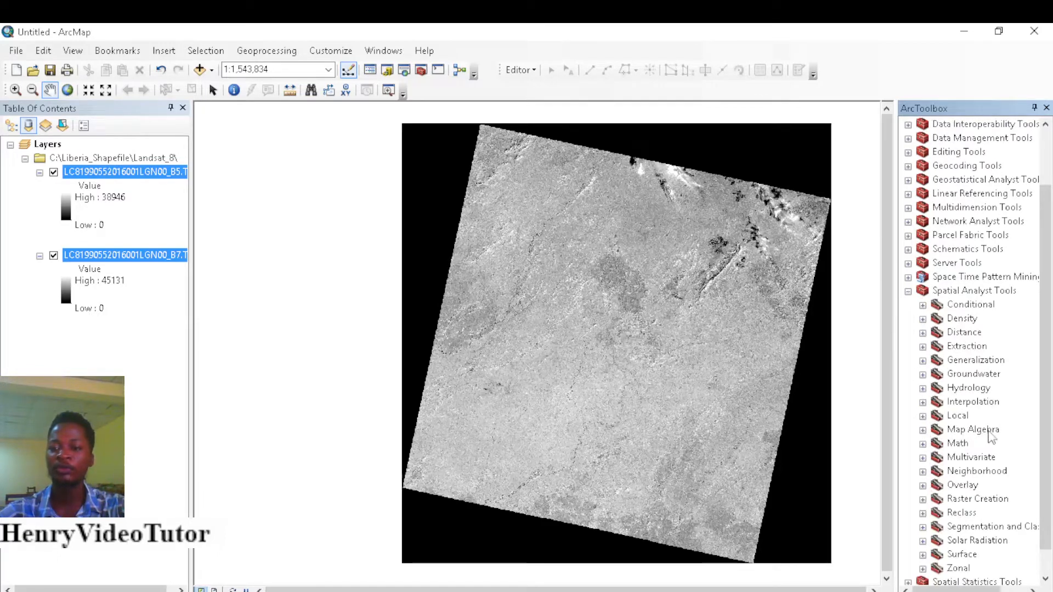
left_click(923, 429)
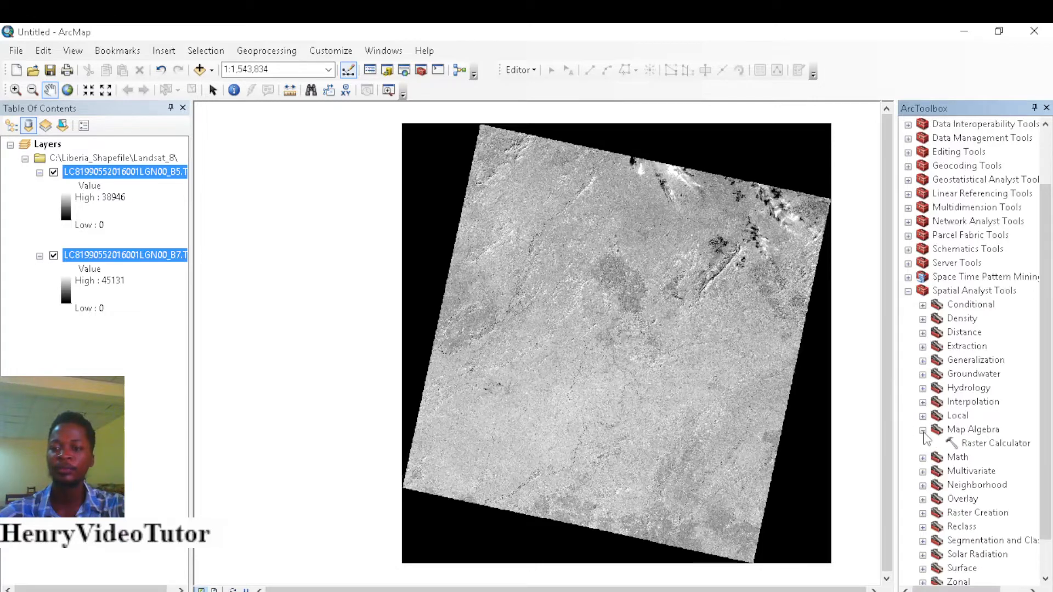
left_click(989, 445)
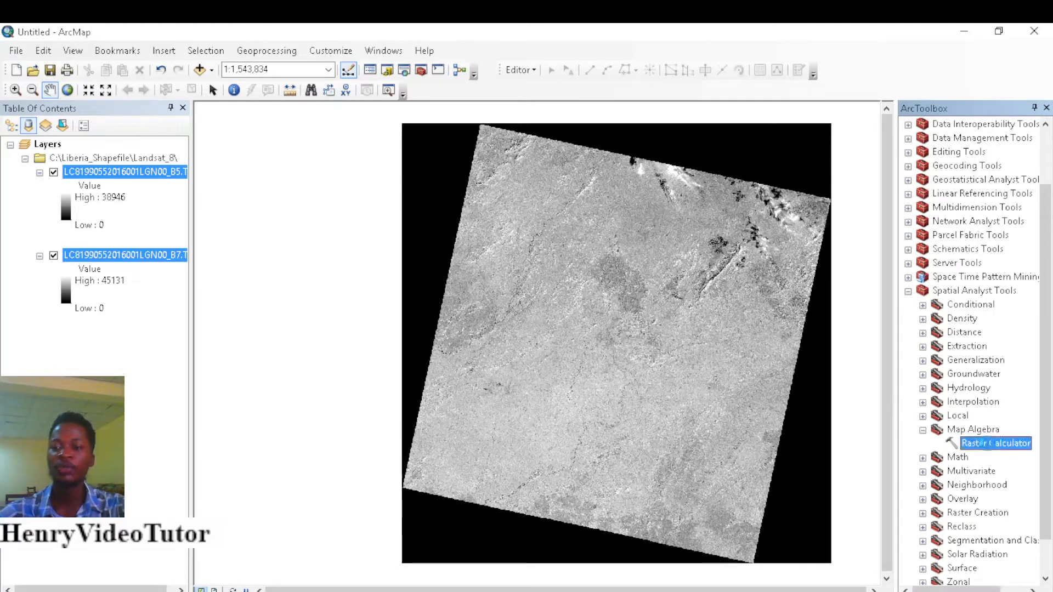
double_click(980, 443)
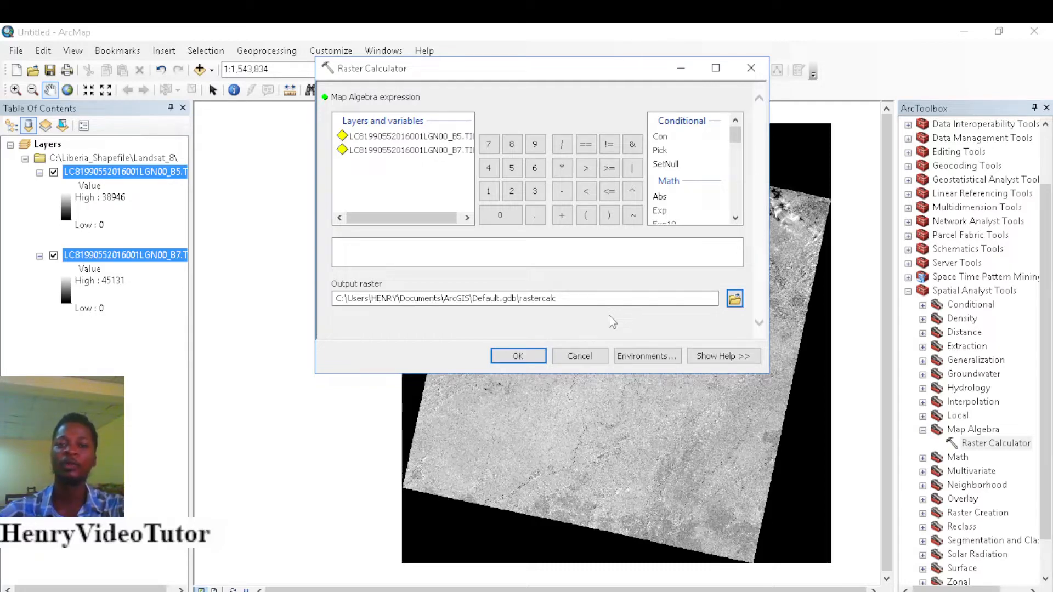
double_click(452, 151)
left_click(562, 144)
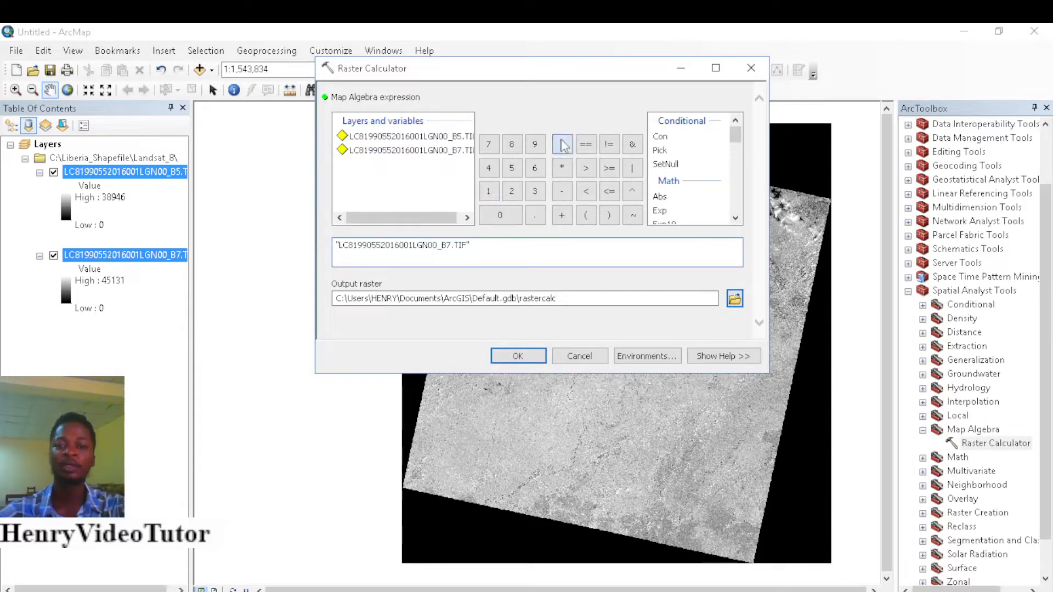
double_click(439, 137)
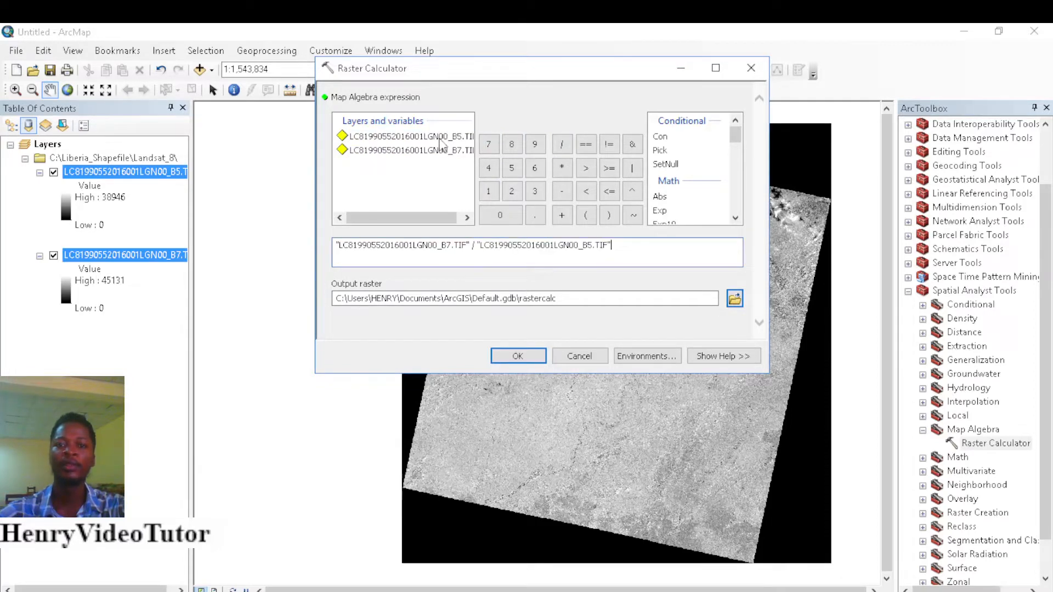
left_click(518, 357)
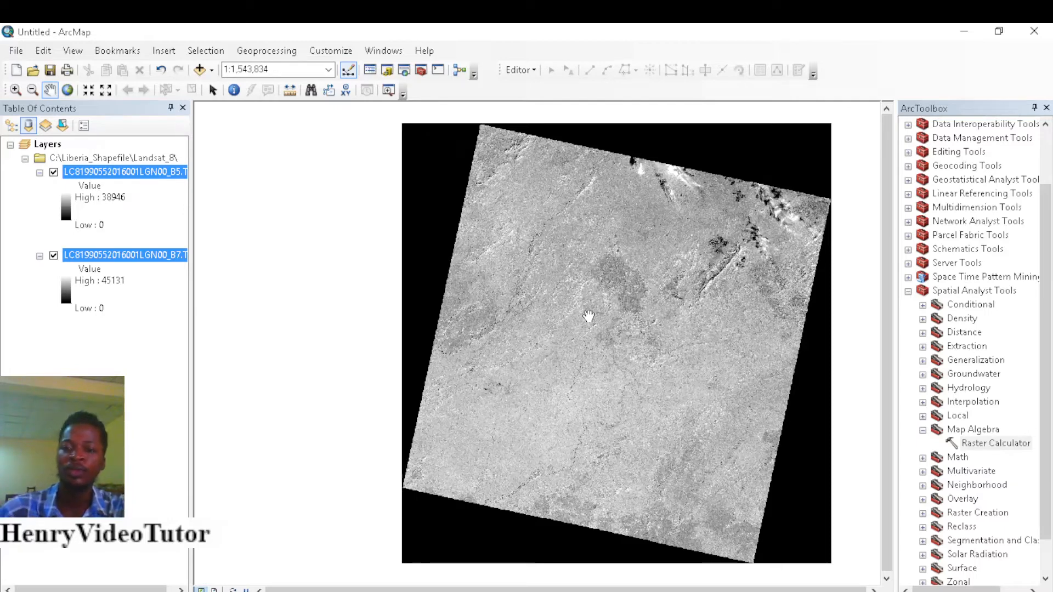
left_click(923, 431)
left_click(908, 299)
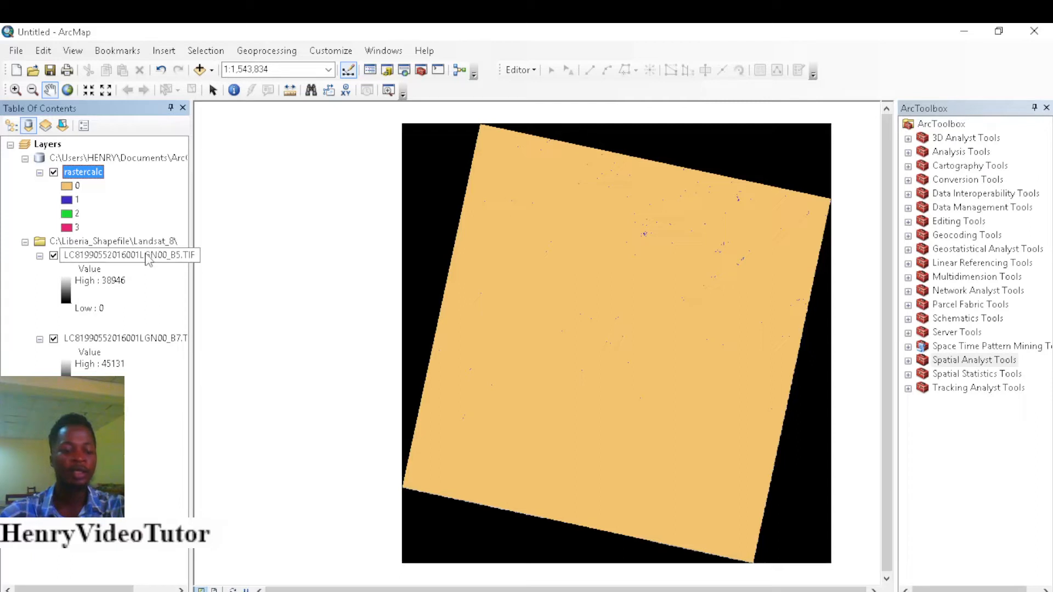
left_click(148, 256, "ctrl")
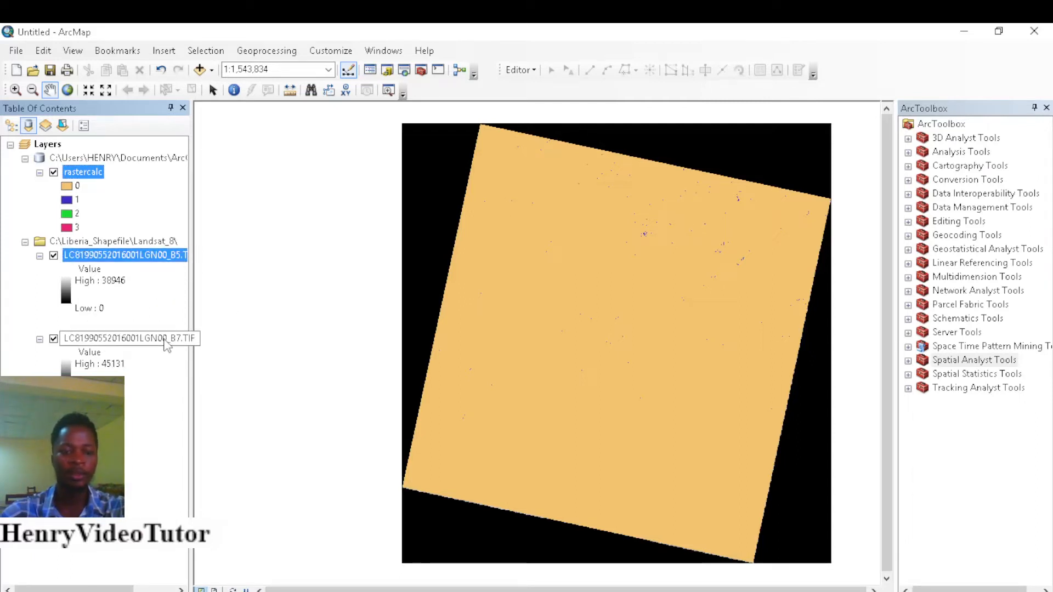
right_click(166, 344)
left_click(201, 365)
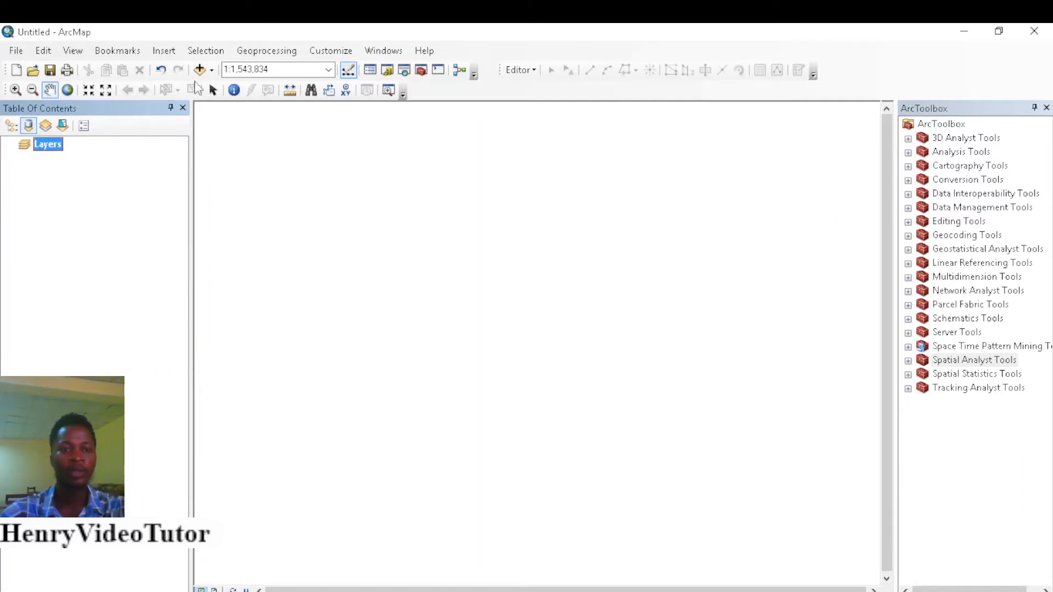
left_click(160, 70)
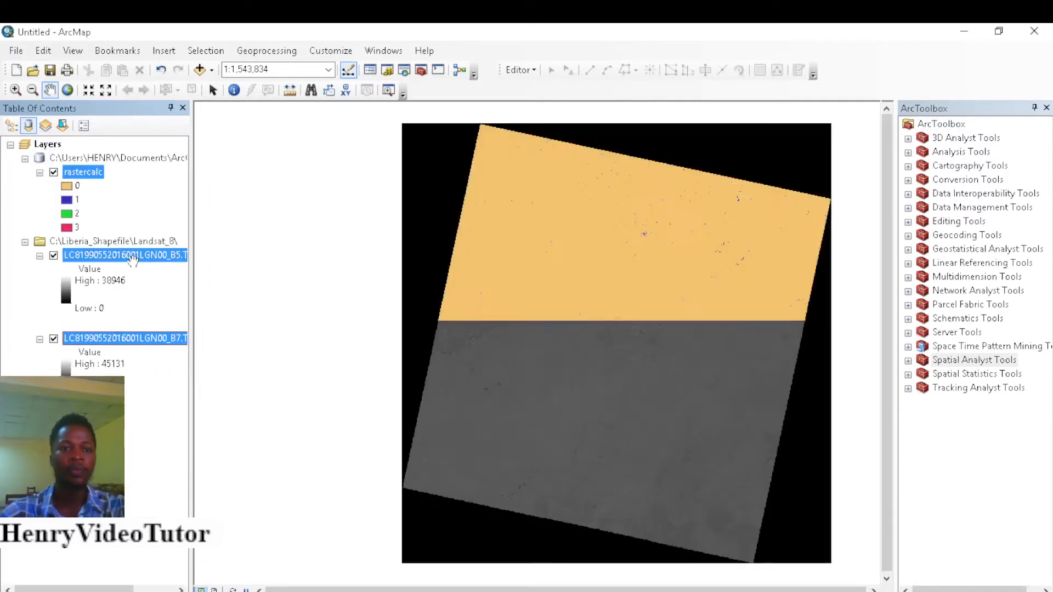
left_click(129, 204)
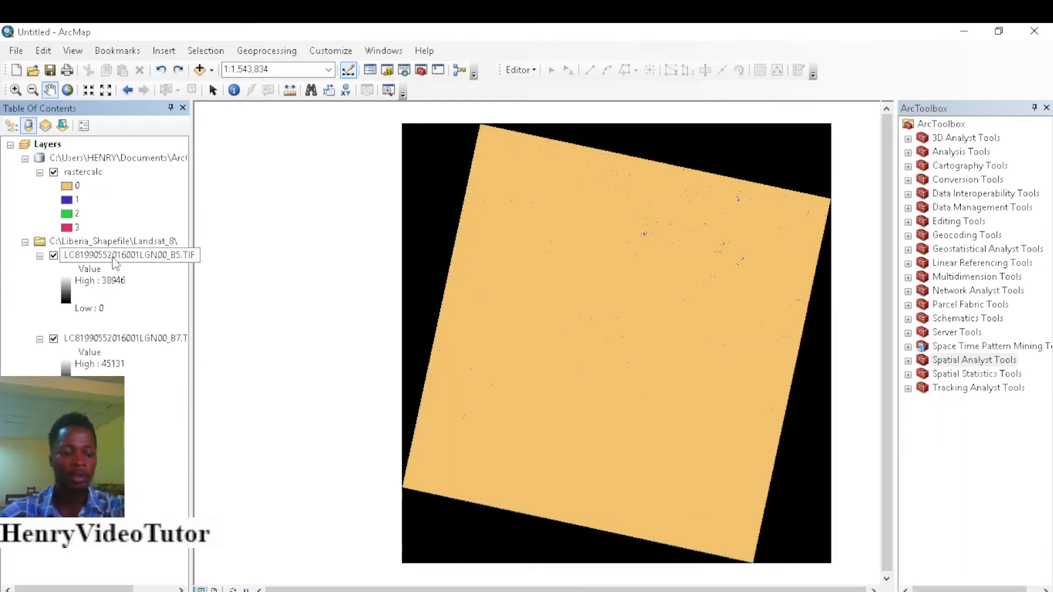
Step: Remove the B5 and B7 band layers from the map, keeping only the rastercalc layer
left_click(113, 258)
left_click(129, 340, "ctrl")
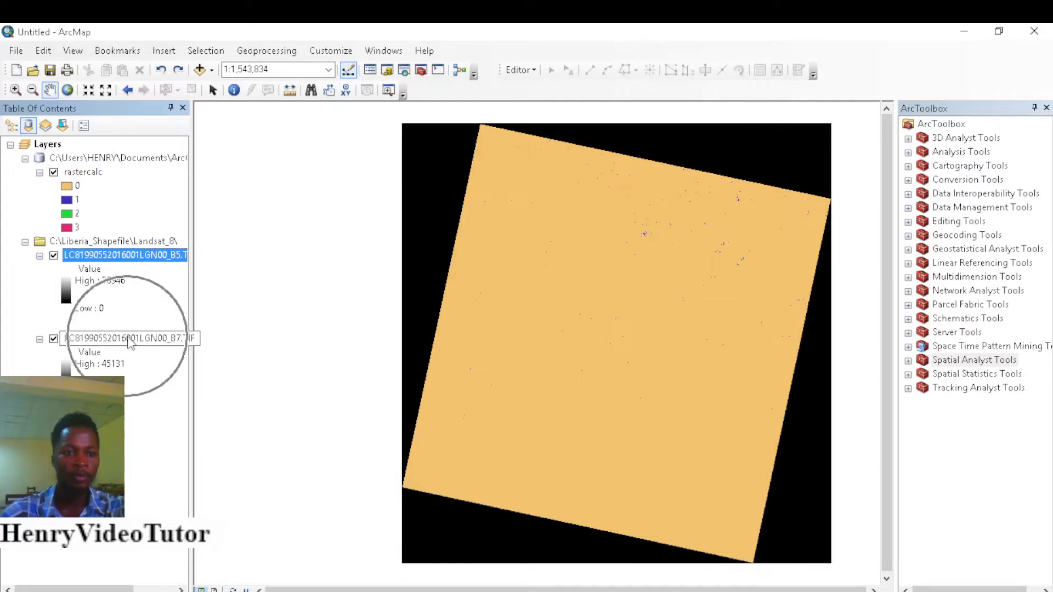
right_click(130, 340)
left_click(171, 363)
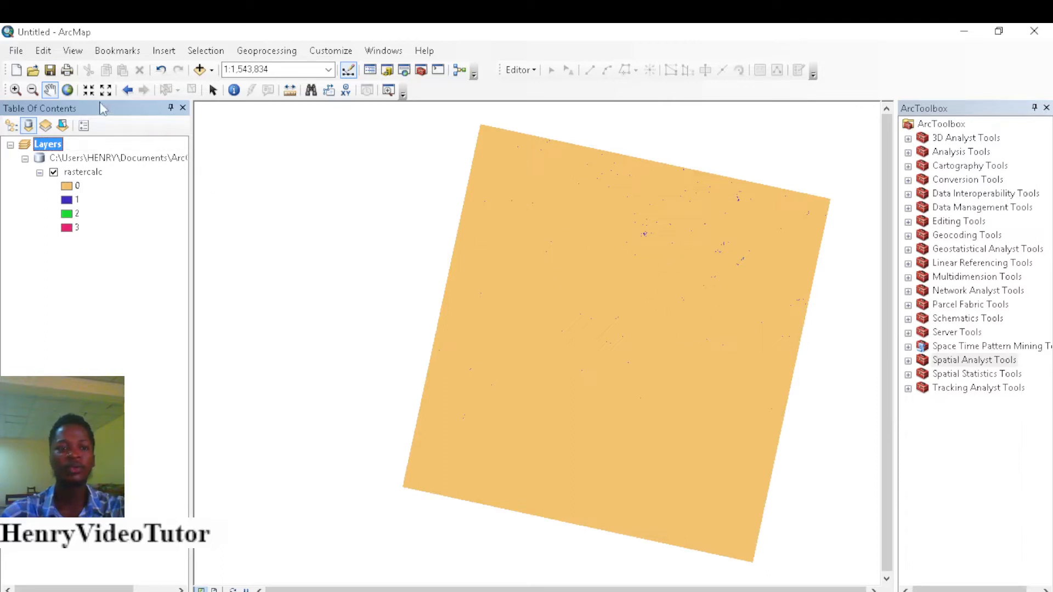
Step: Examine the clusters of blue value 1 pixels in the rastercalc layer up close
left_click(16, 89)
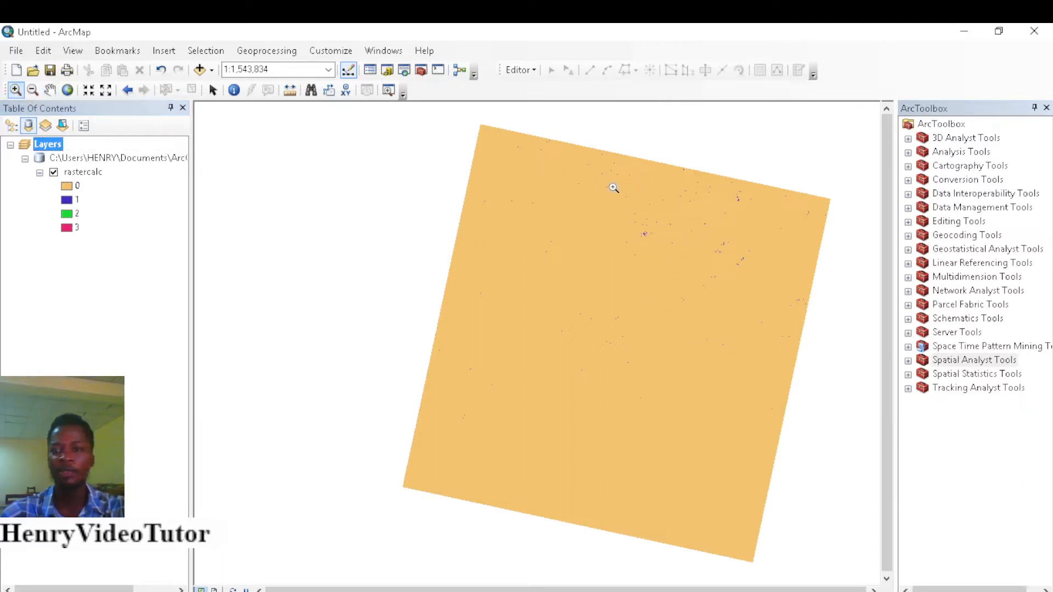
left_click_drag(613, 187, 700, 290)
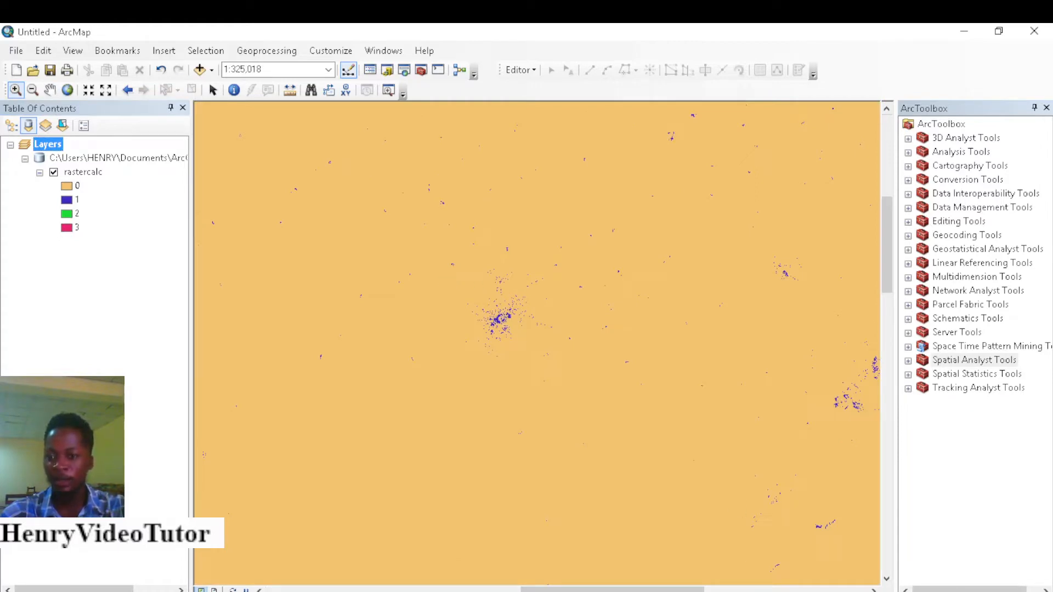
left_click(873, 590)
left_click(873, 589)
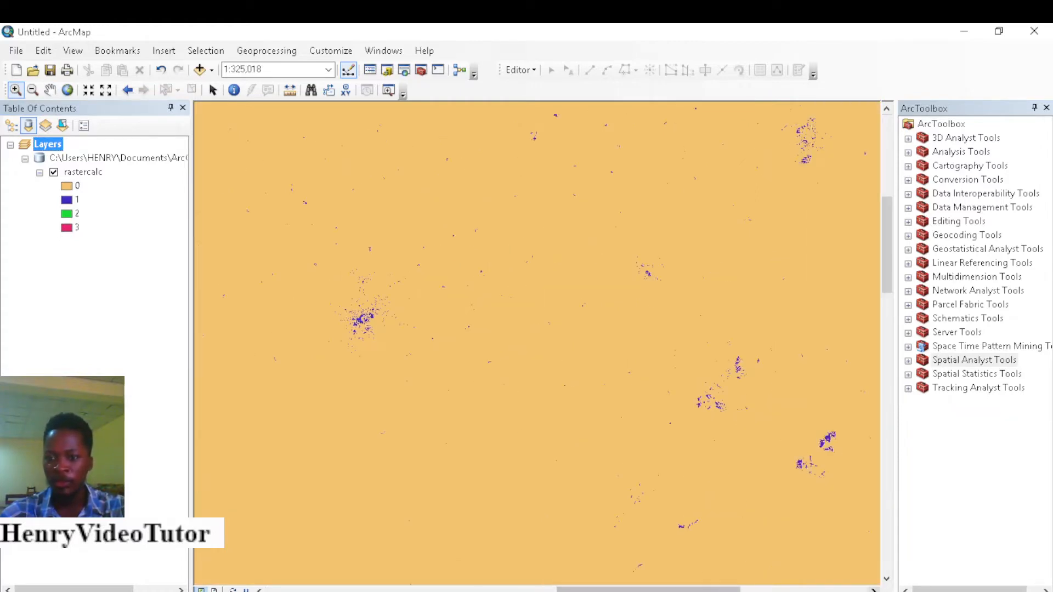
left_click(873, 590)
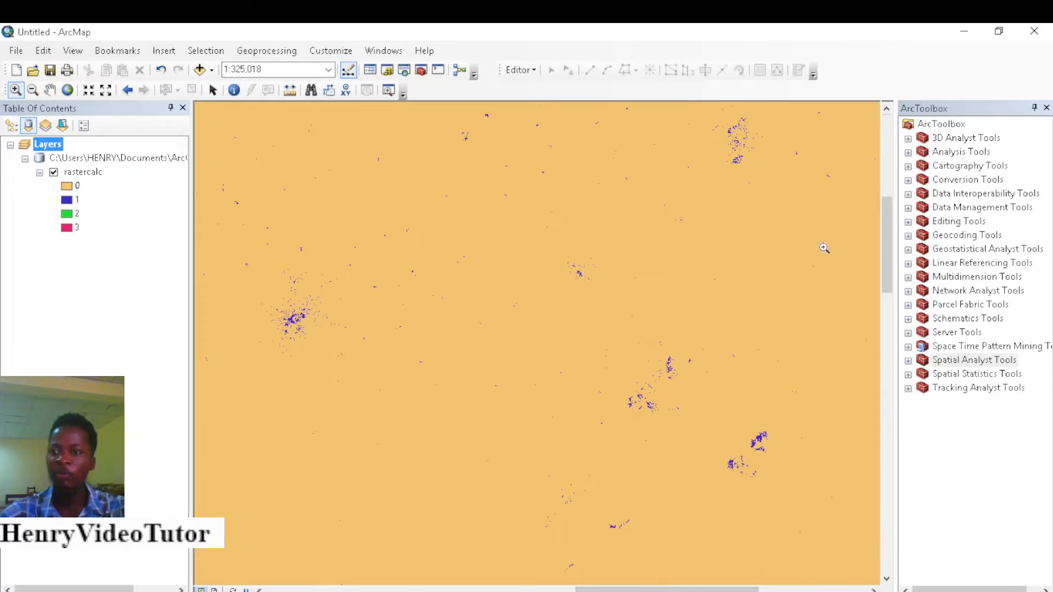
mouse_move(885, 249)
left_mouse_down()
mouse_move(888, 214)
mouse_move(893, 258)
left_mouse_up()
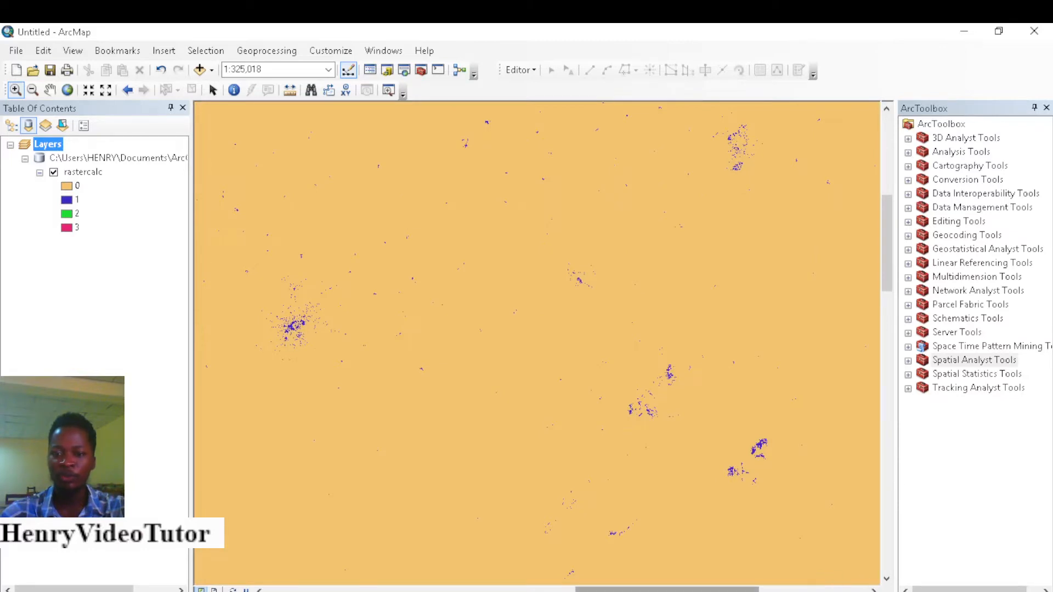
left_click_drag(668, 589, 614, 590)
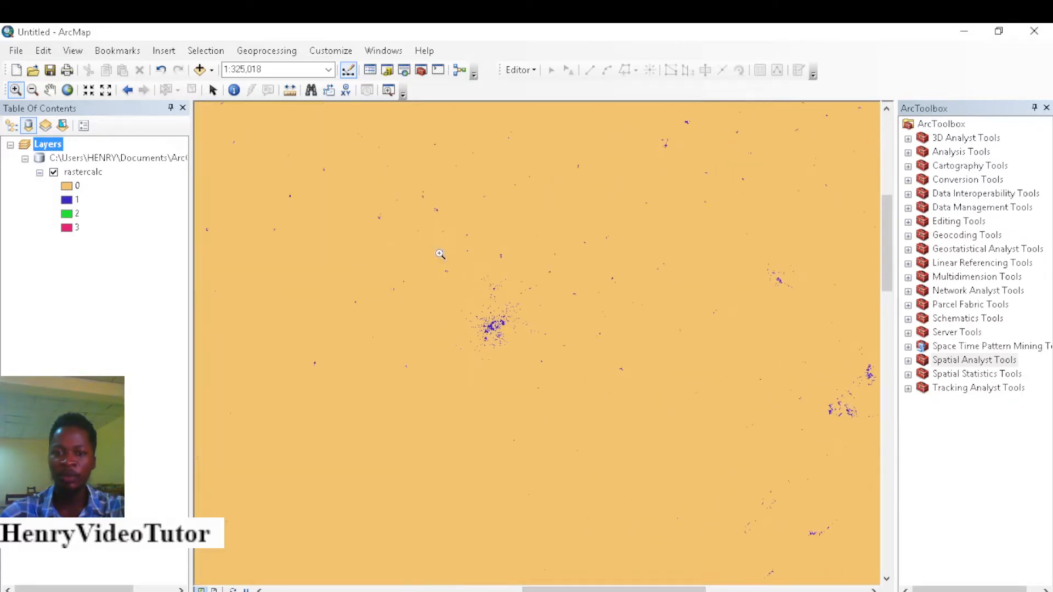
left_click_drag(438, 253, 577, 373)
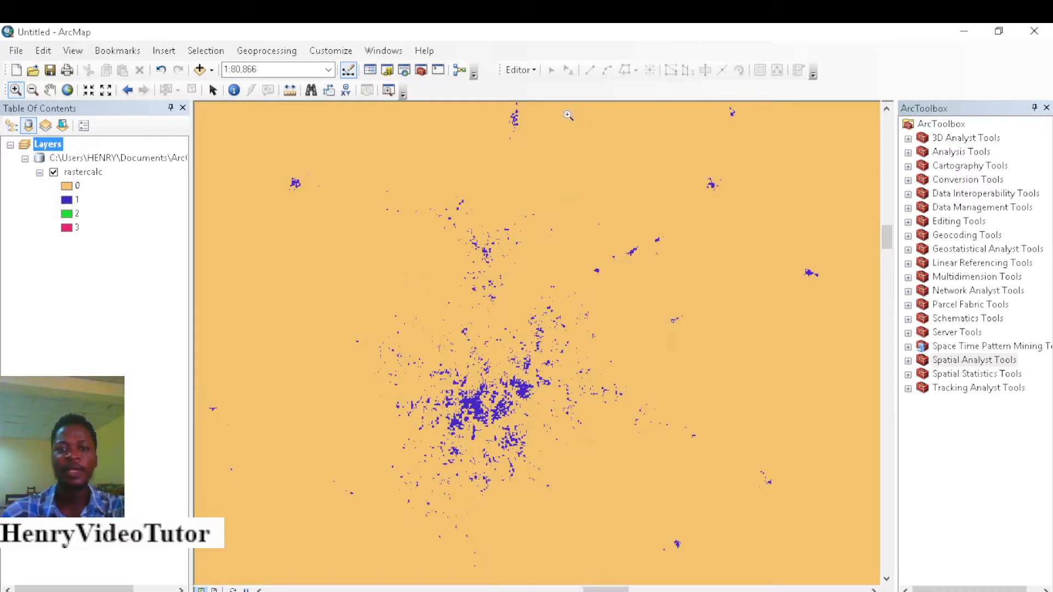
left_click(213, 91)
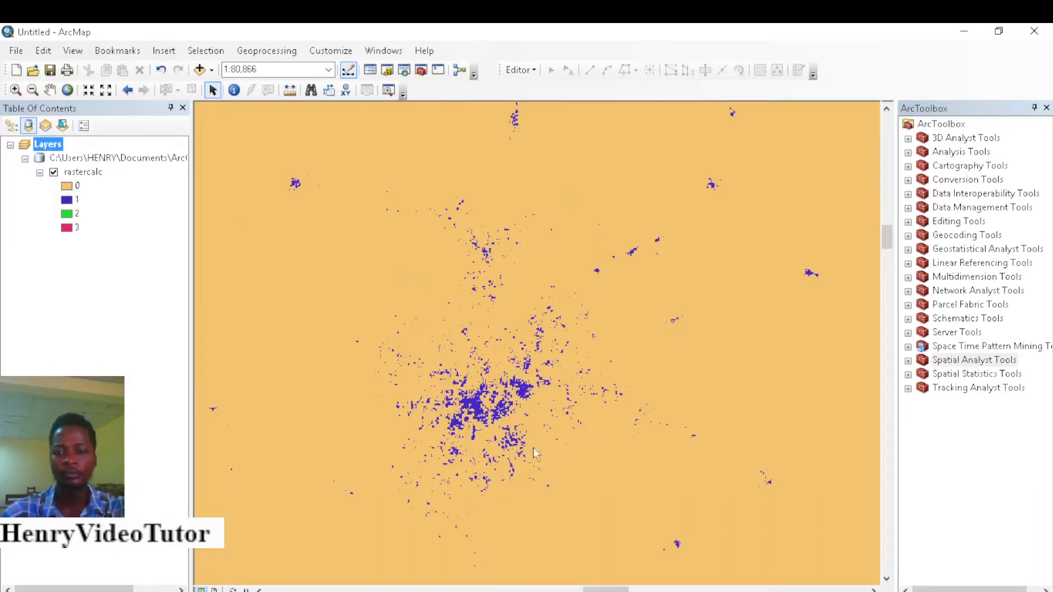
Step: Set up a new polygon shapefile named Ferros Mineral Deposit Analysis in the C:\Liberia_Shapefile folder
left_click(386, 70)
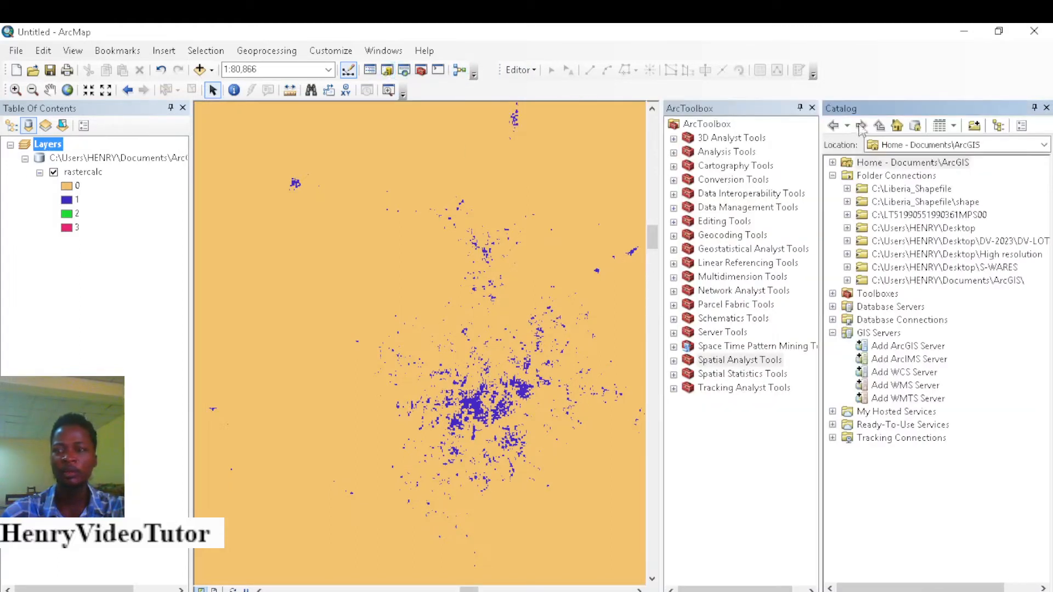
left_click(813, 108)
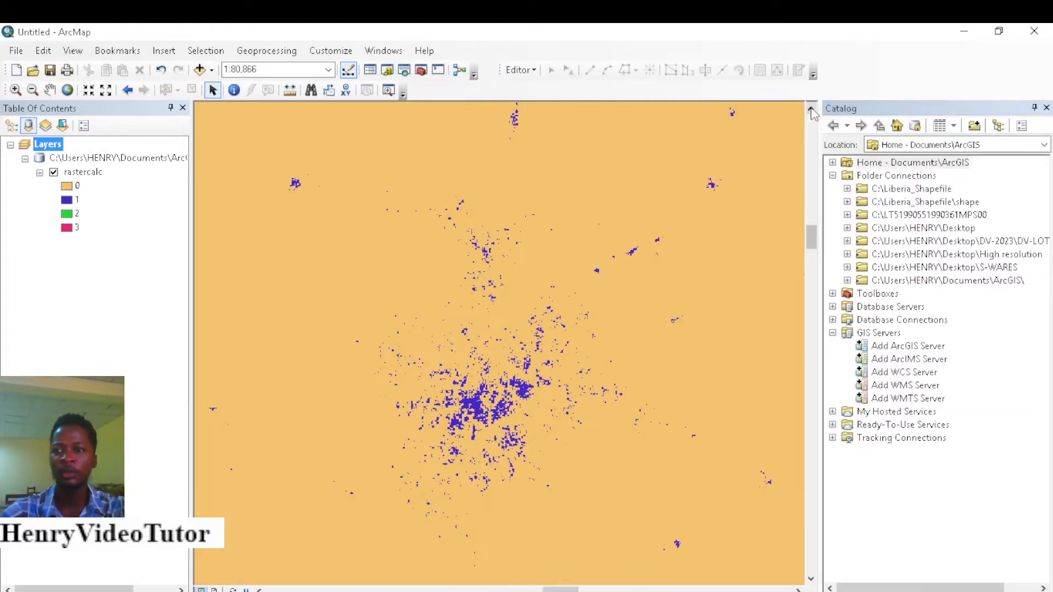
right_click(912, 192)
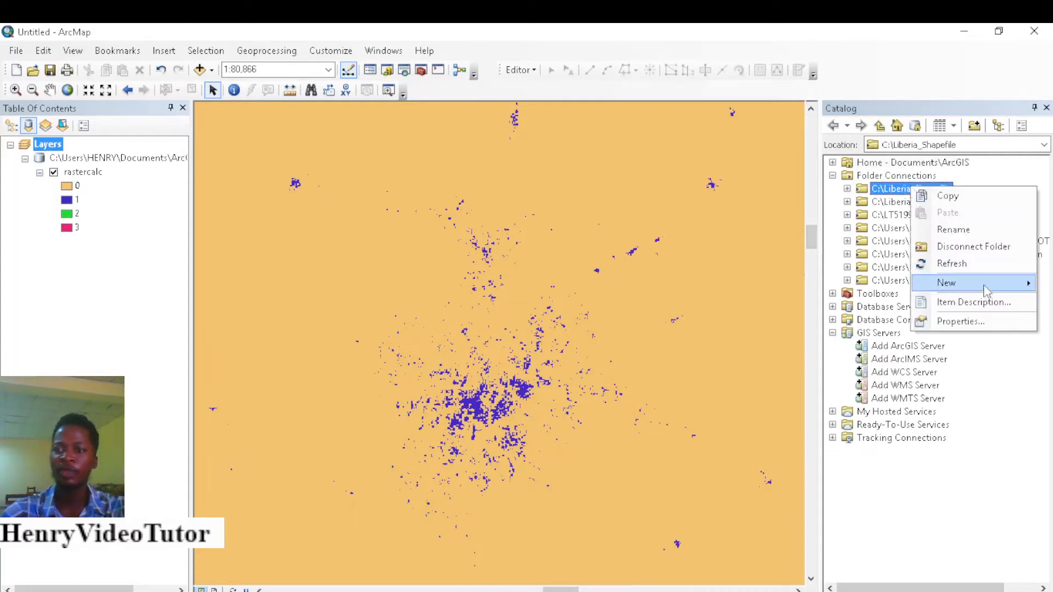
mouse_move(981, 286)
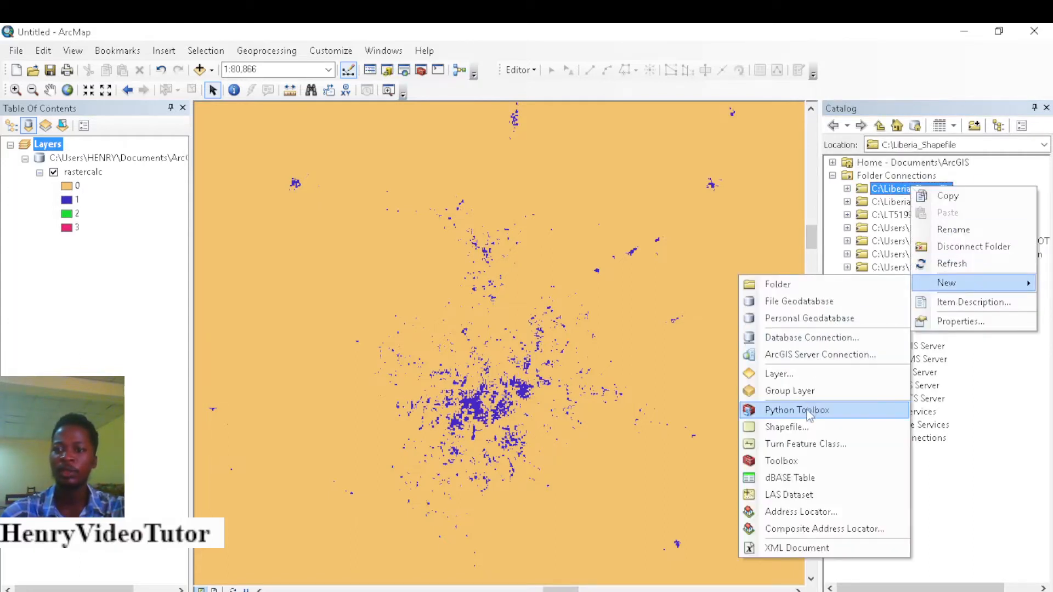
left_click(806, 427)
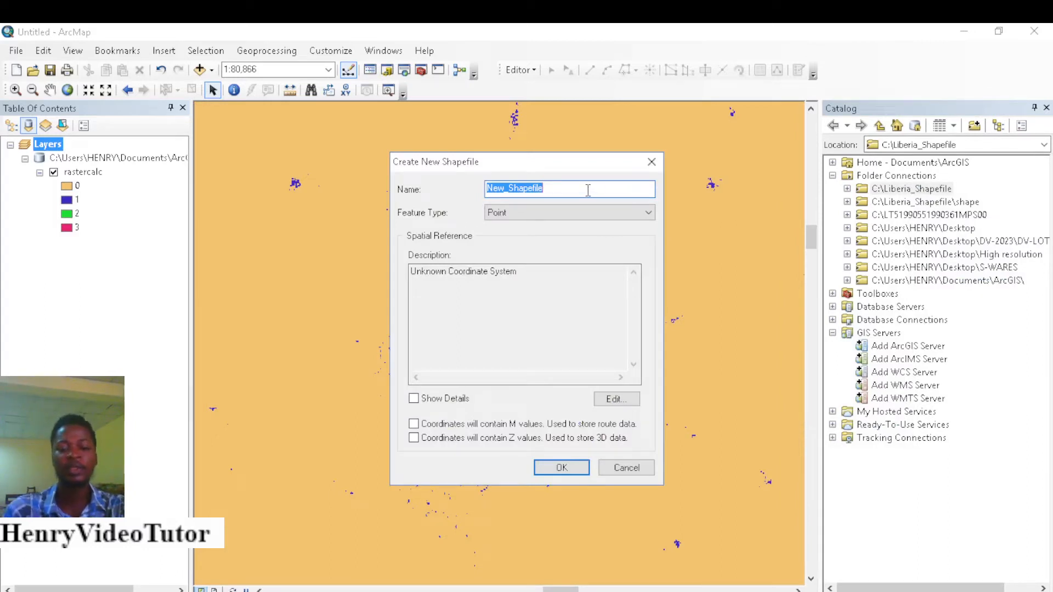
type("Fer")
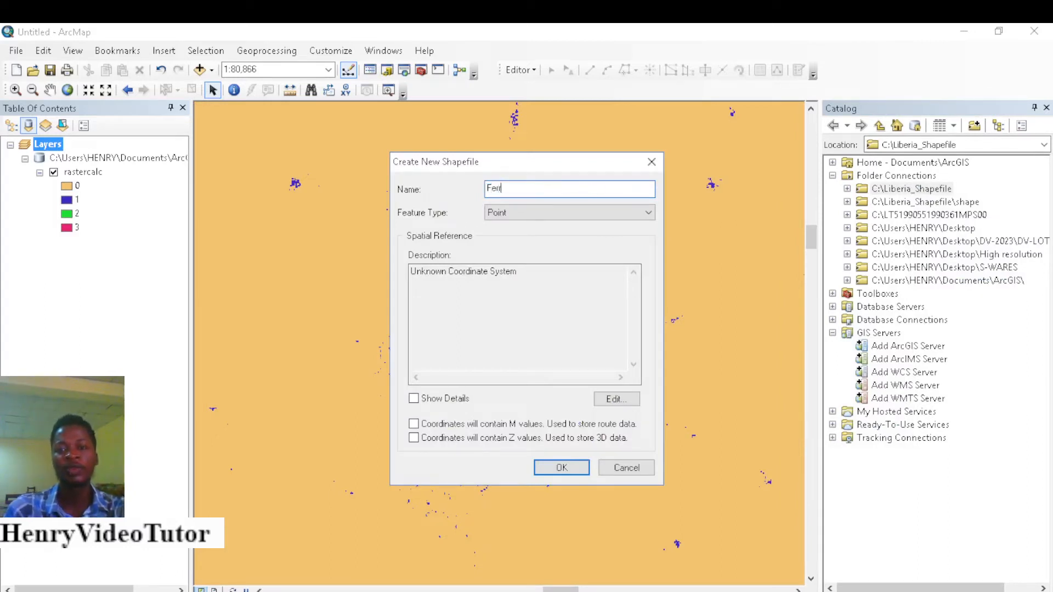
type("ro")
type("s Mineral Deposit Analysis")
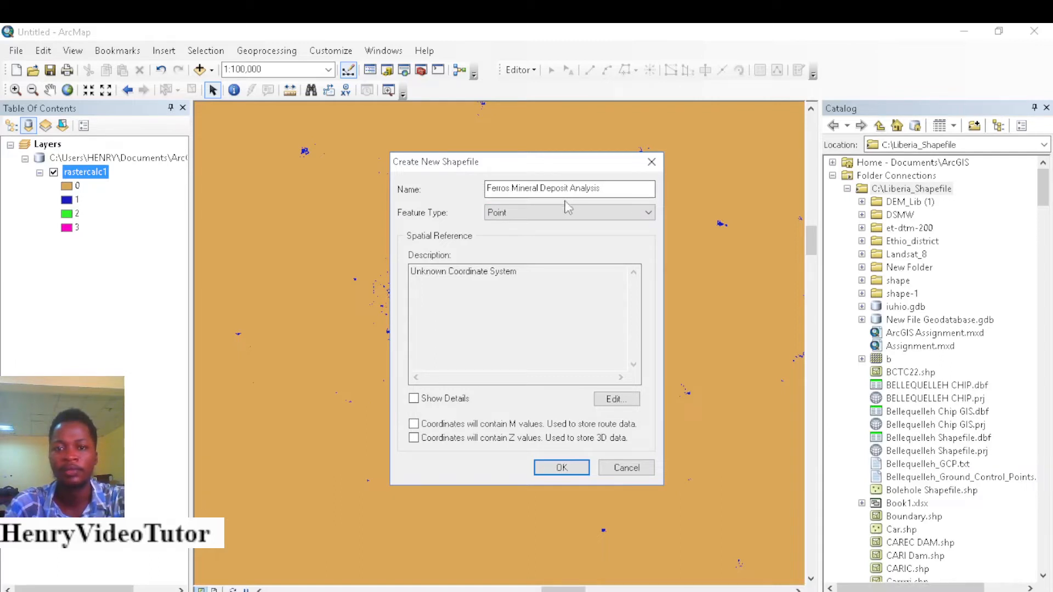
left_click(548, 214)
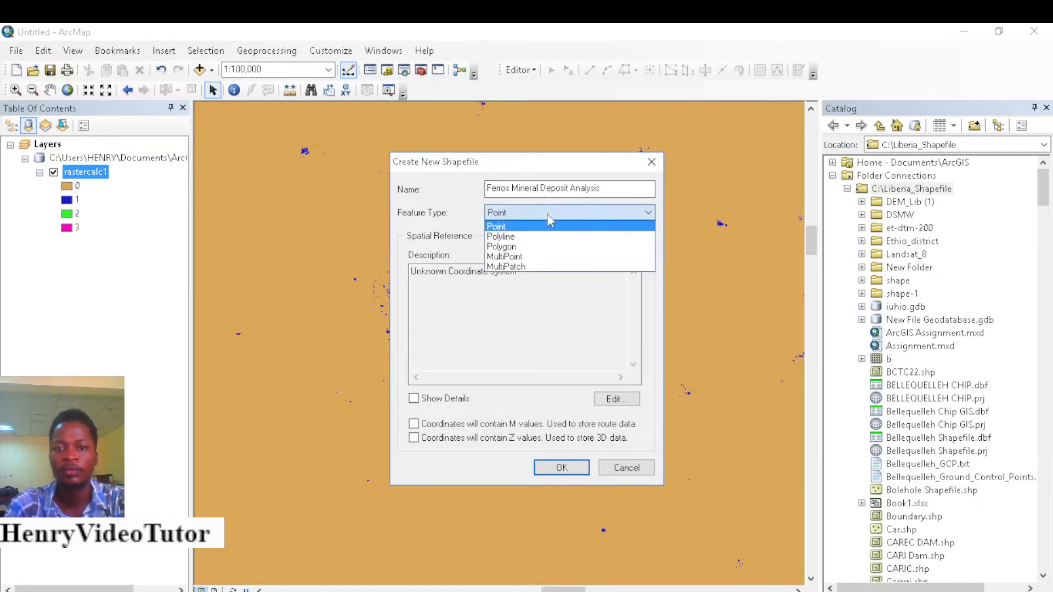
left_click(509, 250)
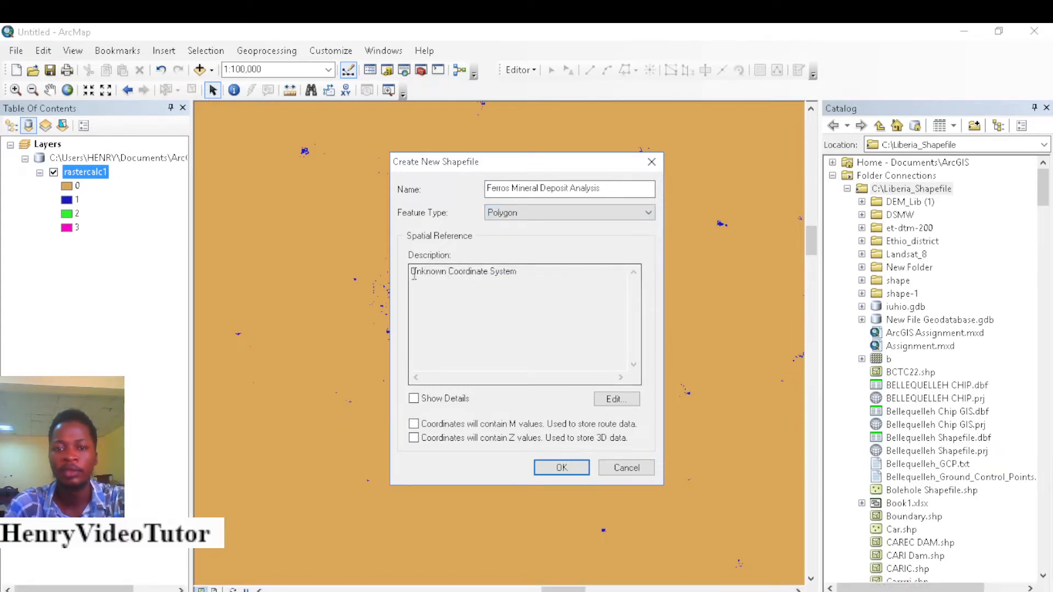
Step: Assign the GCS_WGS_1984 coordinate system to the new shapefile, create it, and close the Catalog
left_click(615, 400)
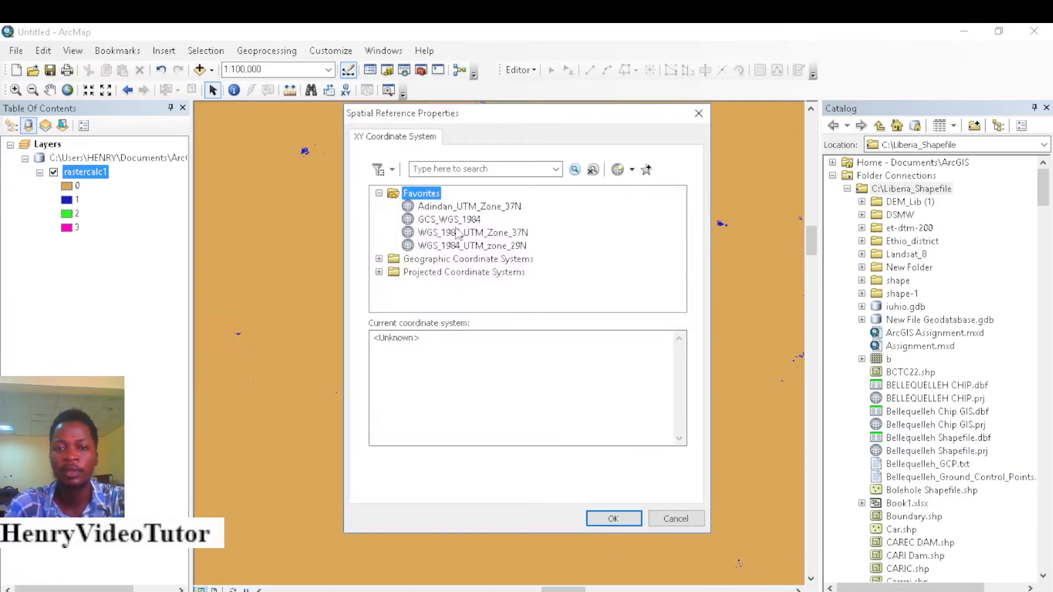
left_click(455, 222)
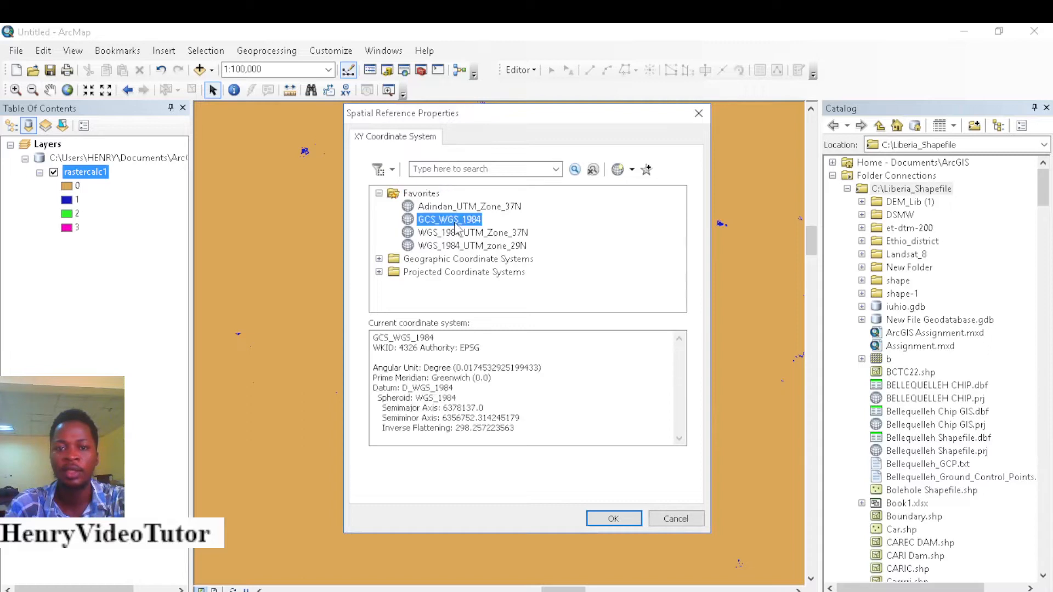
left_click(613, 519)
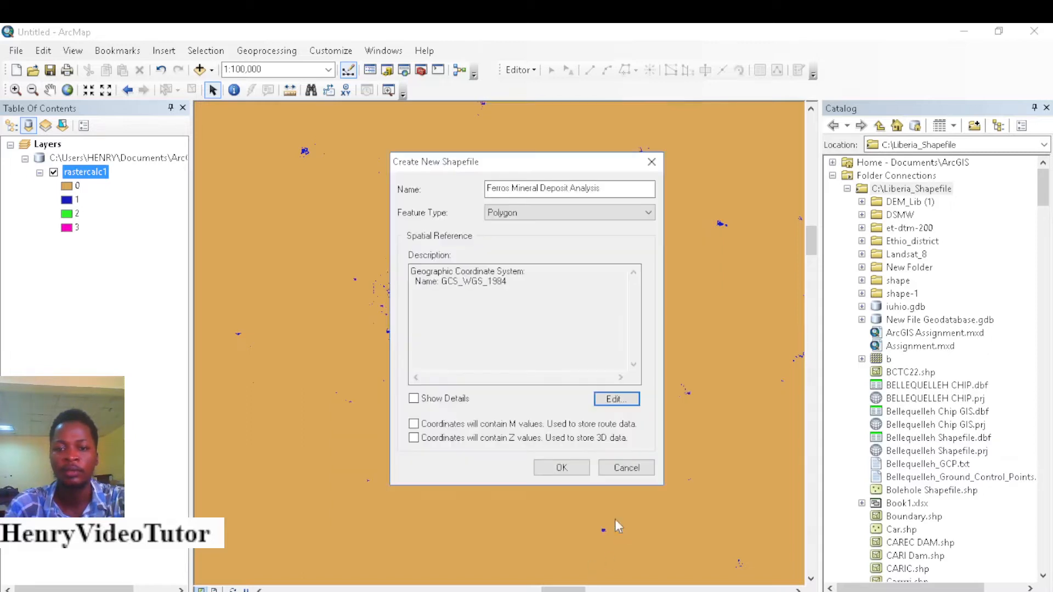
left_click(561, 467)
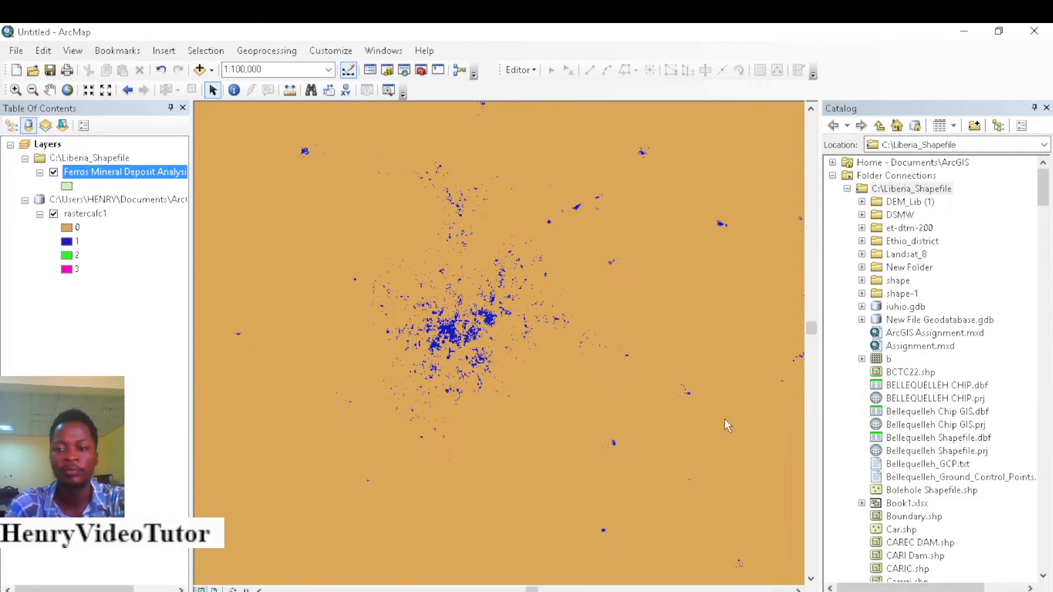
left_click(1046, 108)
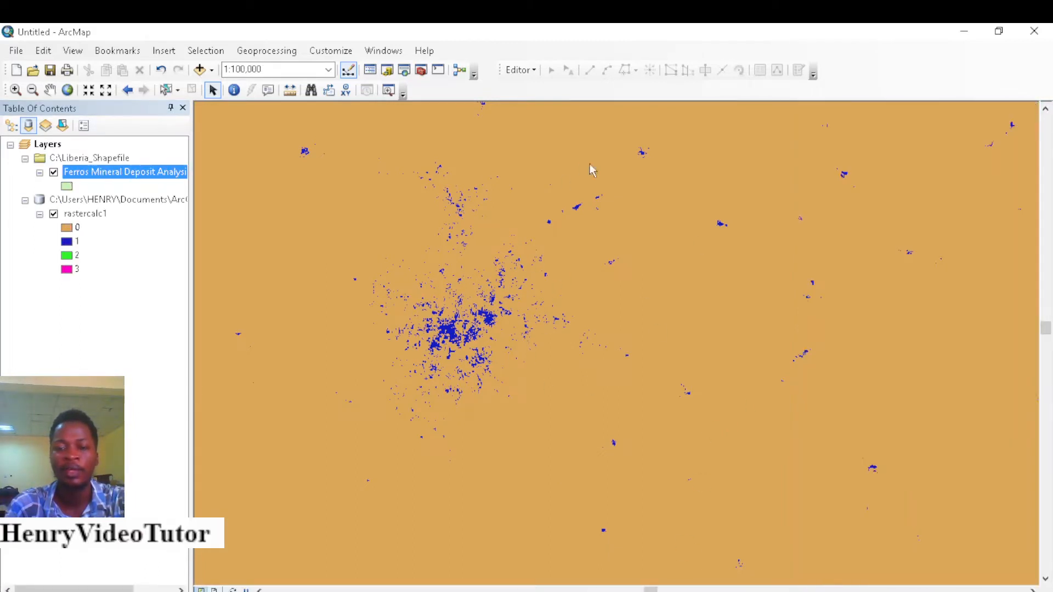
Step: Start an edit session on the Ferros Mineral Deposit Analysis layer and choose its polygon template for drawing
left_click(531, 72)
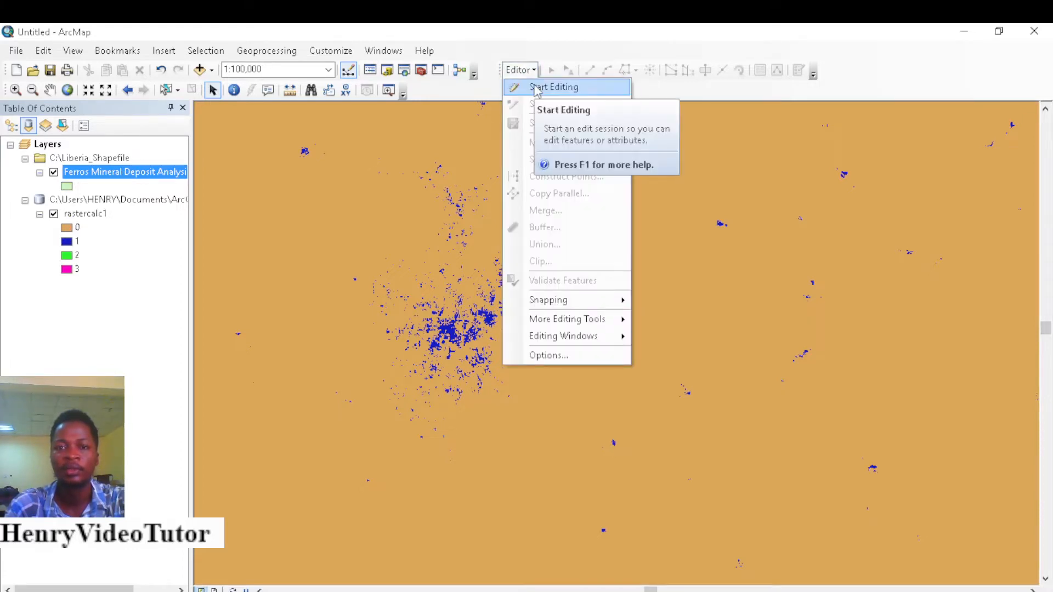
left_click(553, 87)
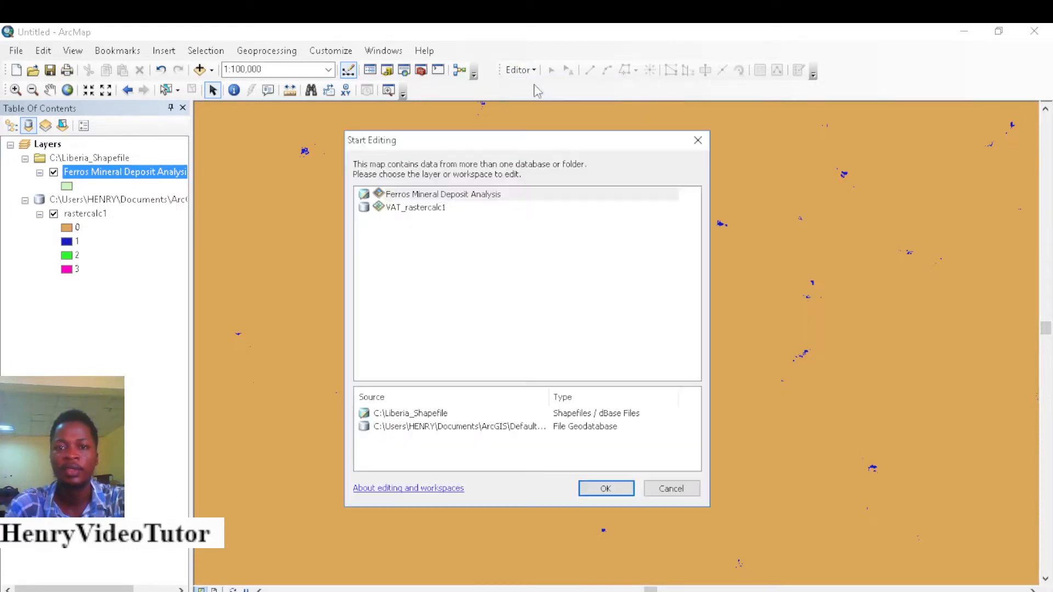
left_click(473, 196)
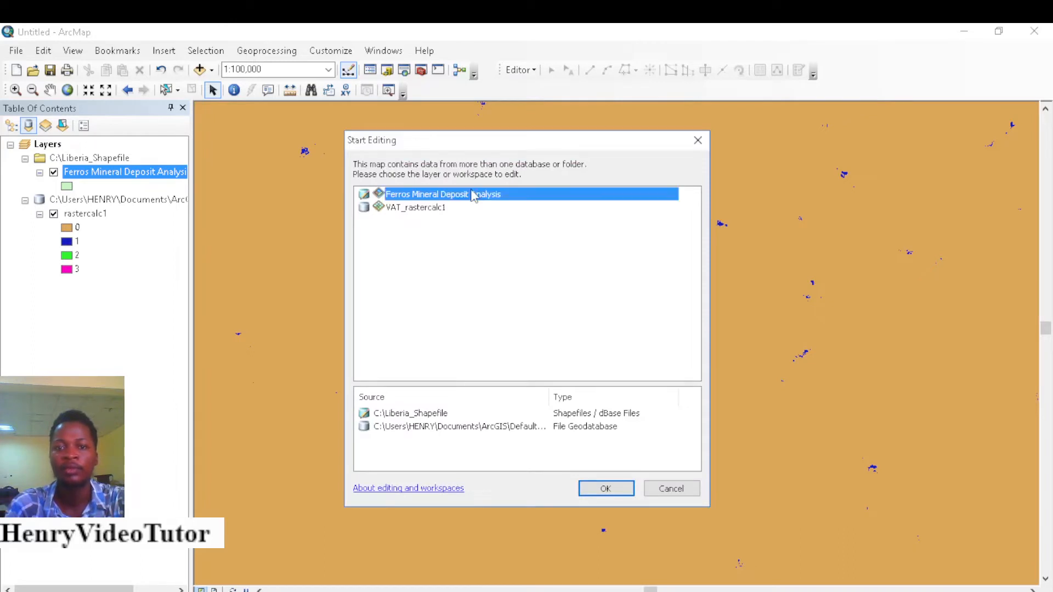
left_click(605, 489)
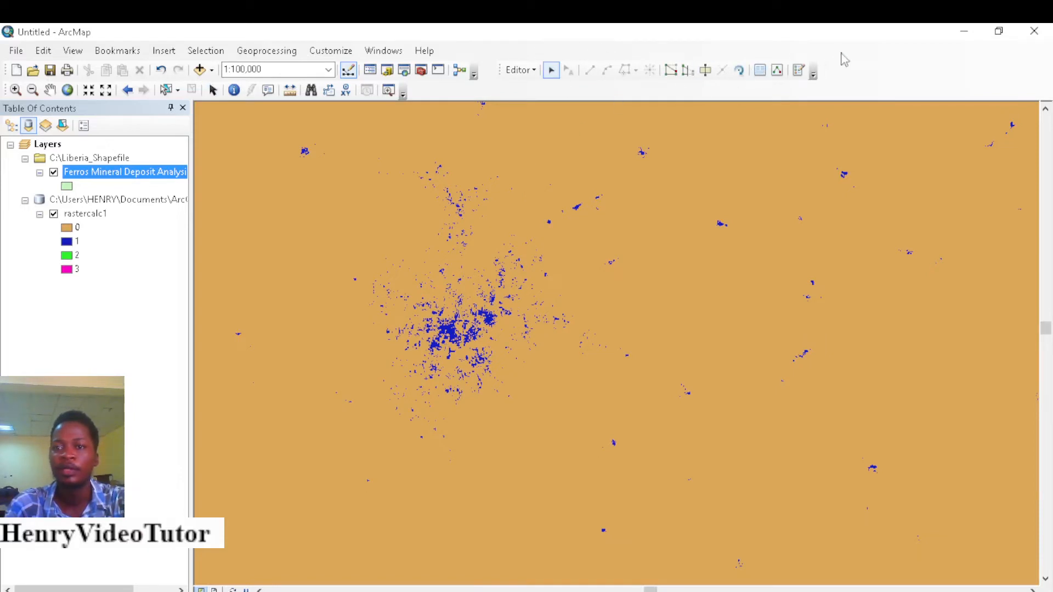
left_click(799, 70)
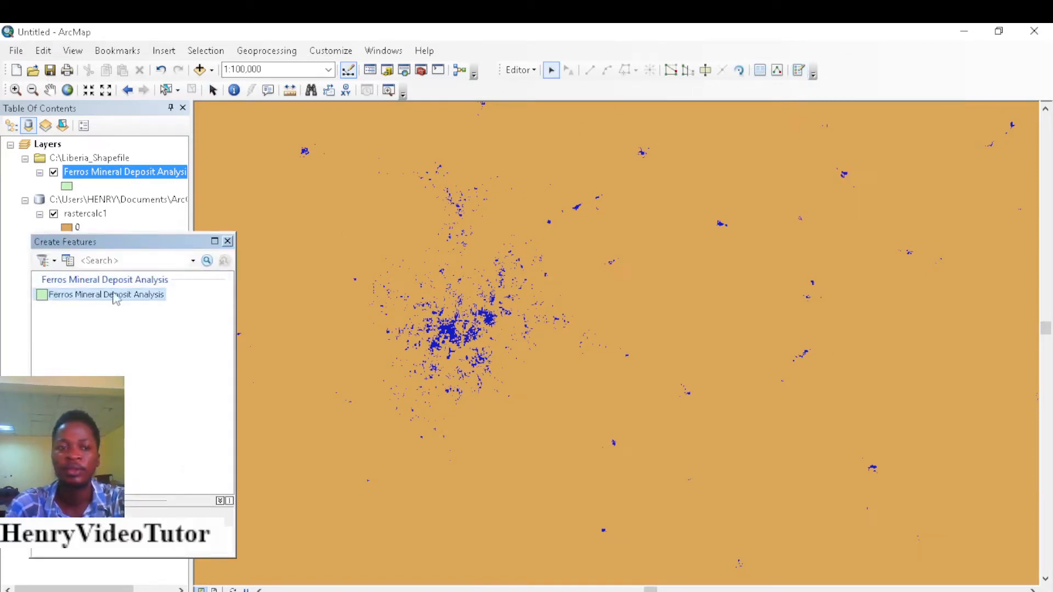
left_click(112, 297)
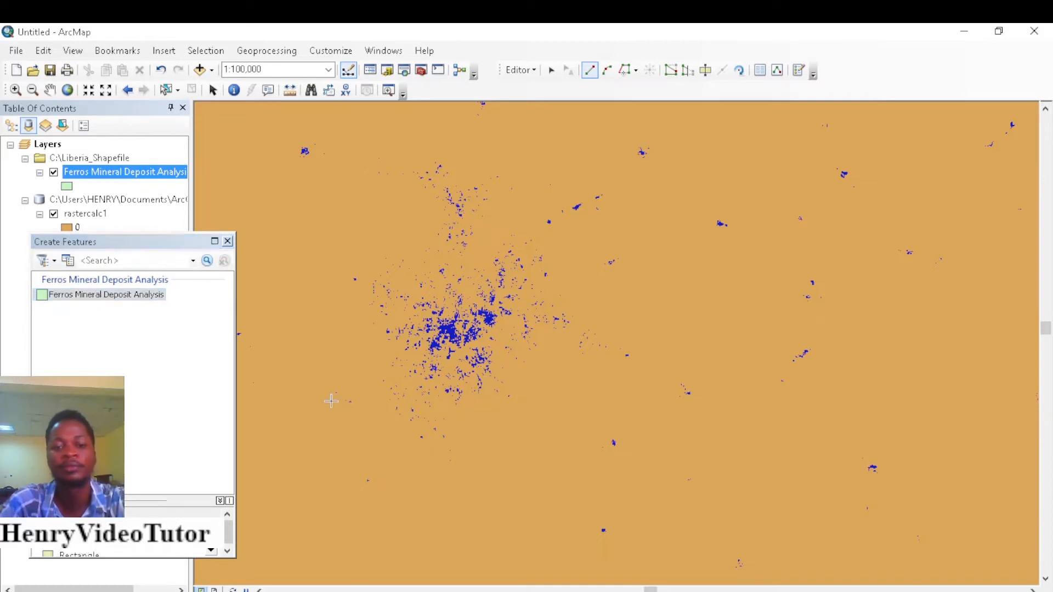
Step: Digitize one closed polygon loosely around the largest cluster of blue value 1 pixels and its surrounding scatter
left_click(332, 465)
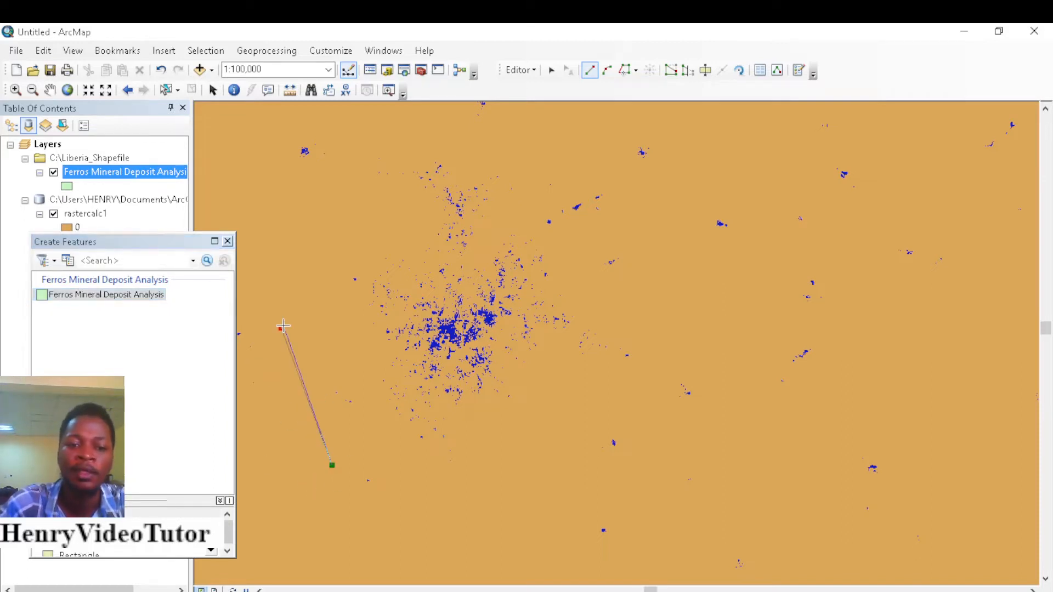
left_click(281, 328)
left_click(288, 304)
left_click(310, 265)
left_click(326, 241)
left_click(337, 210)
left_click(351, 199)
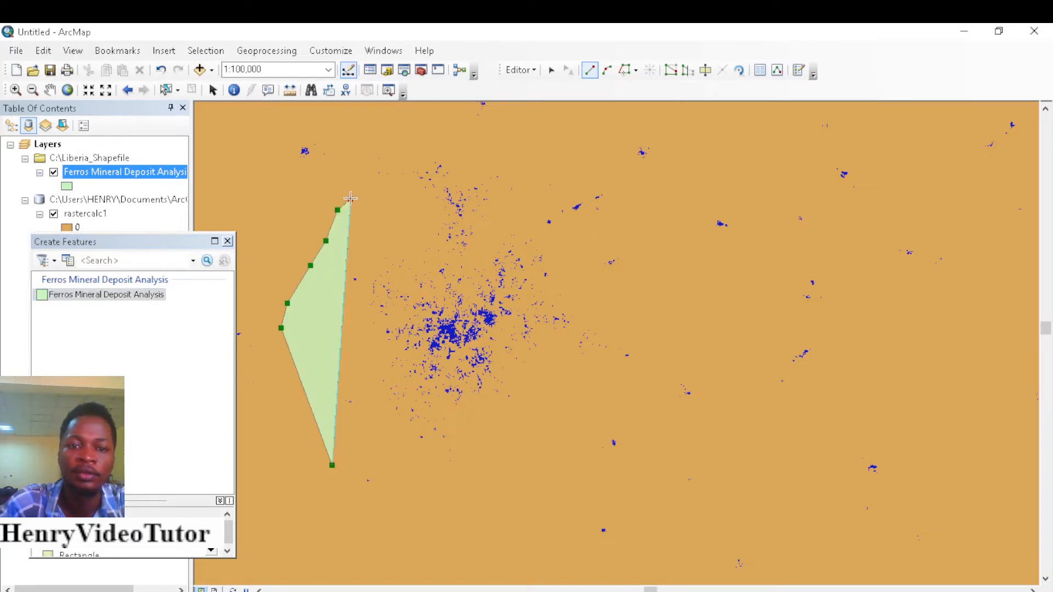
left_click(353, 174)
left_click(356, 147)
left_click(363, 135)
left_click(403, 131)
left_click(445, 111)
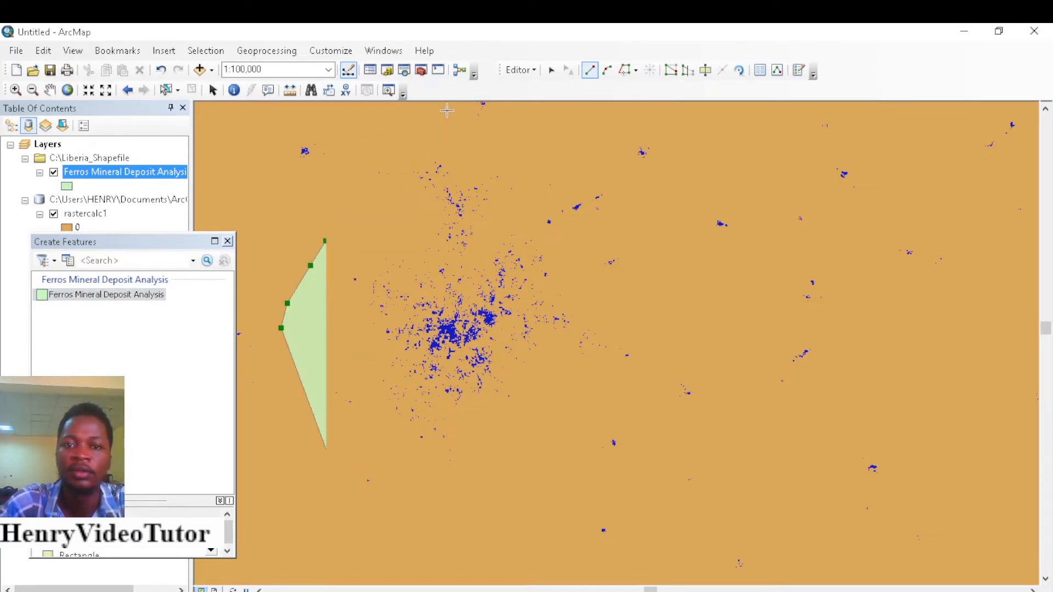
left_click(469, 122)
left_click(499, 151)
left_click(526, 148)
left_click(546, 137)
left_click(626, 111)
left_click(646, 111)
left_click(677, 133)
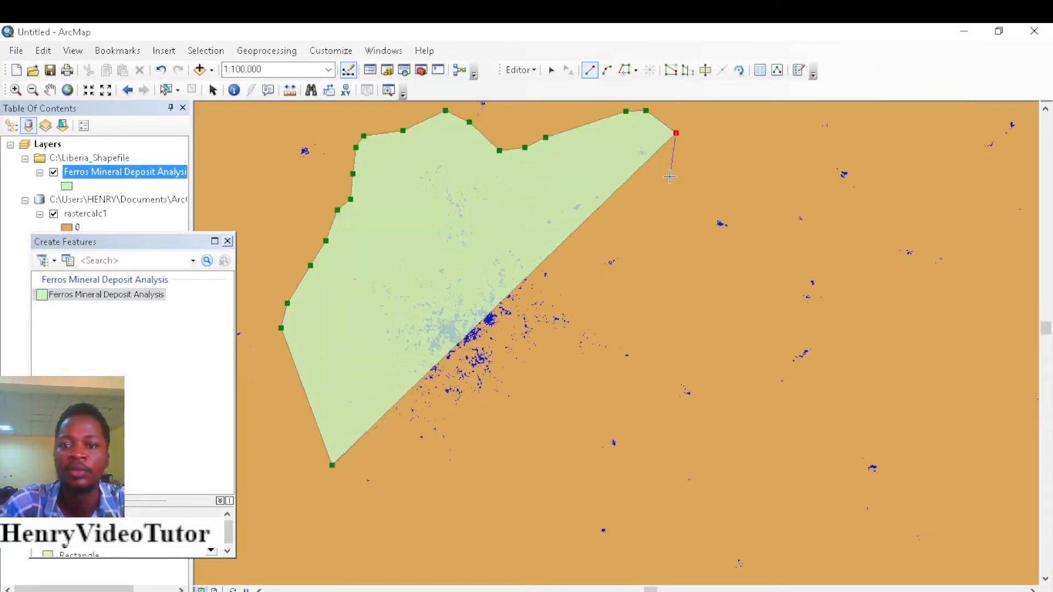
left_click(668, 189)
left_click(667, 214)
left_click(667, 253)
left_click(666, 295)
left_click(676, 320)
left_click(680, 360)
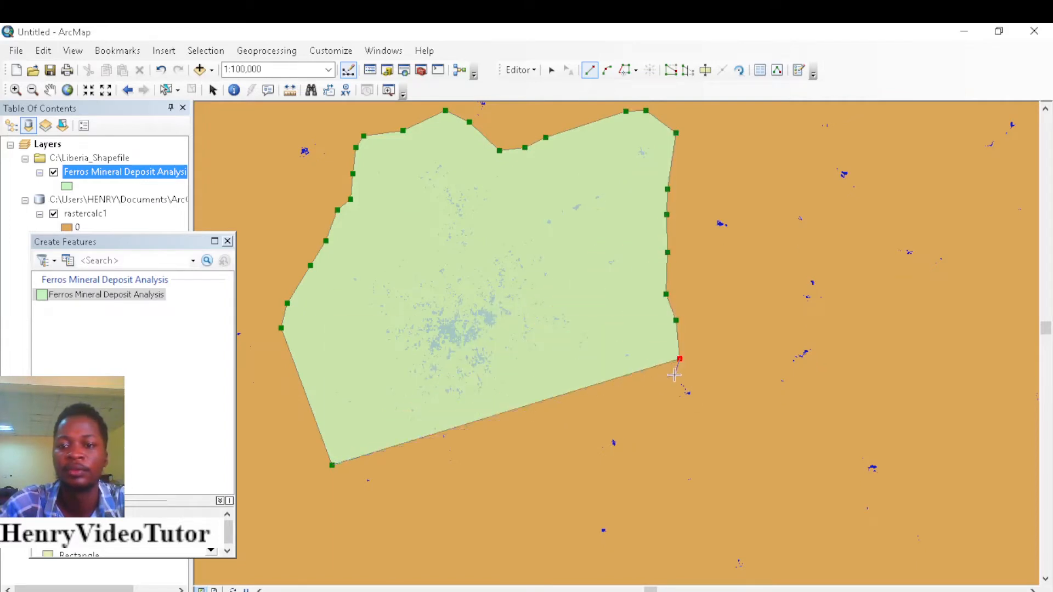
left_click(673, 376)
left_click(638, 400)
left_click(602, 401)
left_click(587, 433)
left_click(582, 460)
left_click(566, 485)
left_click(566, 492)
left_click(542, 547)
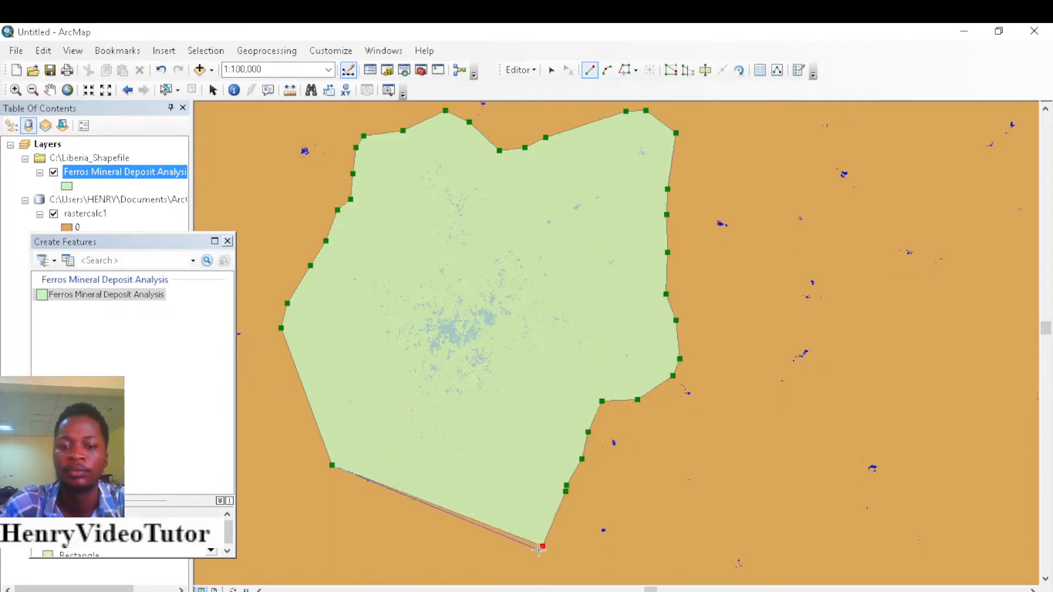
left_click(525, 557)
left_click(504, 562)
left_click(460, 584)
left_click(433, 582)
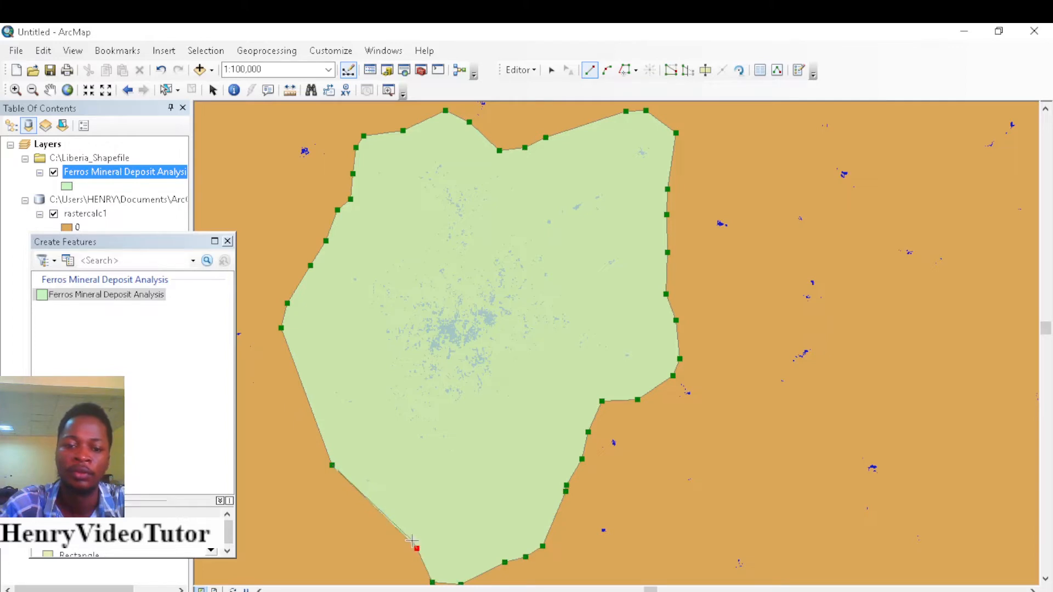
left_click(417, 549)
left_click(412, 540)
left_click(403, 538)
left_click(387, 532)
left_click(375, 522)
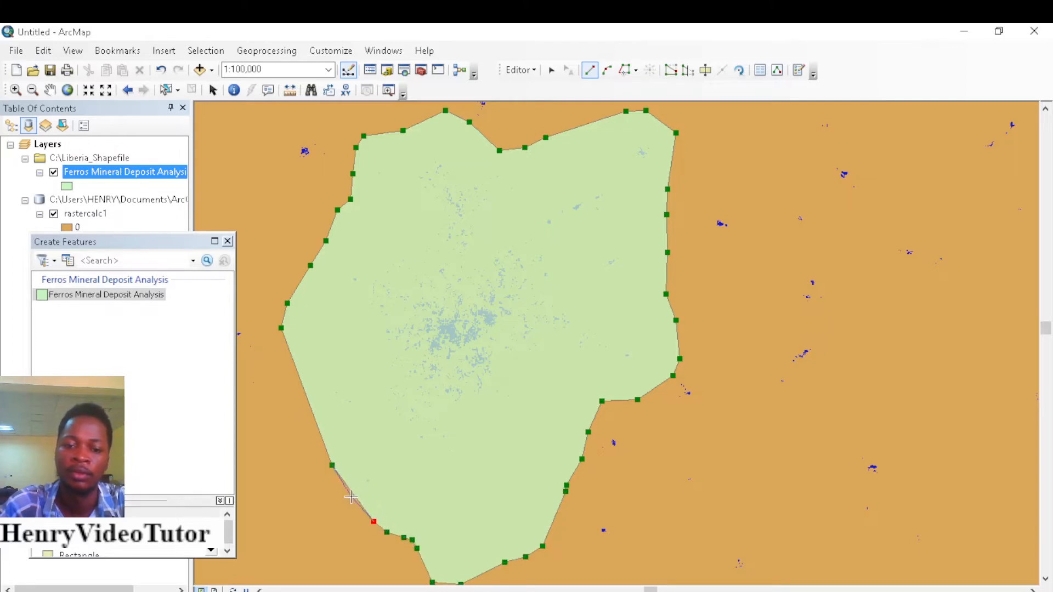
double_click(351, 497)
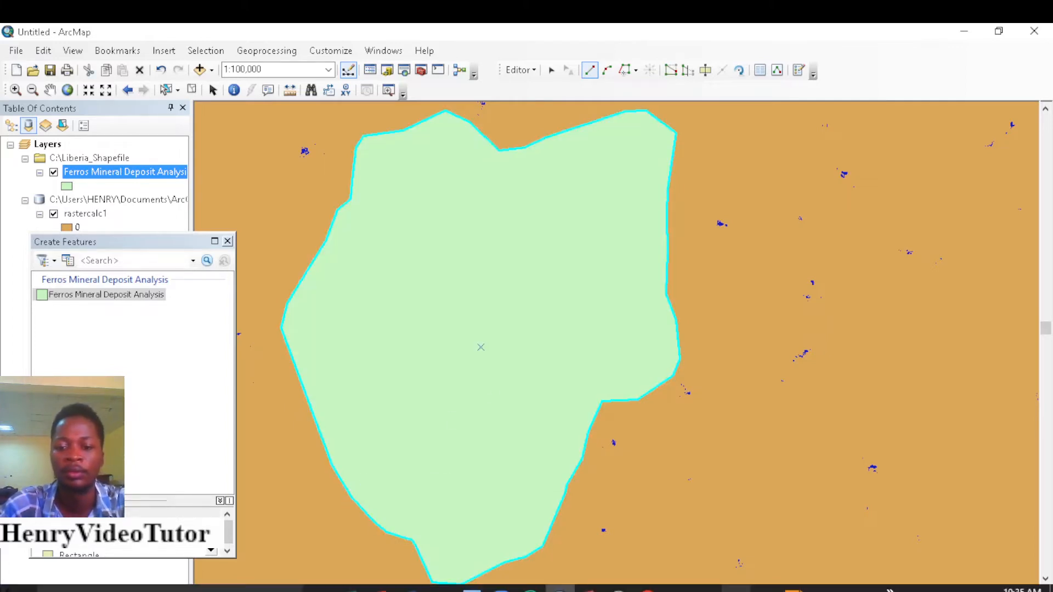
Step: Open the Extract by Mask tool from the Extraction toolset of Spatial Analyst Tools
left_click(420, 71)
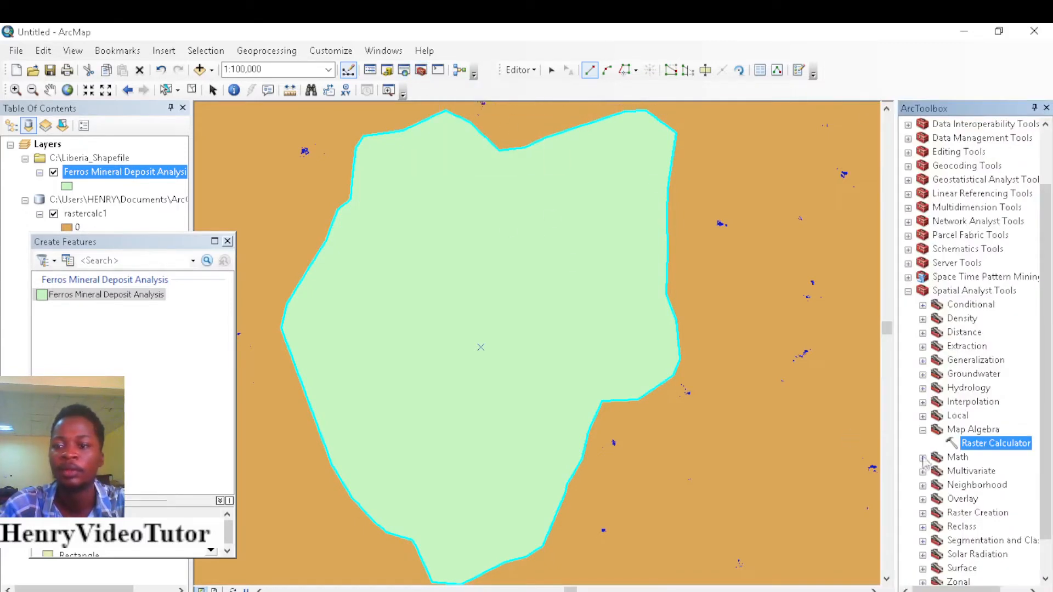
left_click(923, 430)
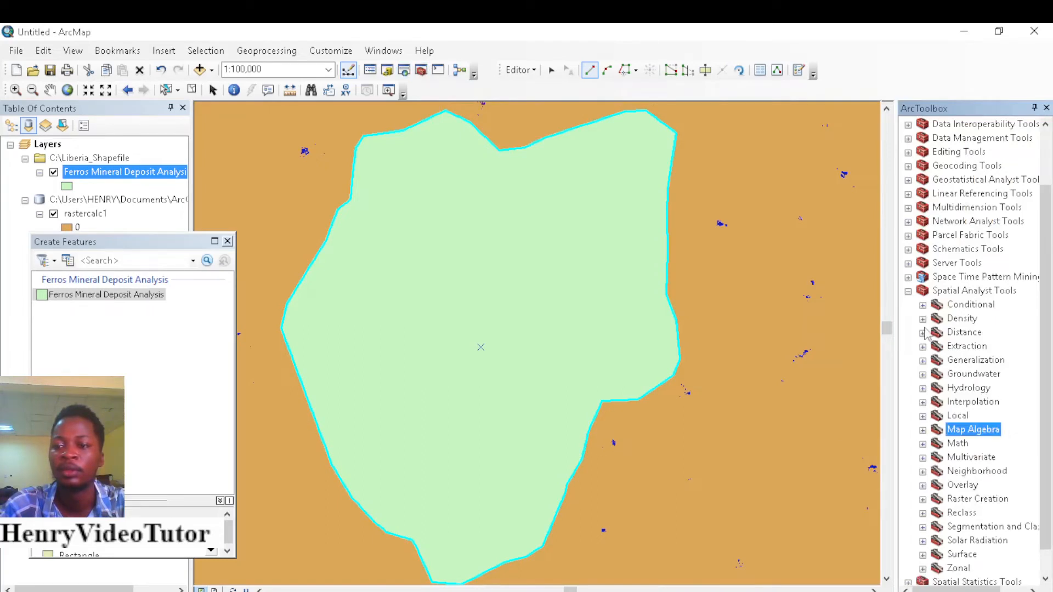
left_click(909, 291)
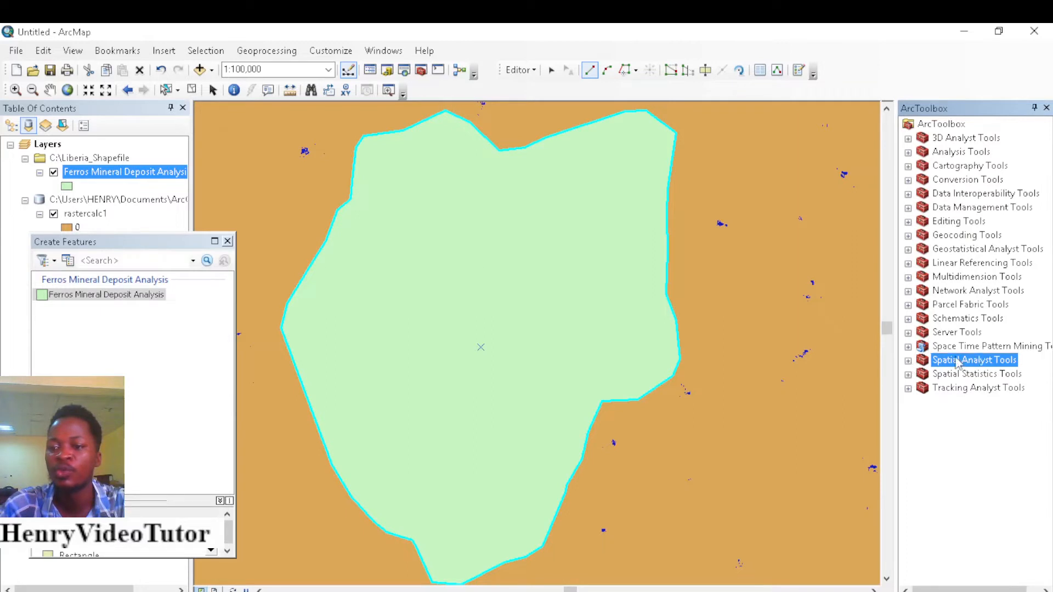
left_click(908, 361)
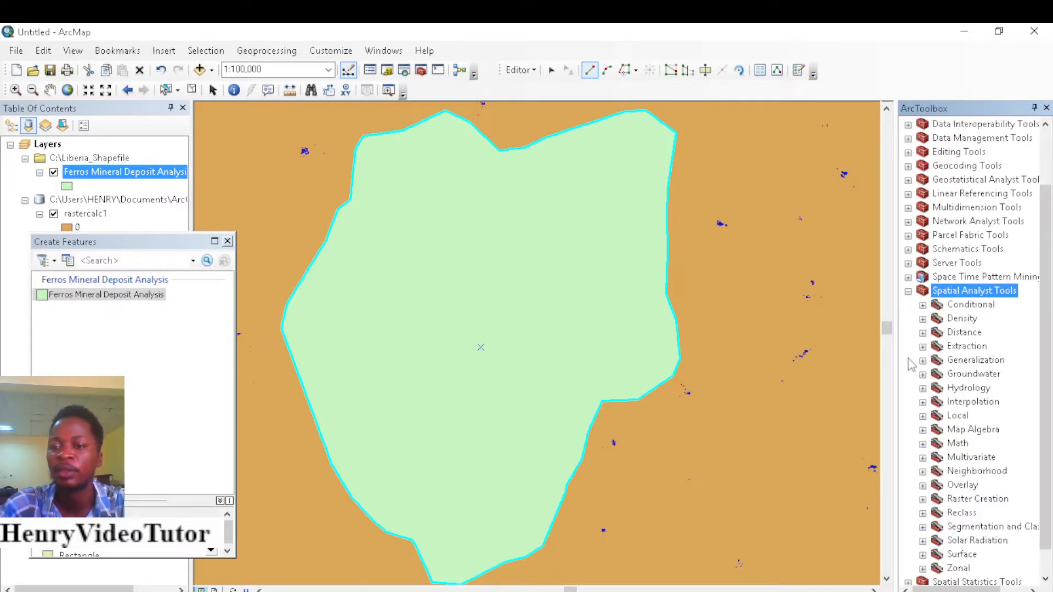
left_click(923, 347)
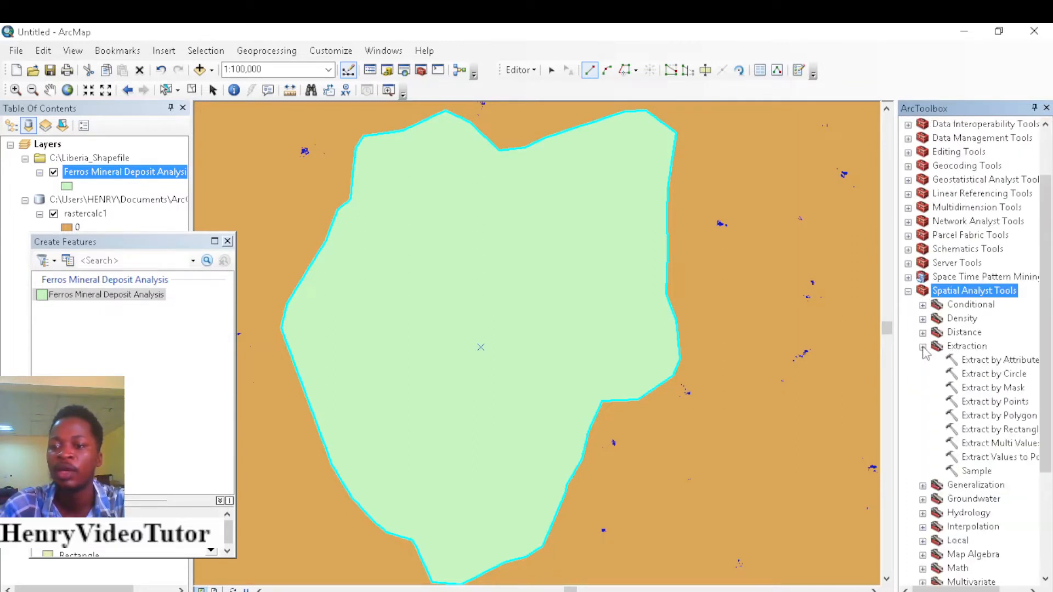
left_click(992, 389)
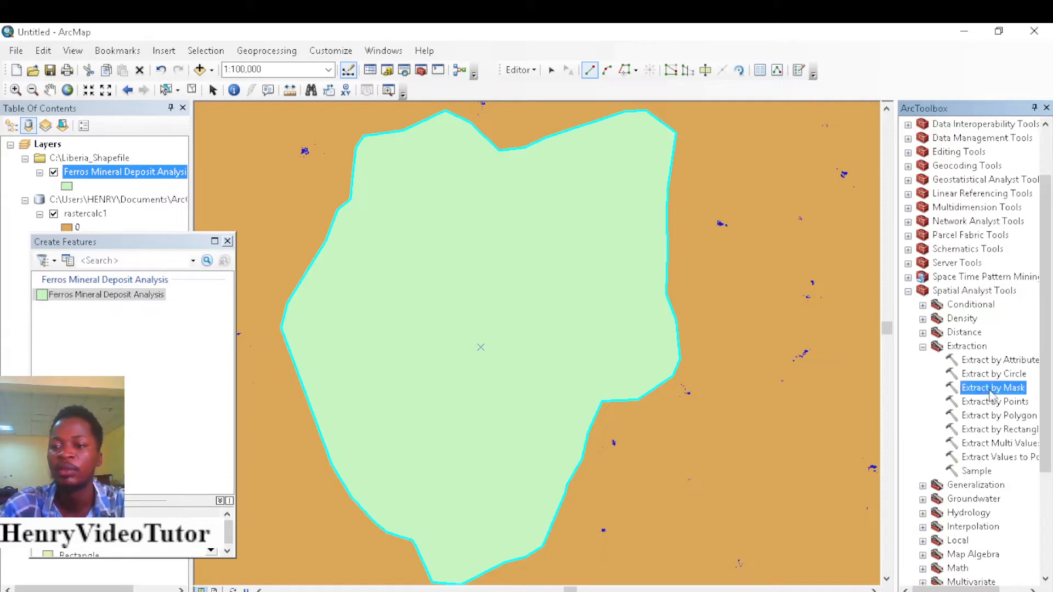
double_click(991, 388)
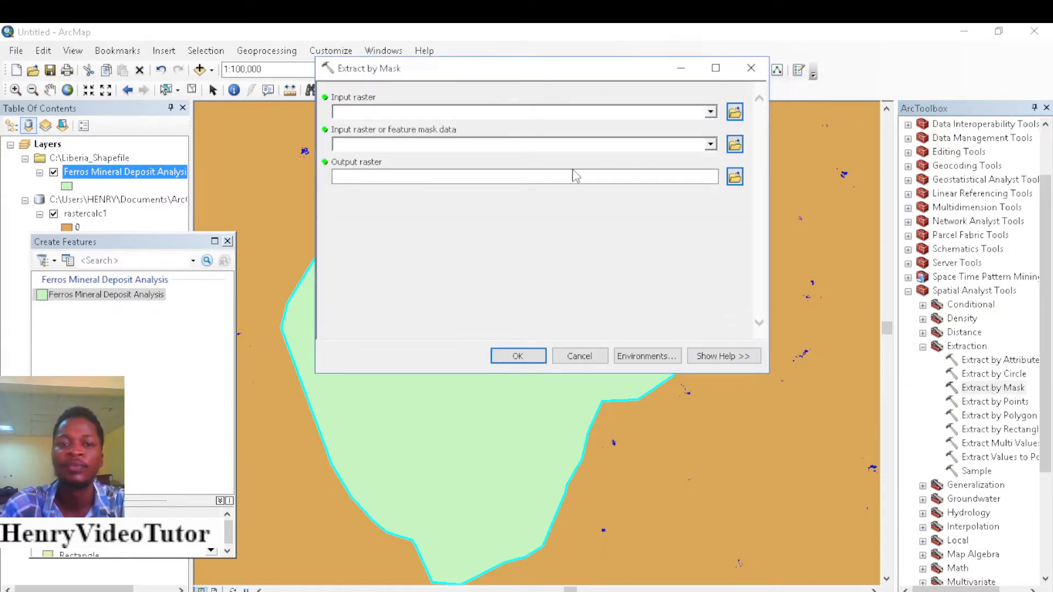
Step: Extract rastercalc1 using Ferros Mineral Deposit Analysis as the mask, with the default output raster, and close the completion report
left_click(710, 112)
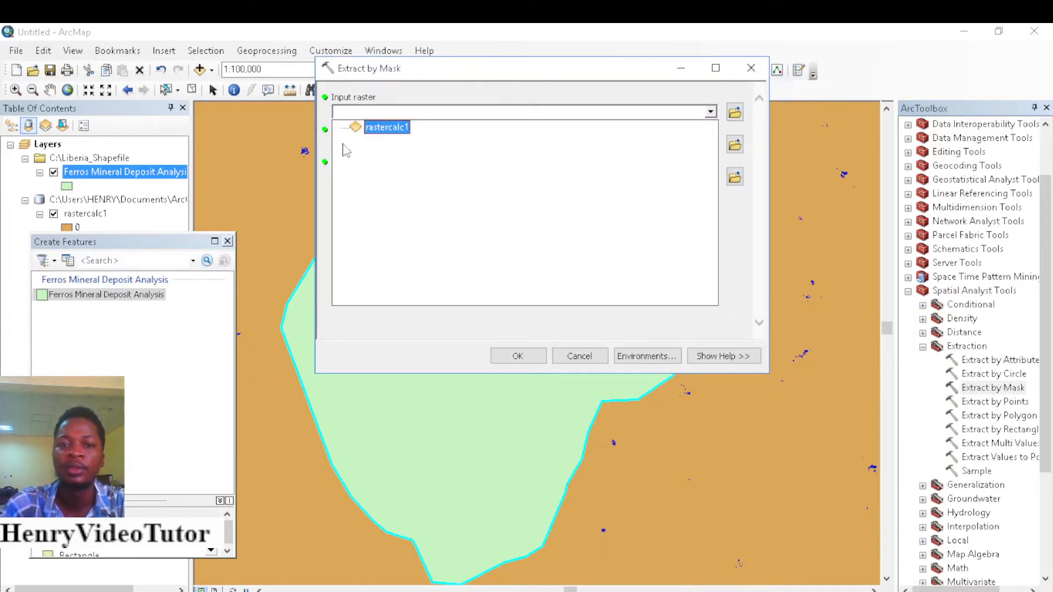
left_click(380, 126)
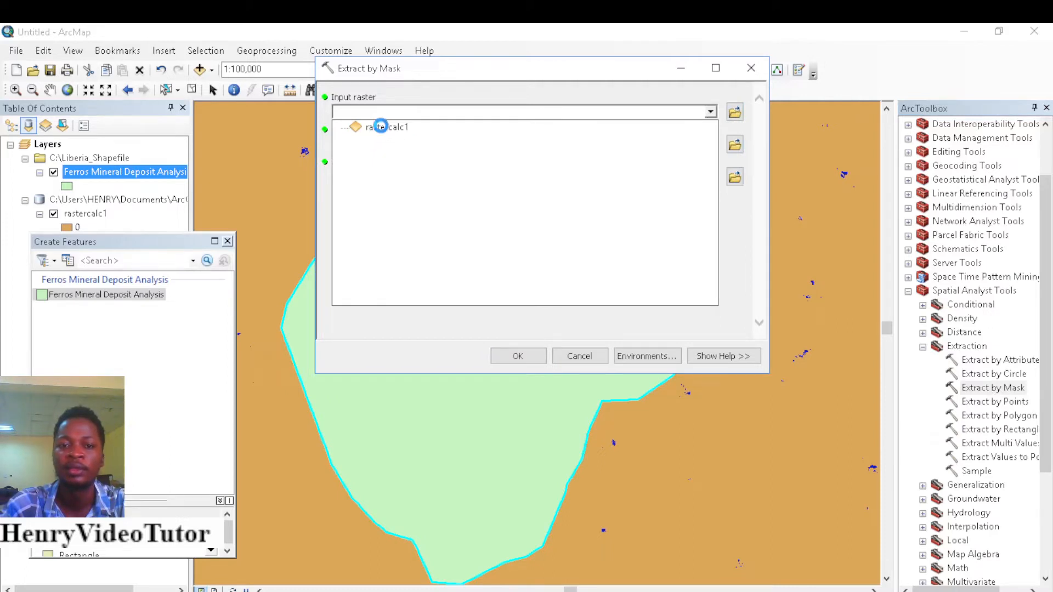
left_click(710, 144)
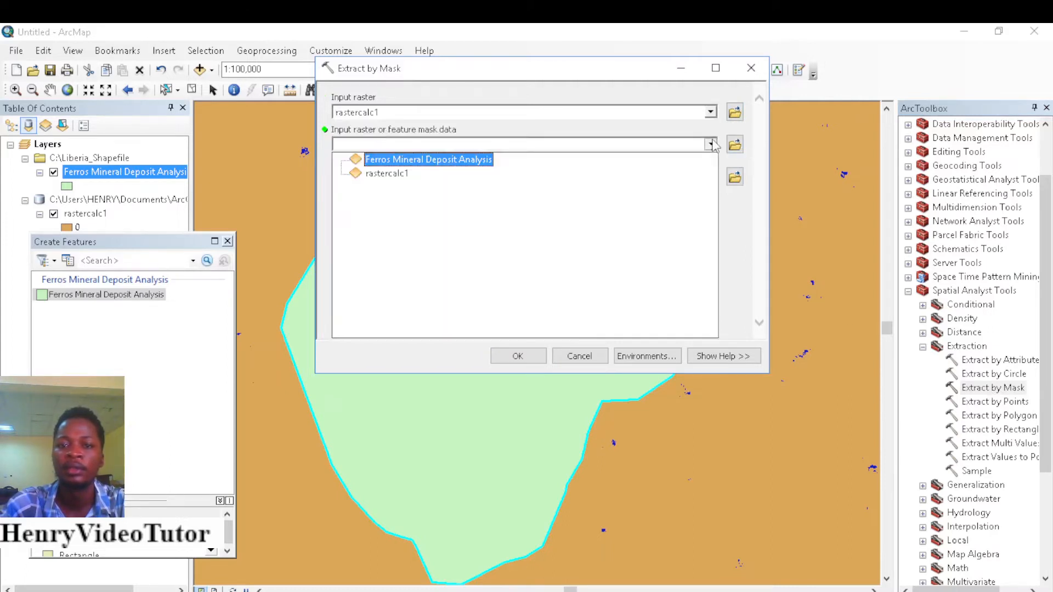
left_click(409, 160)
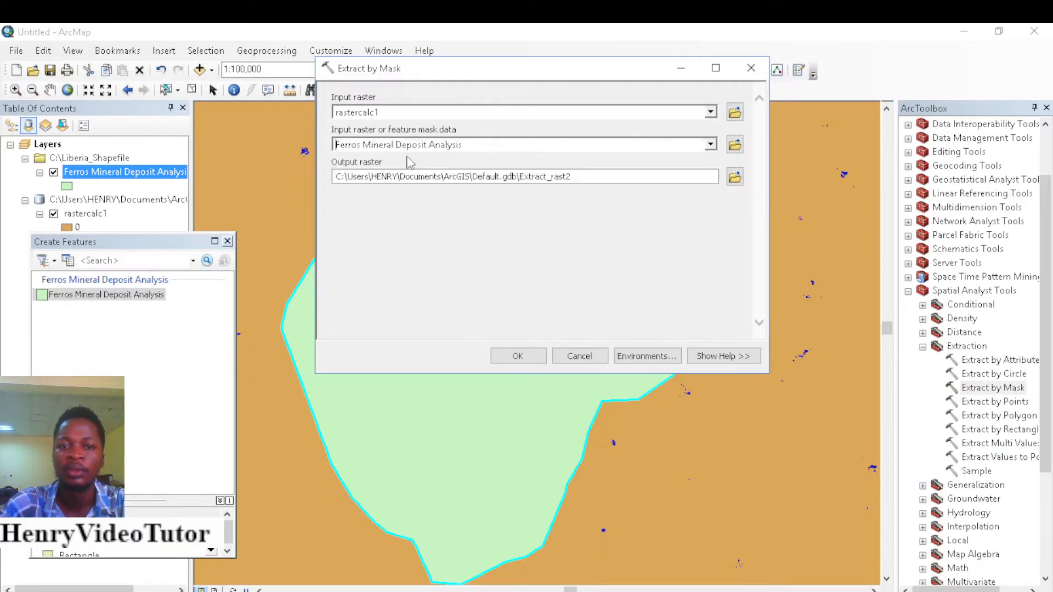
left_click(517, 356)
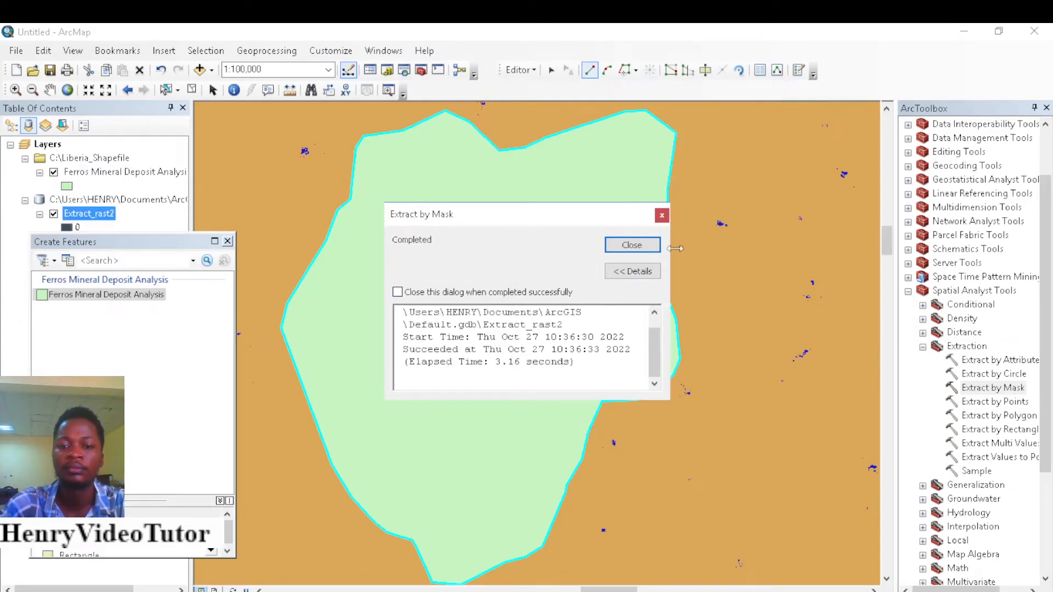
left_click(632, 245)
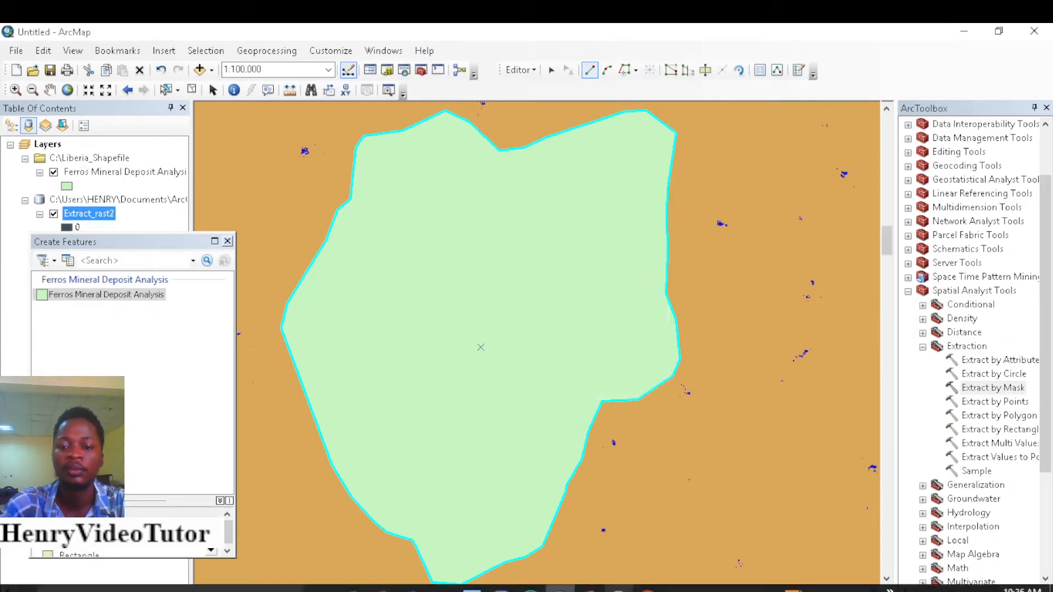
Step: Close Create Features, give the Ferros Mineral Deposit Analysis layer the Hollow symbol, and hide both rastercalc1 and that polygon layer
left_click(227, 241)
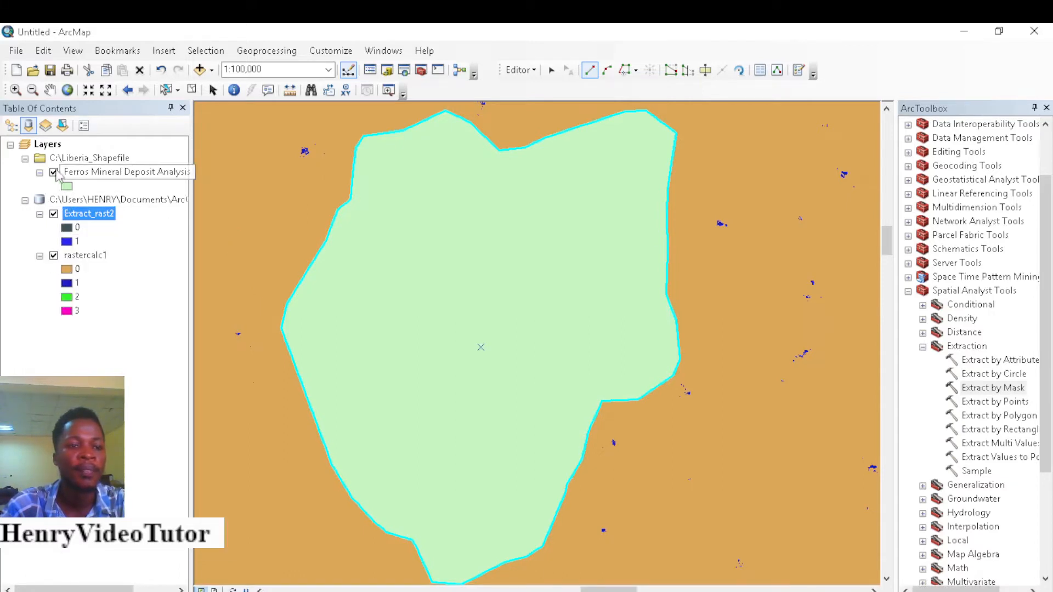
double_click(66, 189)
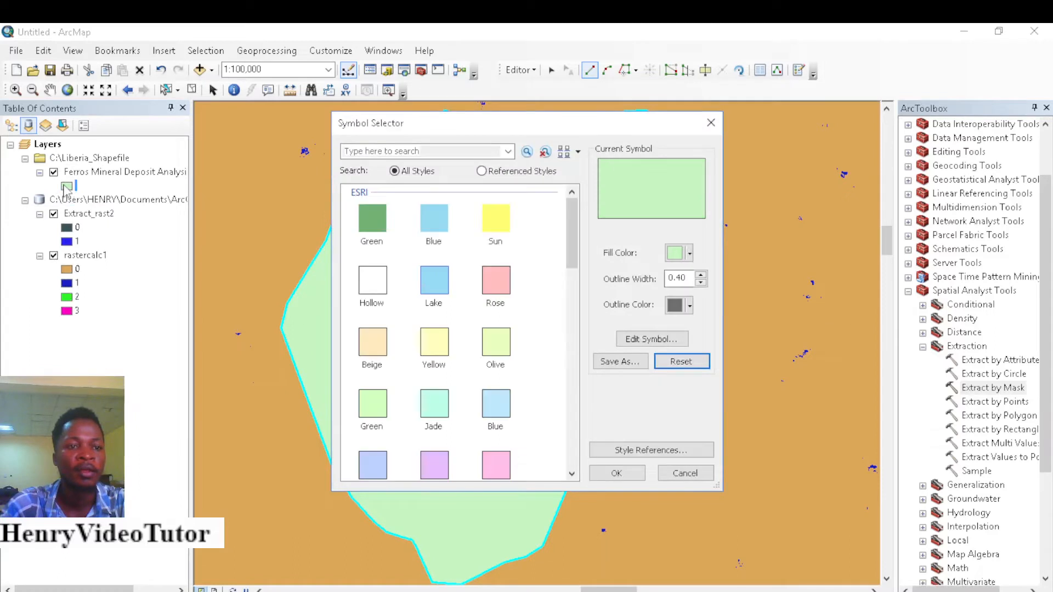
left_click(368, 285)
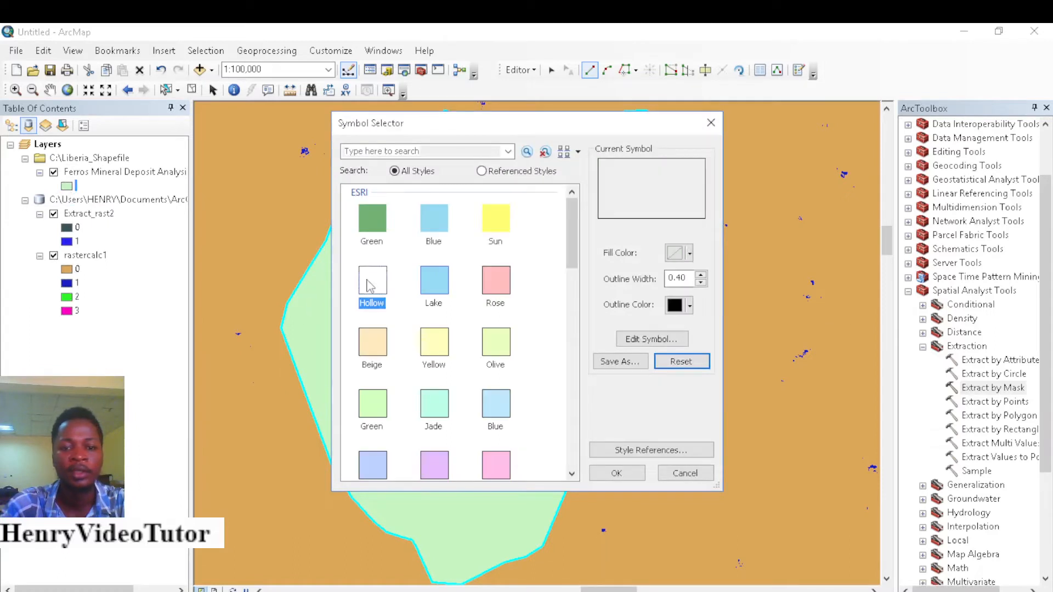
left_click(617, 472)
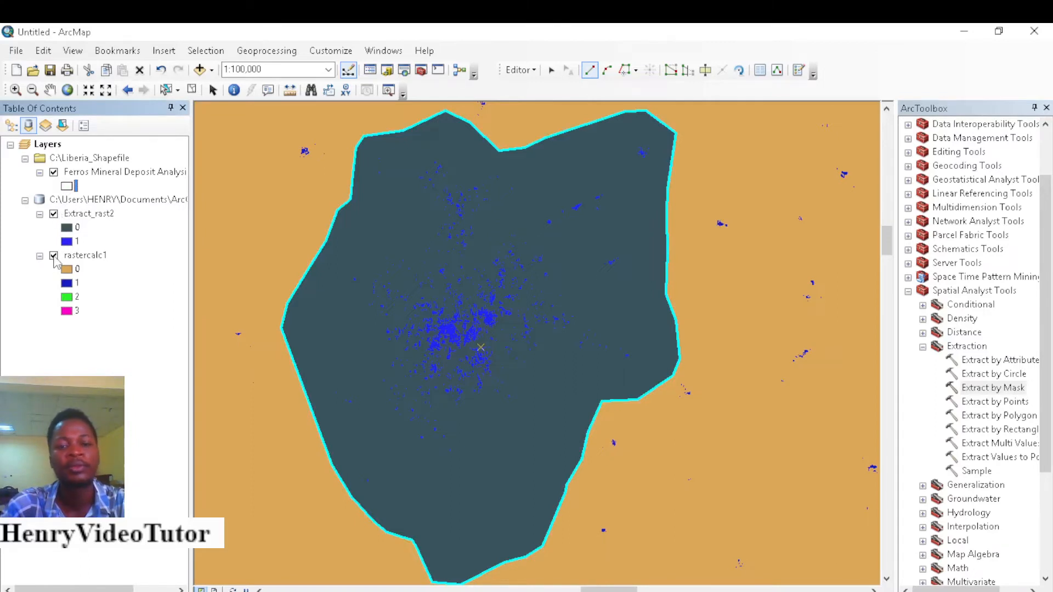
left_click(53, 255)
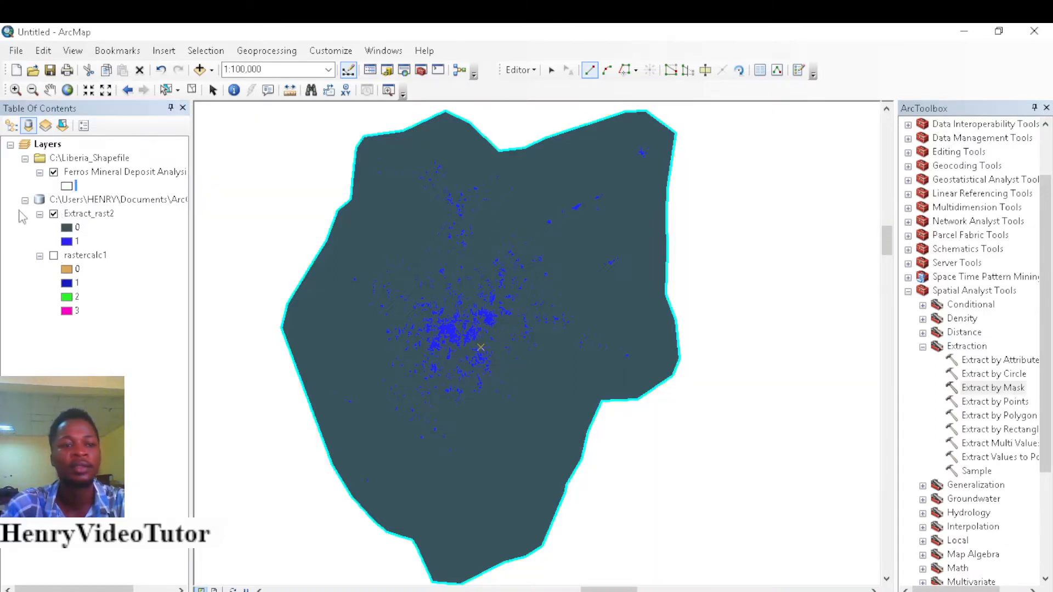
left_click(53, 172)
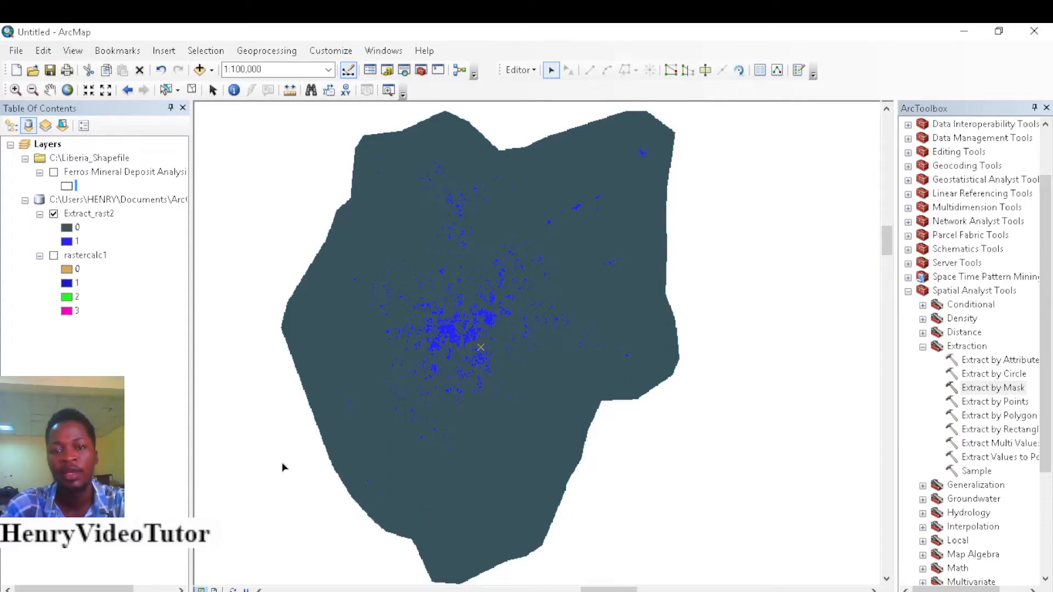
Step: In the ArcMap document containing Reclass_Extr1, hide the Ferros Analysis1 layer and open the Raster to Polygon conversion tool
mouse_move(562, 590)
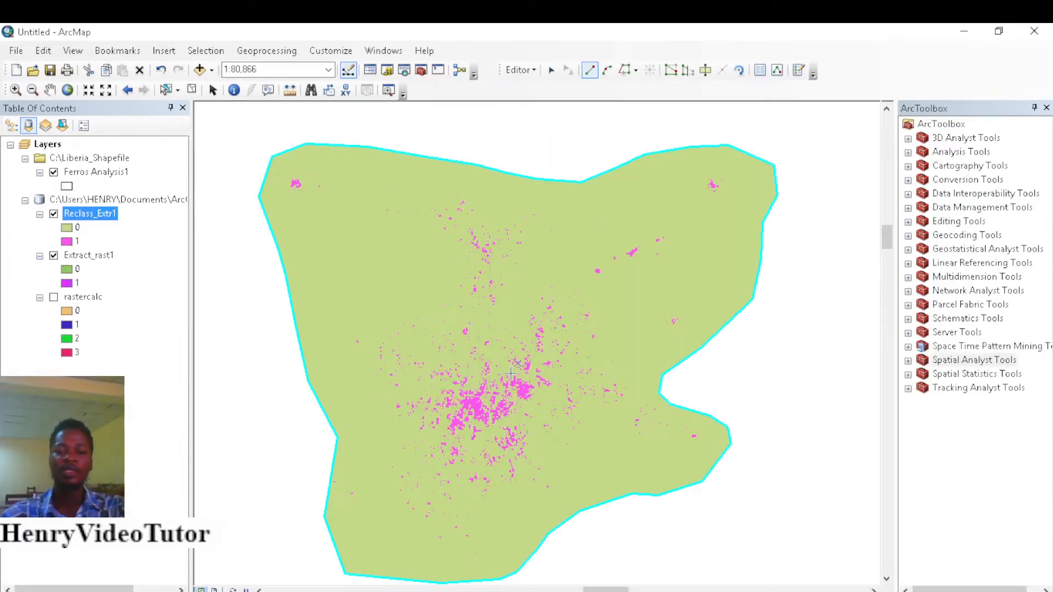
left_click(54, 173)
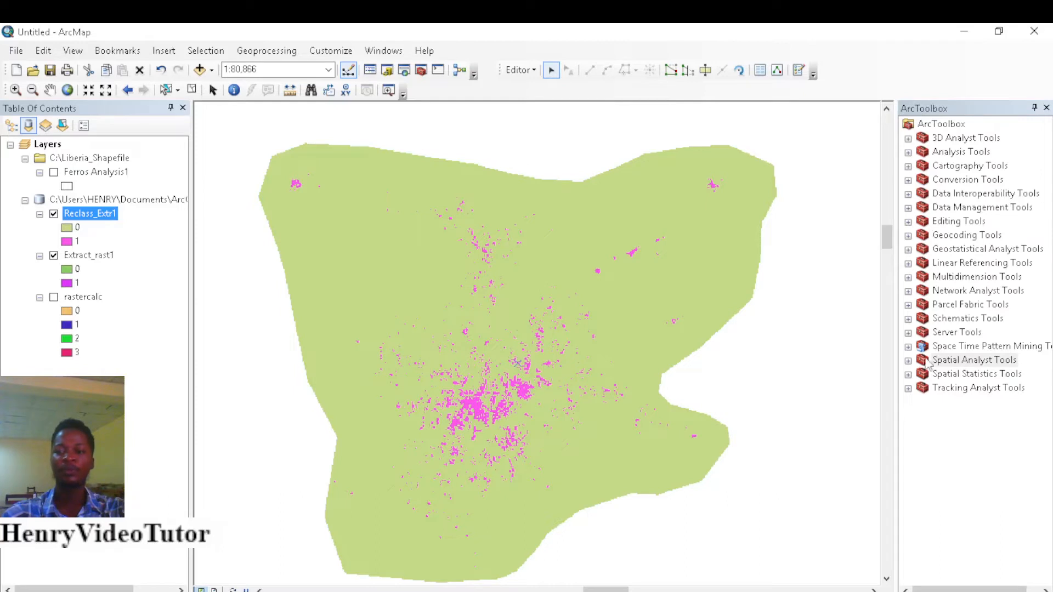
left_click(909, 180)
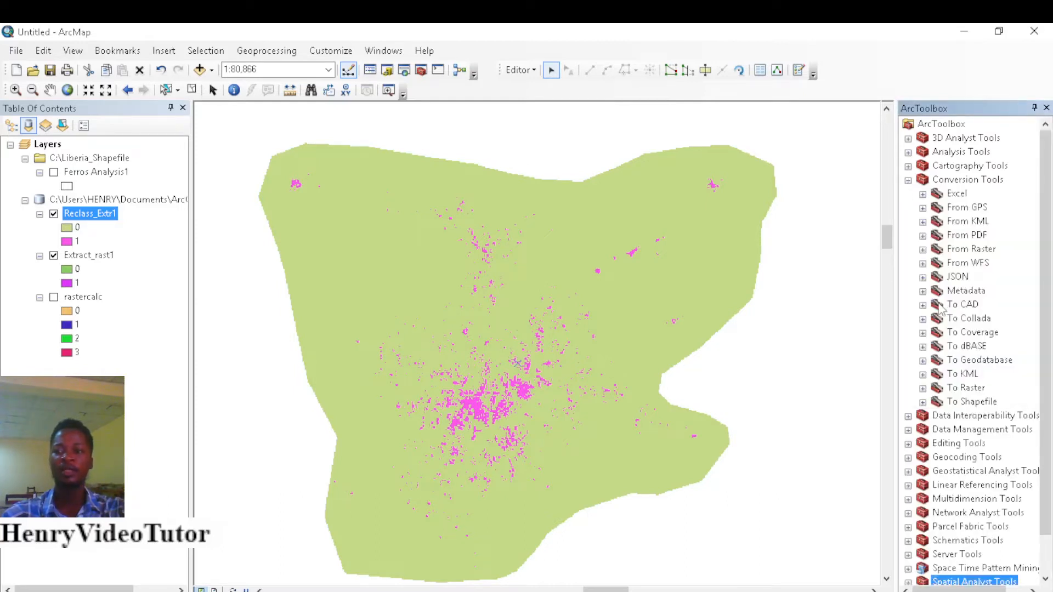
left_click(923, 250)
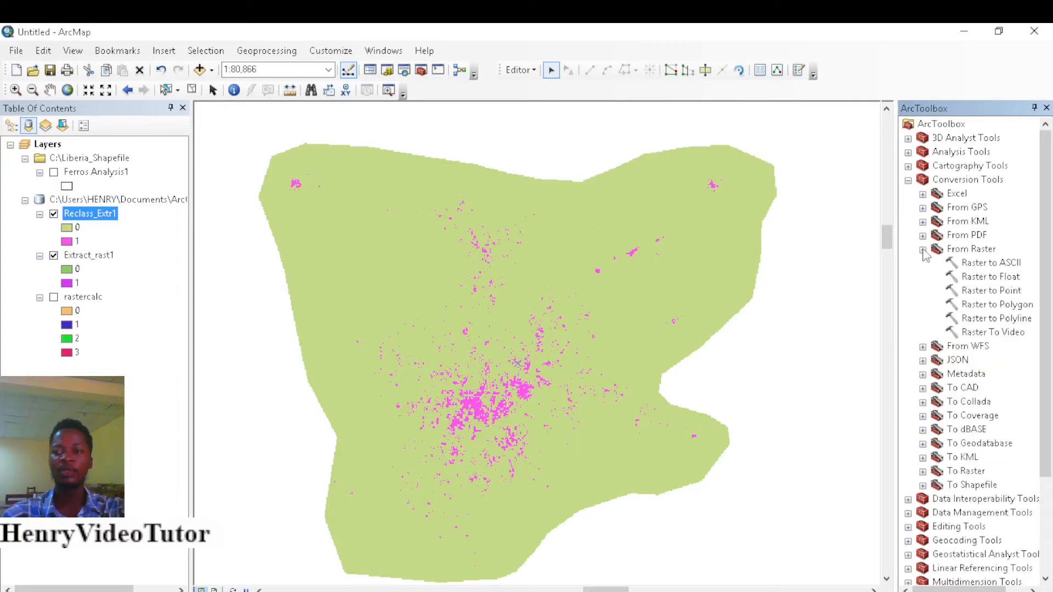
double_click(1002, 305)
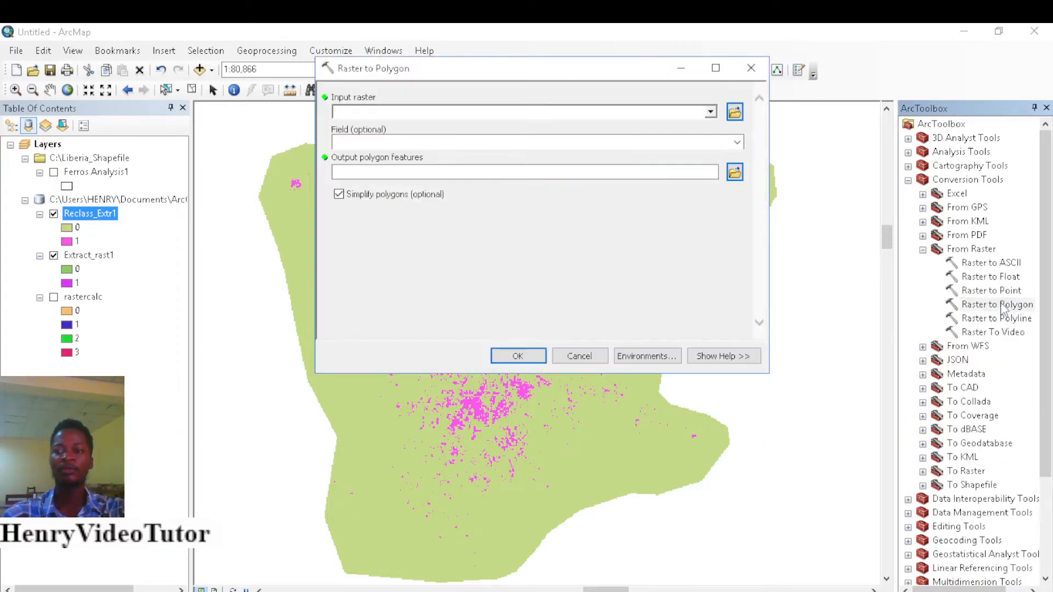
Step: Convert Reclass_Extr1 to simplified polygons using the Value field and the default output name, then collapse the From Raster toolset
left_click(711, 113)
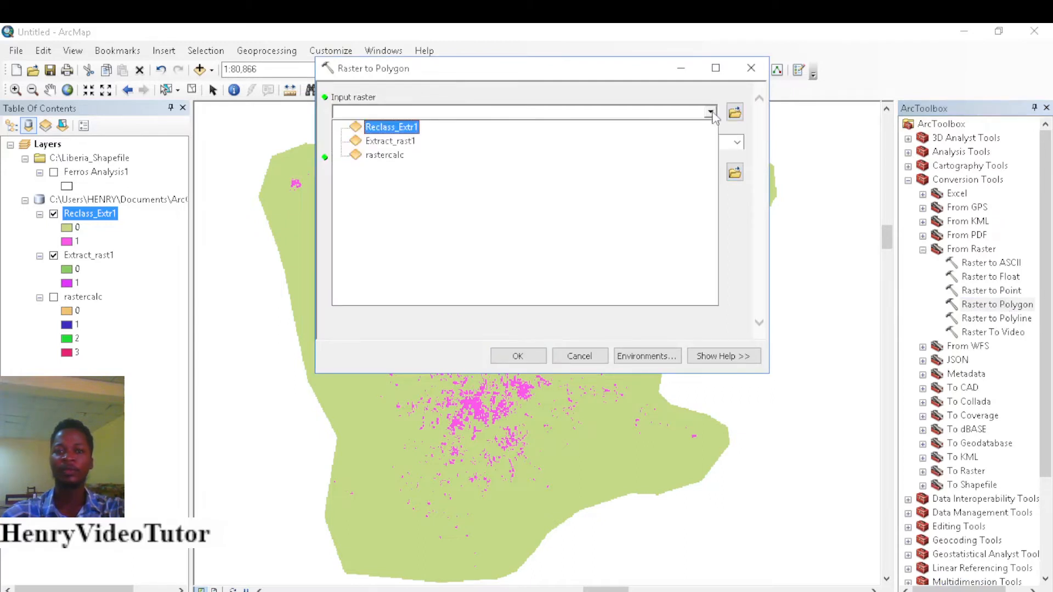
left_click(408, 142)
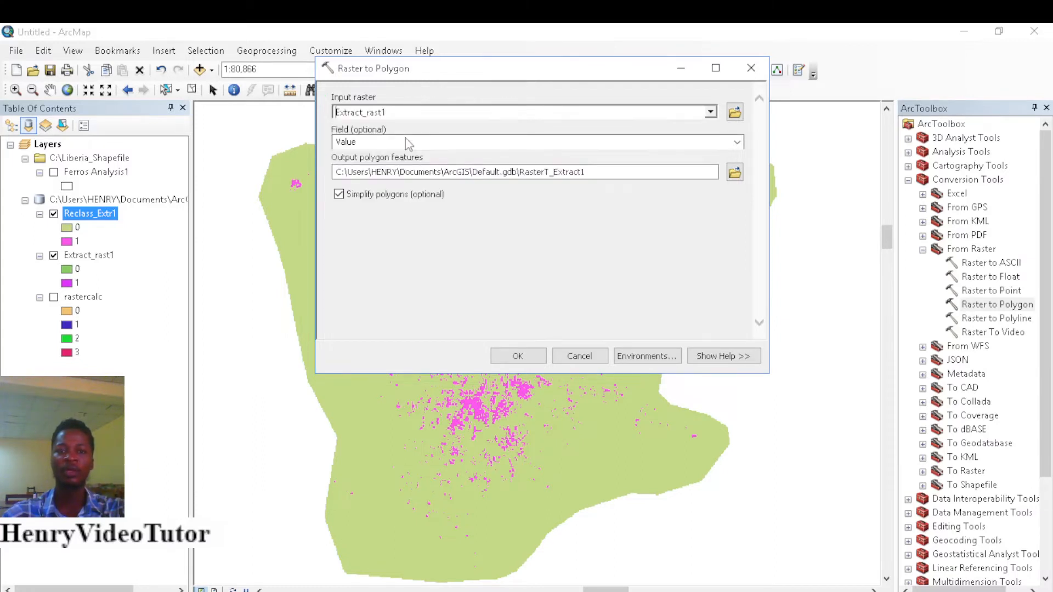
left_click(713, 113)
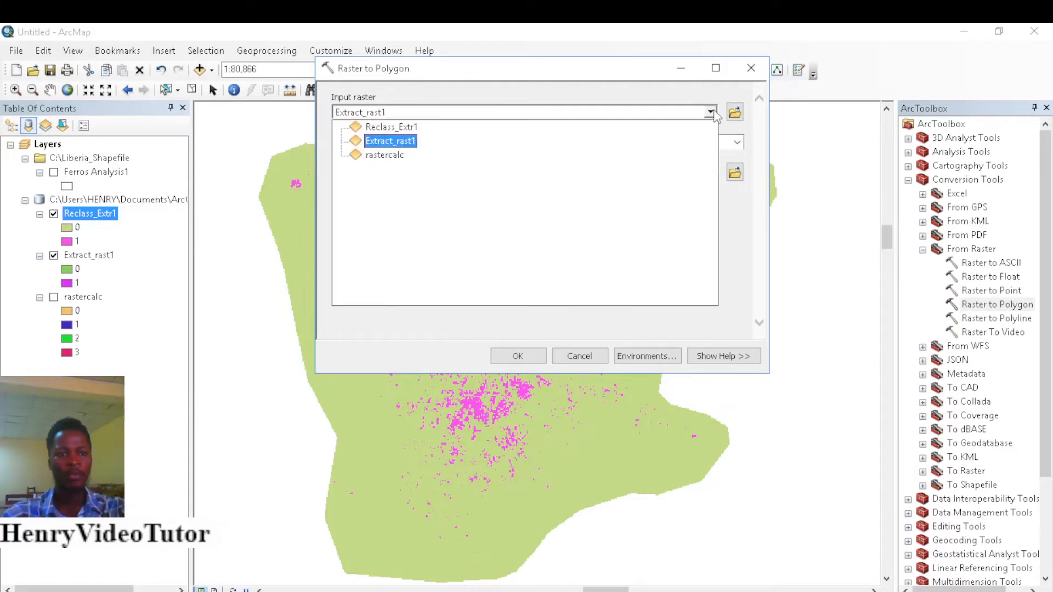
left_click(402, 127)
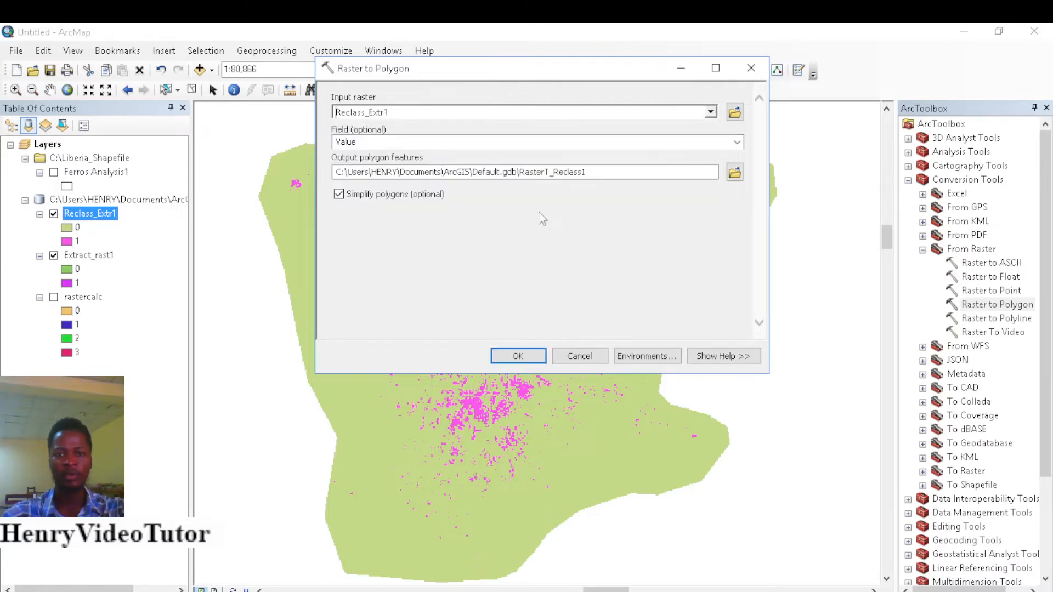
left_click(519, 356)
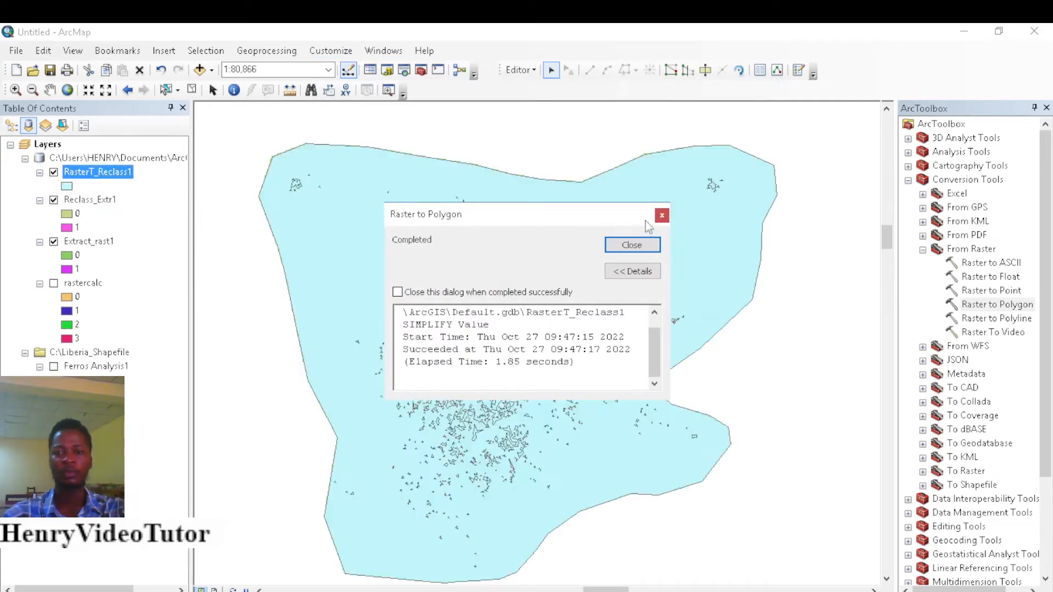
left_click(634, 245)
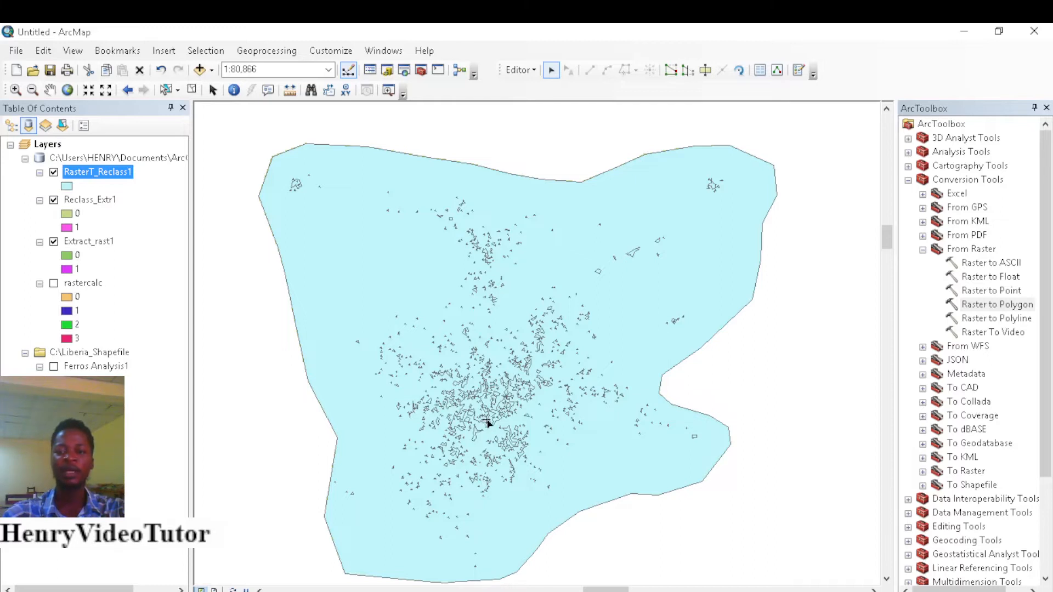
left_click(923, 250)
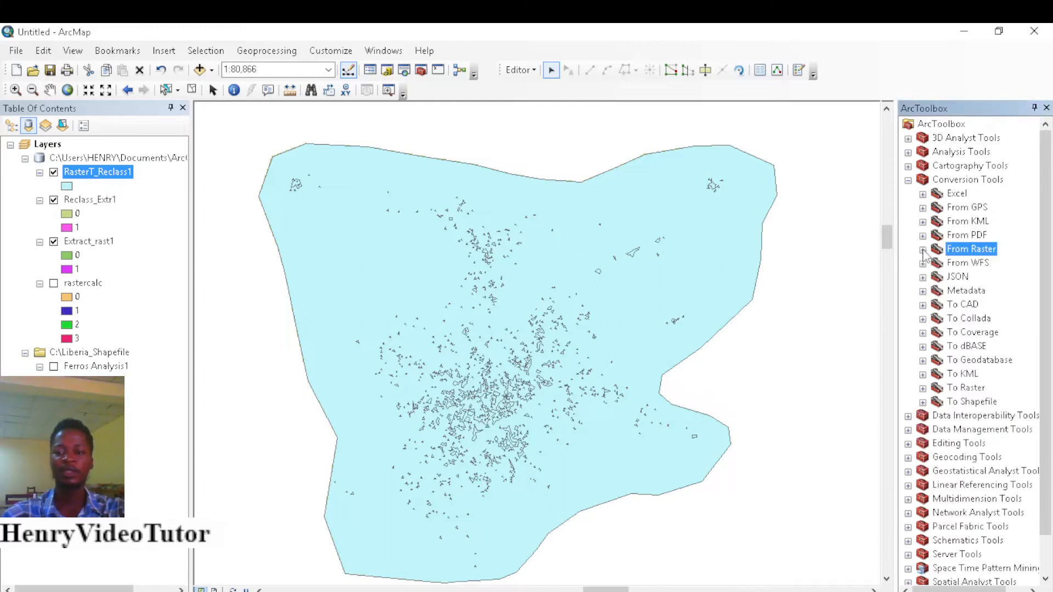
right_click(101, 176)
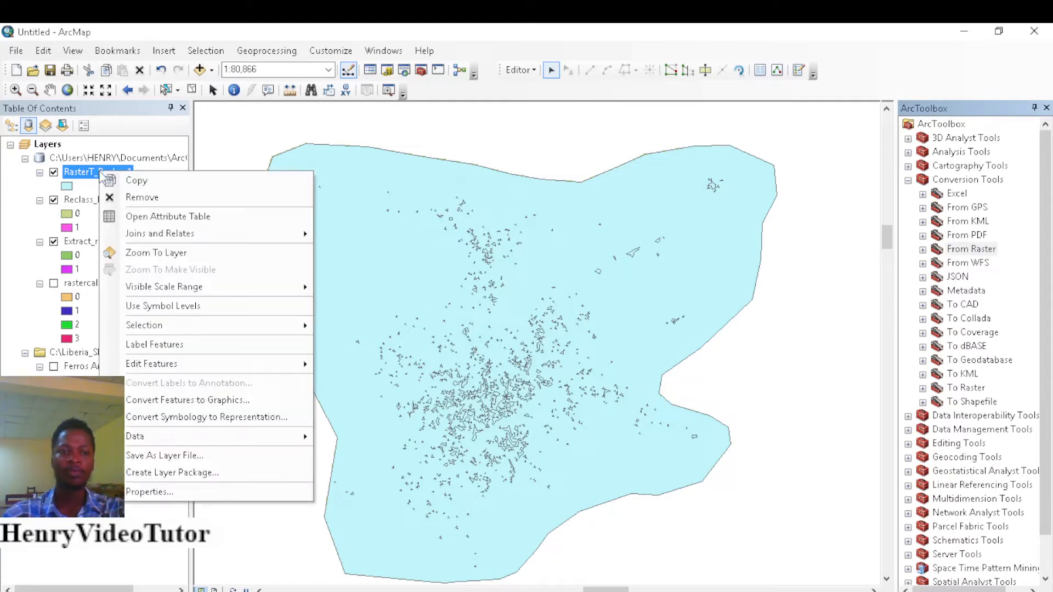
left_click(85, 175)
left_click(102, 173)
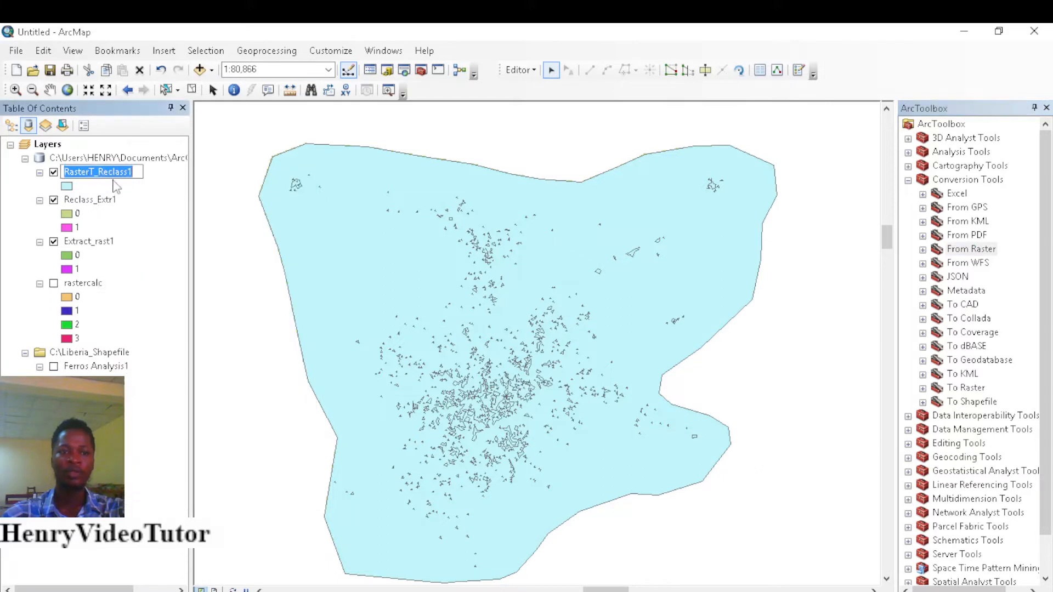
left_click(165, 186)
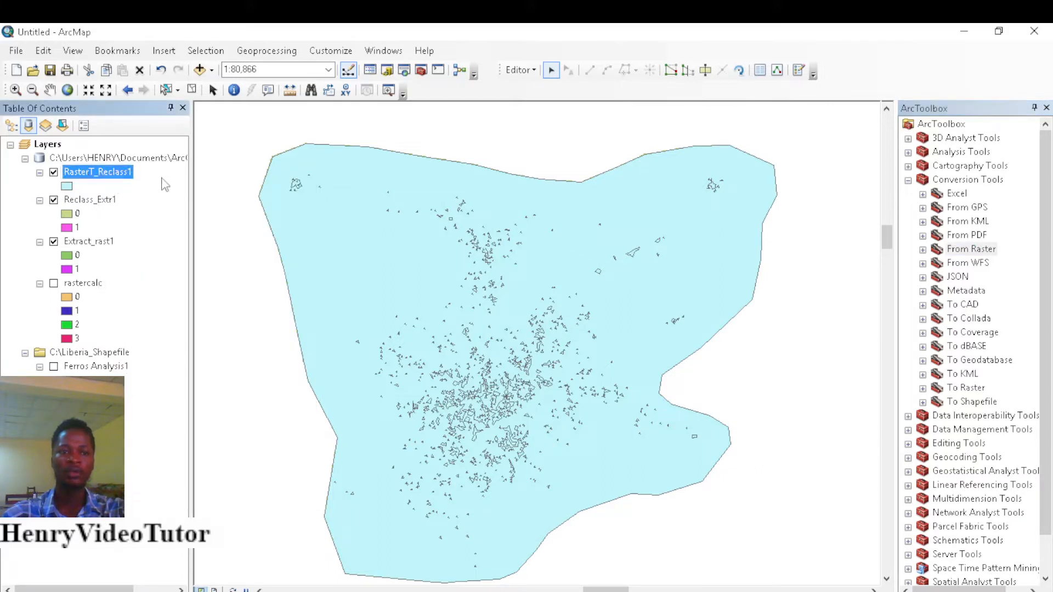
right_click(126, 175)
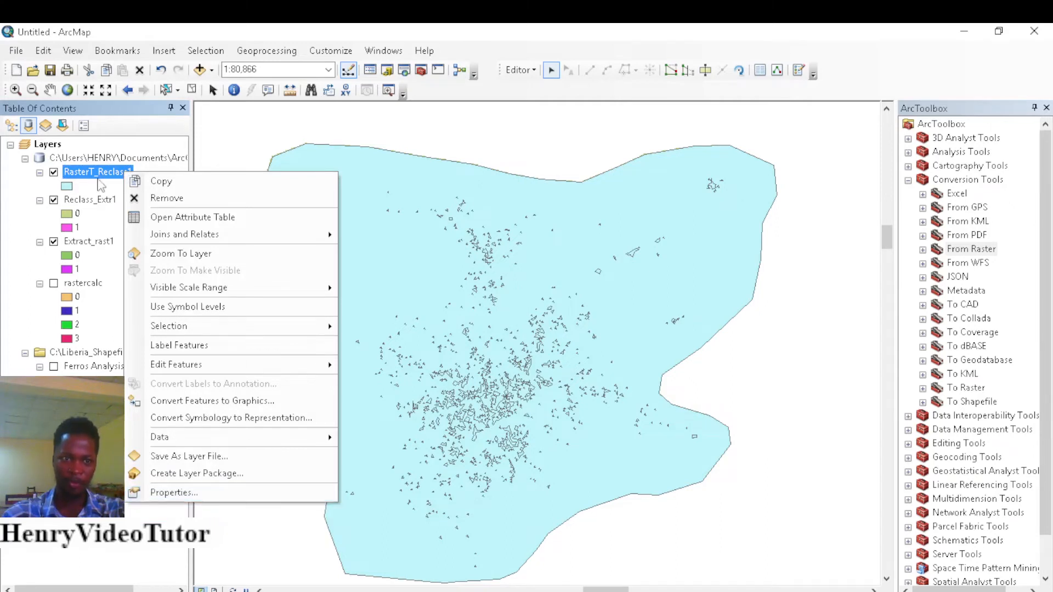
left_click(101, 173)
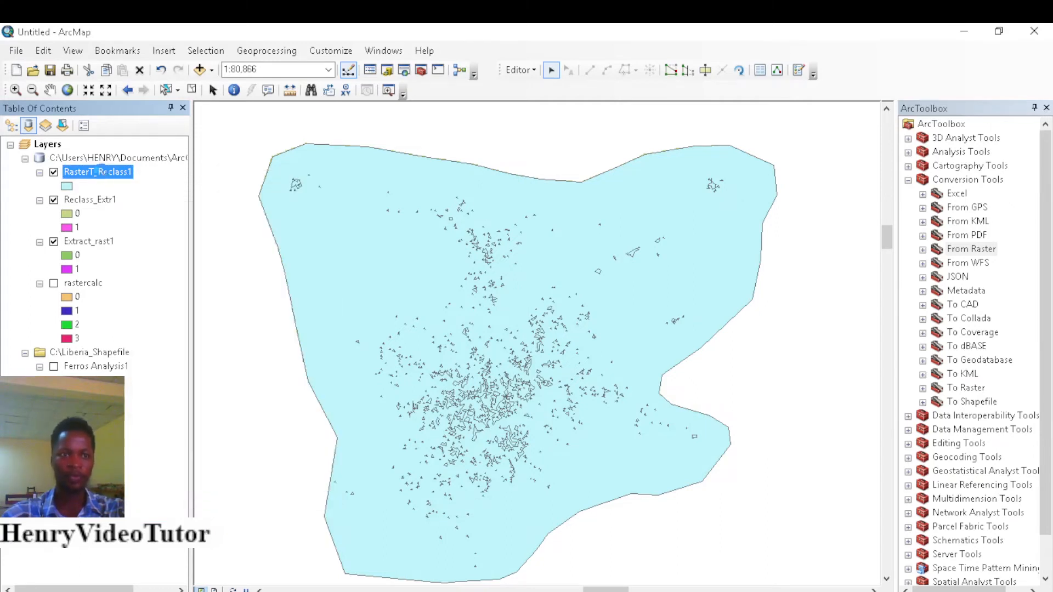
Step: Symbolize RasterT_Reclass1 by unique values of the gridcode field, adding all values and turning off the all-other-values class
double_click(101, 172)
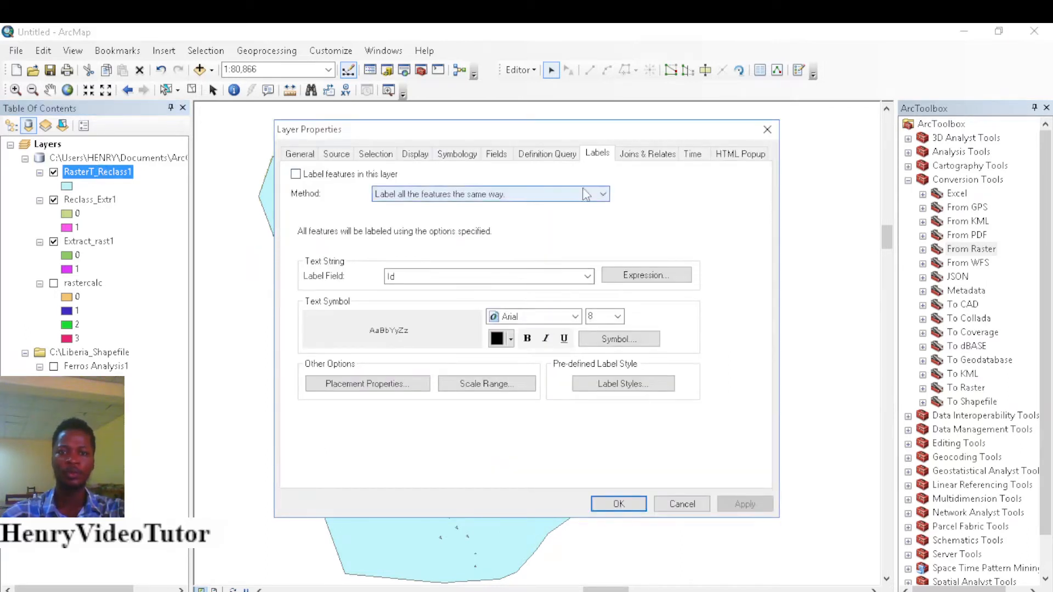
left_click(377, 154)
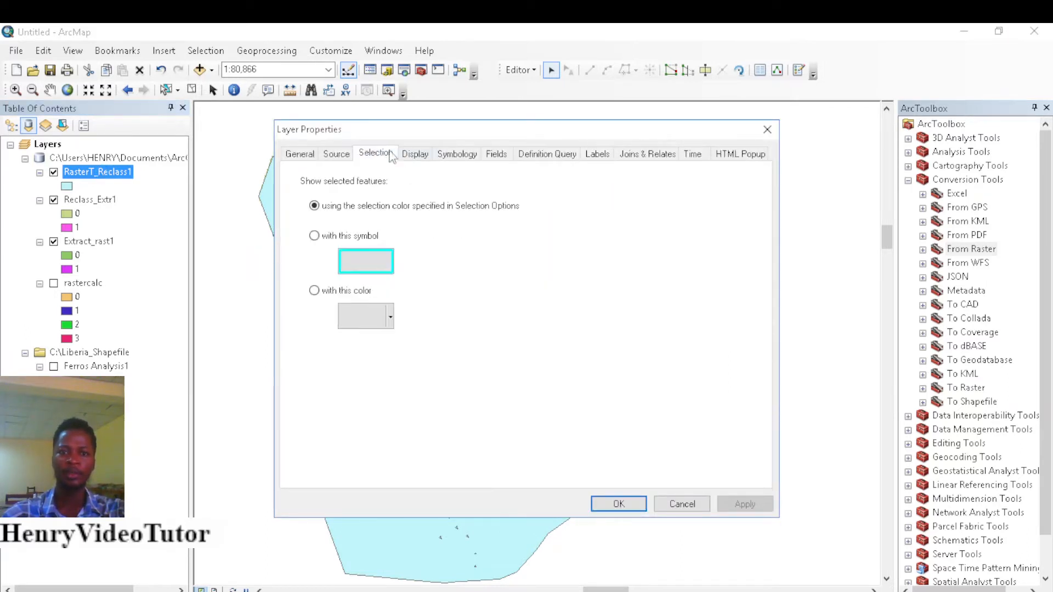
left_click(463, 155)
left_click(302, 209)
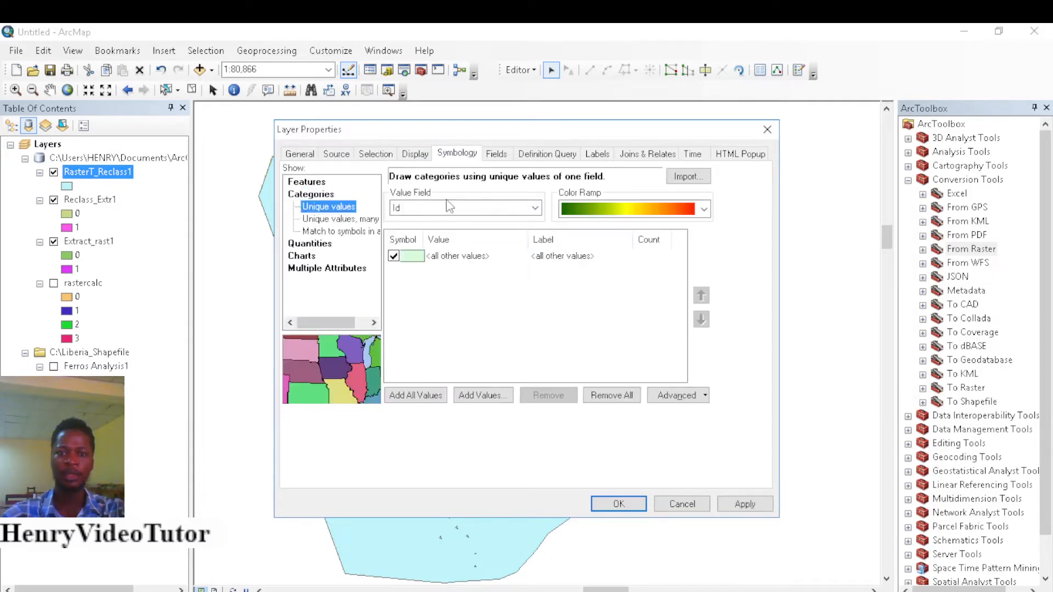
left_click(535, 208)
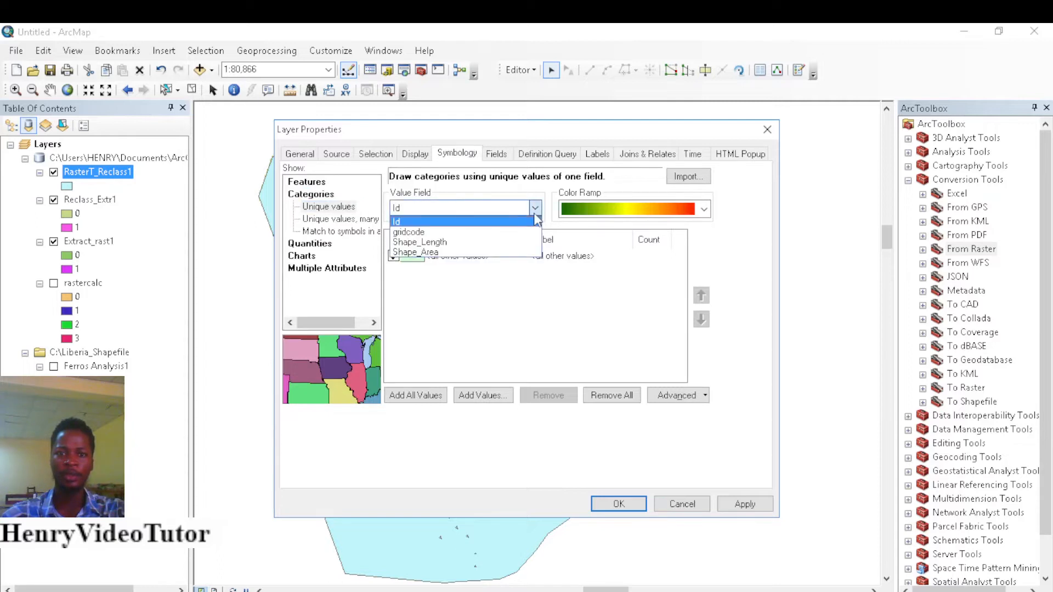
left_click(420, 233)
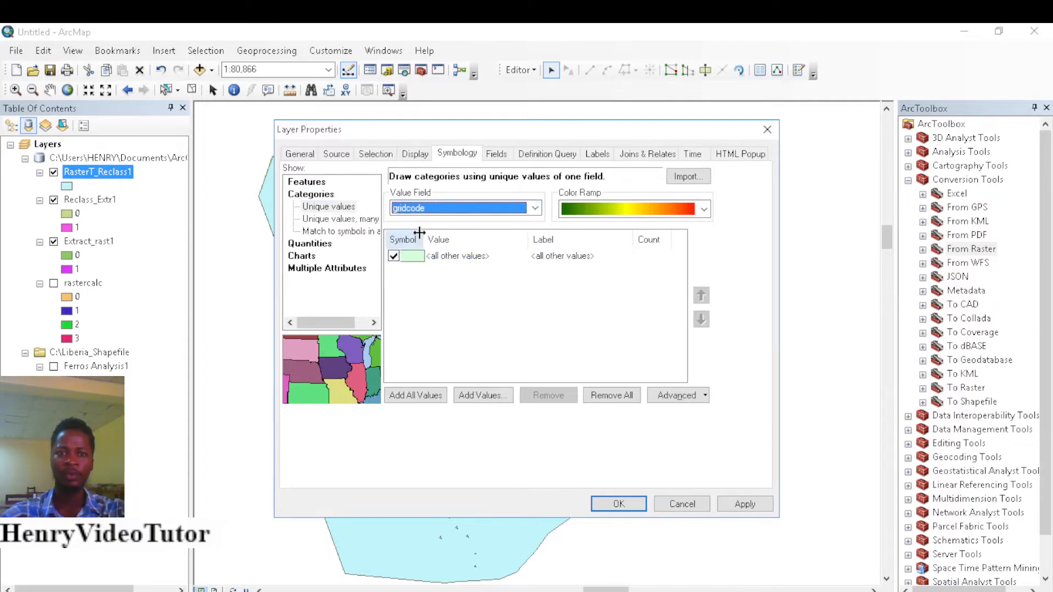
left_click(394, 256)
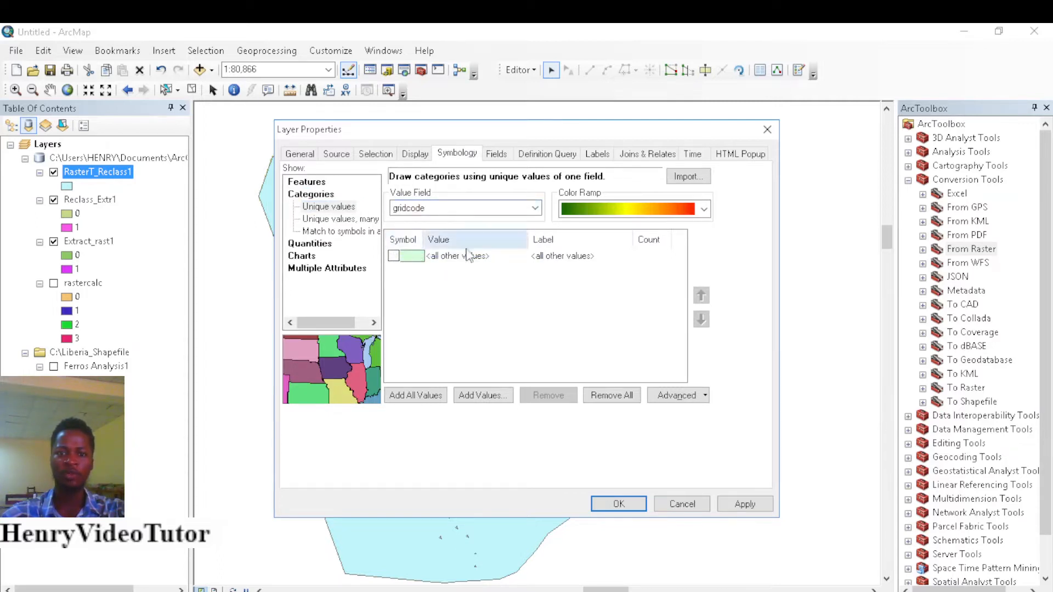
left_click(429, 395)
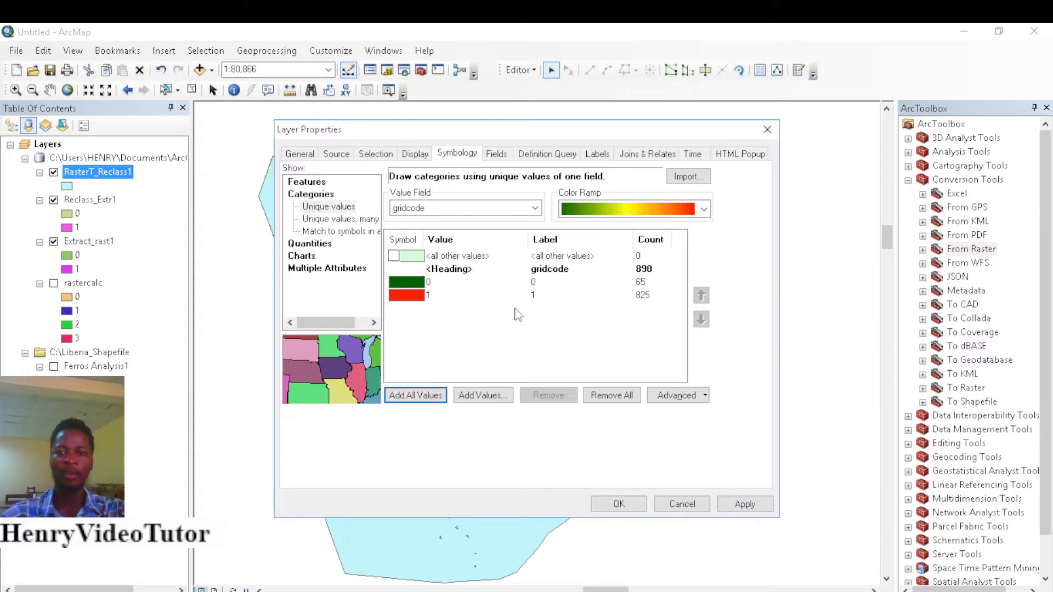
Step: Set the label field of RasterT_Reclass1 to gridcode, then apply and accept the layer properties
left_click(598, 154)
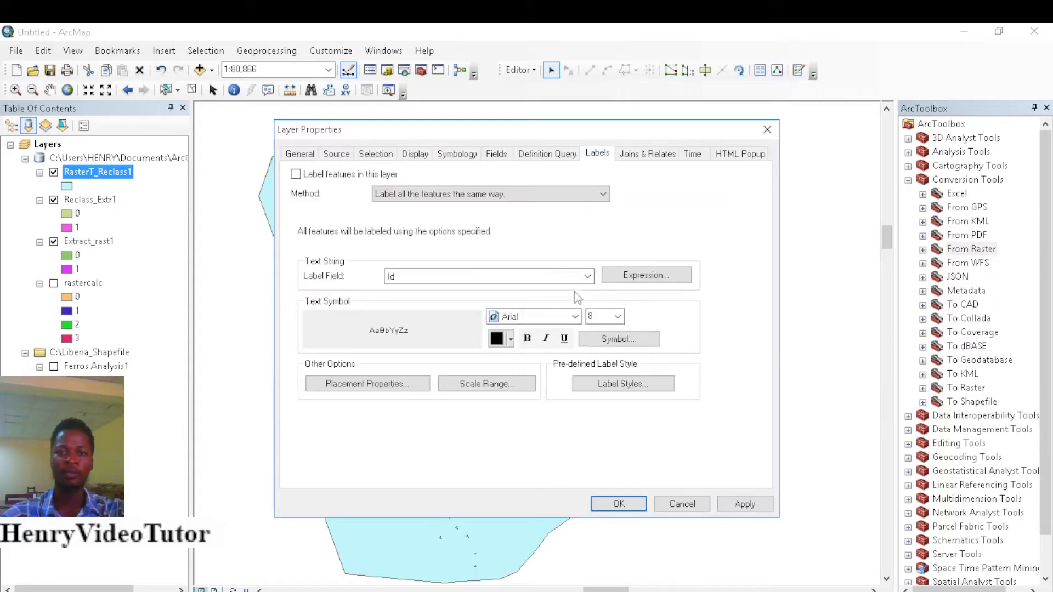
left_click(587, 276)
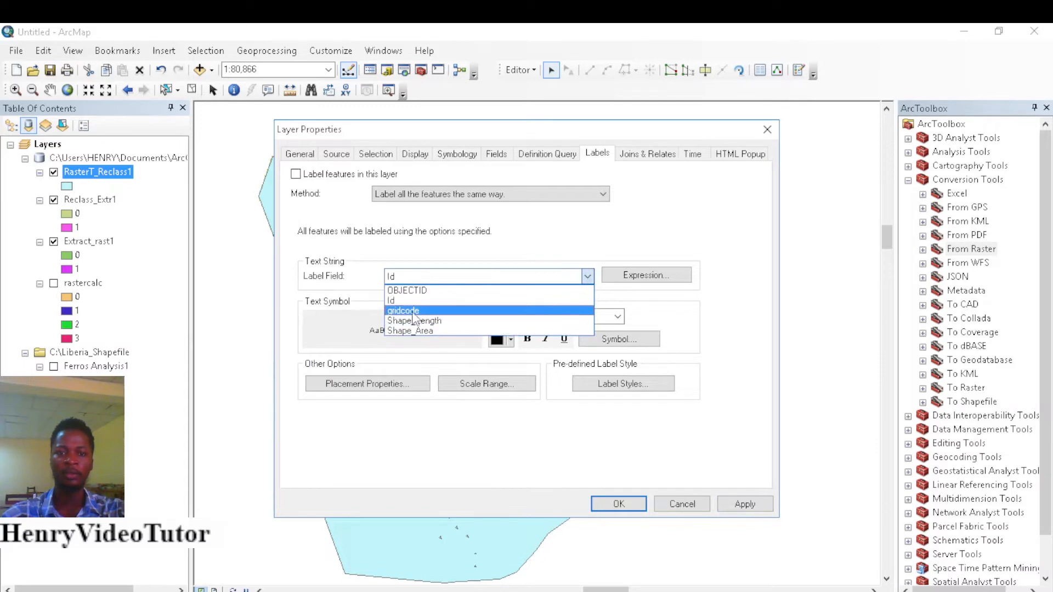
left_click(490, 313)
left_click(753, 507)
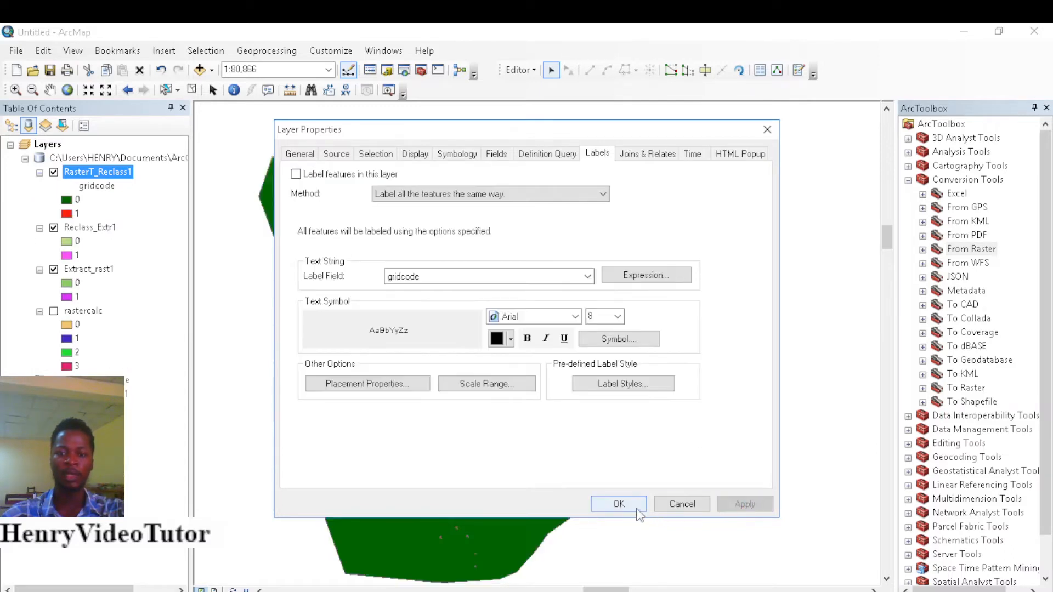
left_click(625, 504)
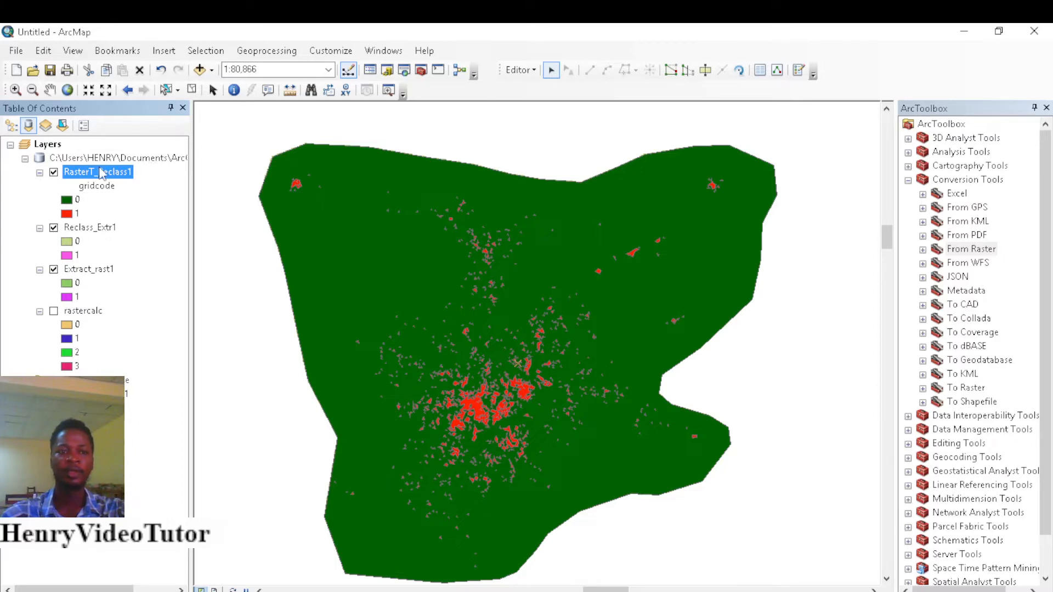
Step: Review the polygon records in the RasterT_Reclass1 attribute table, then close it
right_click(100, 173)
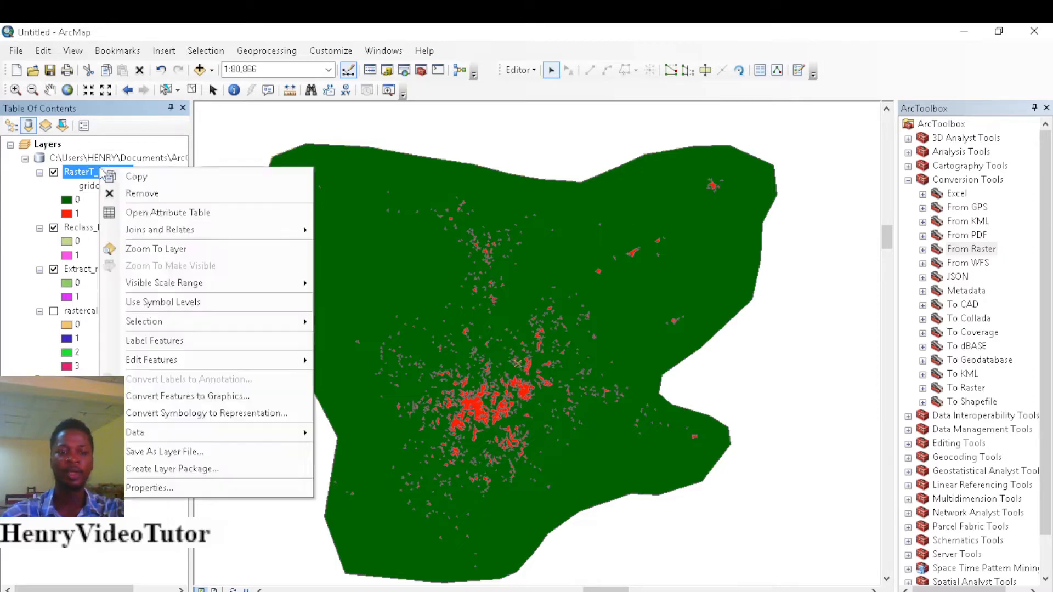
left_click(144, 214)
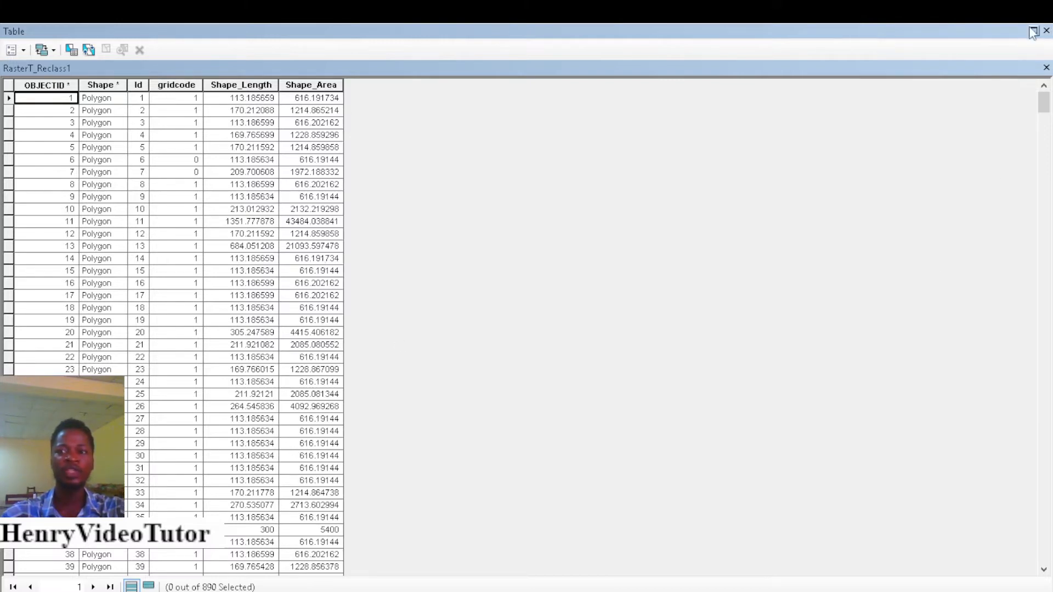
left_click(1046, 30)
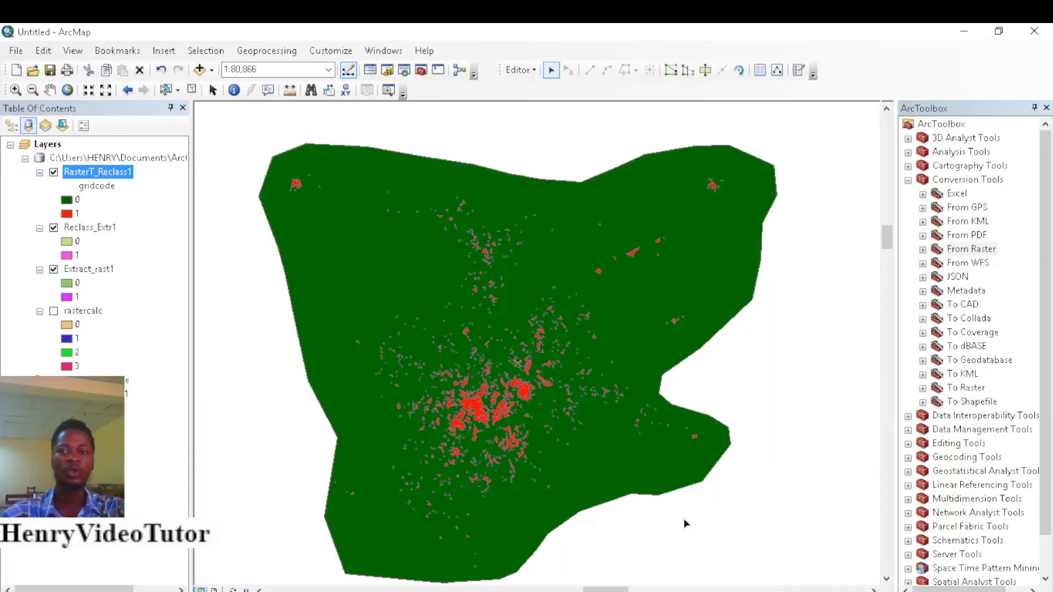
Step: Open the RasterT_Reclass1 attribute table and start adding a new field
right_click(113, 174)
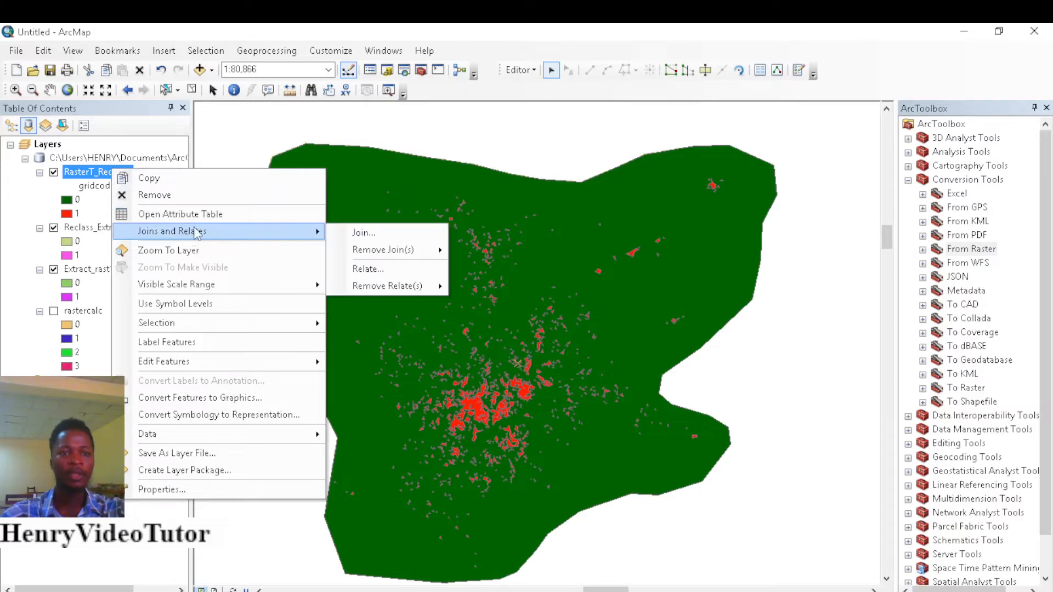
left_click(206, 215)
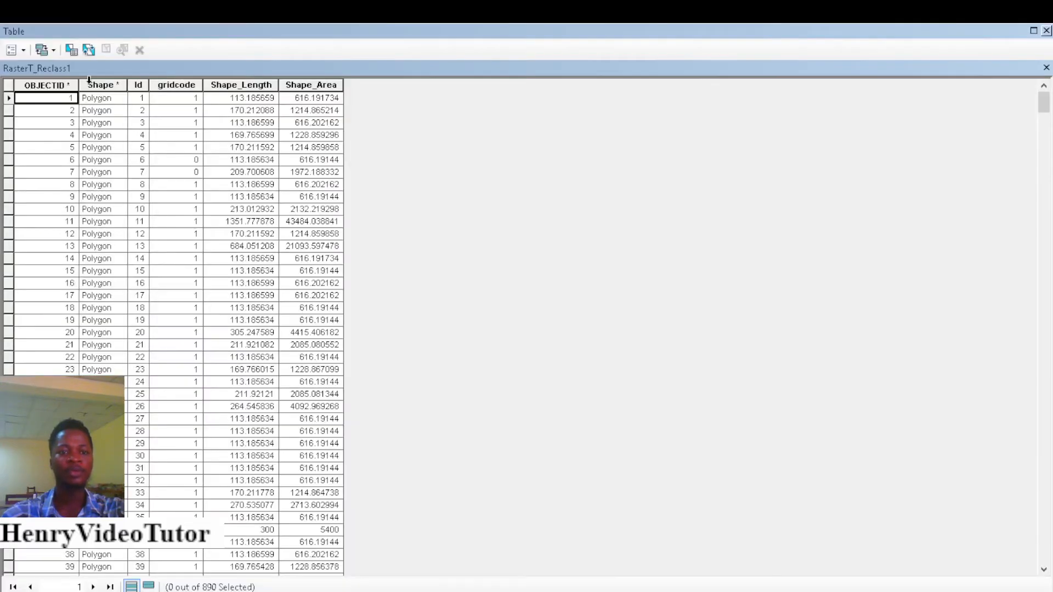
left_click(24, 53)
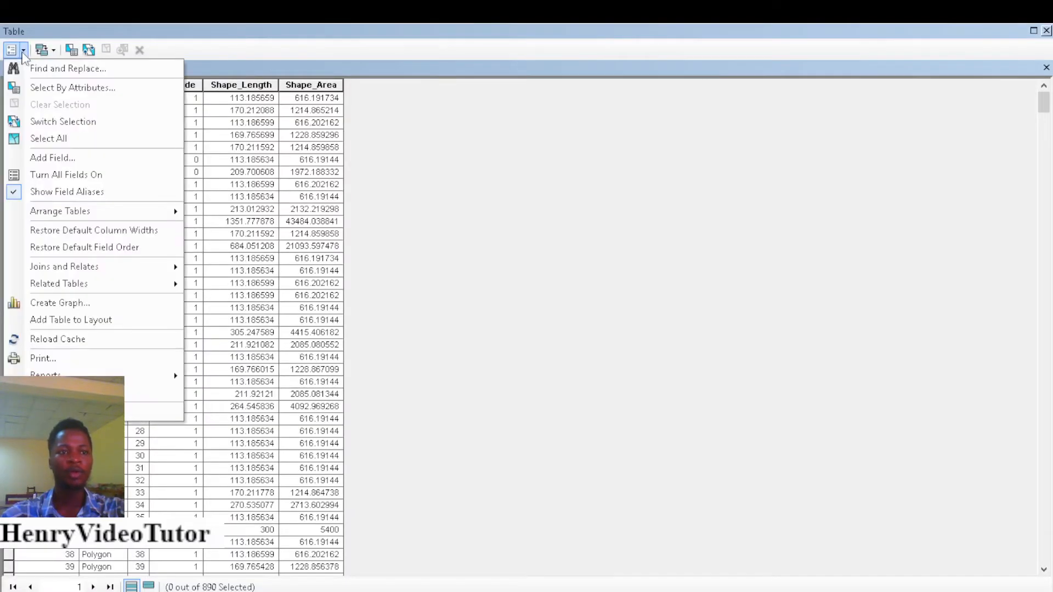
left_click(60, 155)
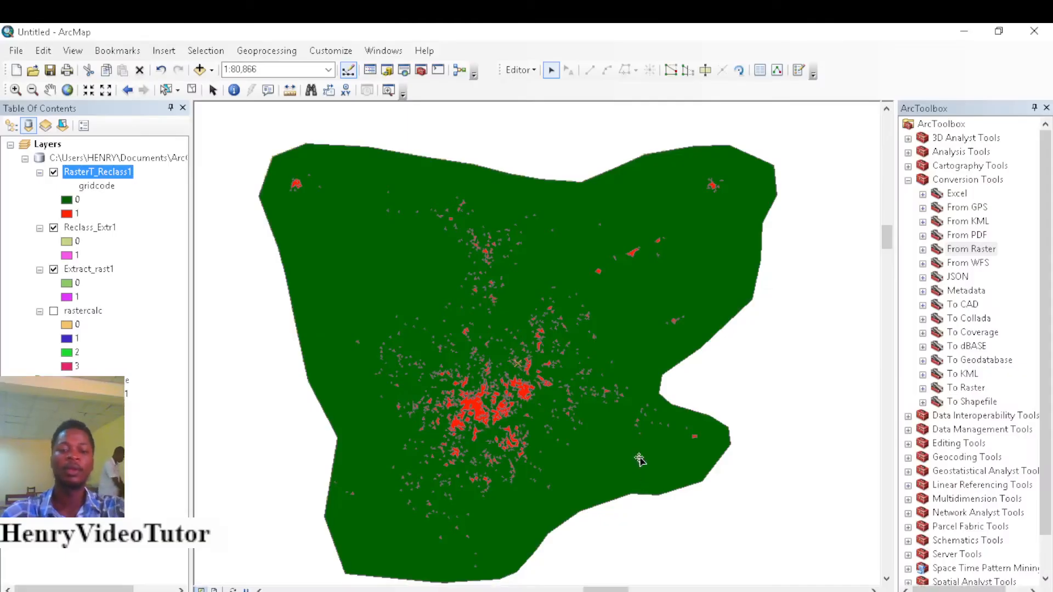
Step: In the RasterT_Reclass1 table, calculate the polygon areas in hectares into the Area field, using the data source's coordinate system
right_click(105, 174)
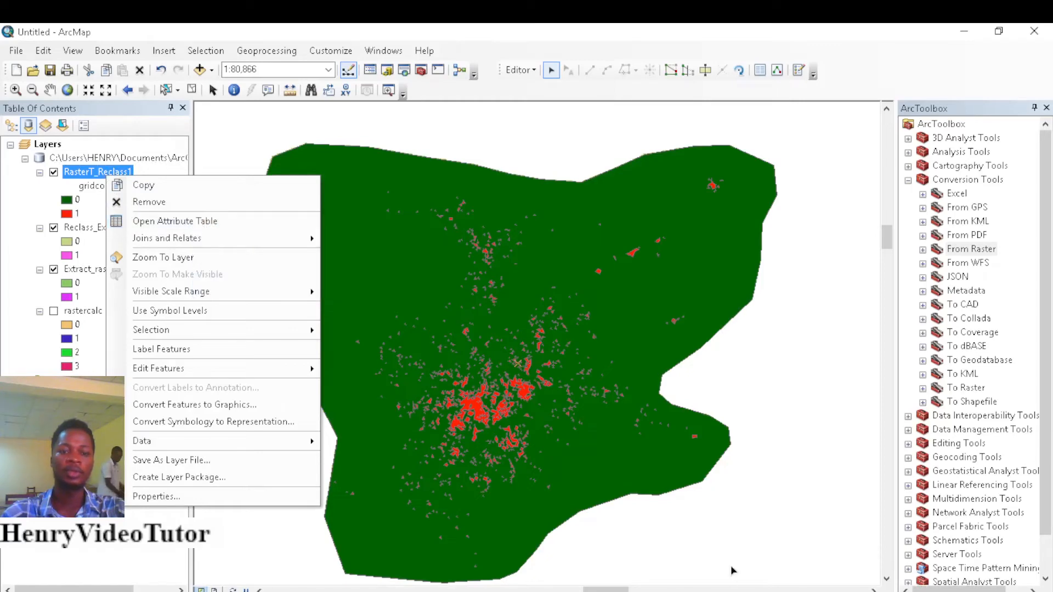
left_click(233, 230)
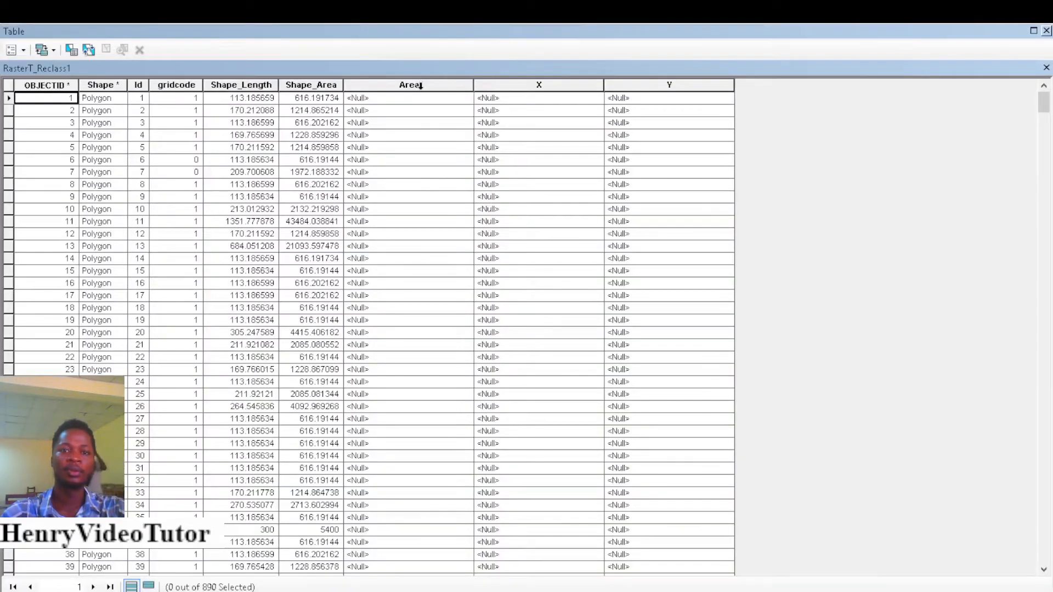
left_click(420, 86)
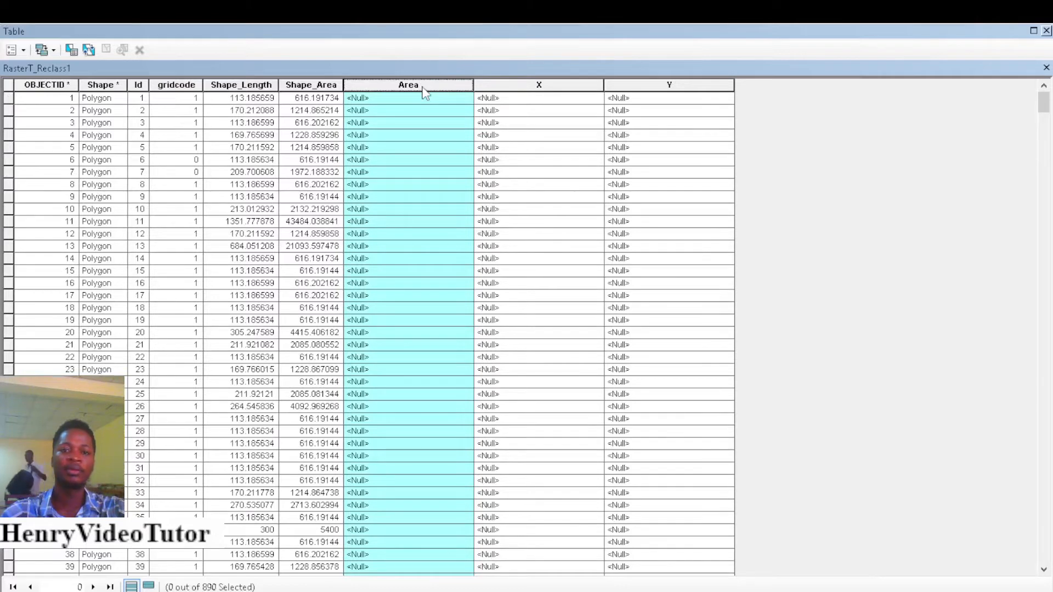
right_click(424, 89)
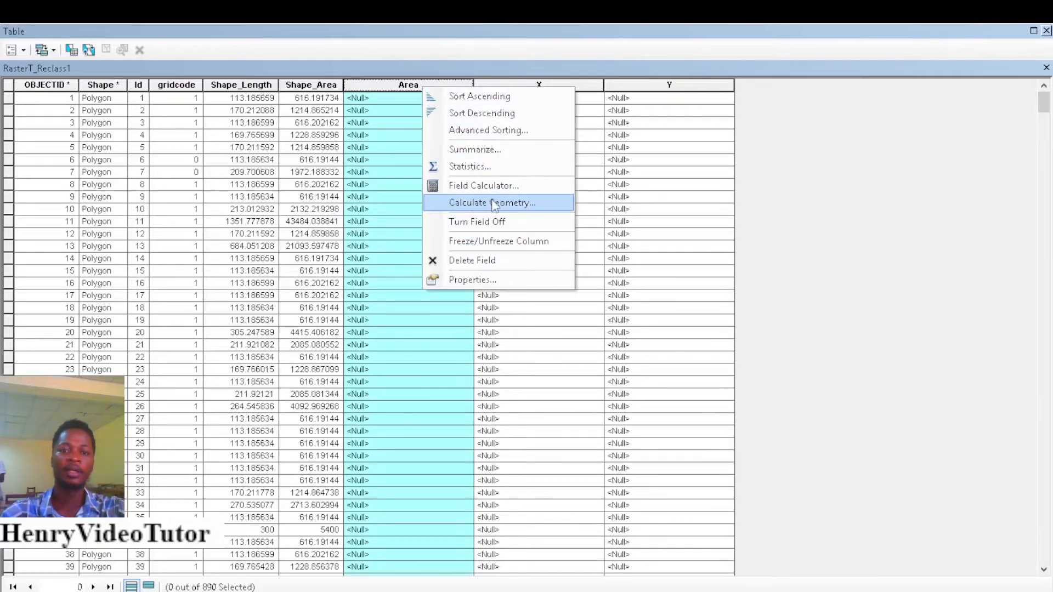
left_click(485, 204)
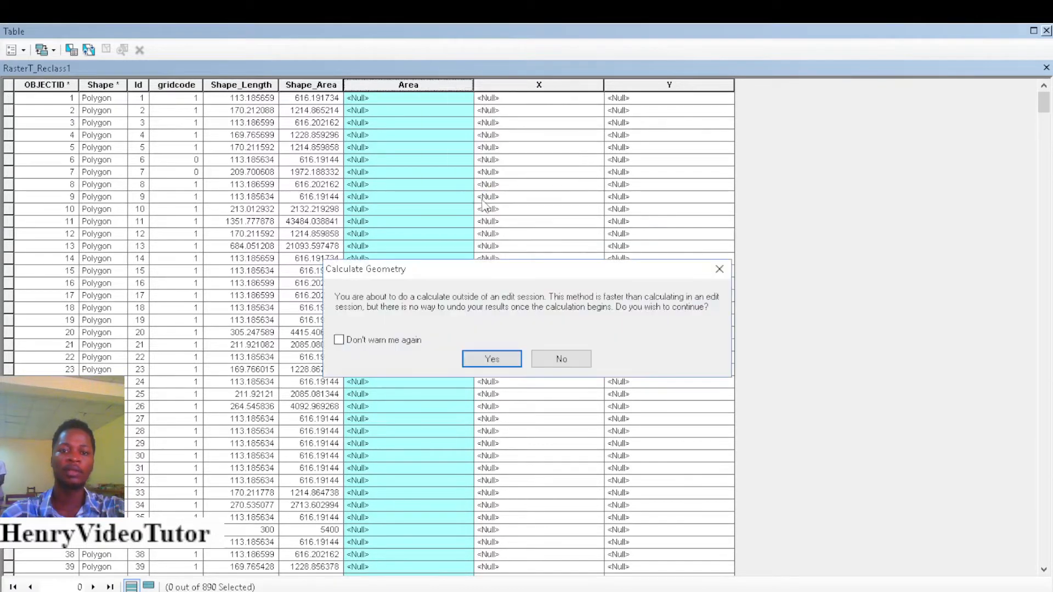
left_click(501, 360)
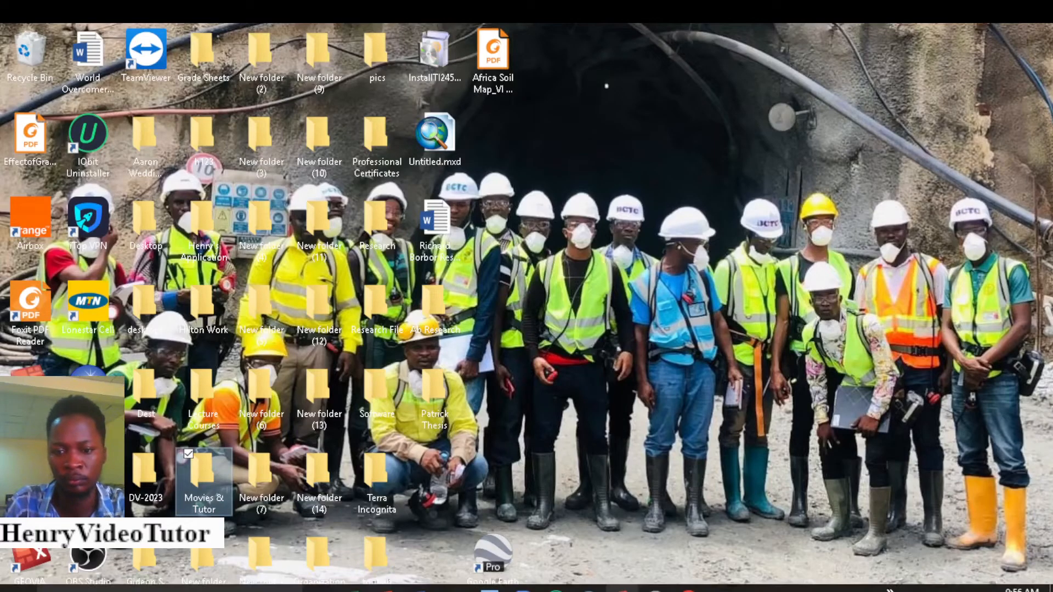
left_click(589, 589)
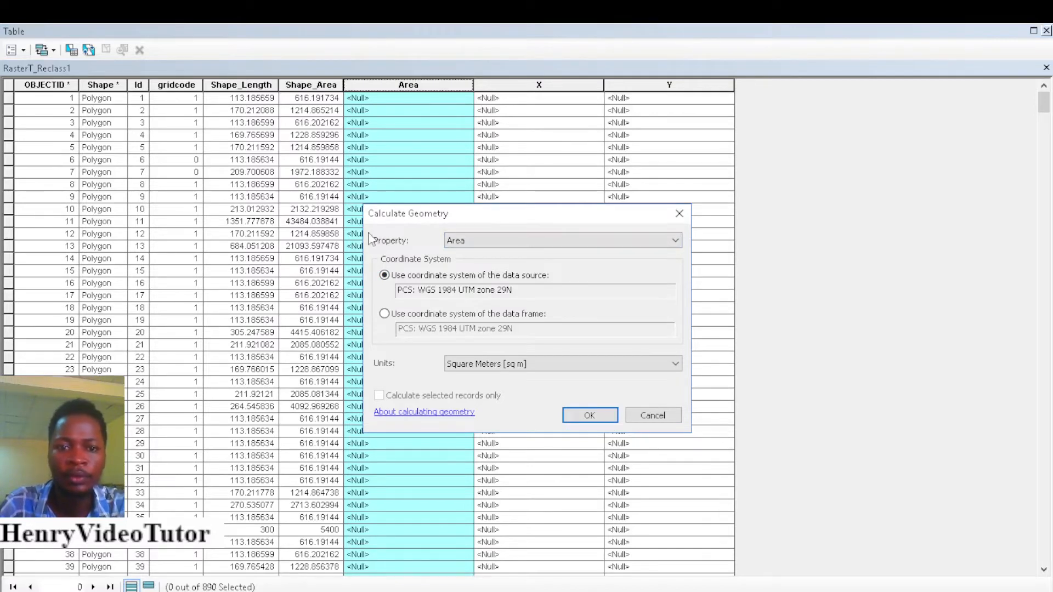
left_click(505, 371)
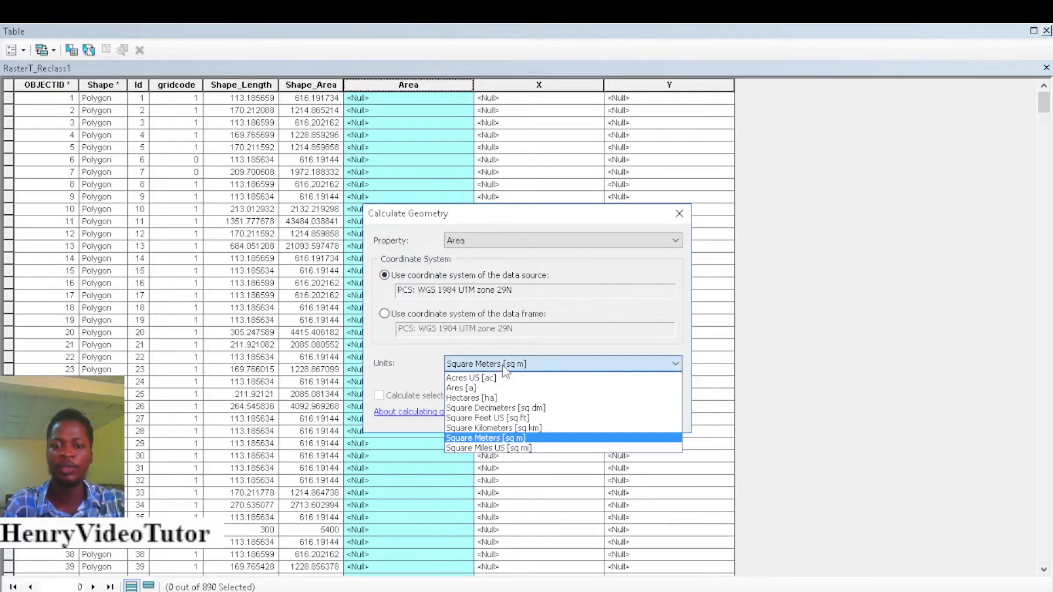
left_click(475, 402)
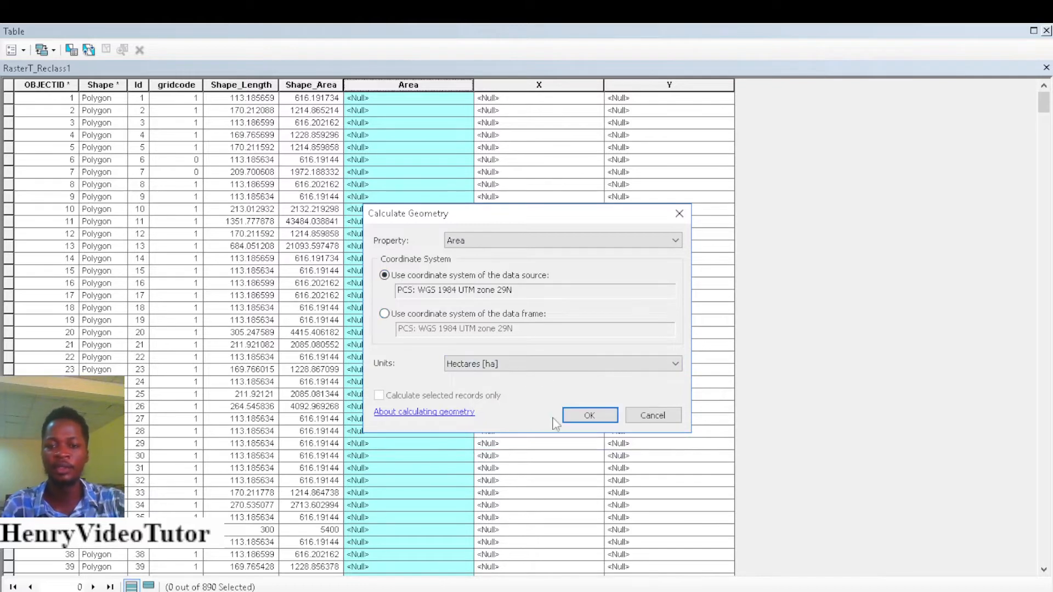
left_click(589, 416)
left_click(492, 363)
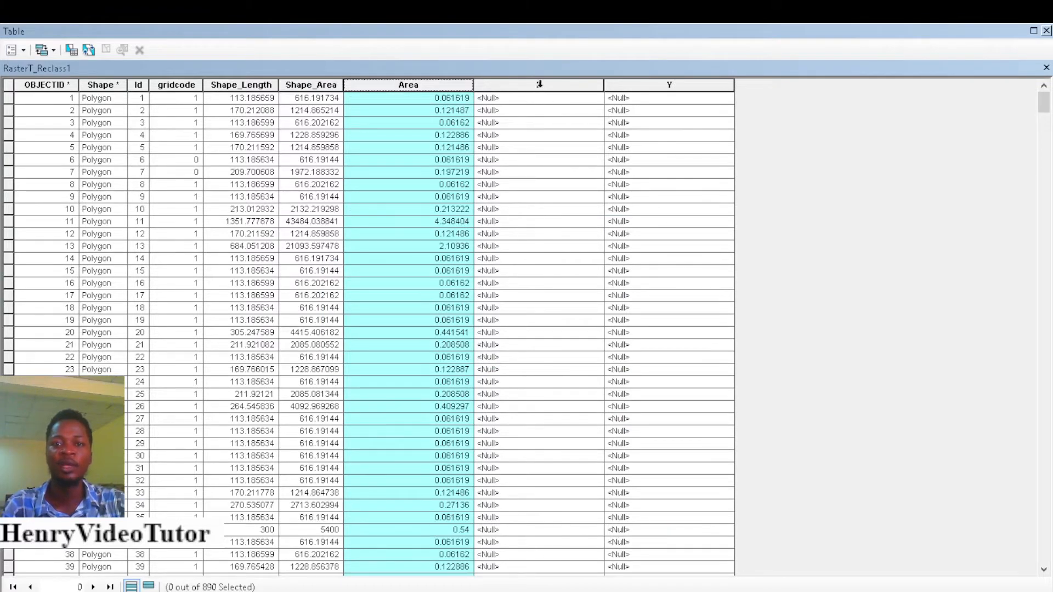
Step: Calculate each polygon's centroid X coordinate in decimal degrees into the X field, using the data frame's coordinate system
left_click(542, 85)
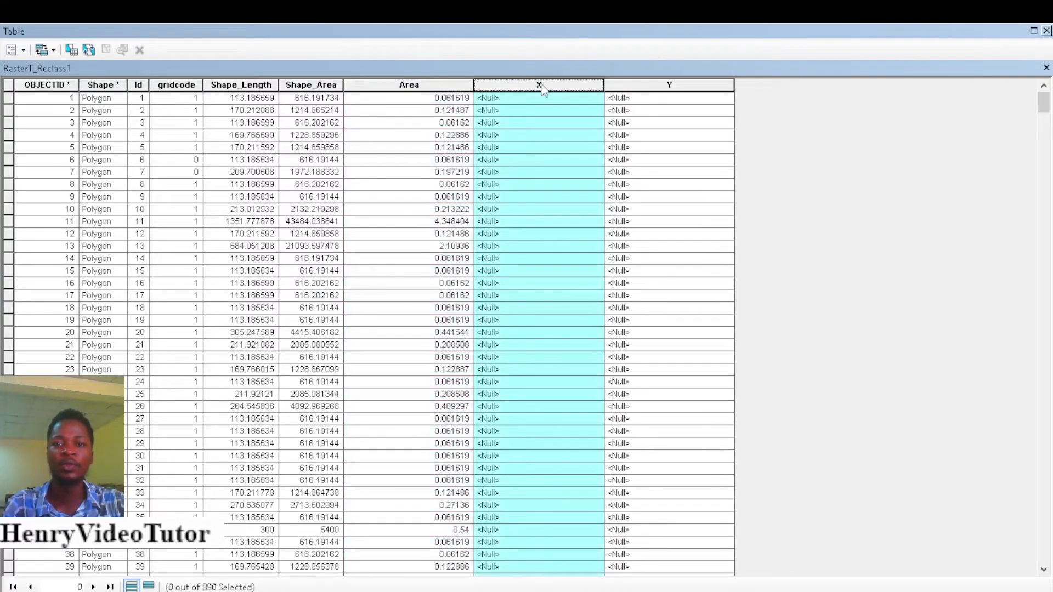
right_click(542, 88)
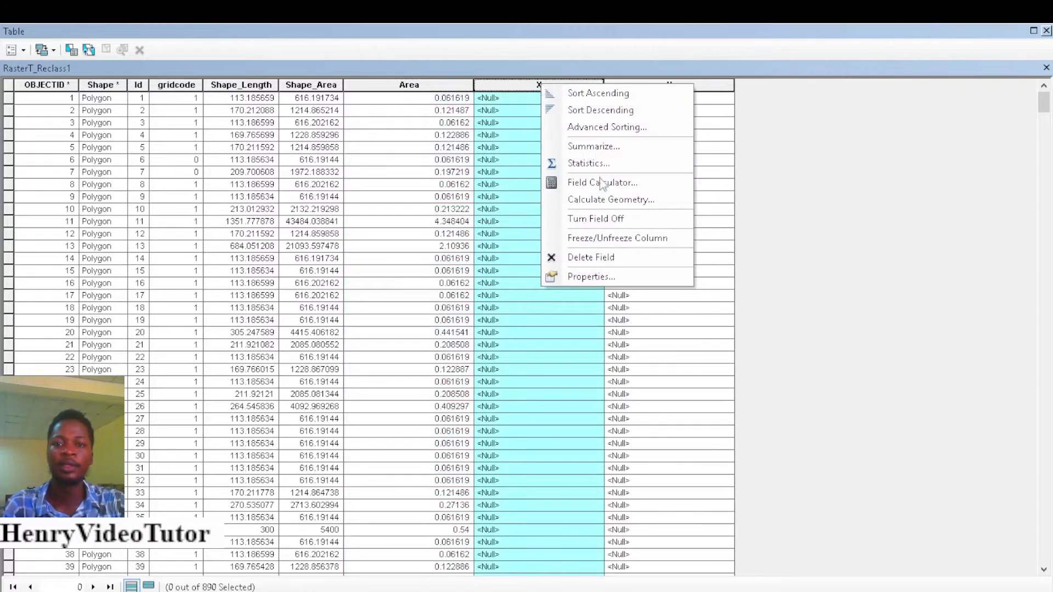
left_click(602, 200)
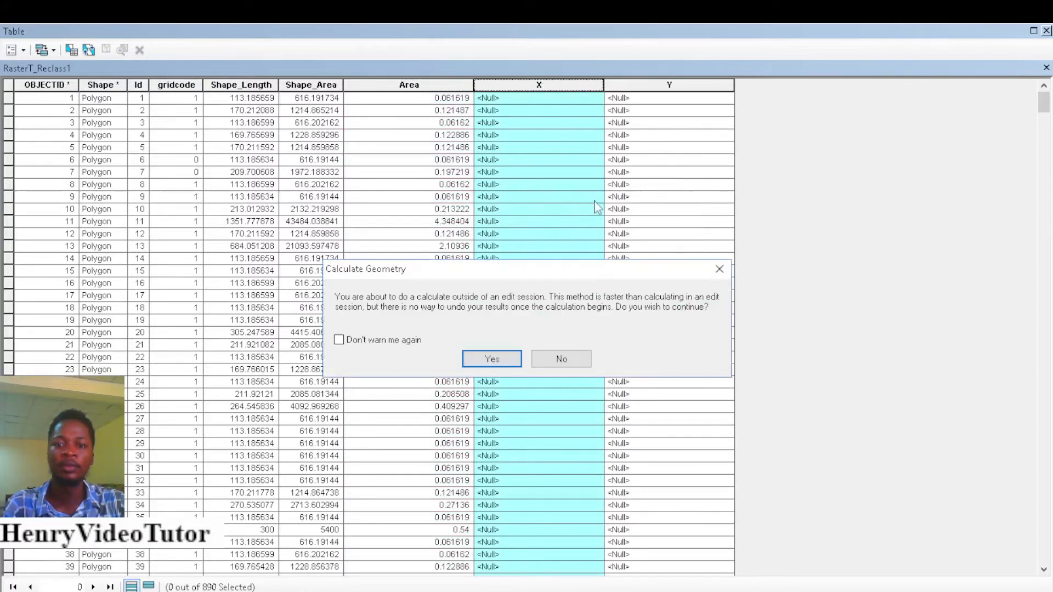
left_click(492, 360)
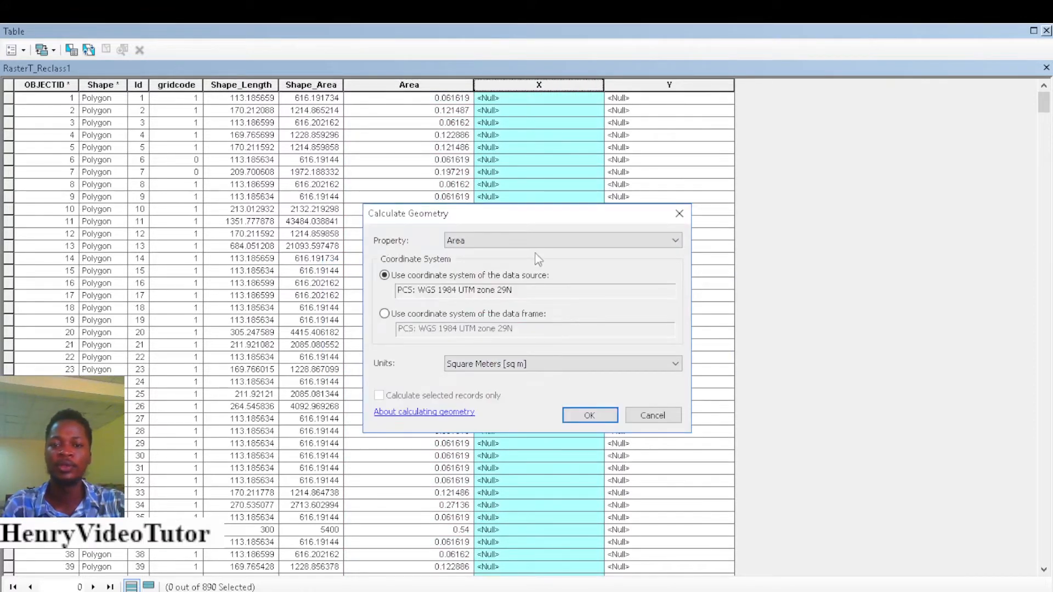
left_click(514, 241)
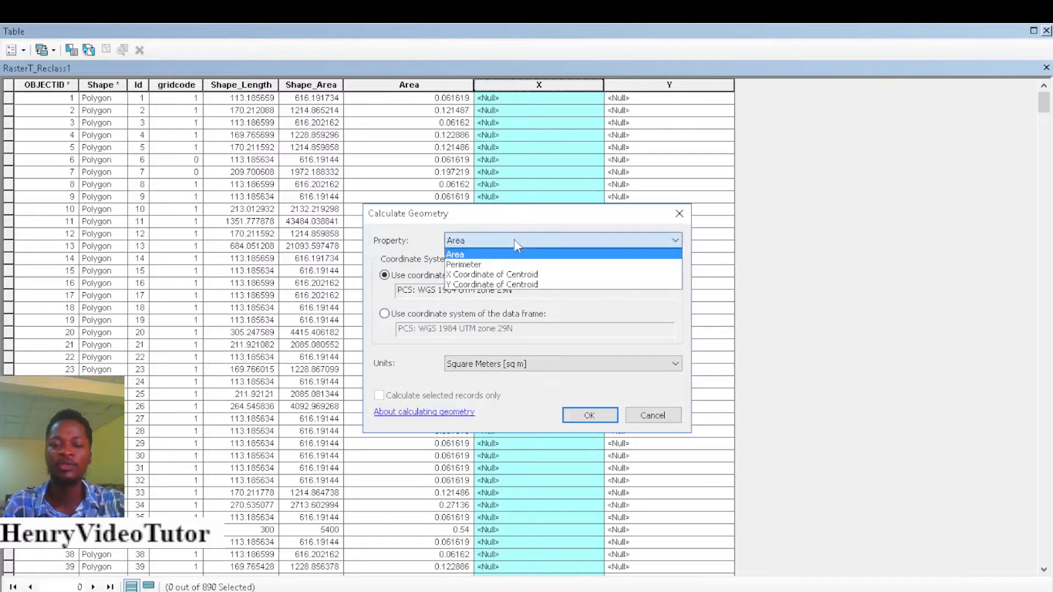
left_click(507, 277)
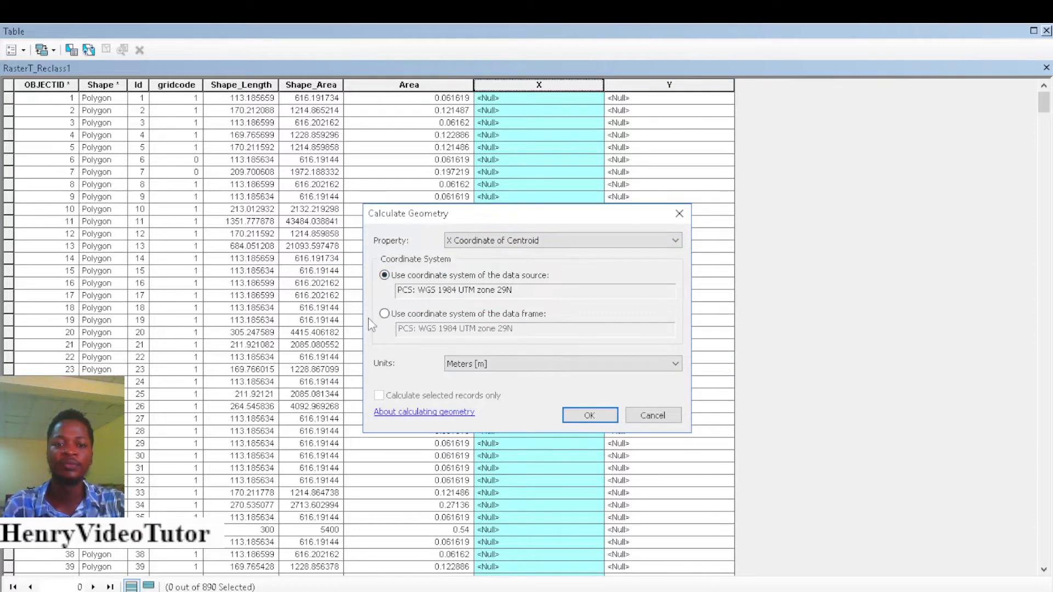
left_click(386, 315)
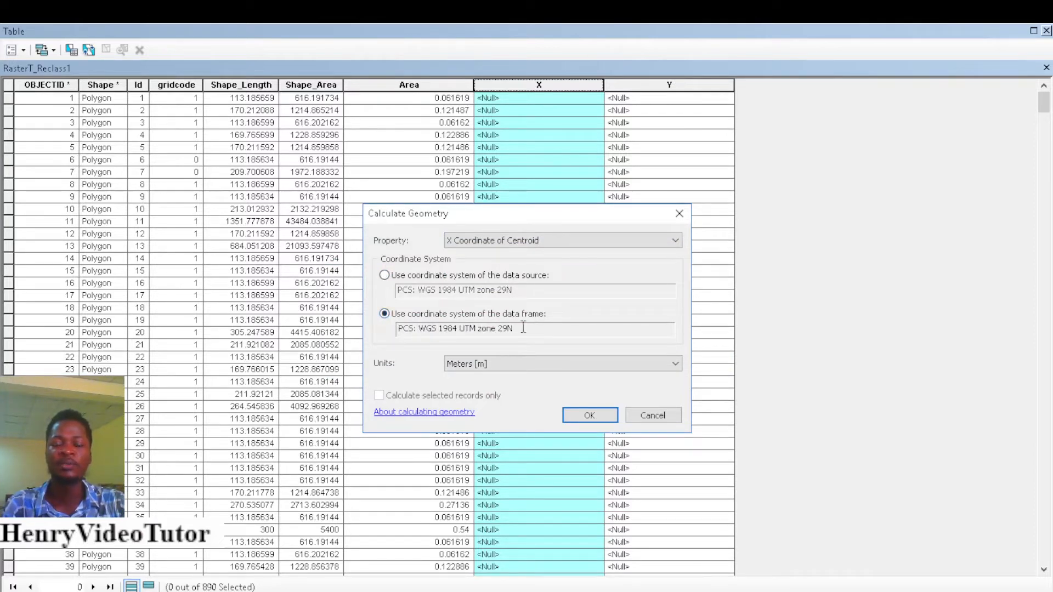
left_click(475, 366)
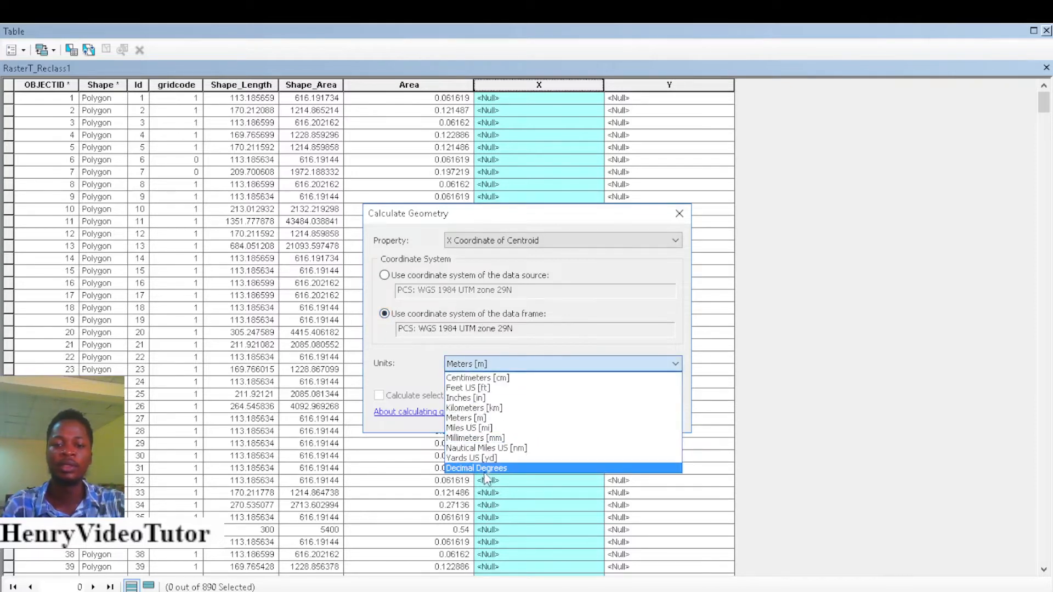
left_click(475, 468)
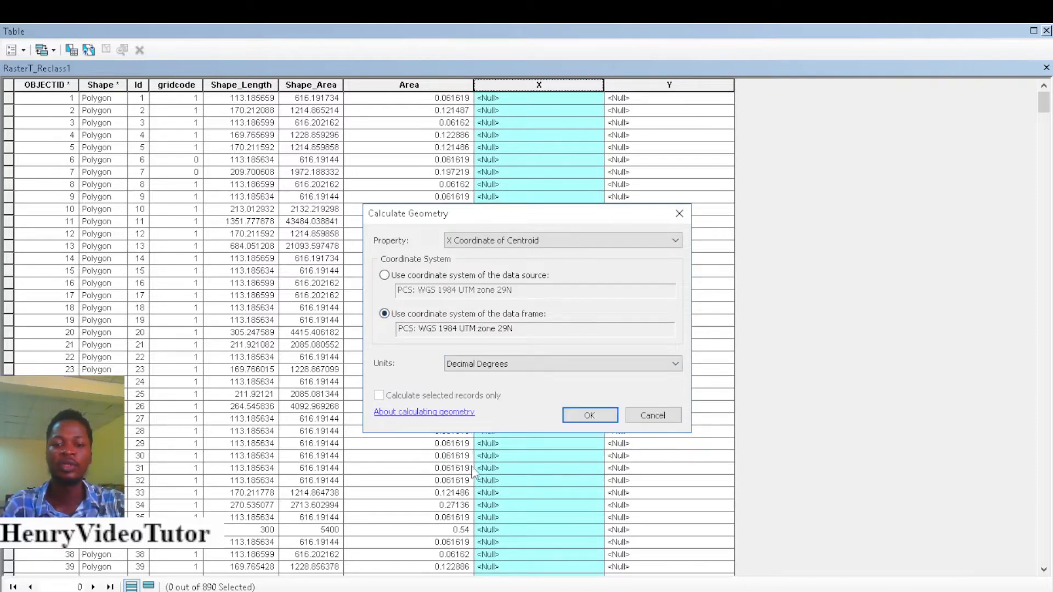
left_click(585, 418)
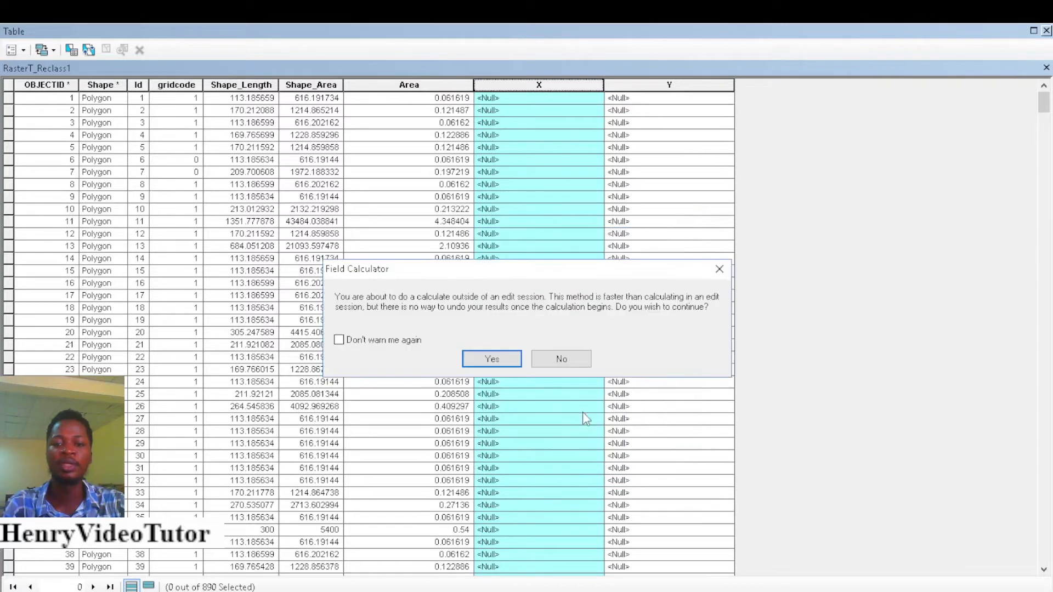
left_click(491, 359)
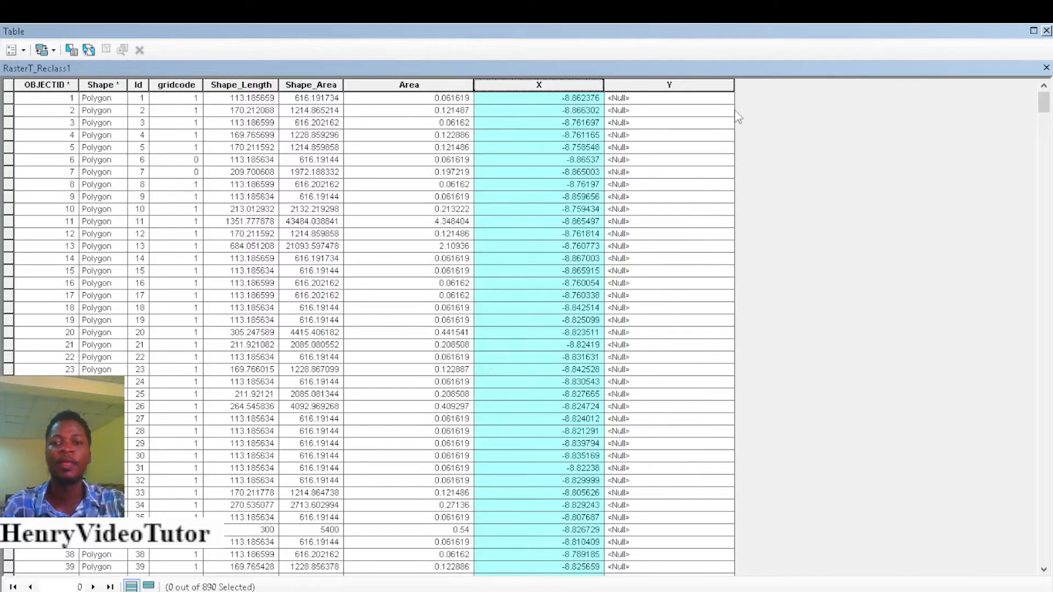
Step: Calculate each polygon's centroid Y coordinate in decimal degrees into the Y field, using the data frame's coordinate system
left_click(669, 85)
right_click(670, 88)
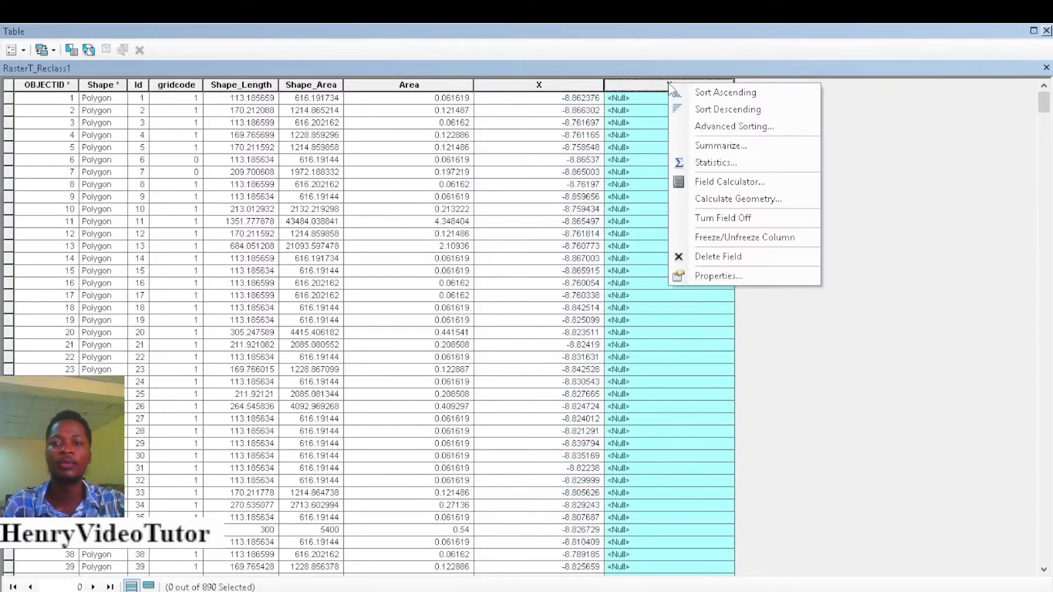
left_click(711, 201)
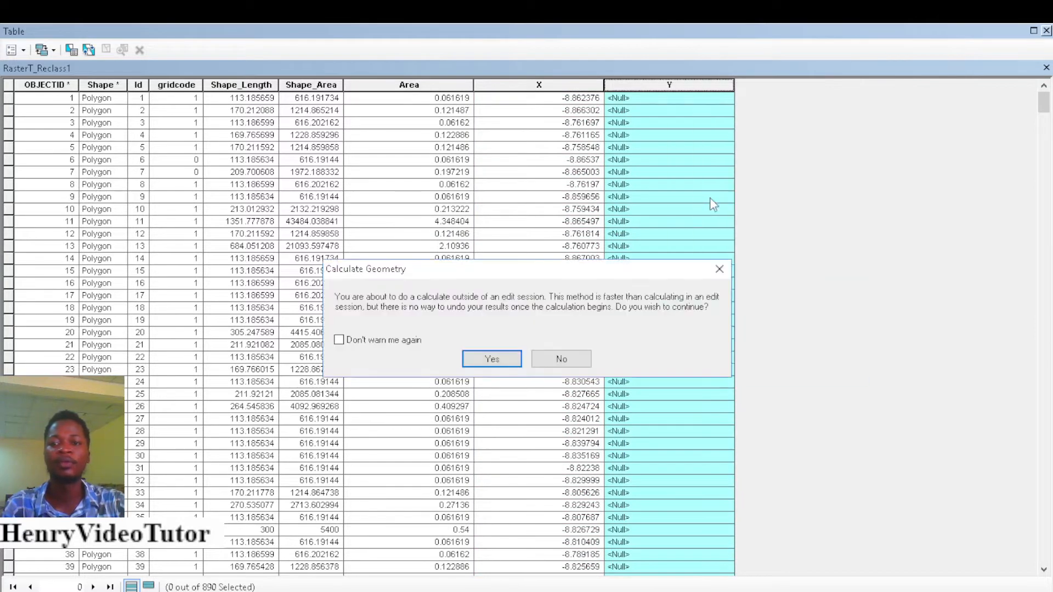
left_click(485, 361)
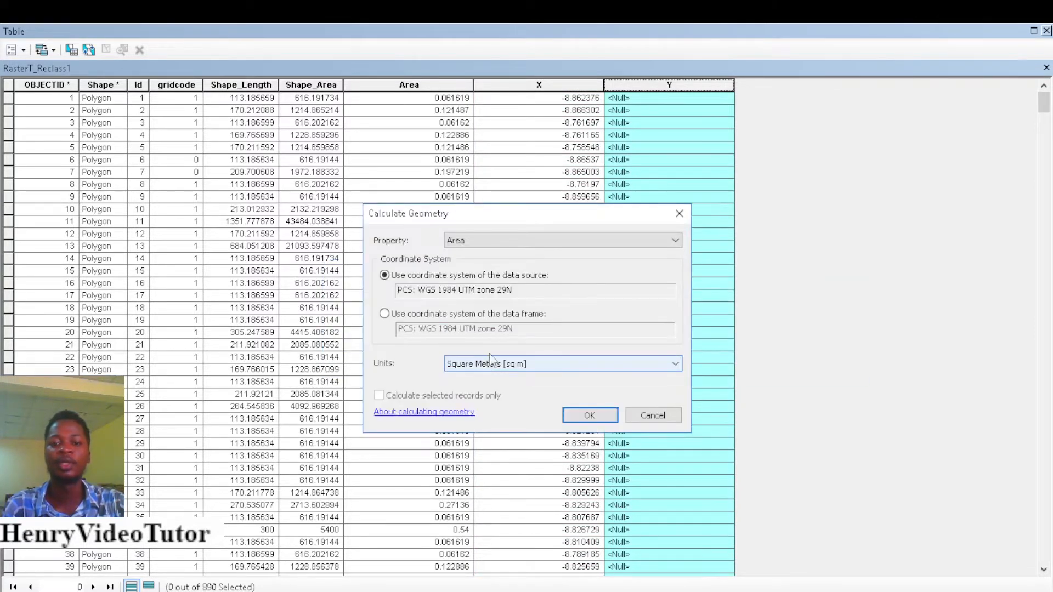
left_click(509, 238)
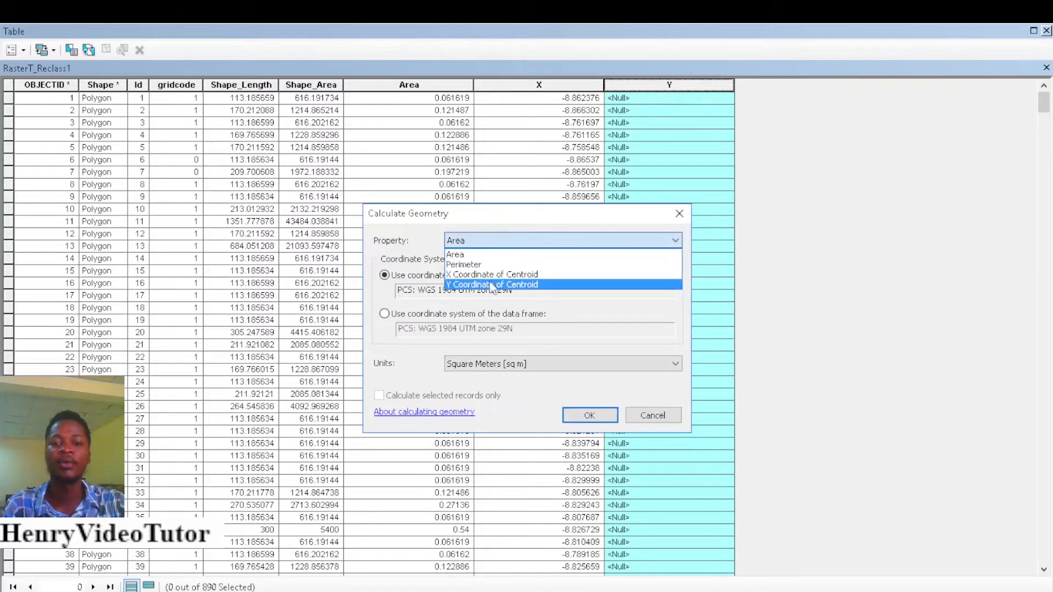
left_click(481, 285)
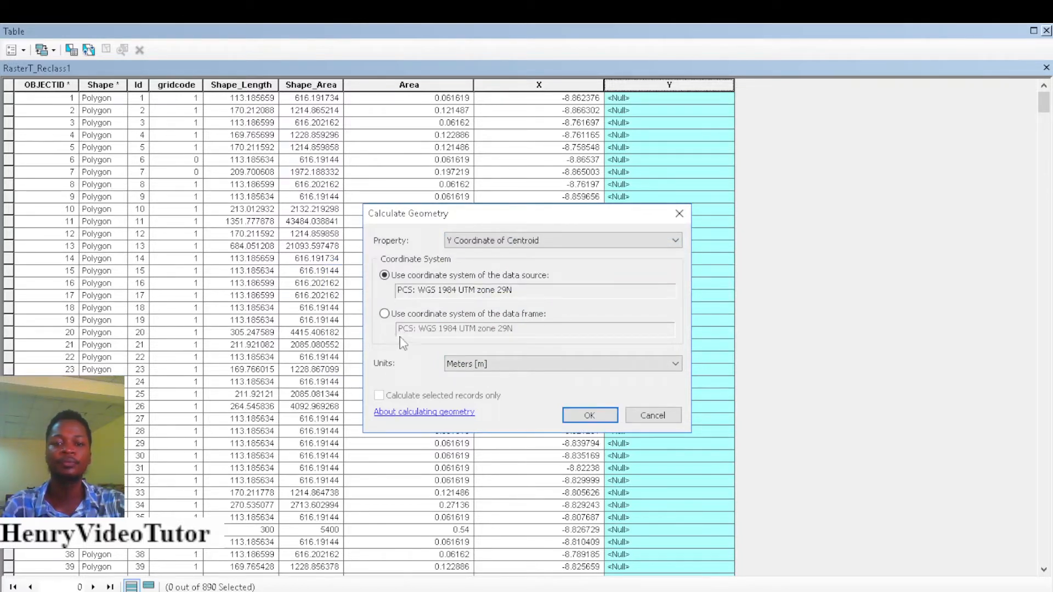
left_click(392, 316)
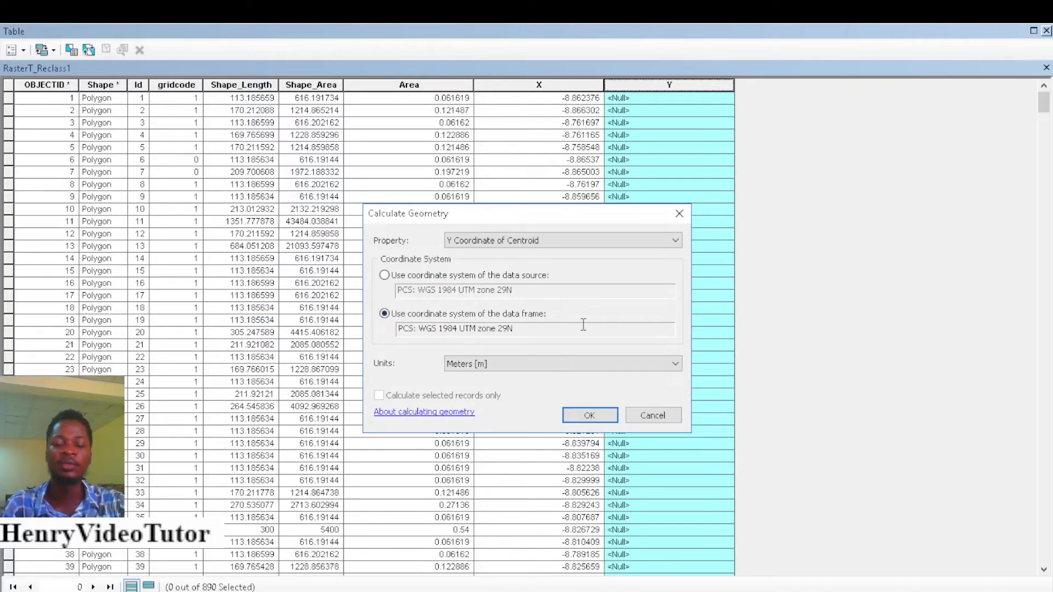
left_click(544, 361)
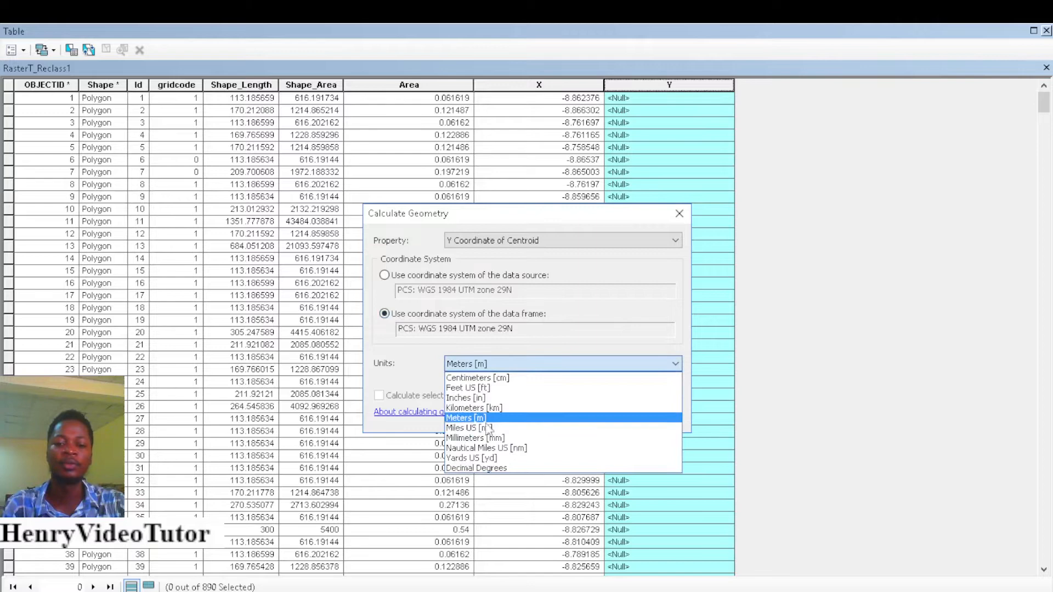
left_click(483, 466)
left_click(590, 416)
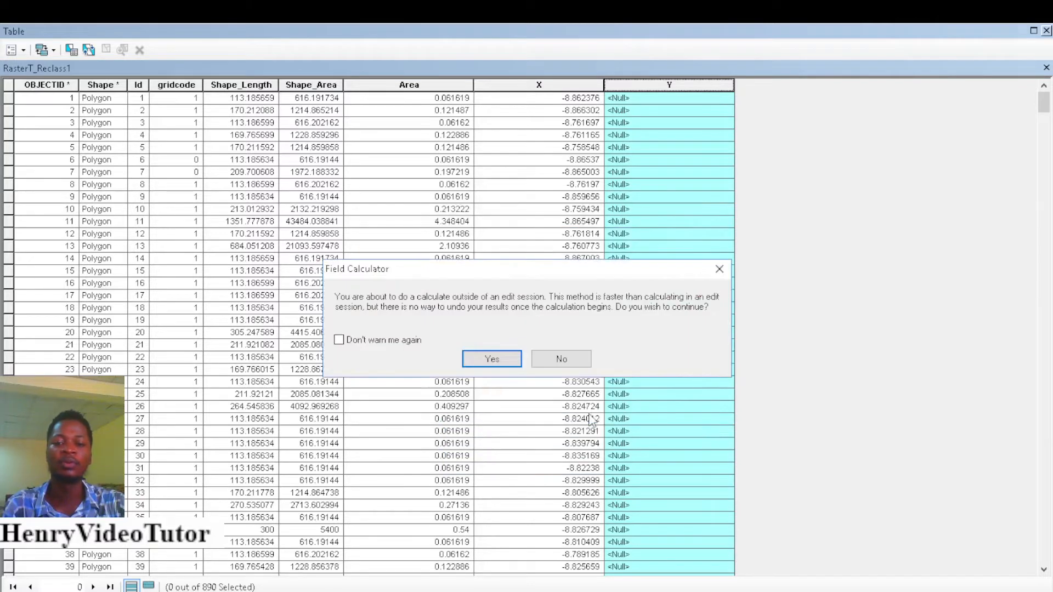
left_click(497, 362)
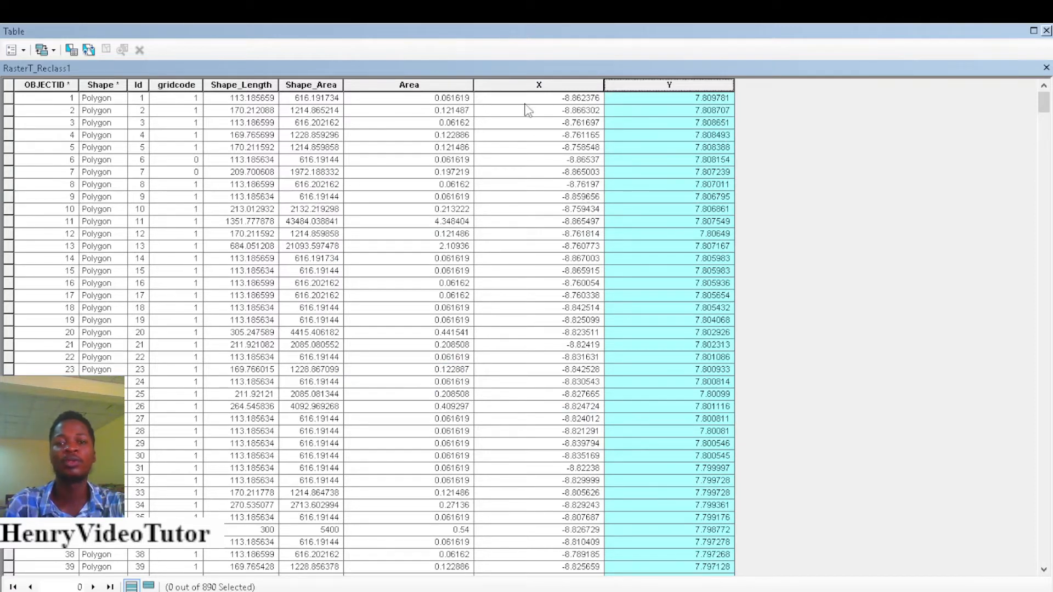
Step: Select the table's first record and inspect its polygon up close on the map, returning to the full RasterT_Reclass1 extent
left_click(9, 98)
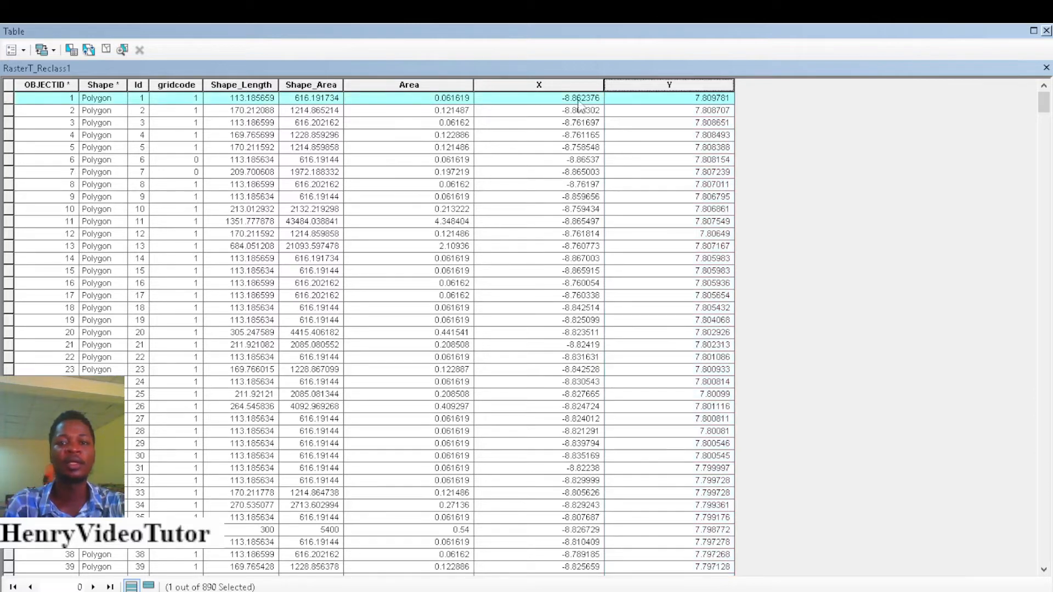
left_click(1047, 30)
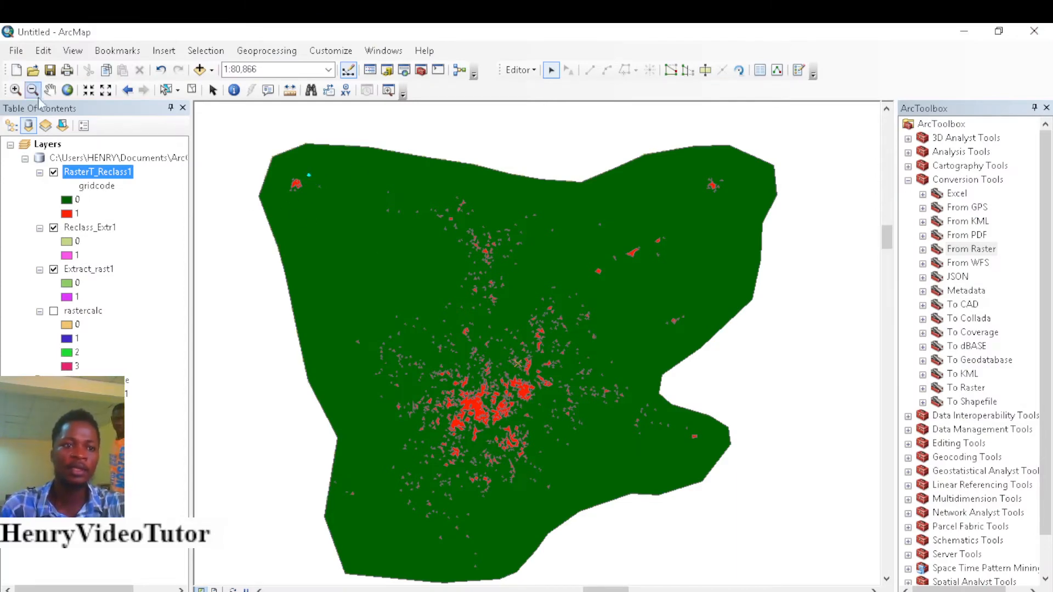
left_click(15, 90)
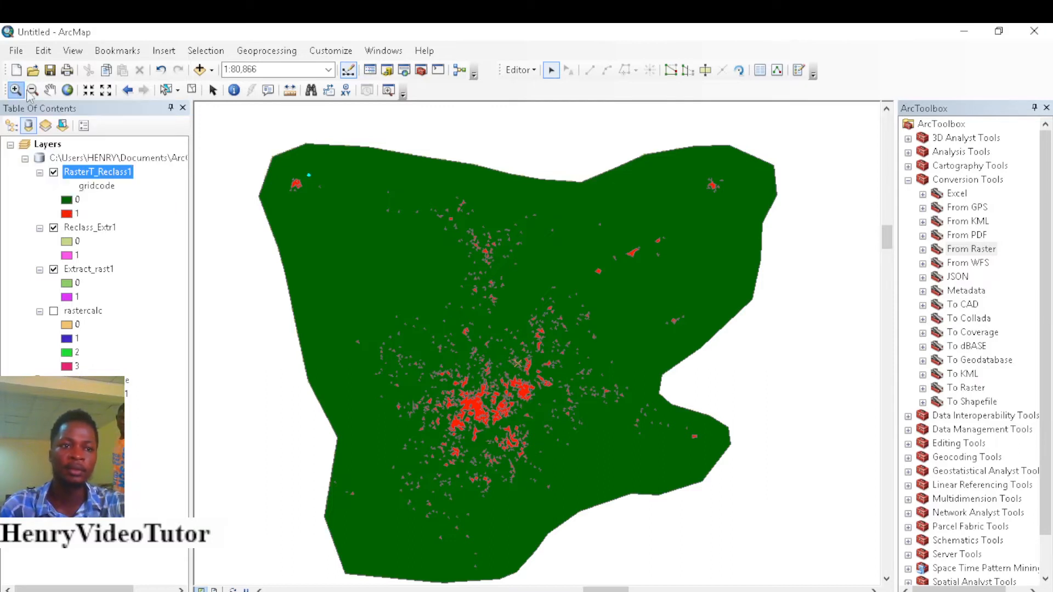
left_click_drag(278, 167, 368, 204)
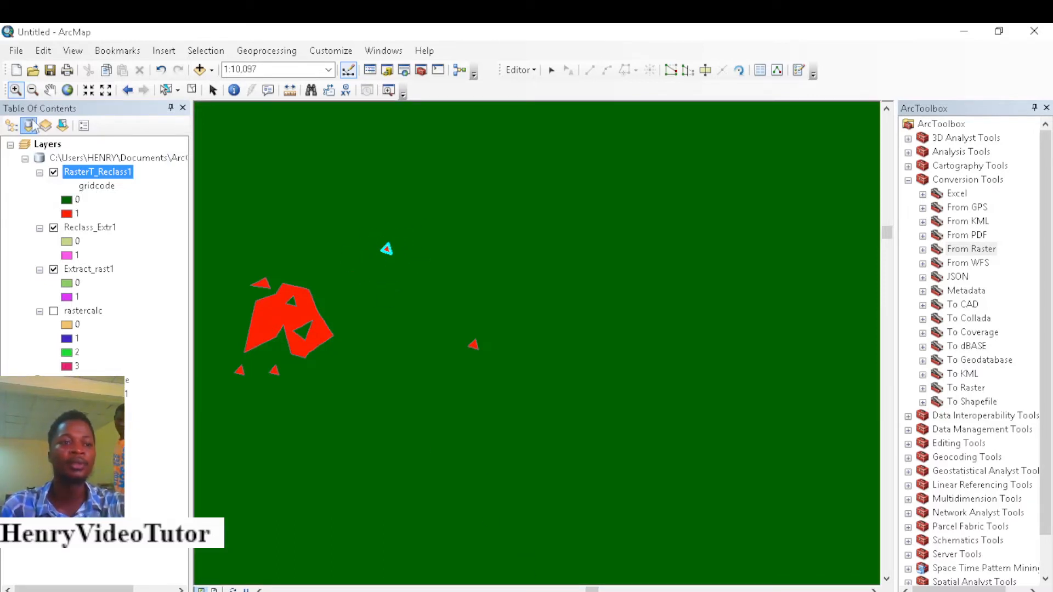
left_click(33, 90)
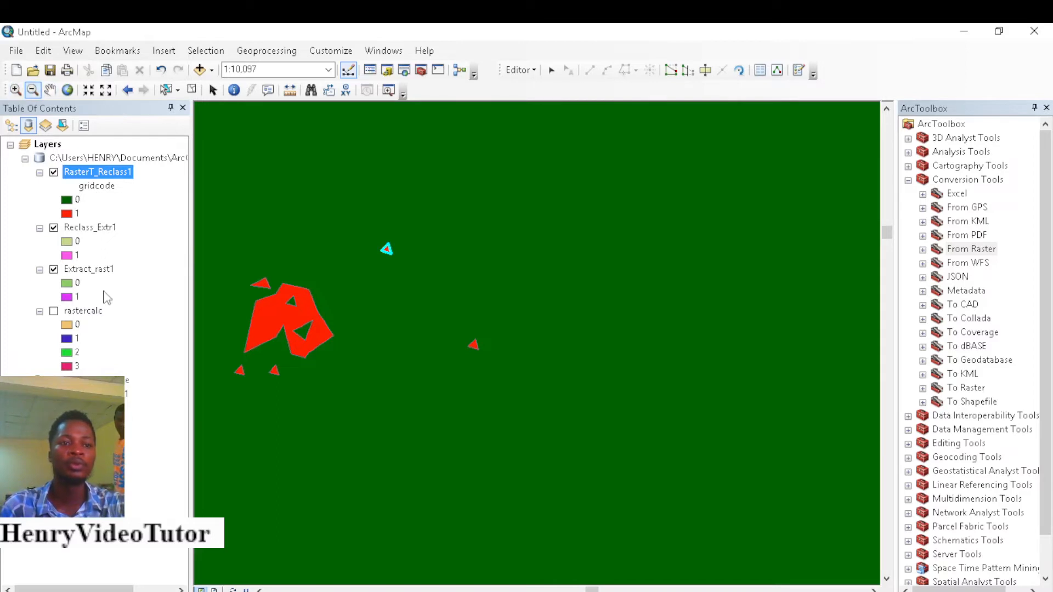
right_click(117, 172)
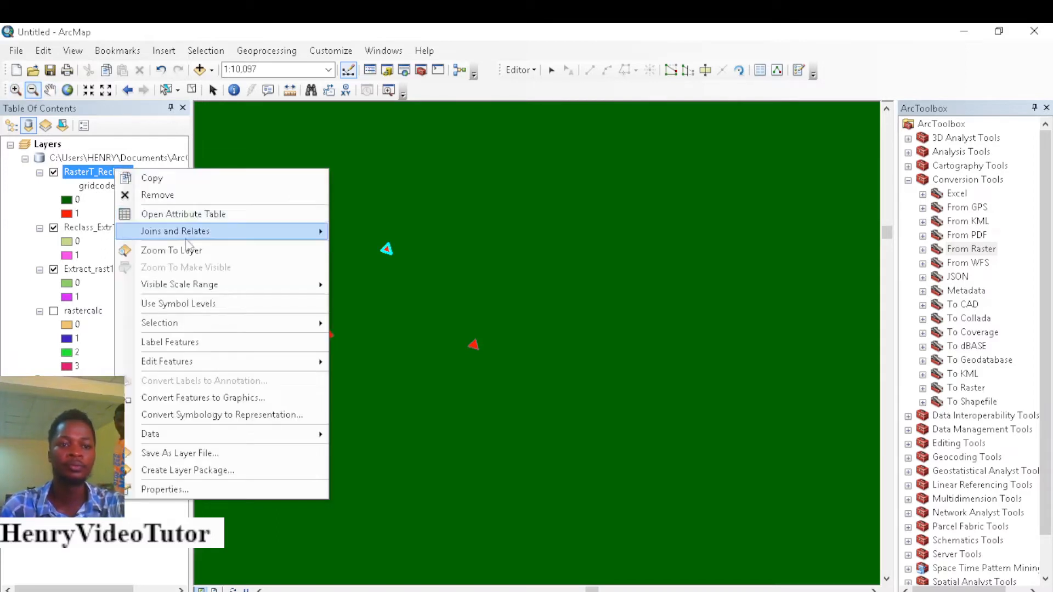
left_click(171, 250)
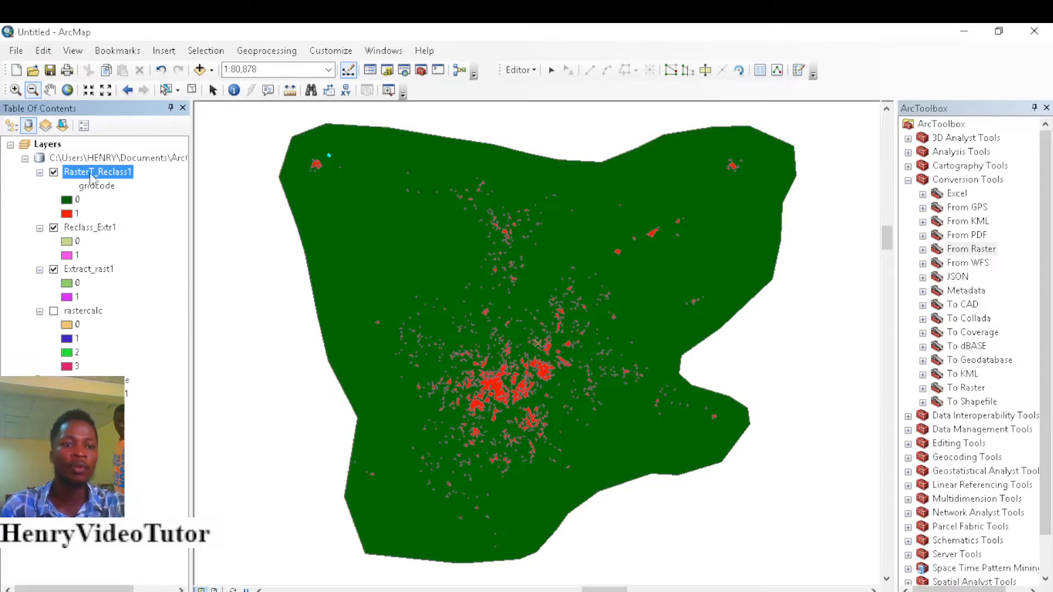
Step: In the RasterT_Reclass1 attribute table, clear the record selection and sort the records by Area in descending order
right_click(91, 177)
left_click(160, 217)
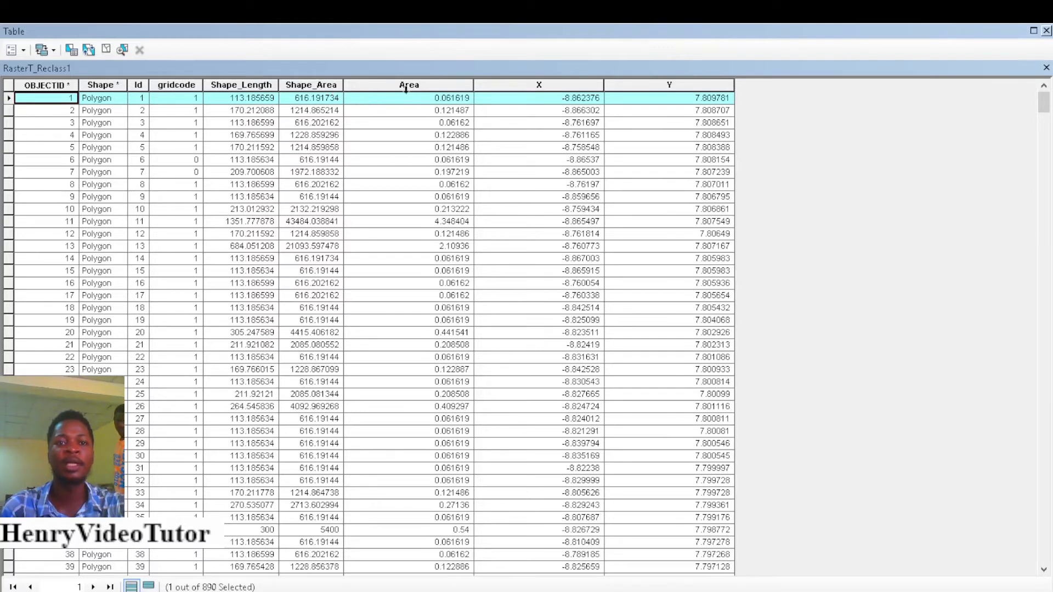
left_click(426, 87)
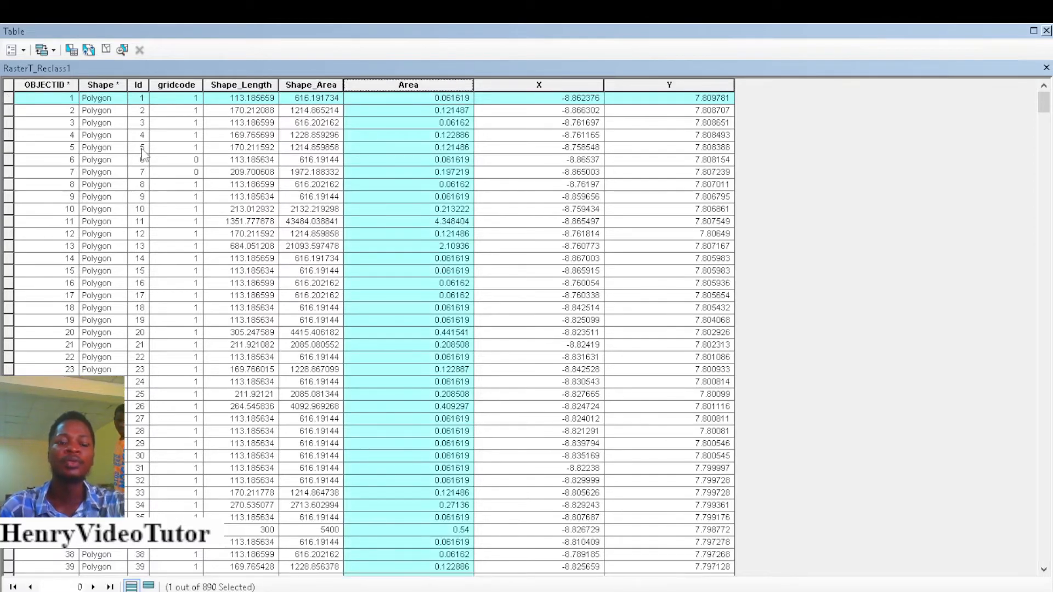
left_click(10, 84)
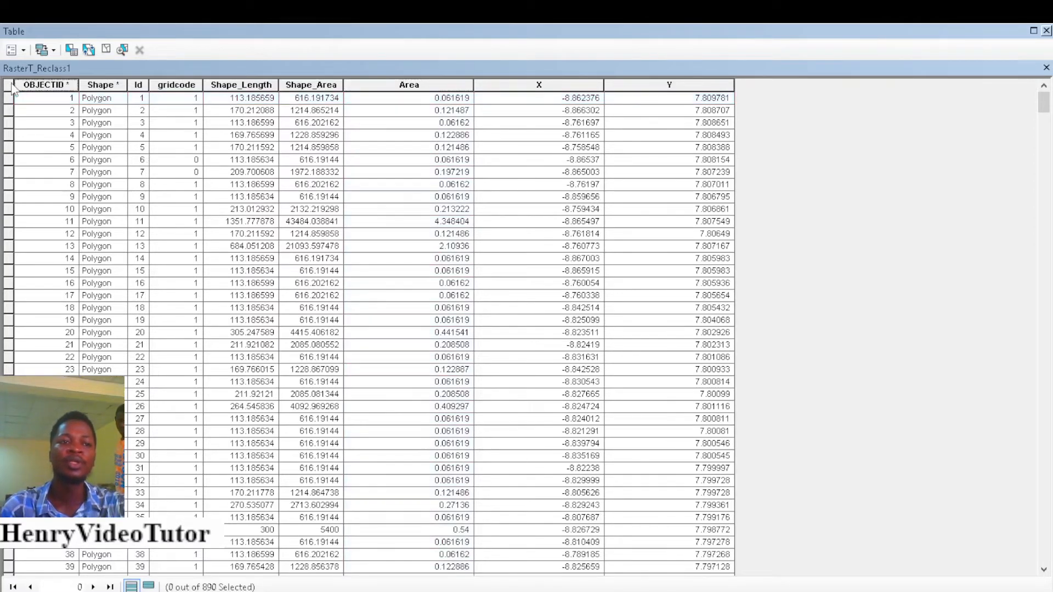
left_click(424, 86)
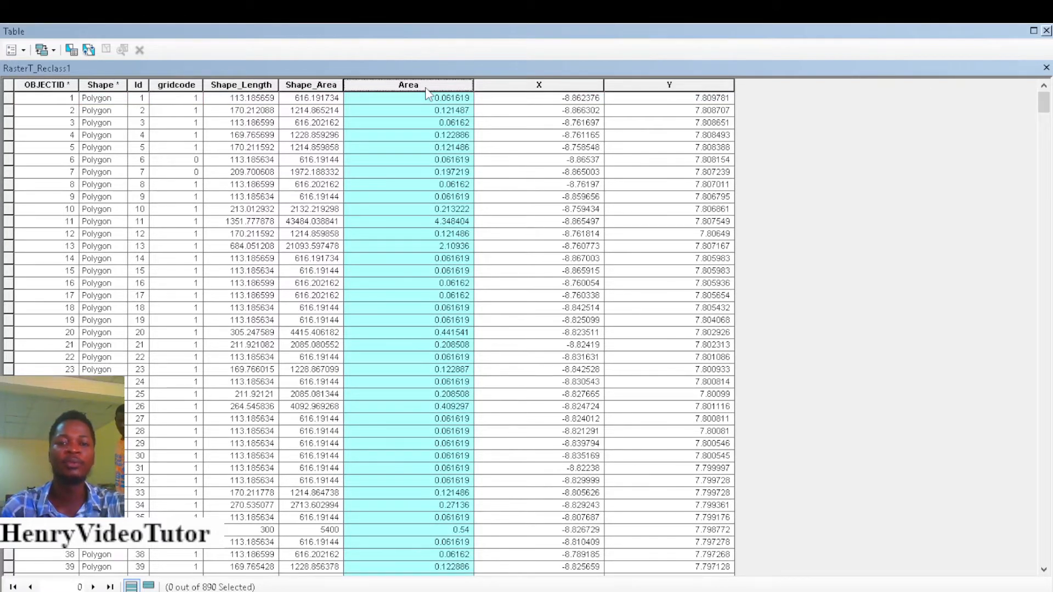
right_click(428, 93)
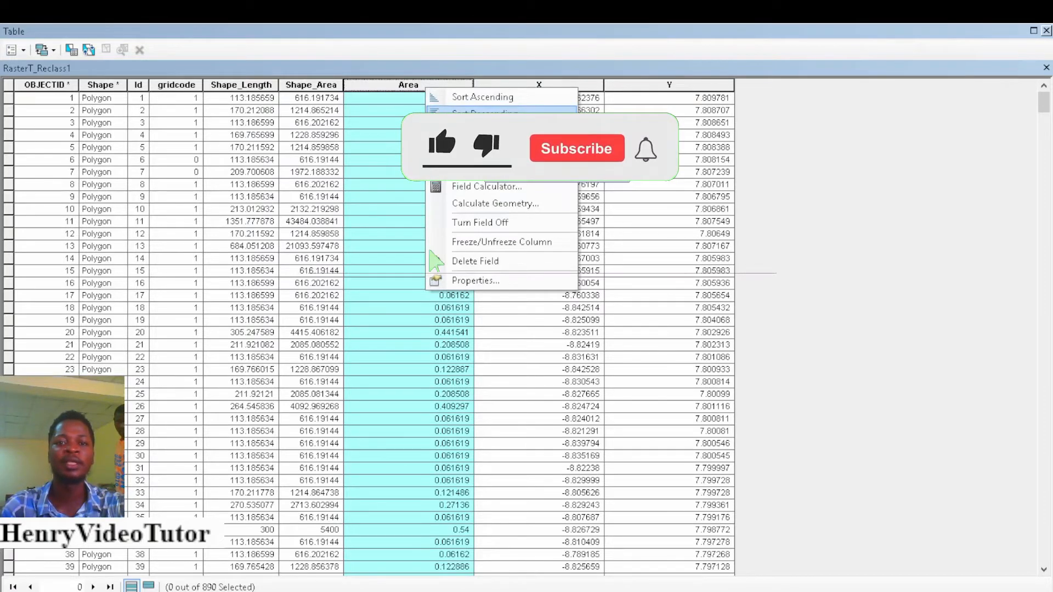
left_click(466, 110)
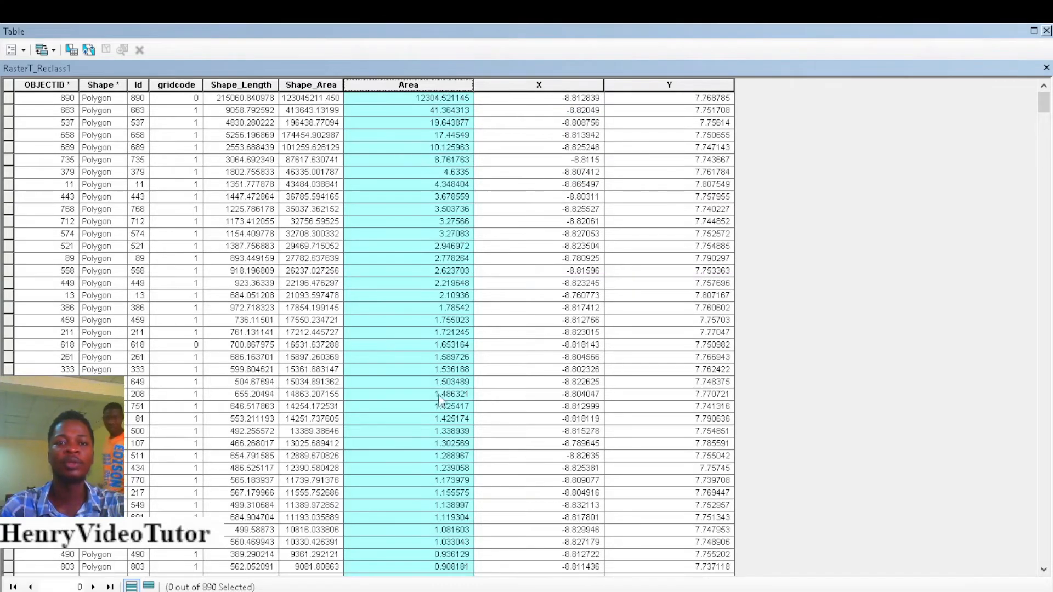
Step: Format the Area field of RasterT_Reclass1 as numeric with one decimal place
right_click(451, 90)
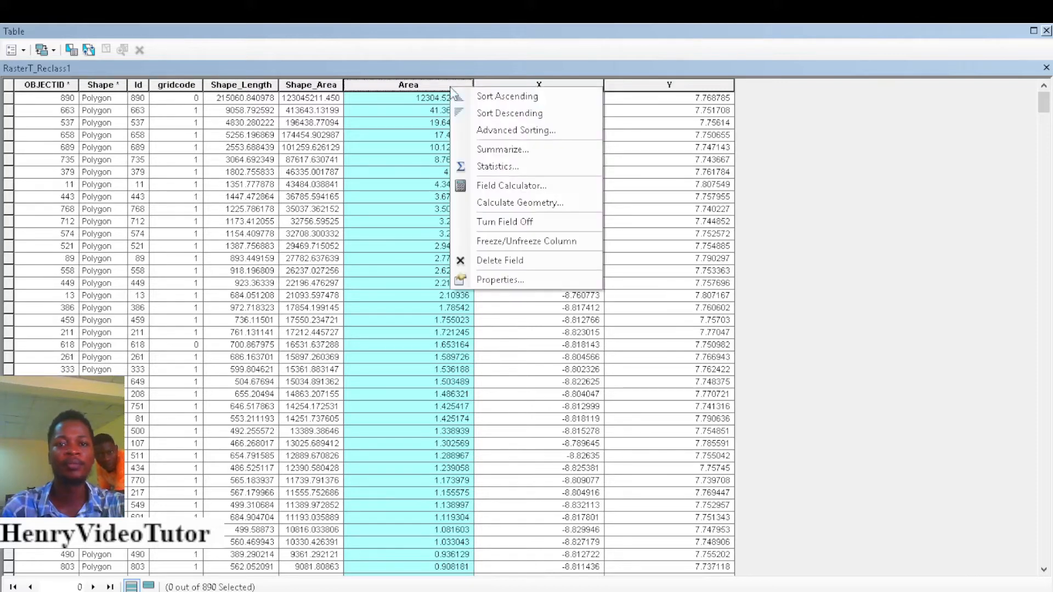
left_click(492, 280)
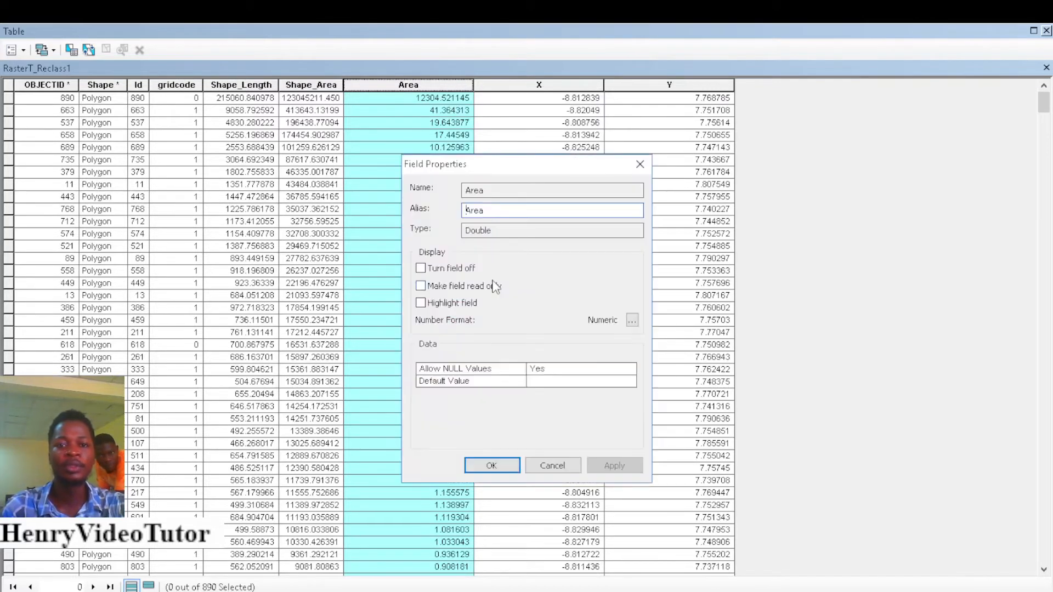
left_click(633, 321)
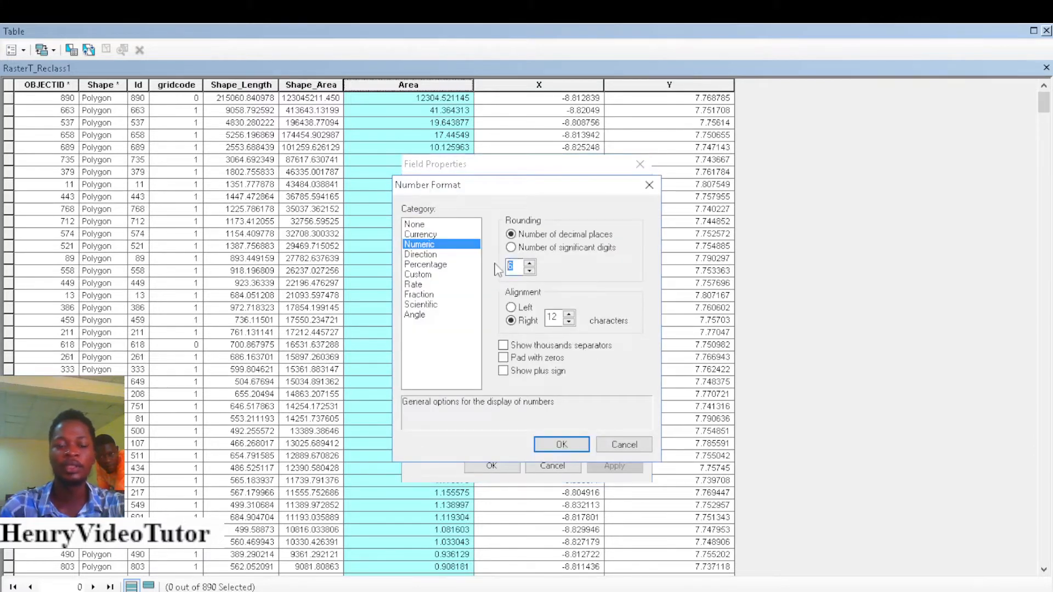
left_click(561, 445)
left_click(609, 467)
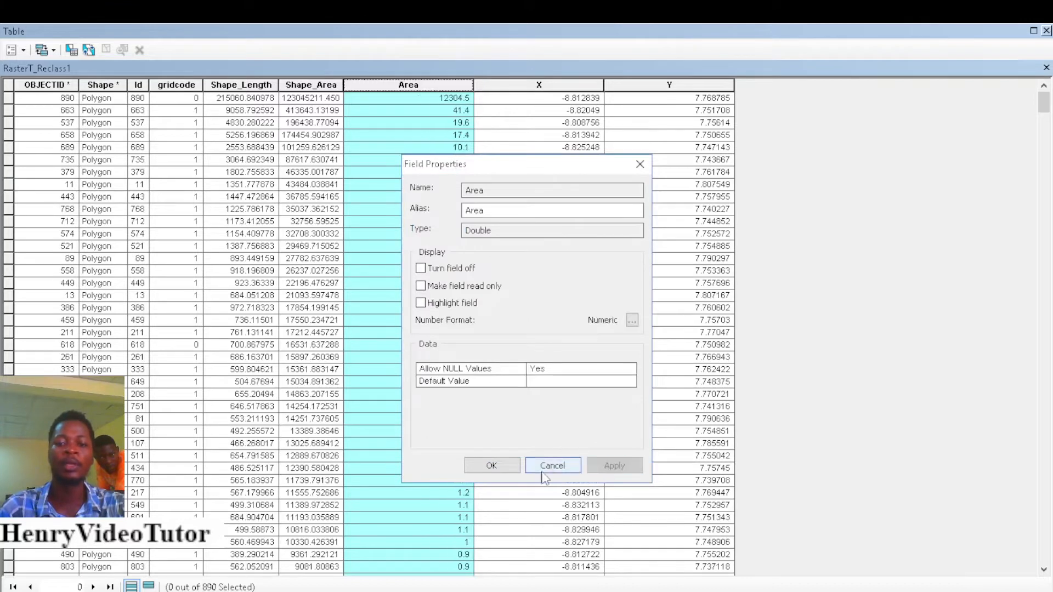
left_click(495, 467)
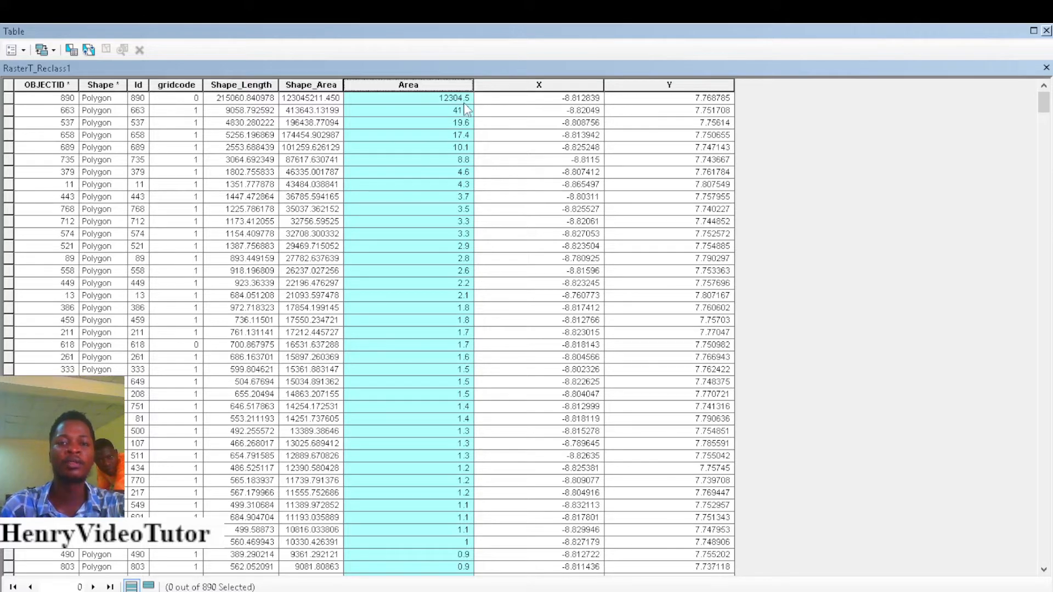
Step: Select the record with the largest Area, view its polygon on the map with the table closed, and clear the selection
left_click(7, 98)
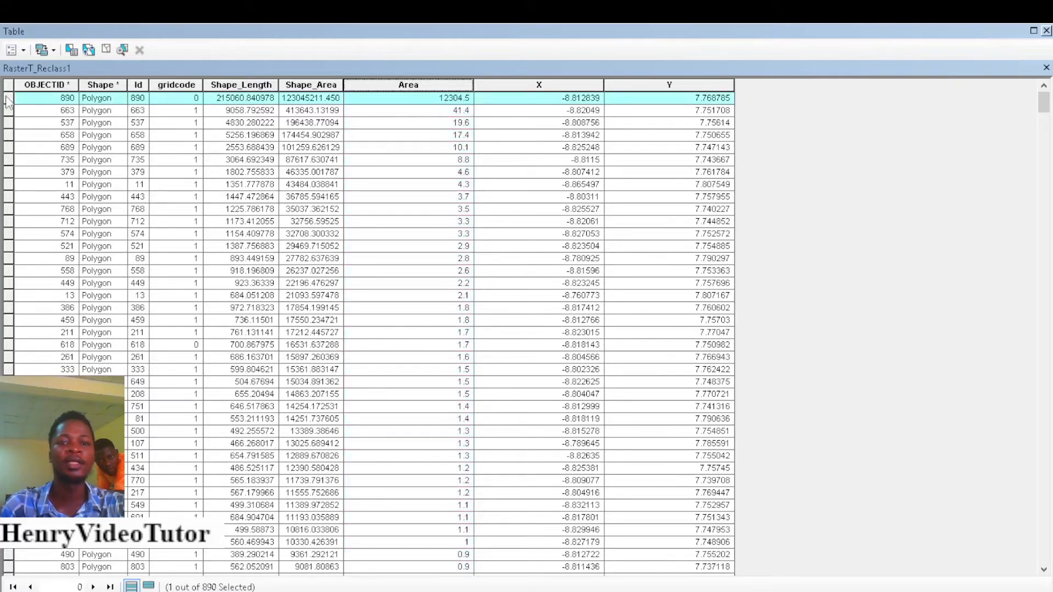
left_click(1046, 30)
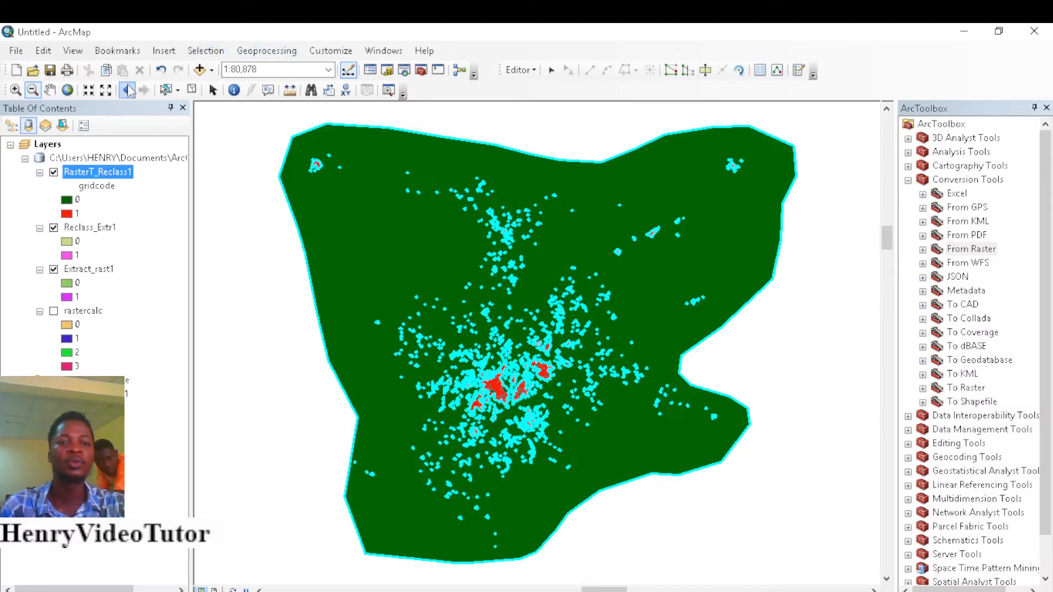
left_click(192, 89)
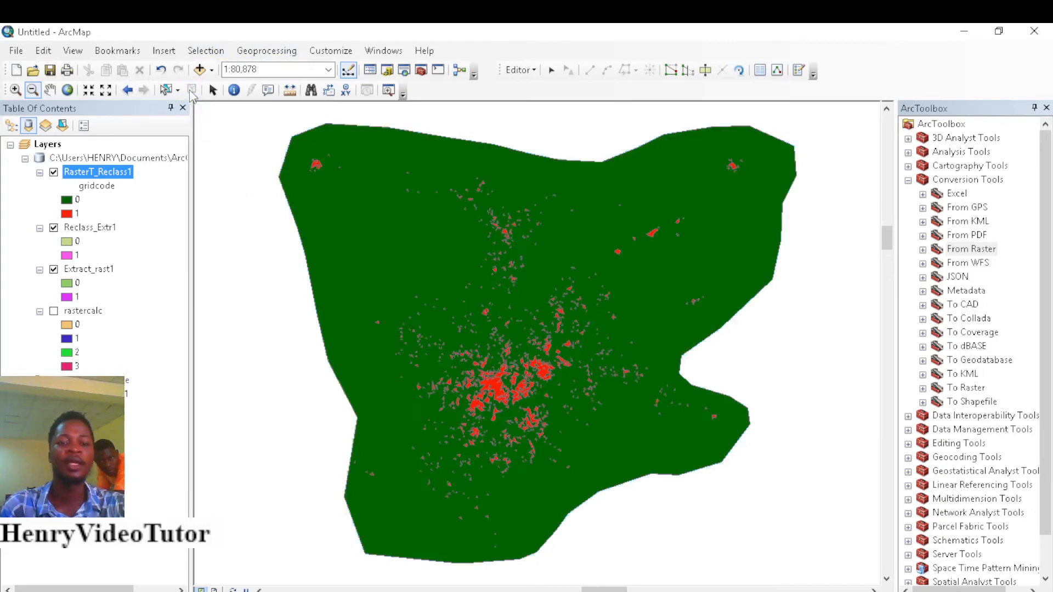
Step: Select the RasterT_Reclass1 features by attribute with the expression gridcode =1, creating a new selection
left_click(204, 52)
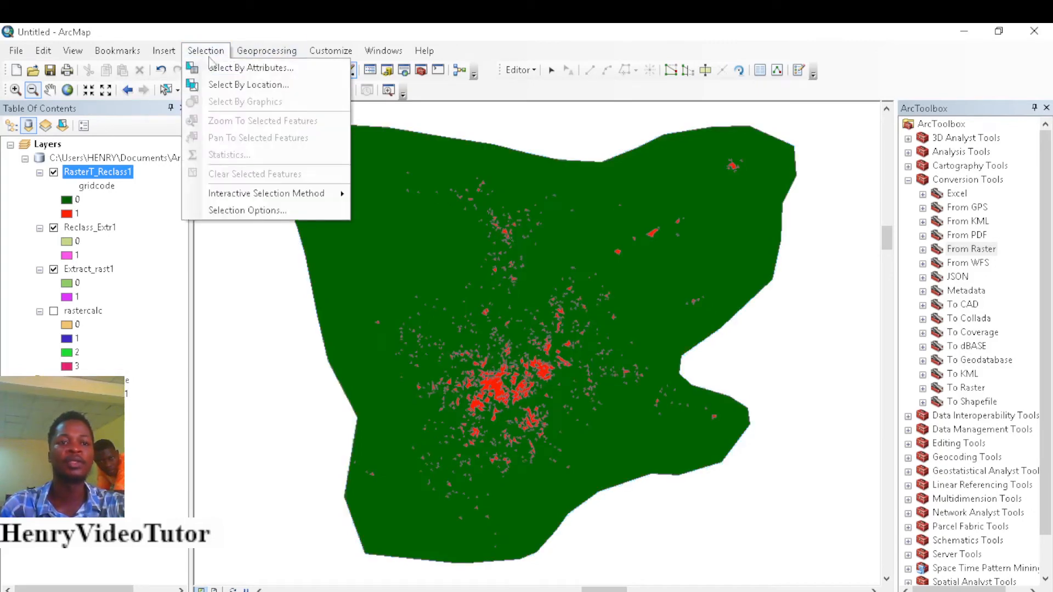
left_click(218, 67)
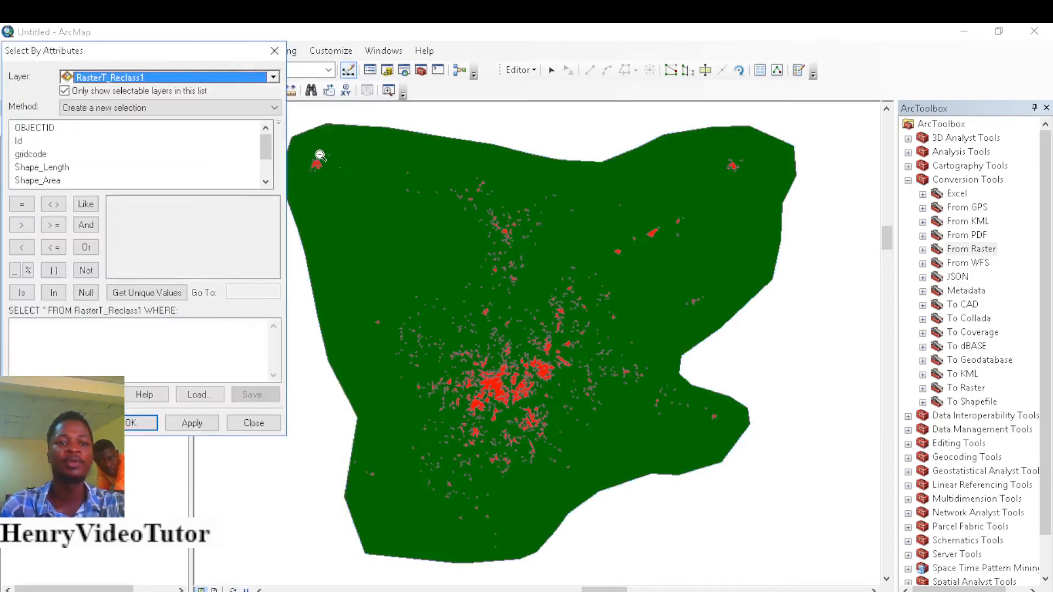
double_click(21, 156)
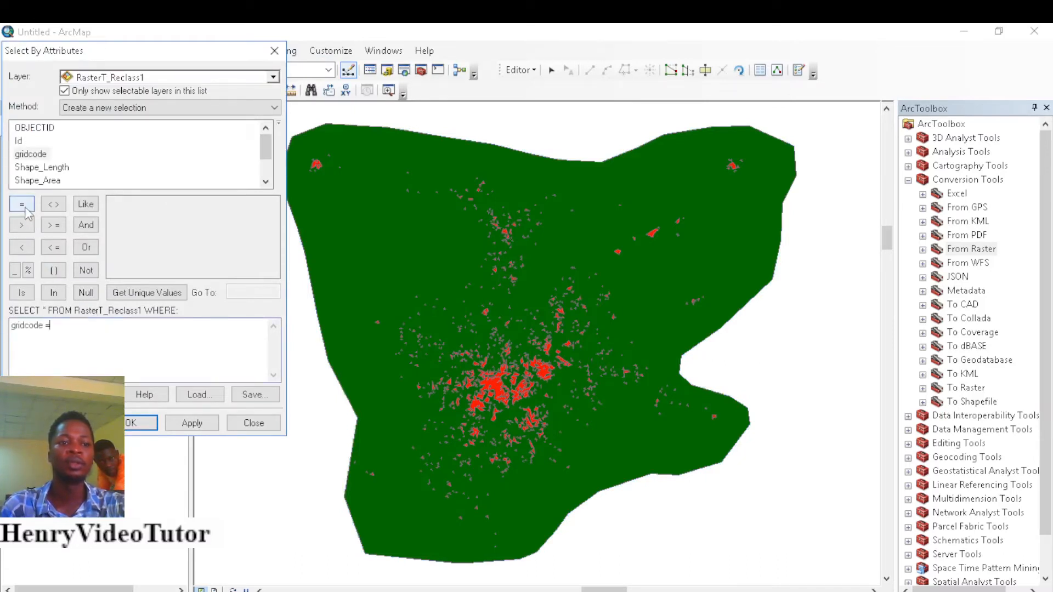
left_click_drag(194, 53, 425, 46)
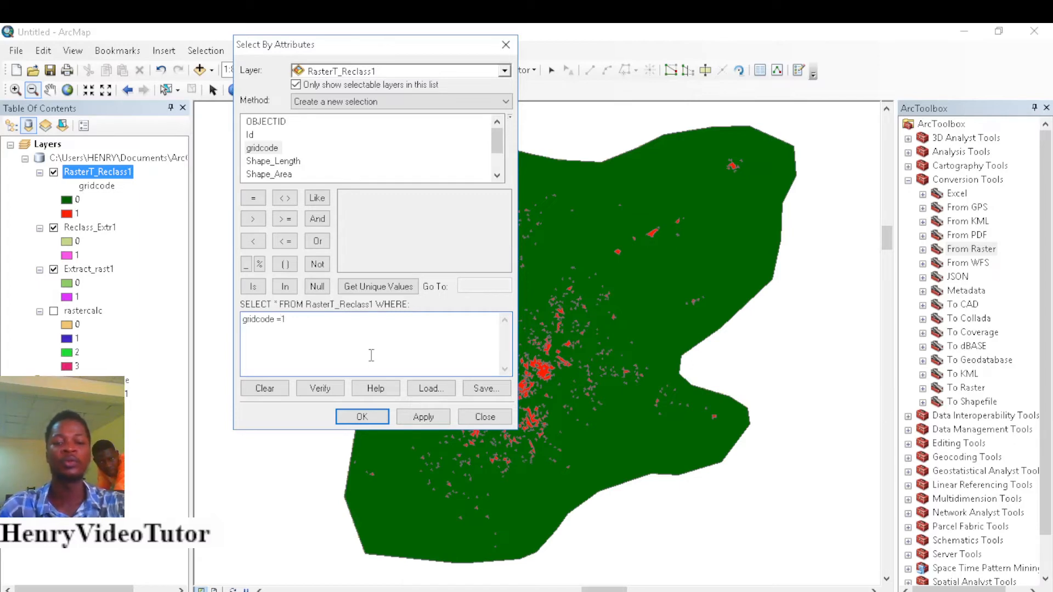
left_click(364, 417)
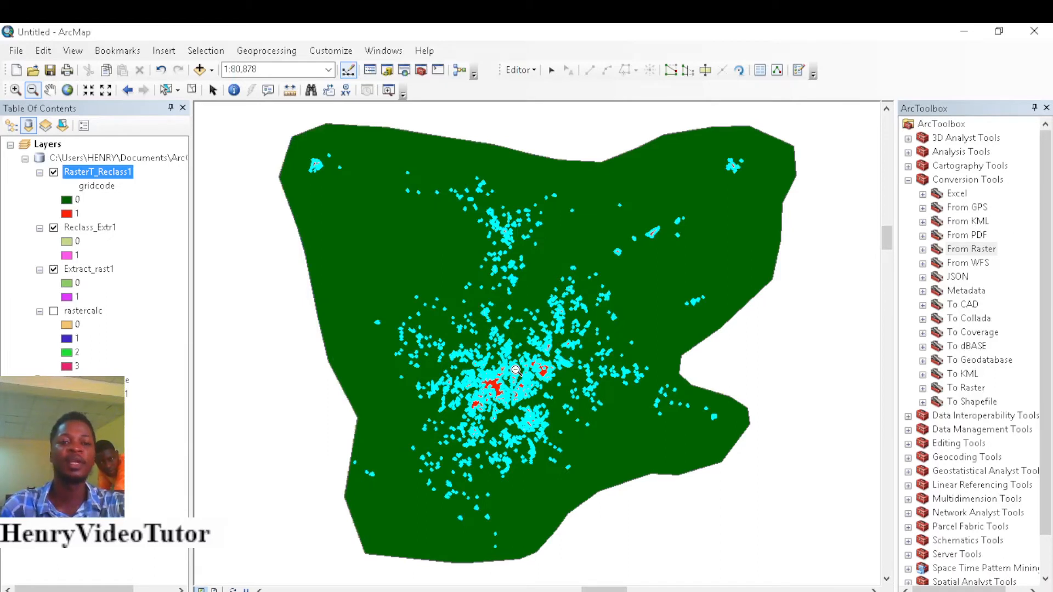
Step: Try to export the selected RasterT_Reclass1 features to C:\Liberia_Shapefile\Export_Output_68.shp using the layer's source coordinate system
left_click(213, 90)
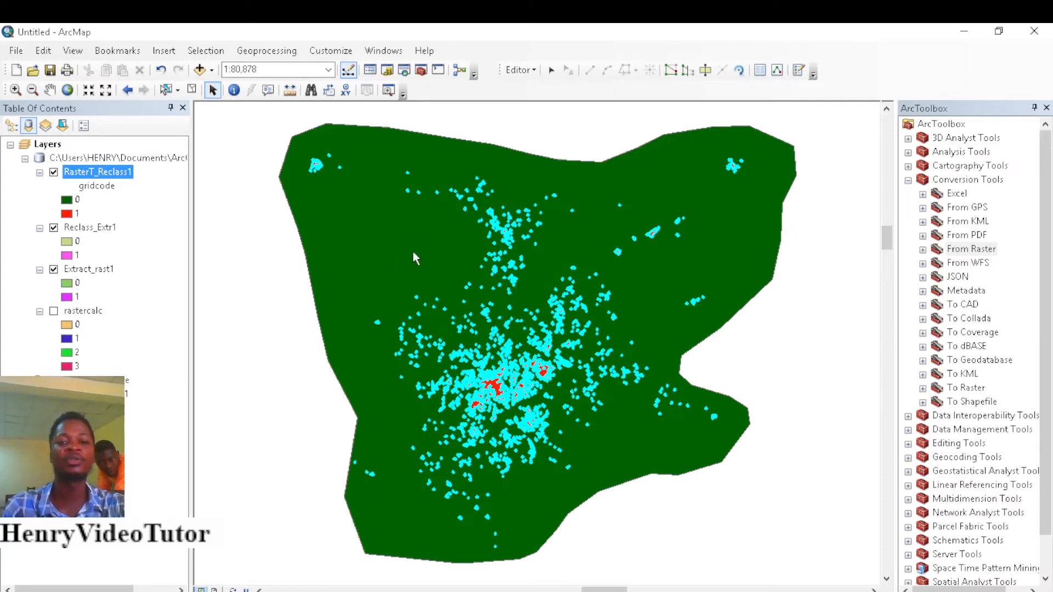
right_click(115, 178)
mouse_move(312, 438)
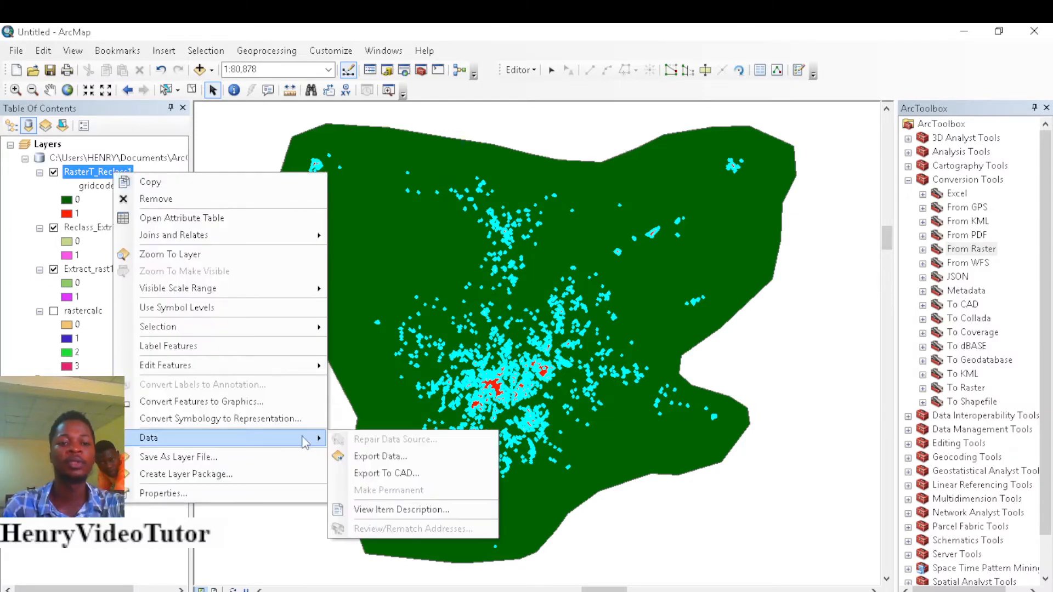
left_click(378, 457)
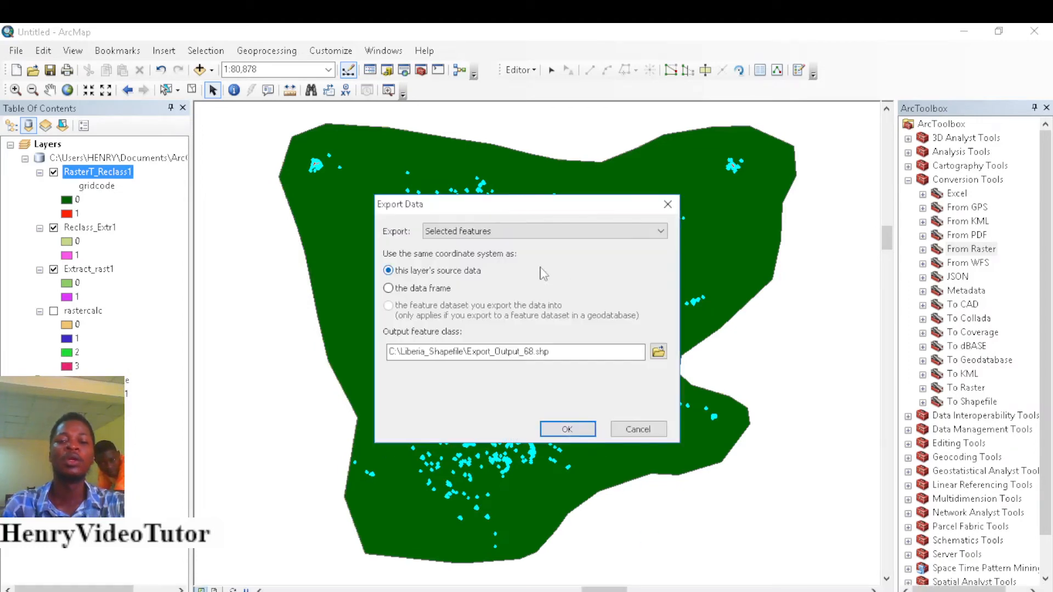
left_click(556, 435)
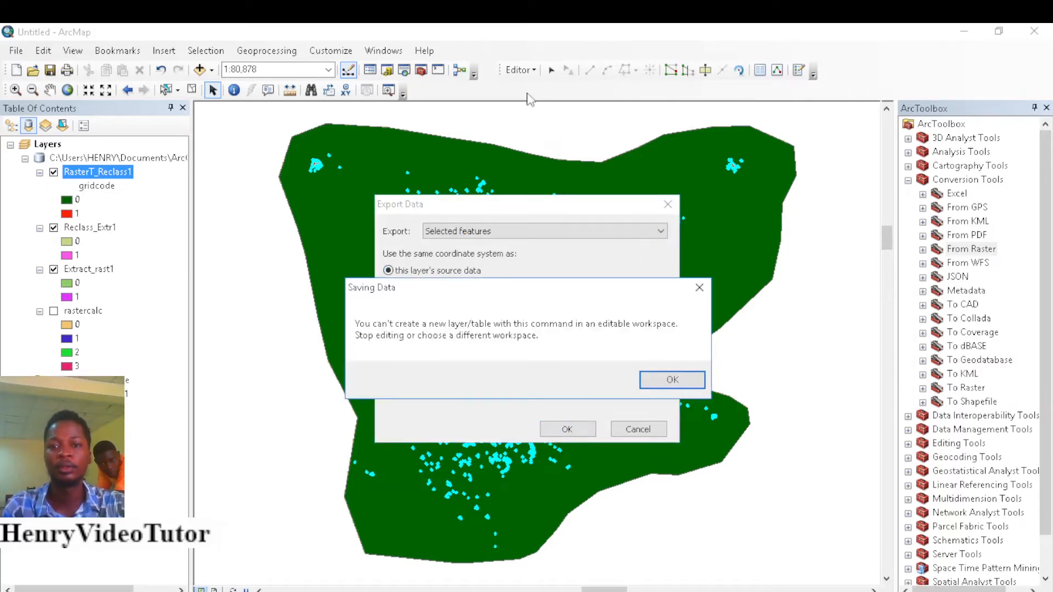
left_click(677, 382)
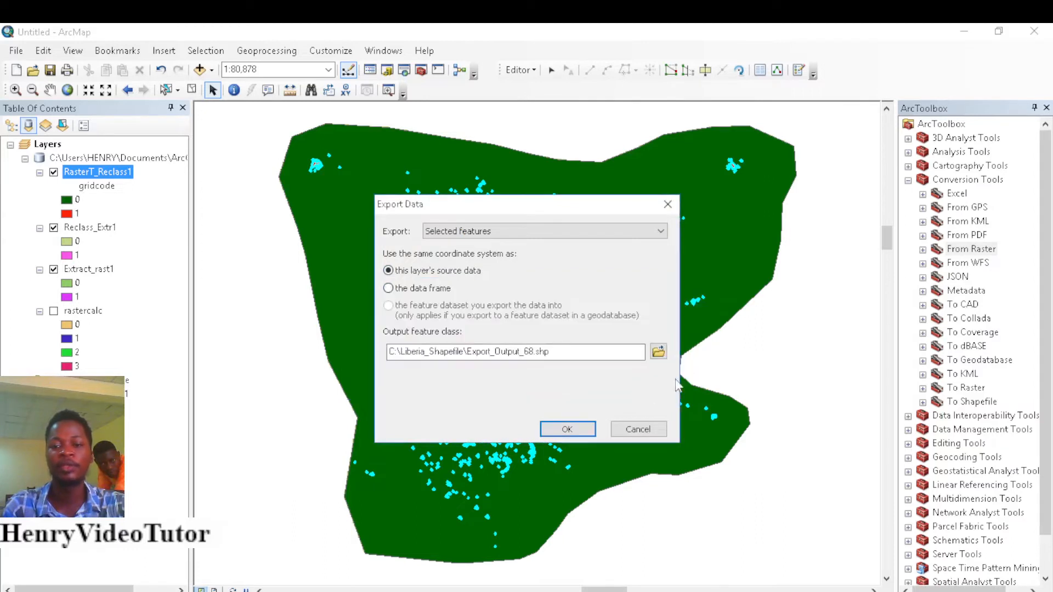
left_click(639, 431)
Step: Stop the current editing session on RasterT_Reclass1
left_click(519, 69)
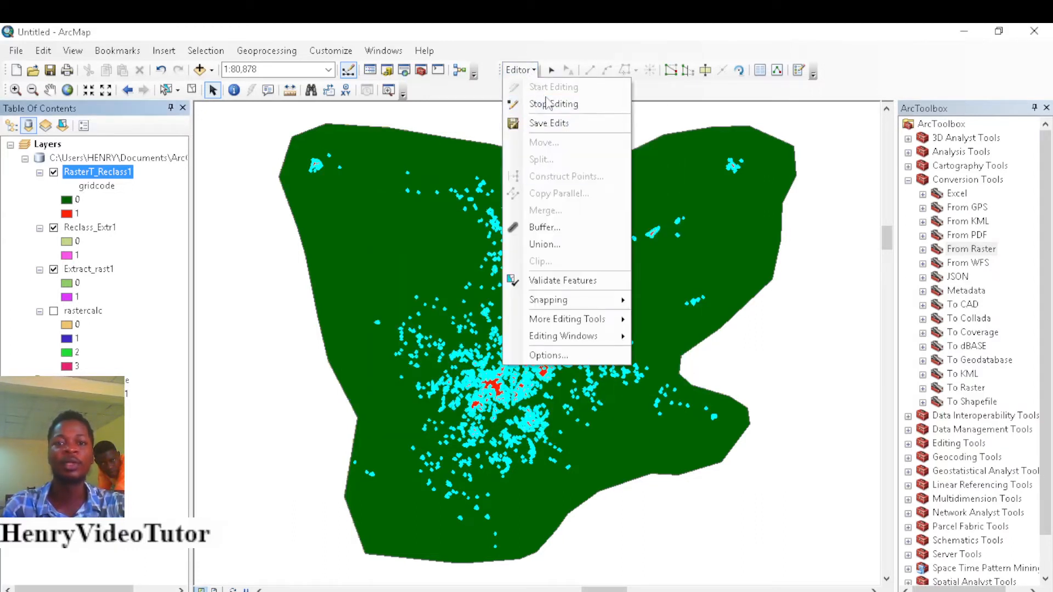
left_click(548, 104)
left_click(463, 373)
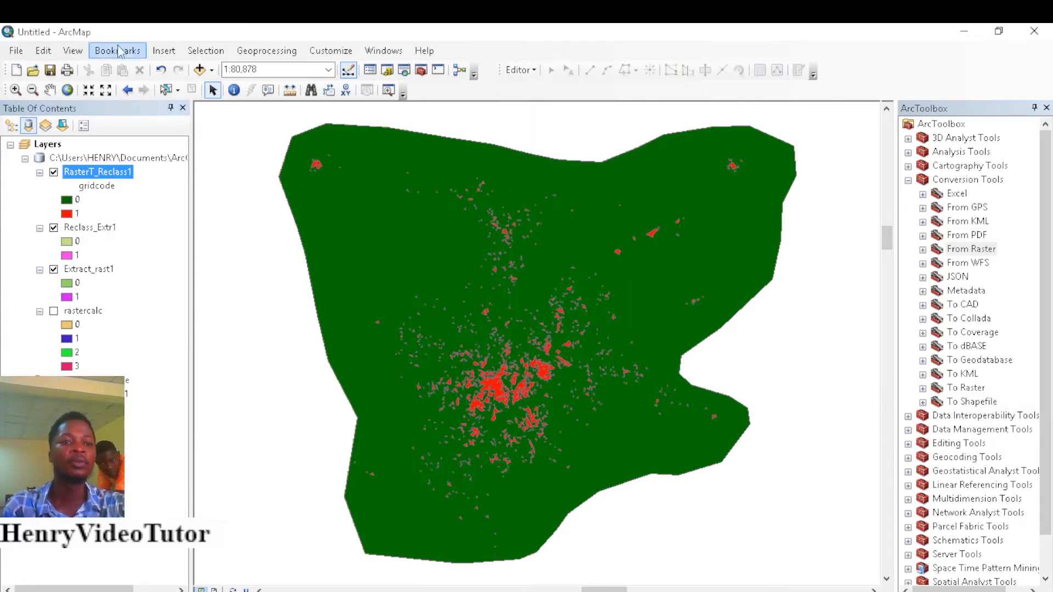
Step: Reselect the RasterT_Reclass1 polygons by attribute, reusing the gridcode =1 expression
left_click(214, 50)
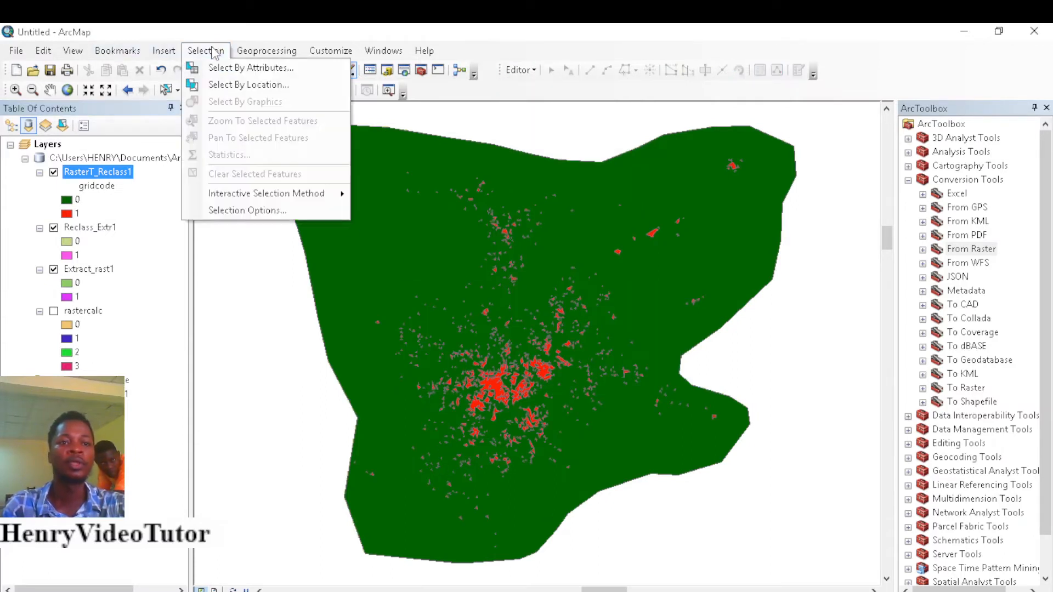
left_click(245, 67)
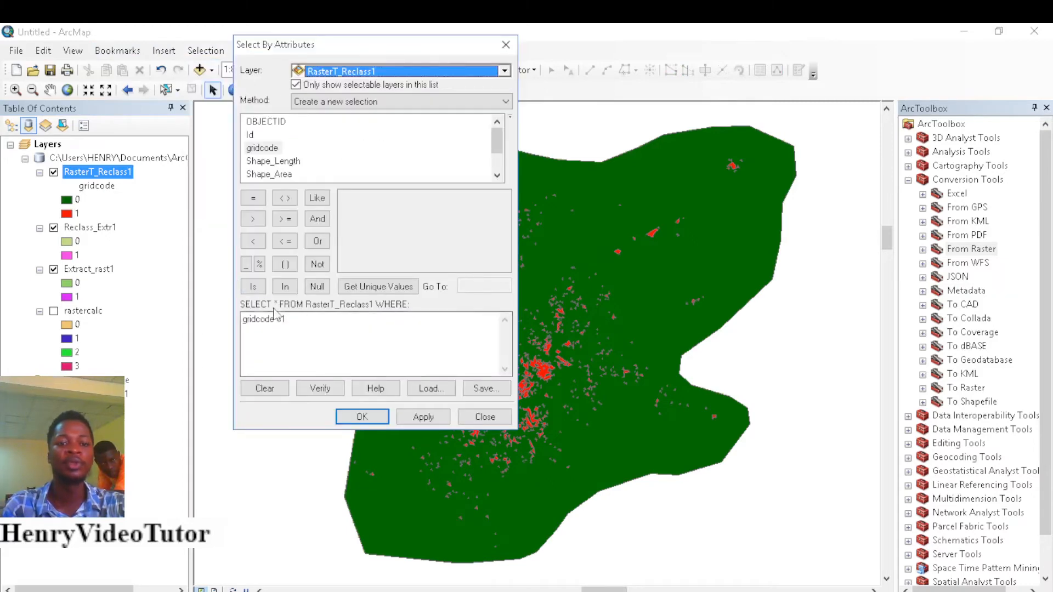
left_click(361, 420)
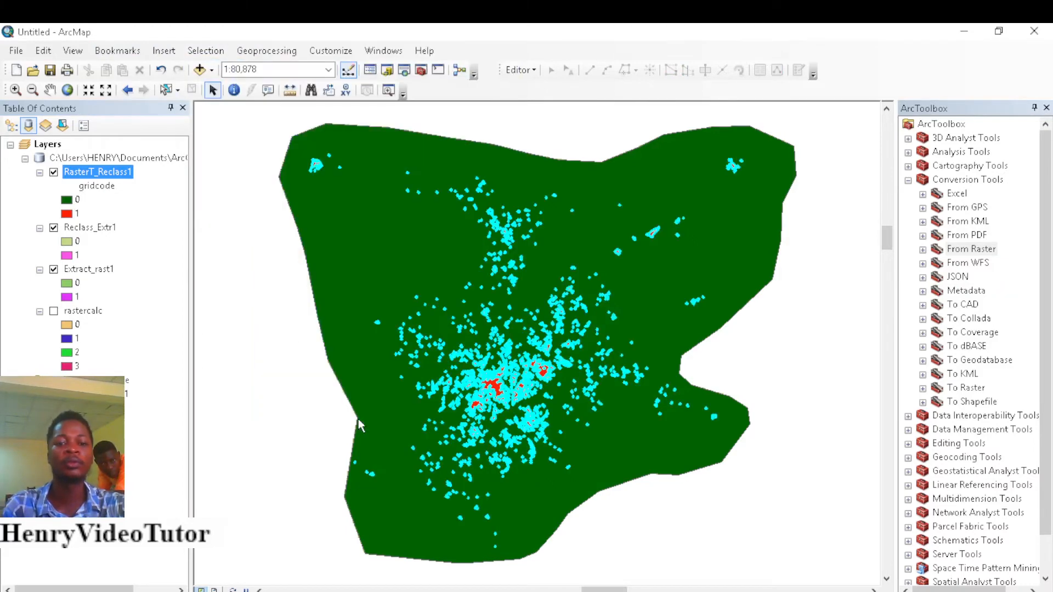
Step: Export the selected RasterT_Reclass1 features to C:\Liberia_Shapefile\Export_Output_68.shp in the layer's source coordinate system and add the result to the map
right_click(123, 179)
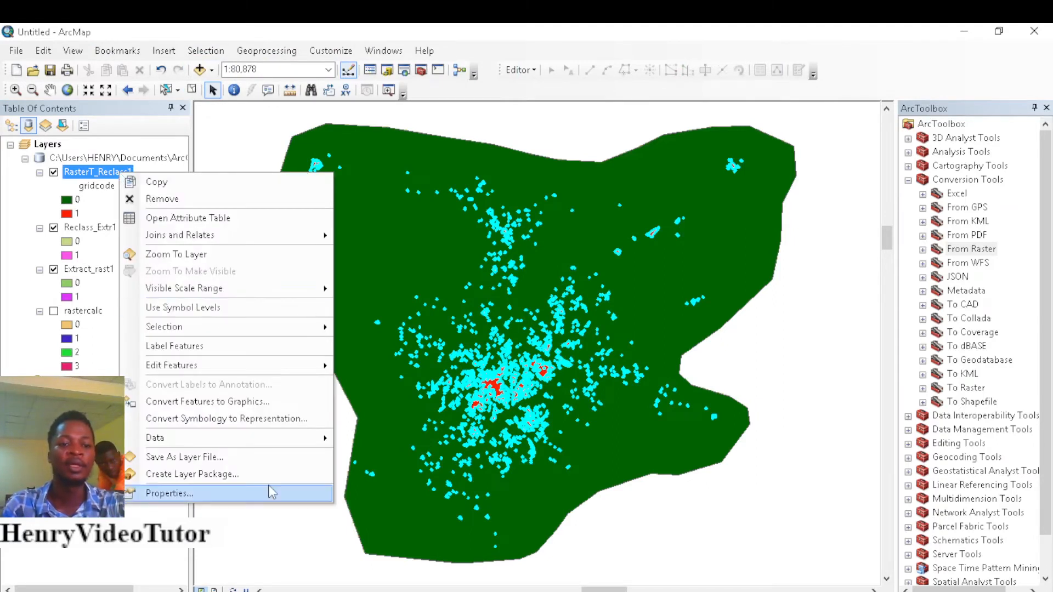
mouse_move(293, 438)
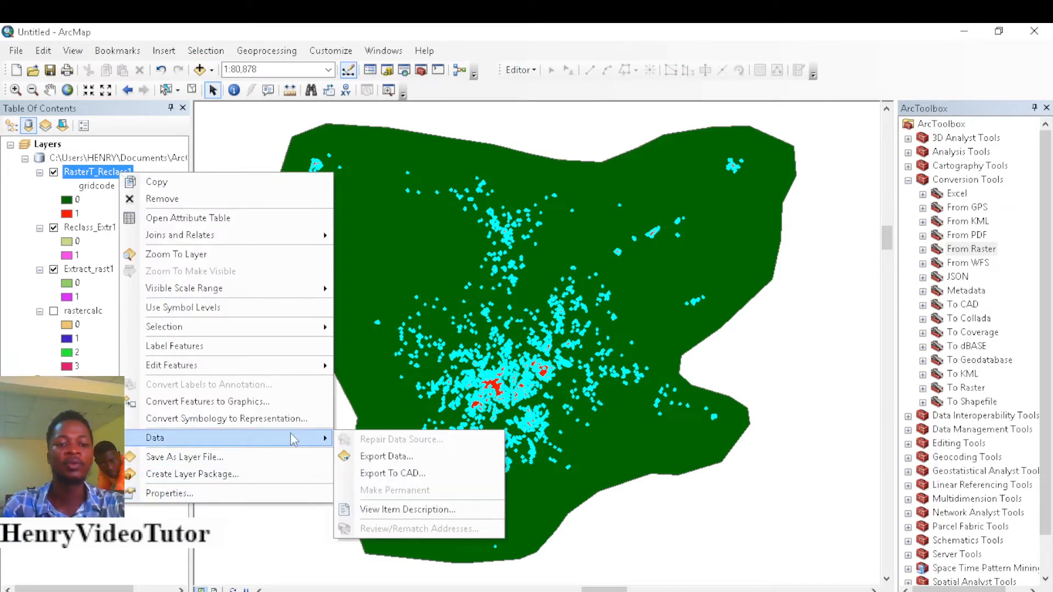
left_click(408, 456)
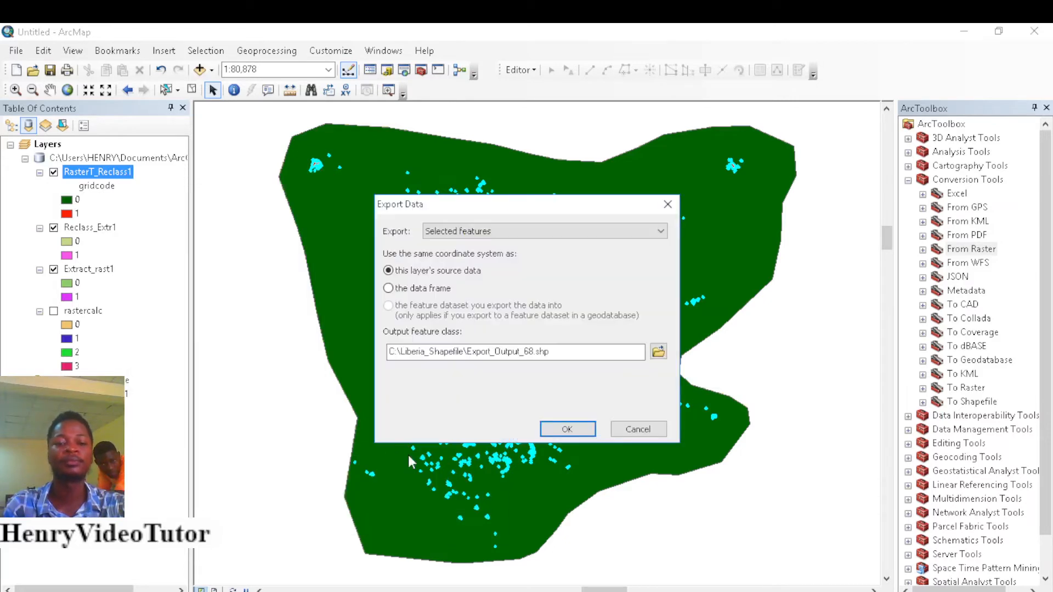
left_click(568, 430)
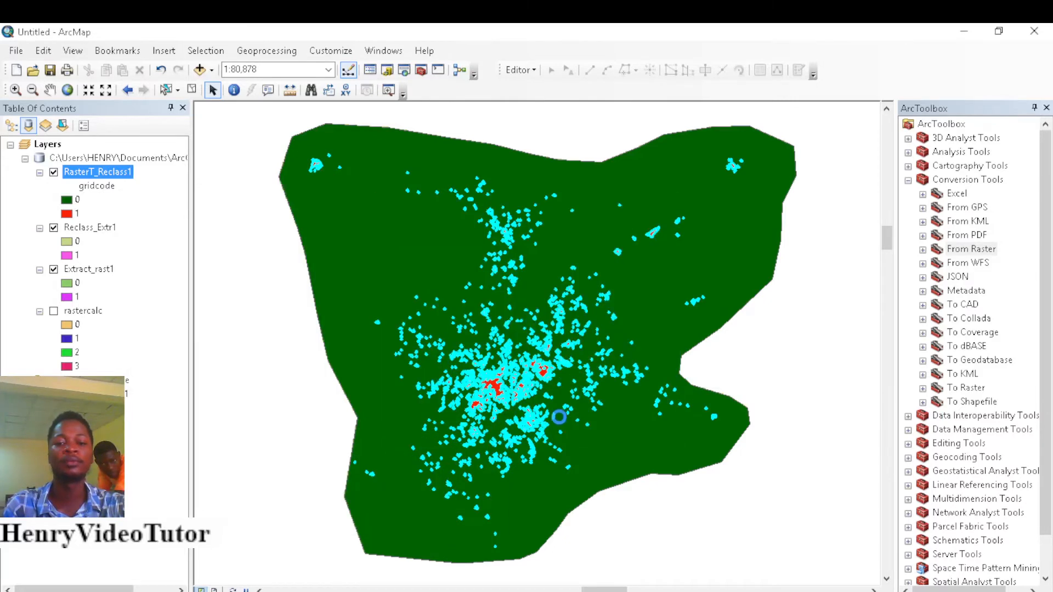
left_click(559, 375)
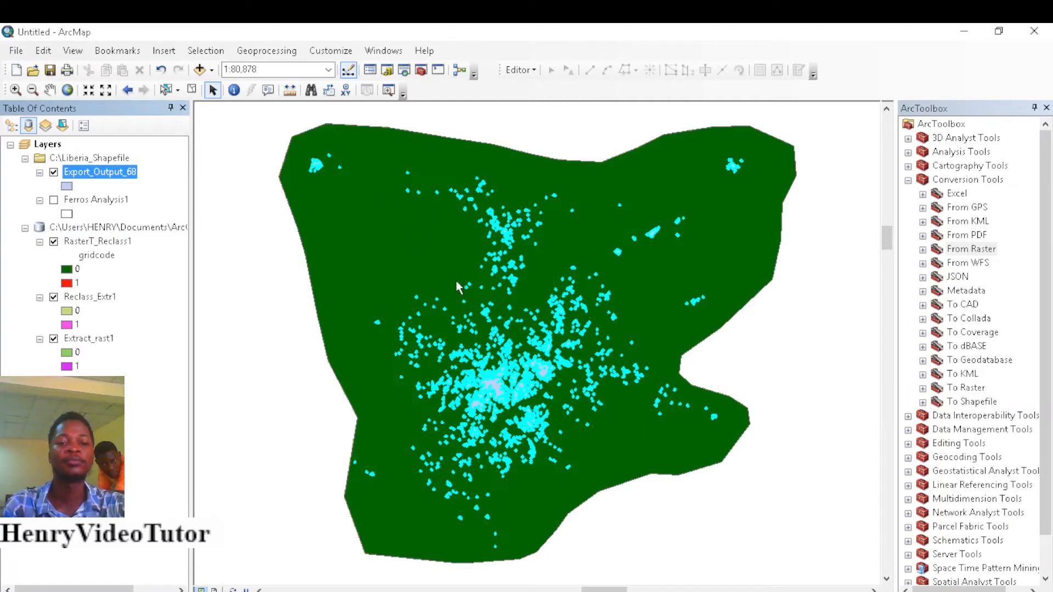
Step: Clip RasterT_Reclass1 with Export_Output_68 as the clip features, saving the output as RasterT_Reclass1_Clip in Default.gdb
left_click(908, 180)
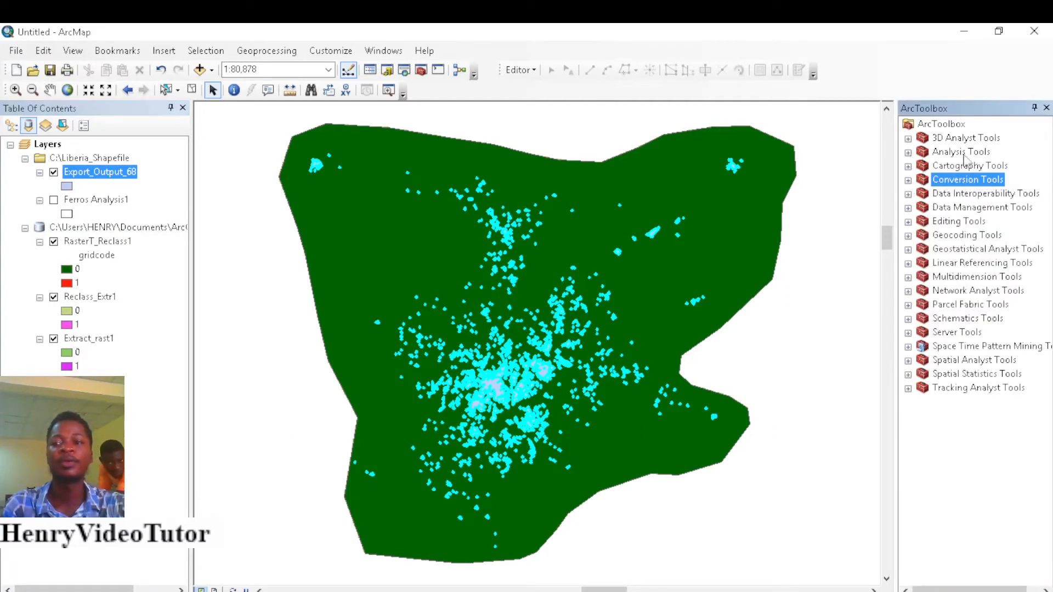
left_click(908, 152)
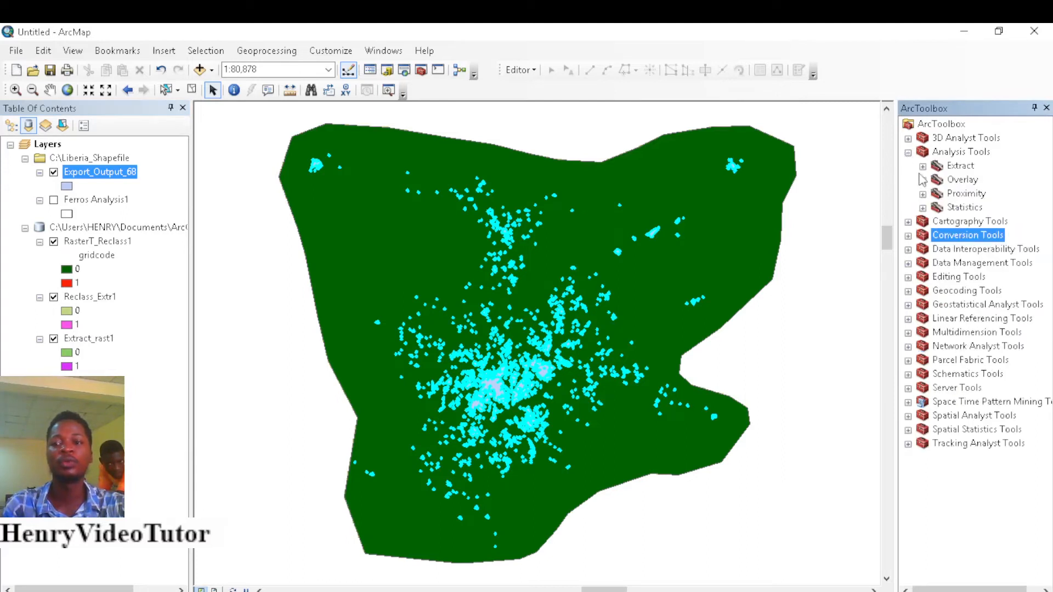
left_click(923, 166)
double_click(969, 181)
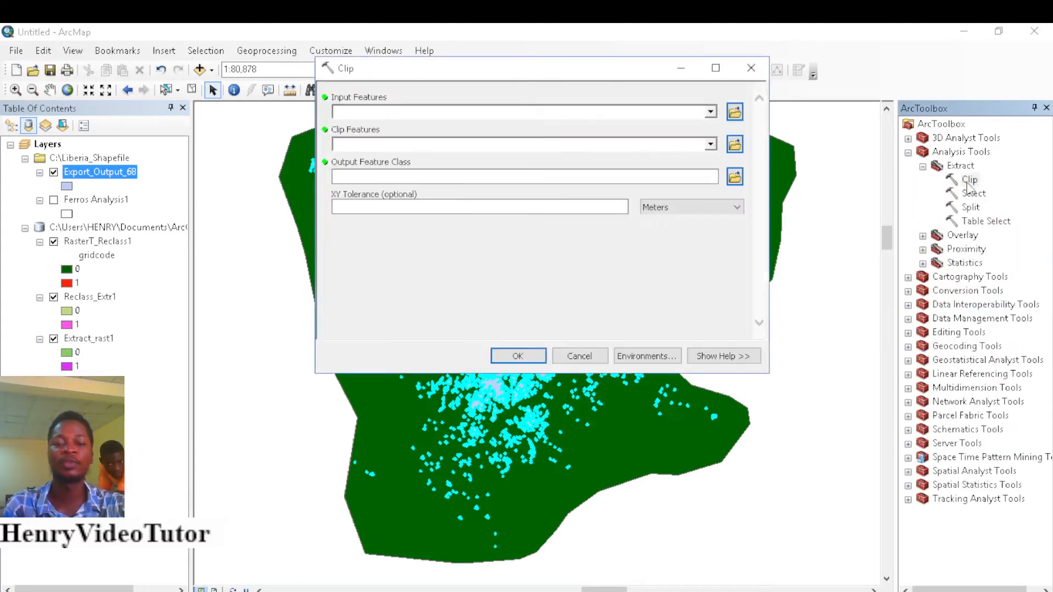
left_click(711, 112)
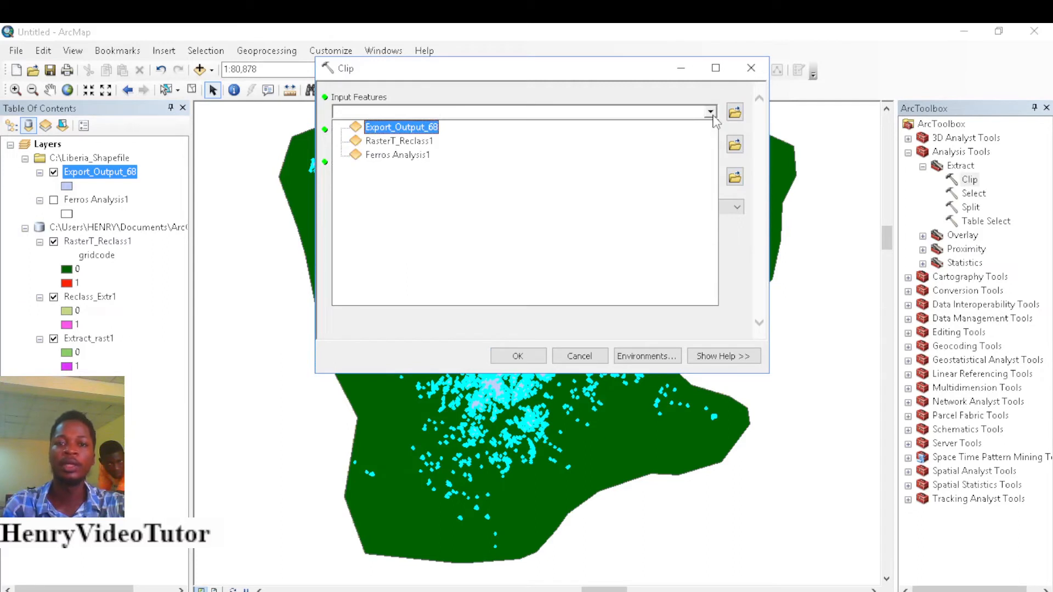
left_click(417, 144)
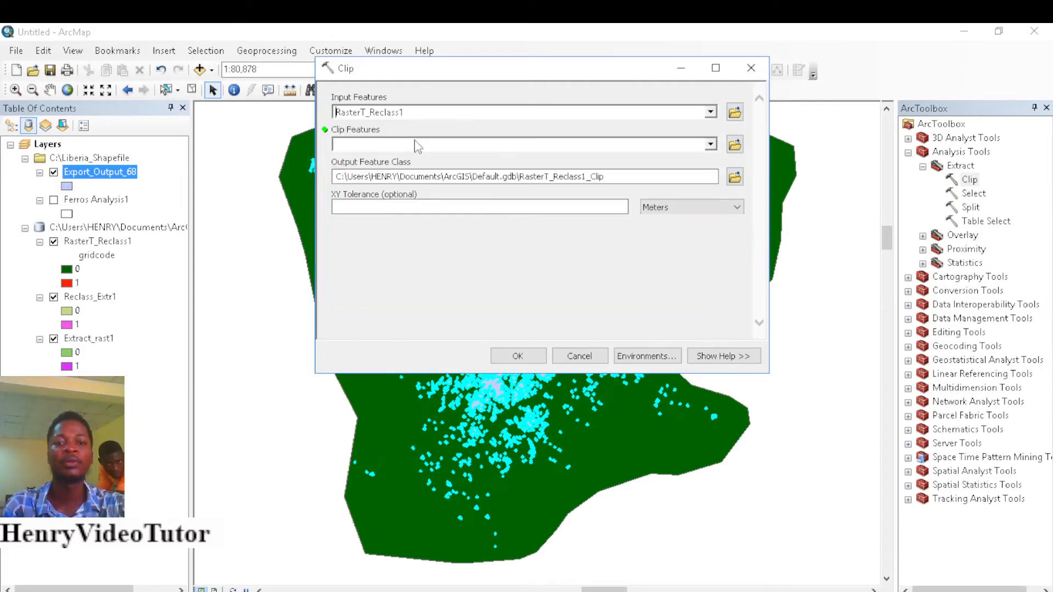
left_click(711, 145)
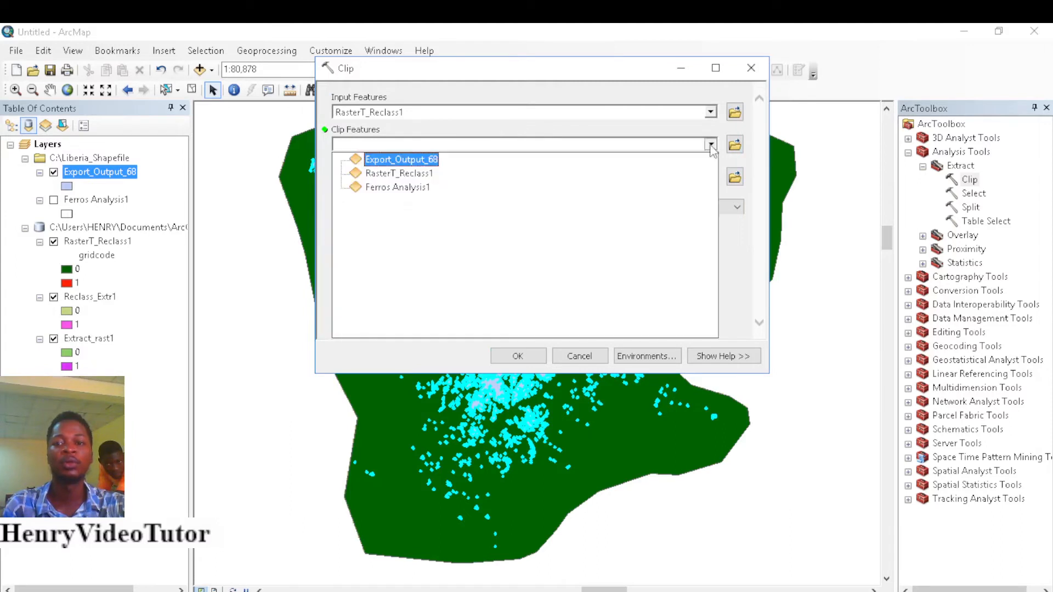
left_click(417, 165)
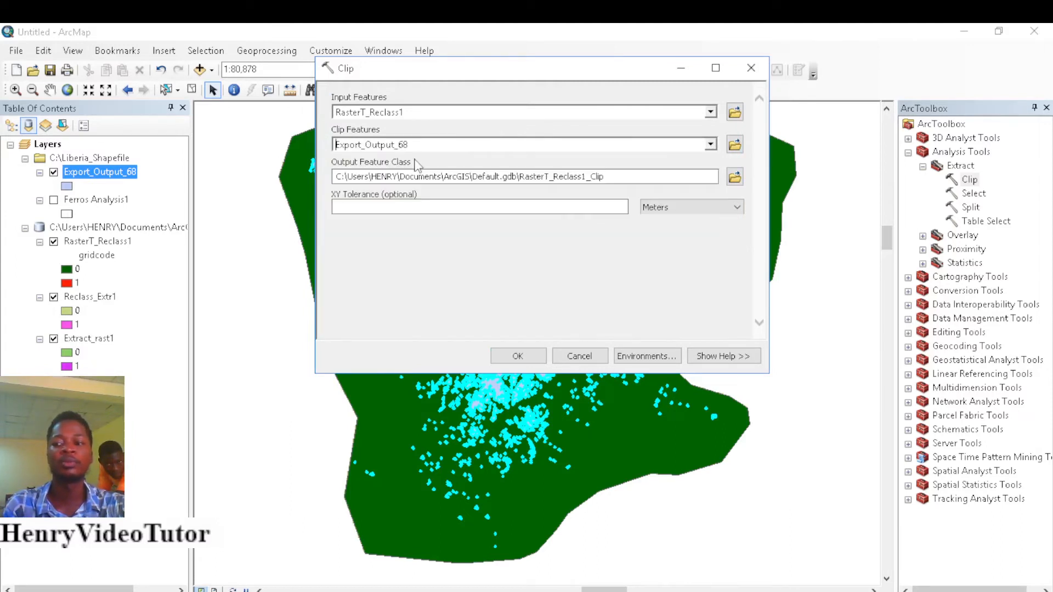
left_click(518, 357)
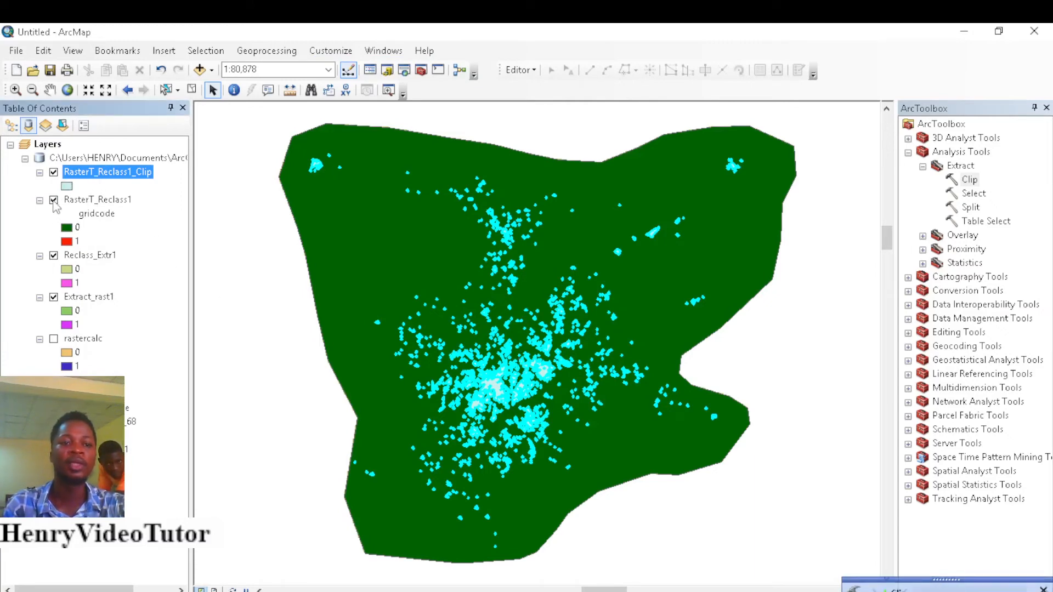
Step: Hide the RasterT_Reclass1, Reclass_Extr1 and Extract_rast1 layers, leaving the clipped deposits displayed
left_click(54, 200)
left_click(54, 255)
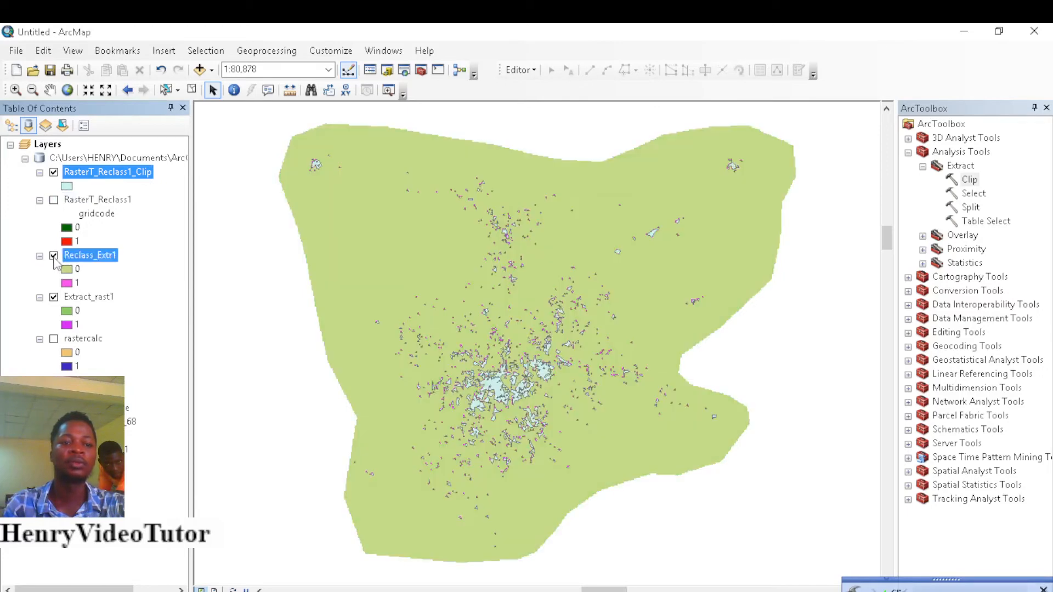
left_click(54, 297)
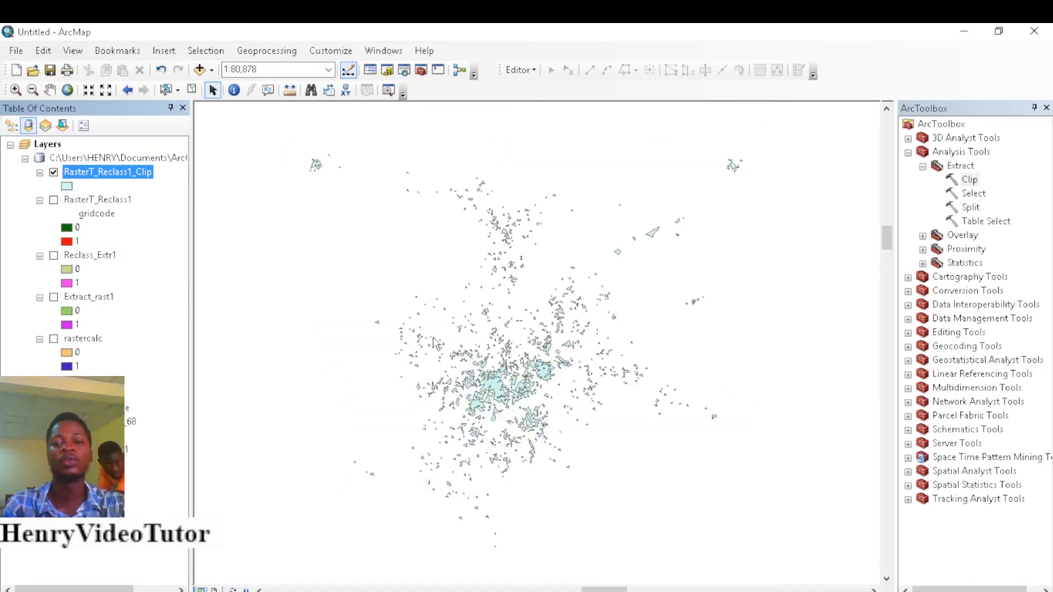
Step: Change the fill color of the RasterT_Reclass1_Clip polygons to orange
left_click(67, 186)
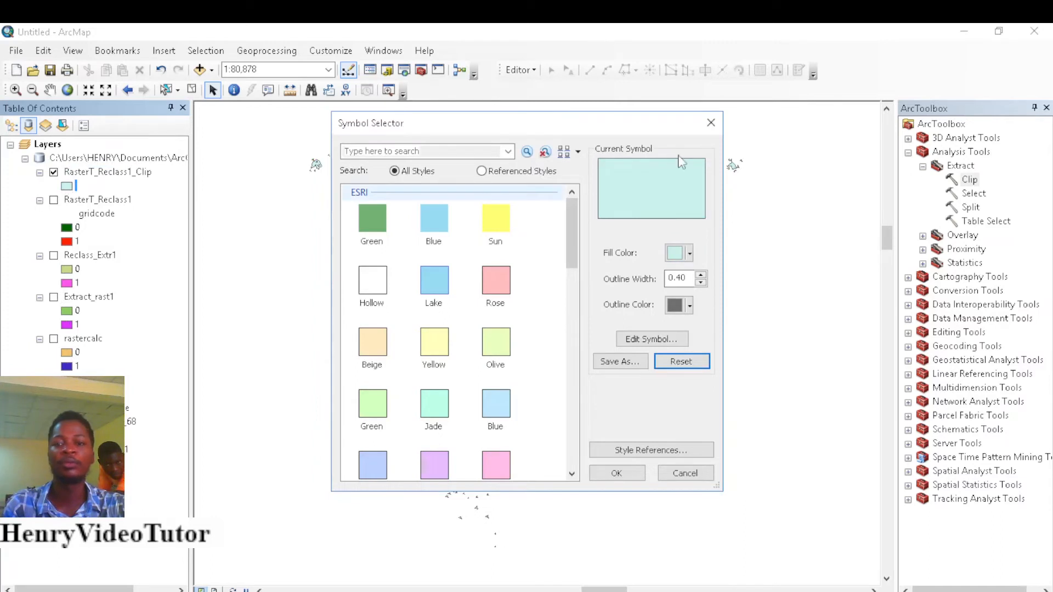
left_click(711, 123)
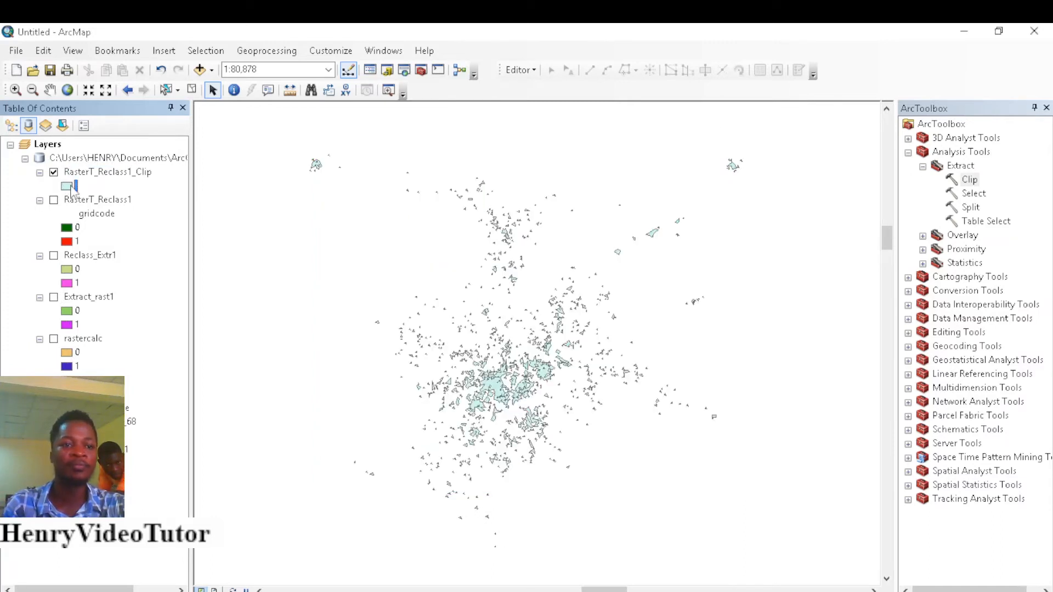
left_click(67, 188)
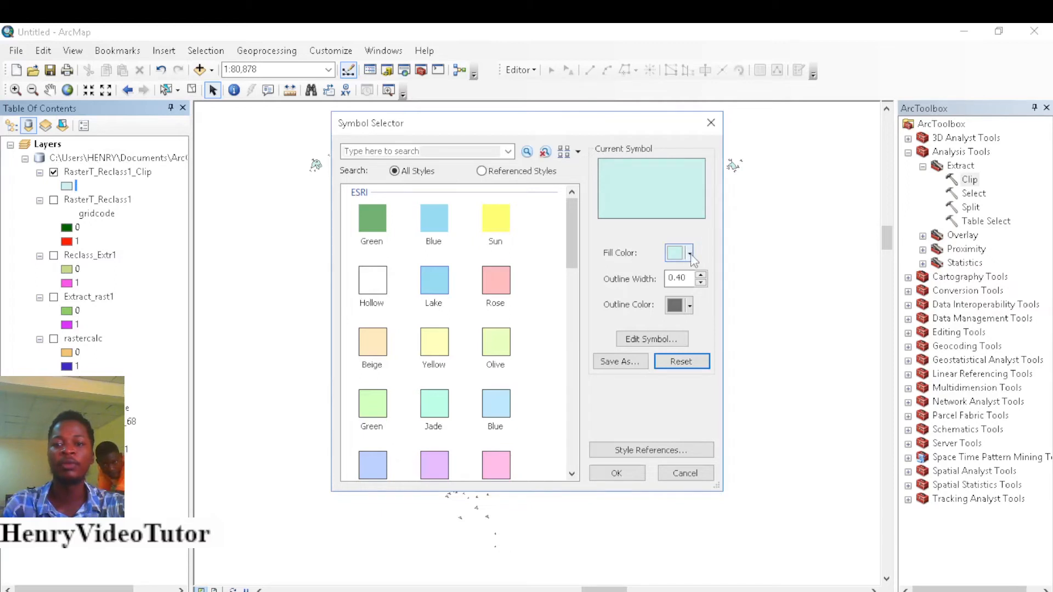
left_click(691, 255)
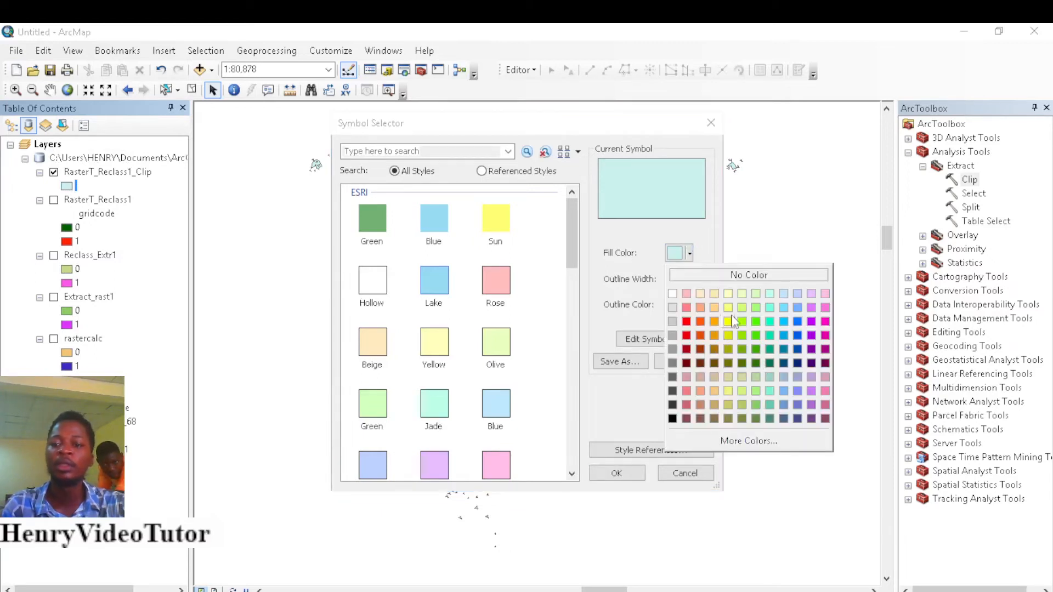
left_click(714, 322)
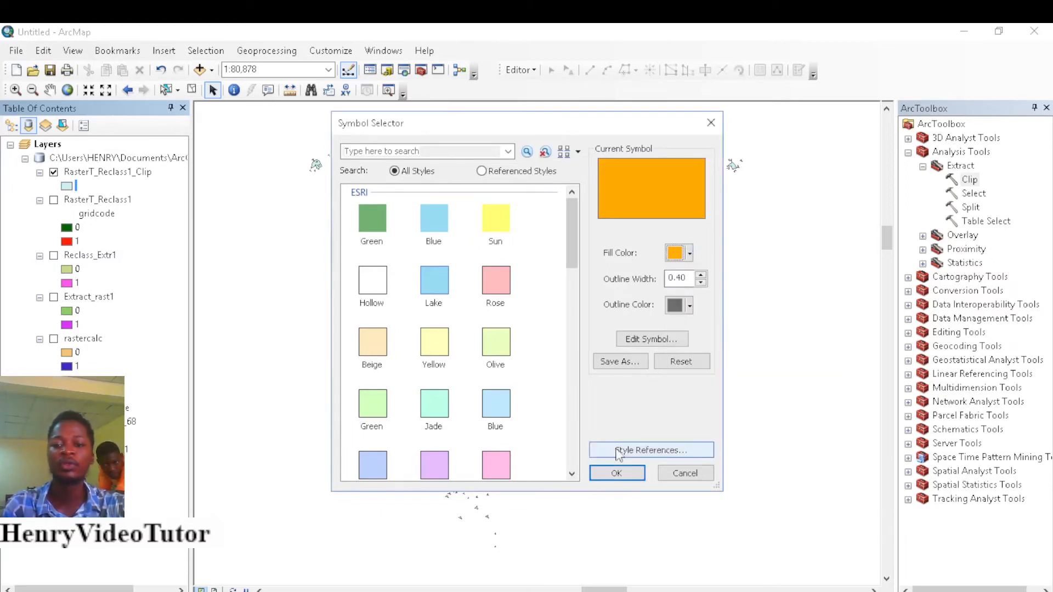
left_click(615, 474)
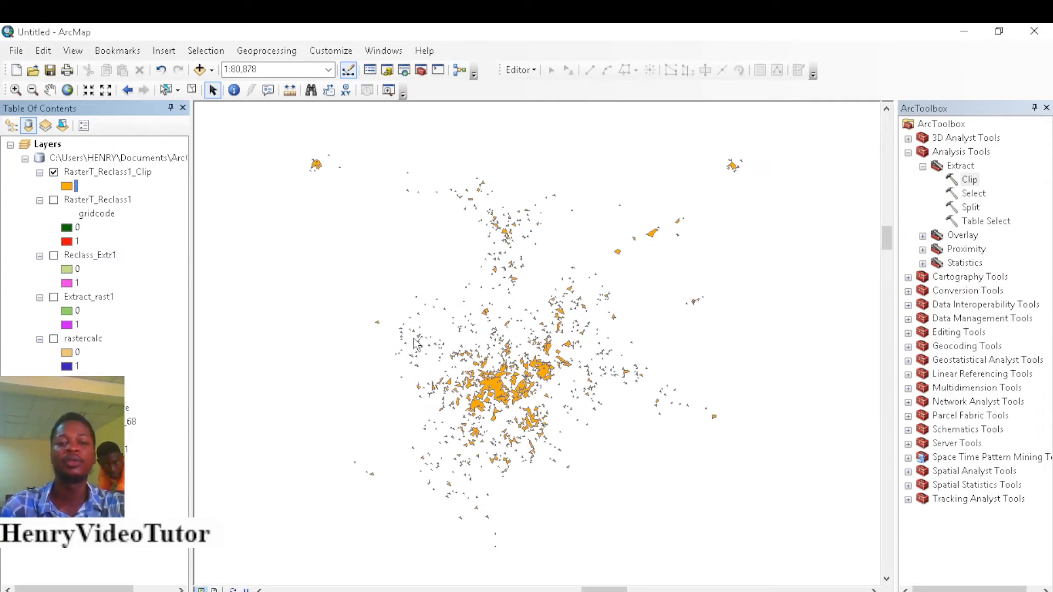
Step: Switch to the page layout view and zoom the data frame to the extent of RasterT_Reclass1_Clip
left_click(73, 51)
left_click(82, 85)
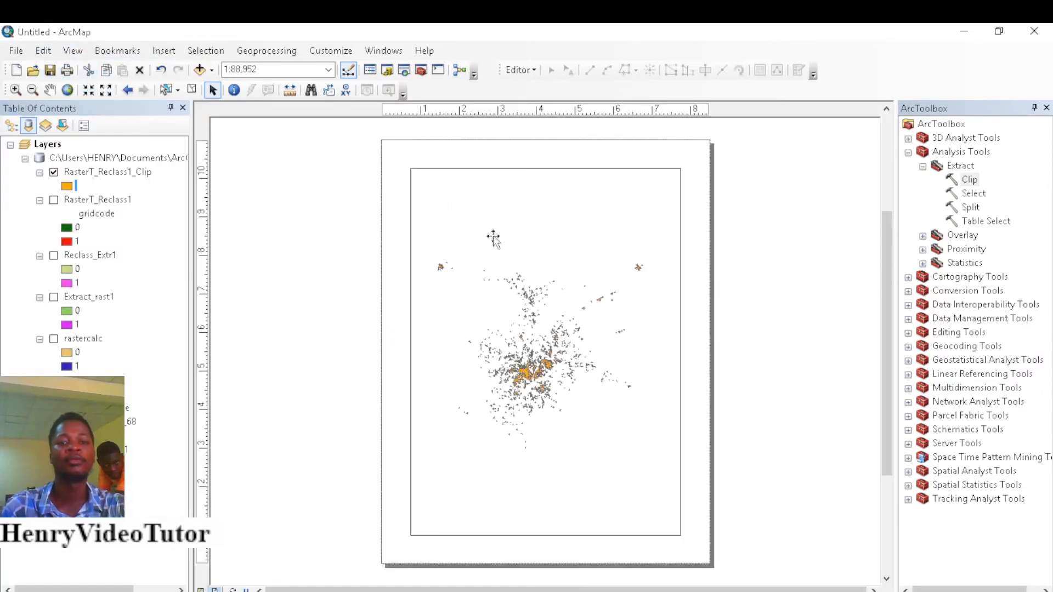
right_click(102, 175)
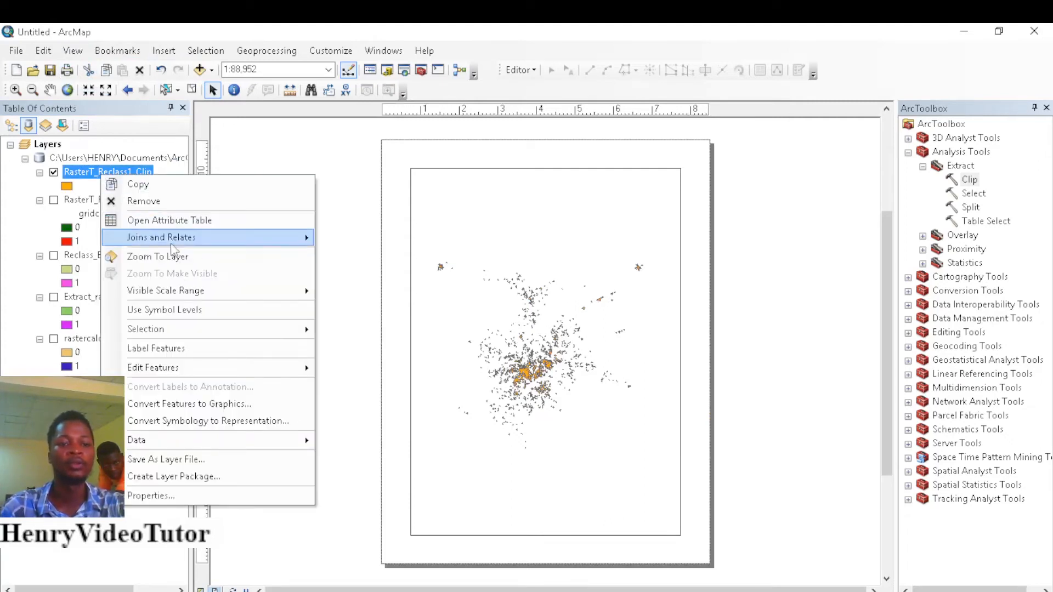
left_click(170, 257)
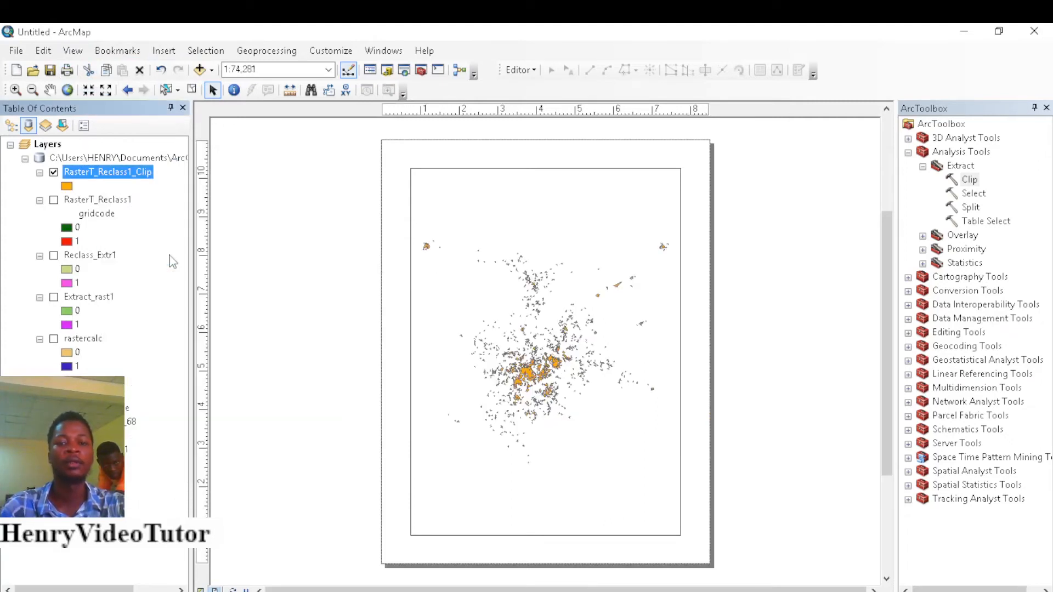
Step: Shrink the data frame on the layout page so that it fills only the upper half
left_click(603, 446)
left_click_drag(680, 535, 670, 361)
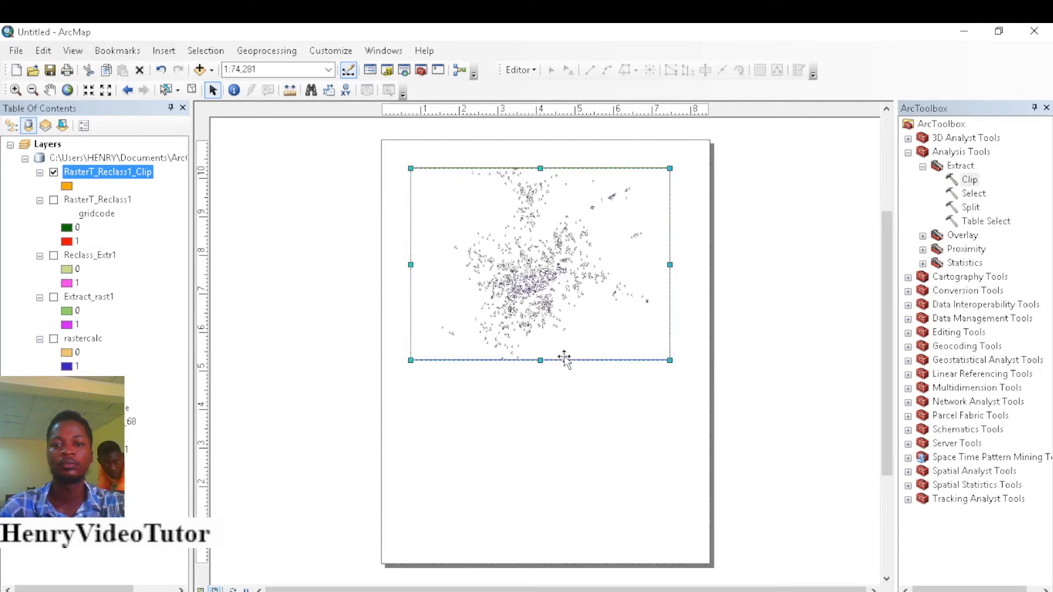
left_click(577, 430)
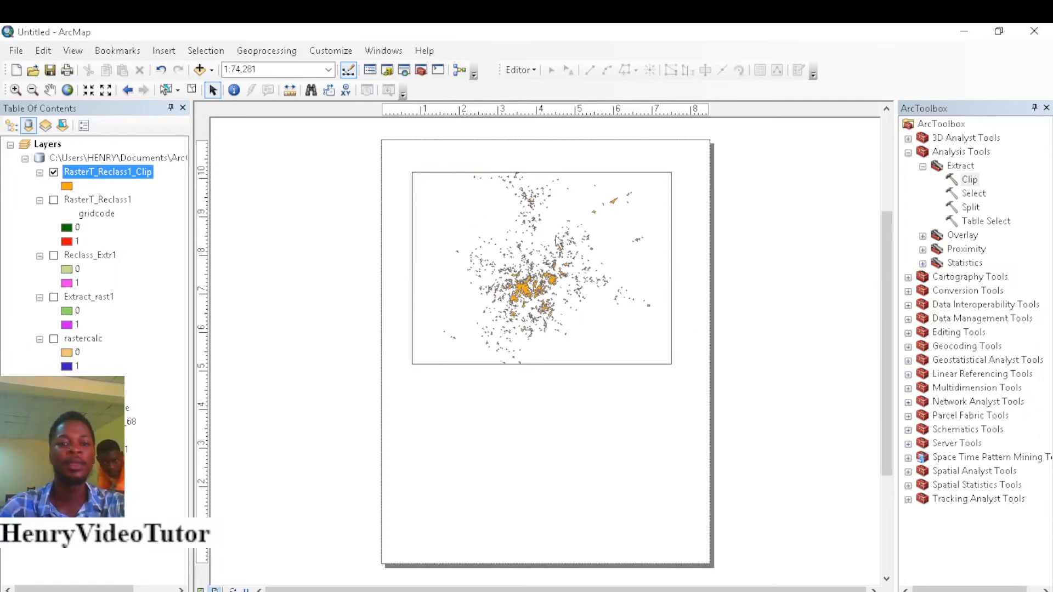
Step: Insert the map title "Ferros Deposit Analysis" and set its text to size 28 and bold
left_click(166, 50)
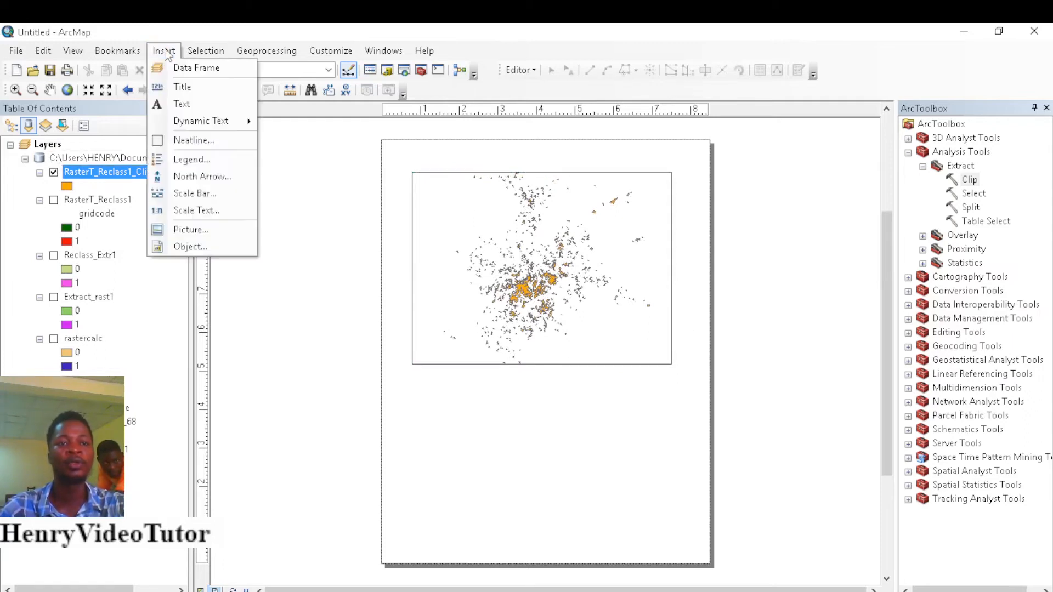
left_click(172, 85)
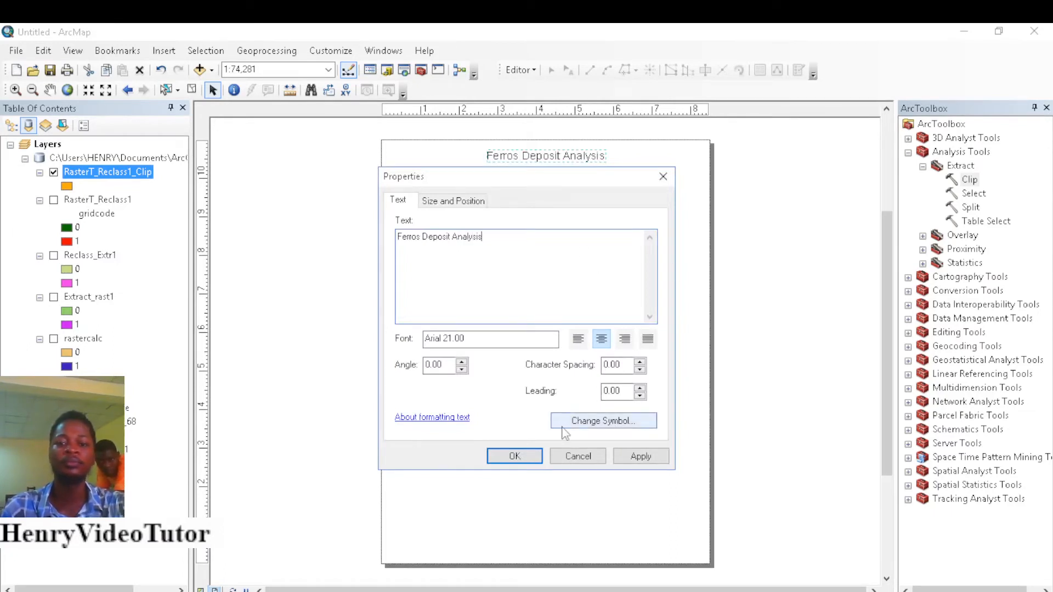
left_click(607, 427)
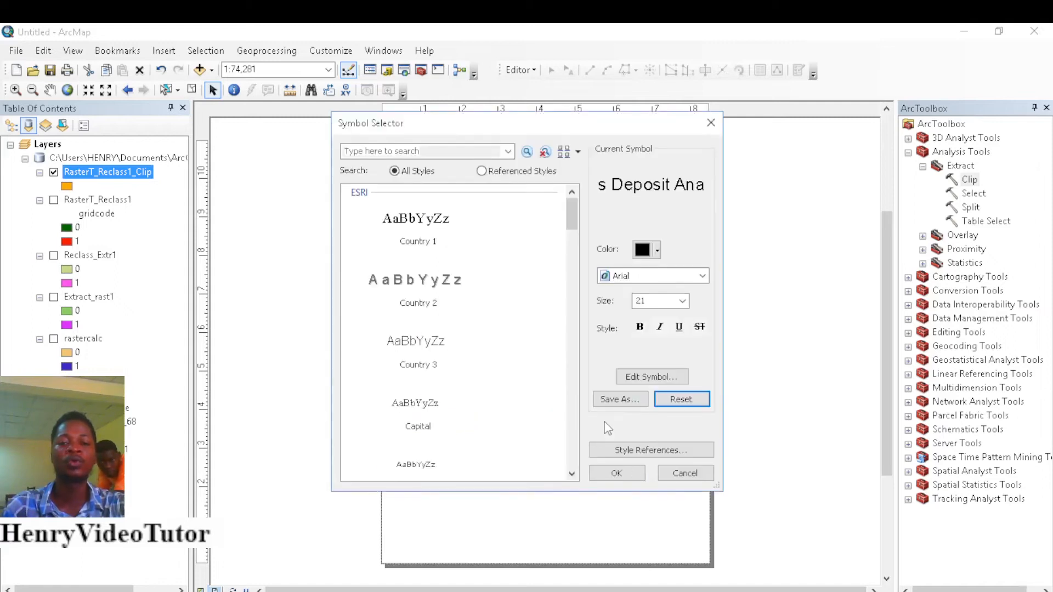
left_click(682, 301)
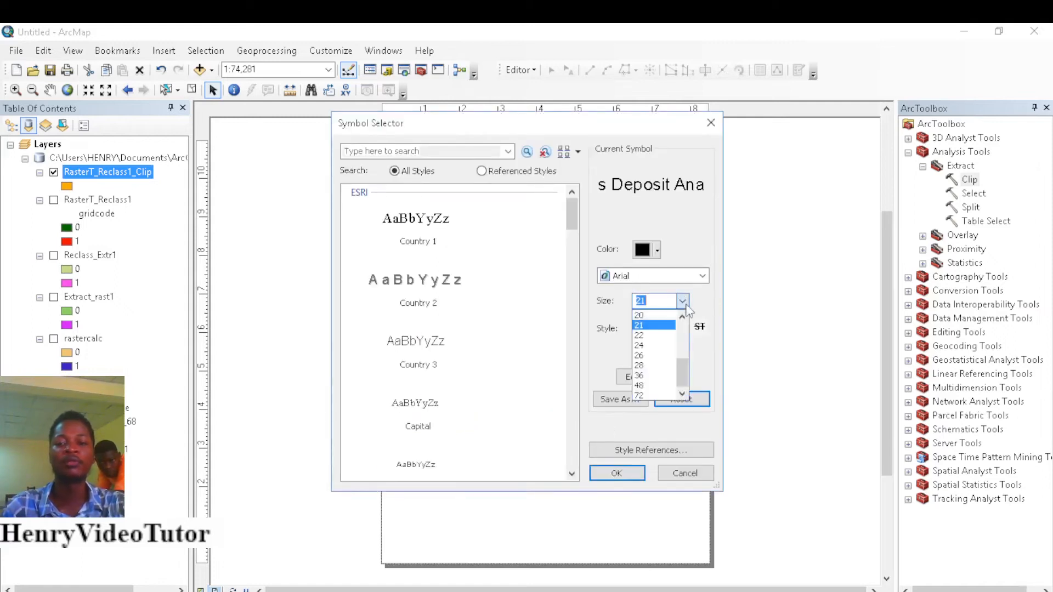
left_click(648, 366)
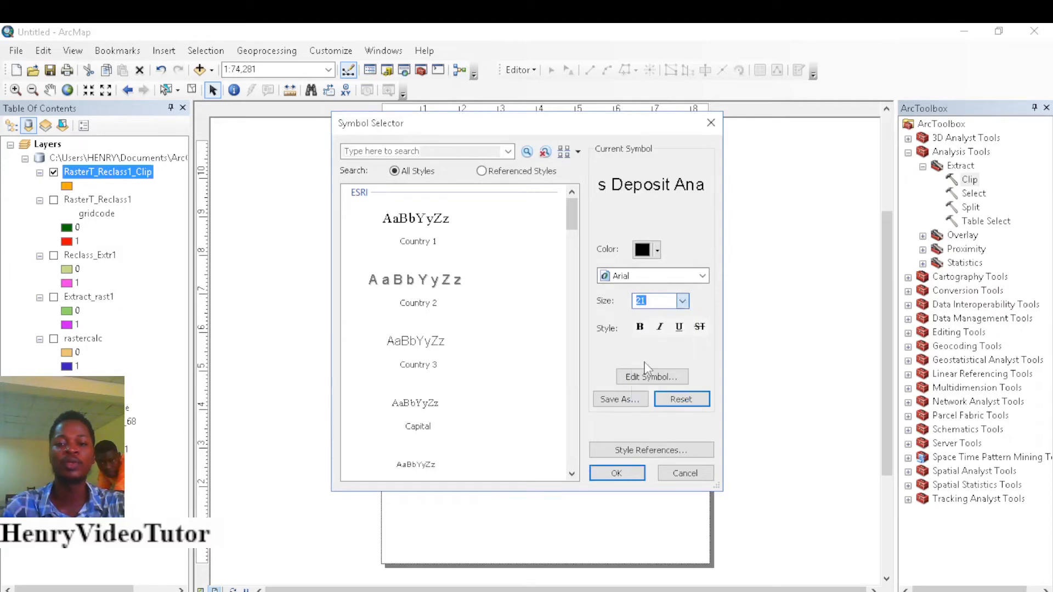
left_click(641, 329)
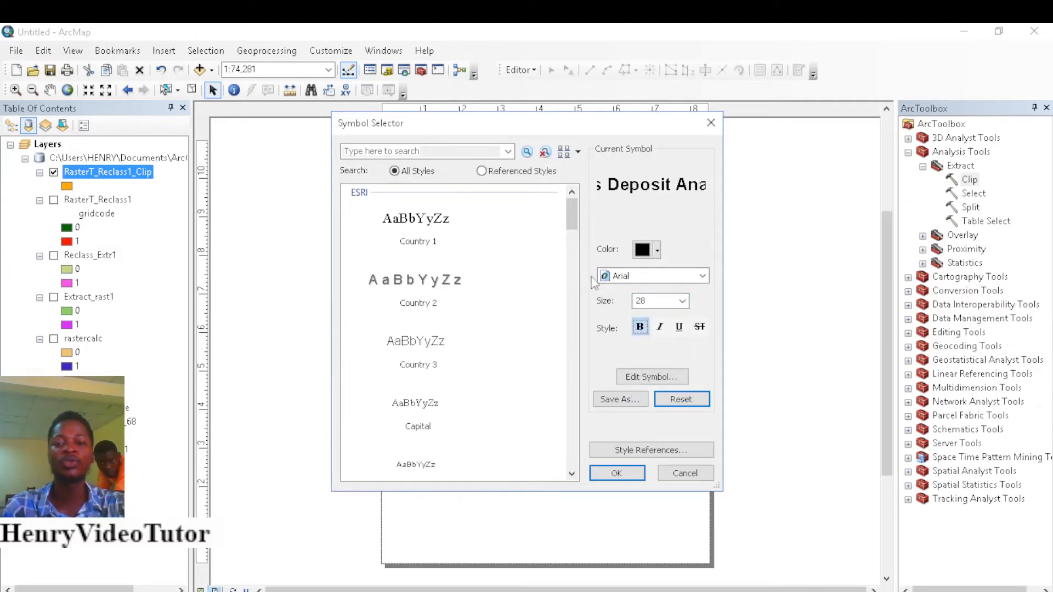
Step: Set the title's font to Times New Roman and apply the text formatting to the layout
left_click(702, 276)
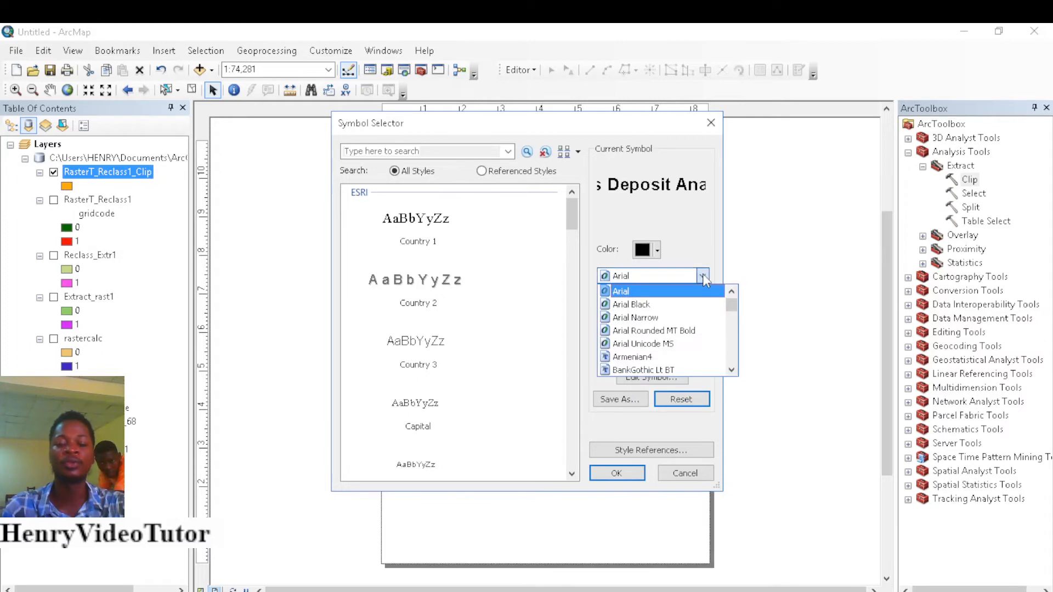
key("t")
key("t")
key("t")
key("t")
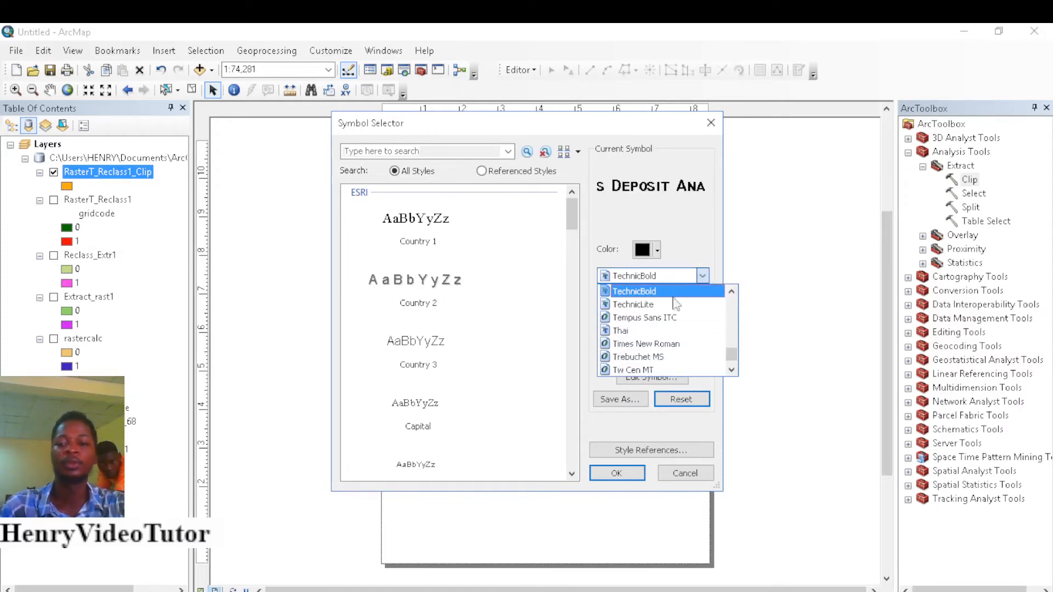
left_click(645, 343)
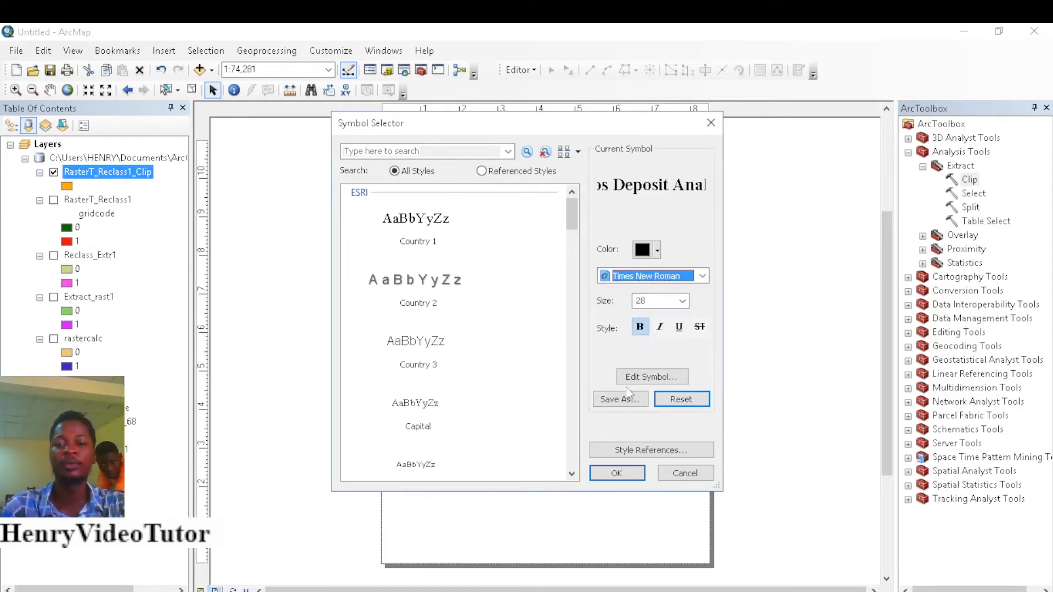
left_click(617, 473)
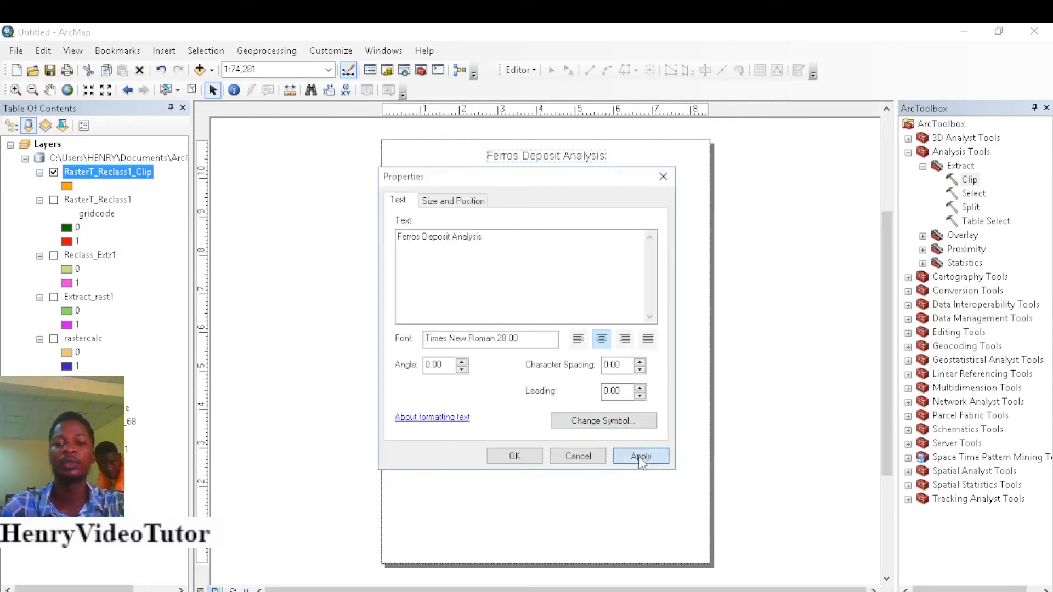
left_click(641, 456)
left_click(514, 456)
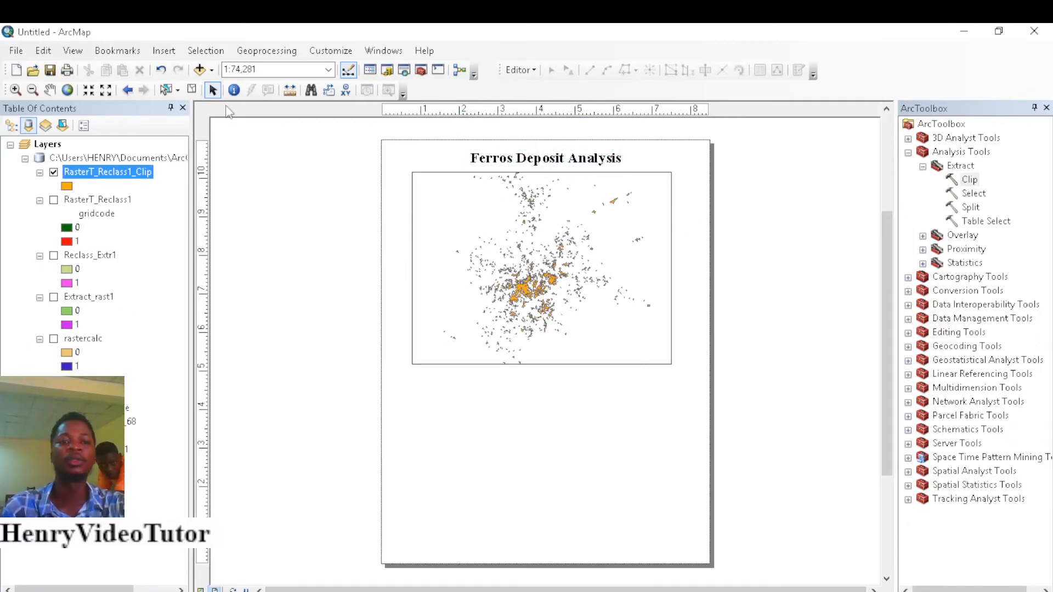
Step: Insert a north arrow in the ESRI North 5 style into the map layout
left_click(163, 50)
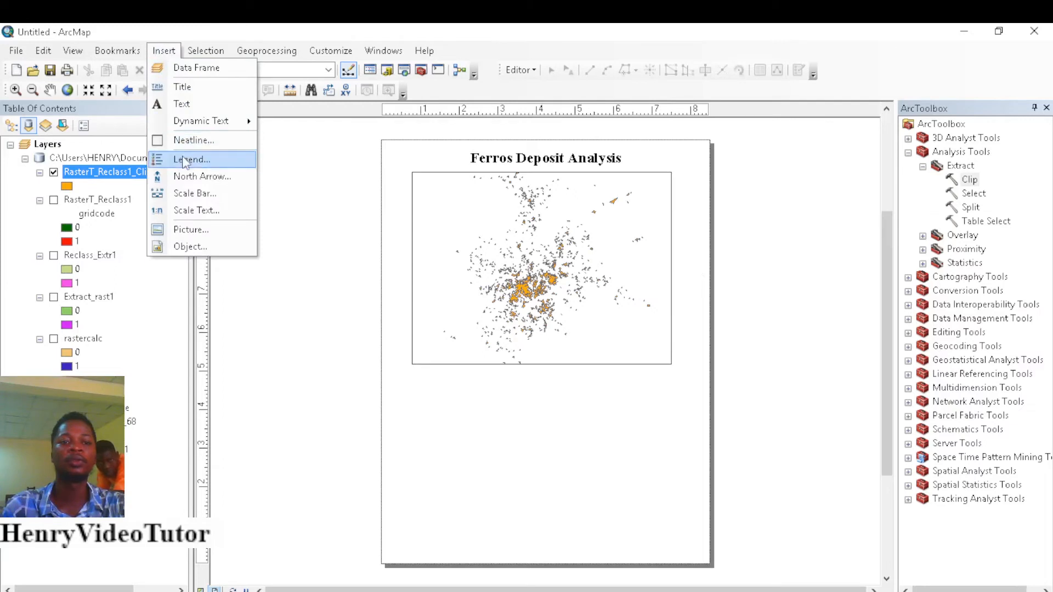
left_click(183, 176)
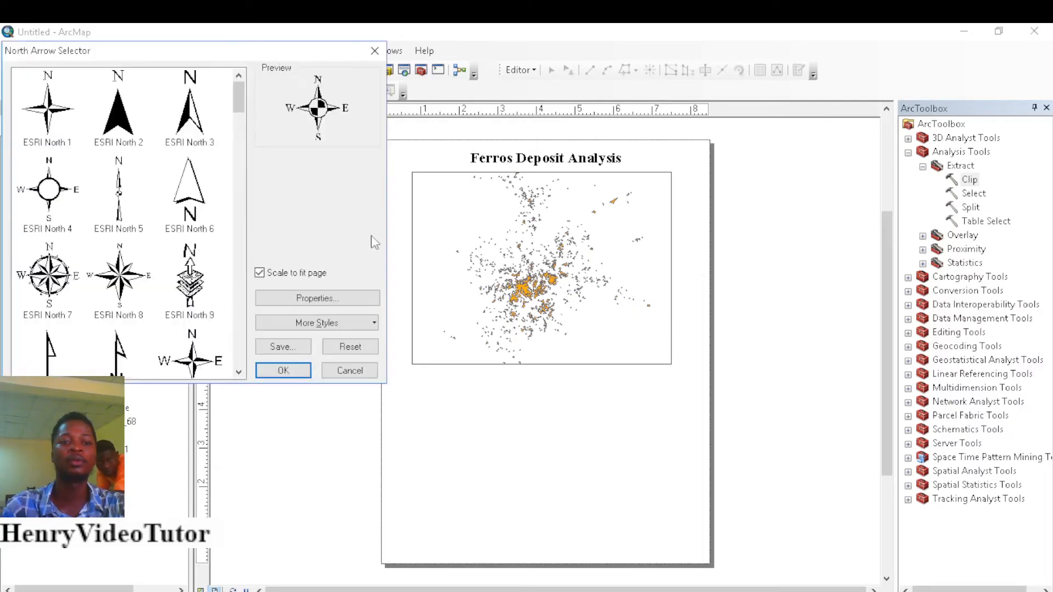
left_click(120, 192)
left_click(283, 370)
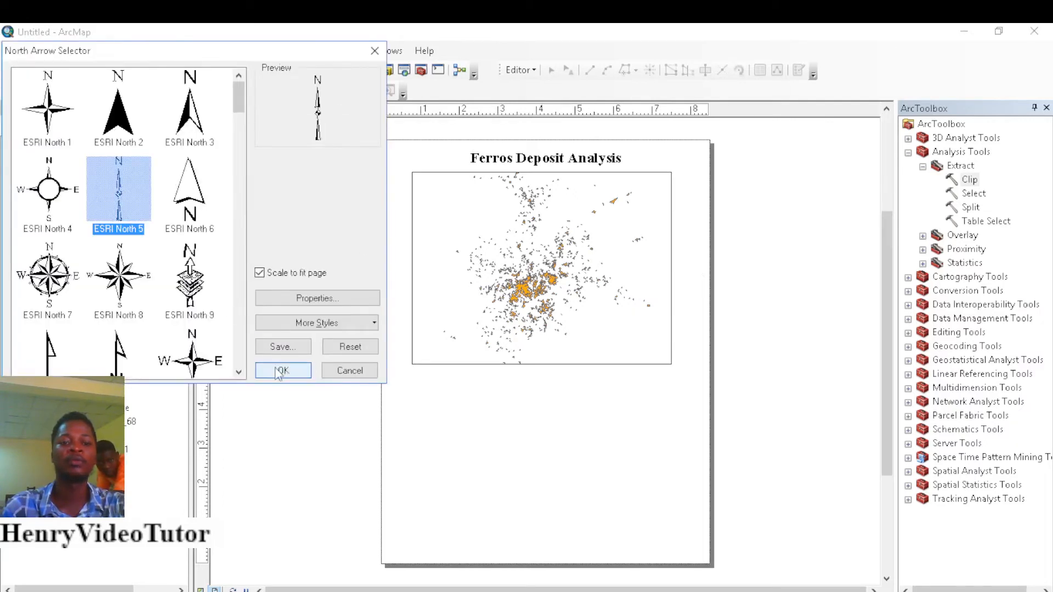
Step: Move the north arrow beside the map frame's upper-right corner and enlarge it
left_click_drag(464, 404, 694, 186)
left_click_drag(697, 185, 699, 233)
left_click(527, 497)
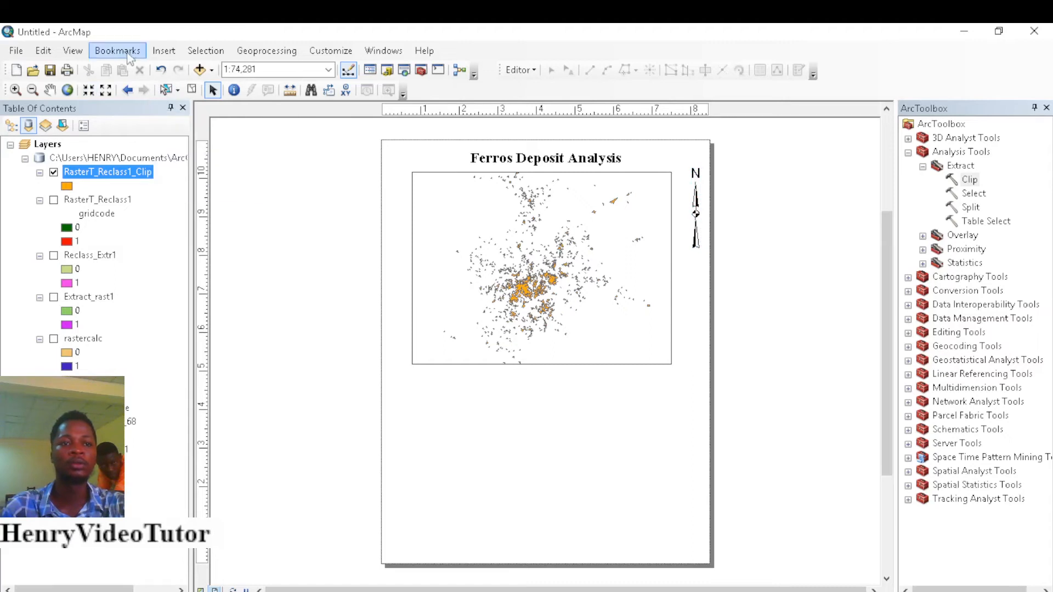
Step: Insert a legend for the RasterT_Reclass1_Clip layer with default settings and place it below the map frame's left side
left_click(166, 50)
left_click(191, 161)
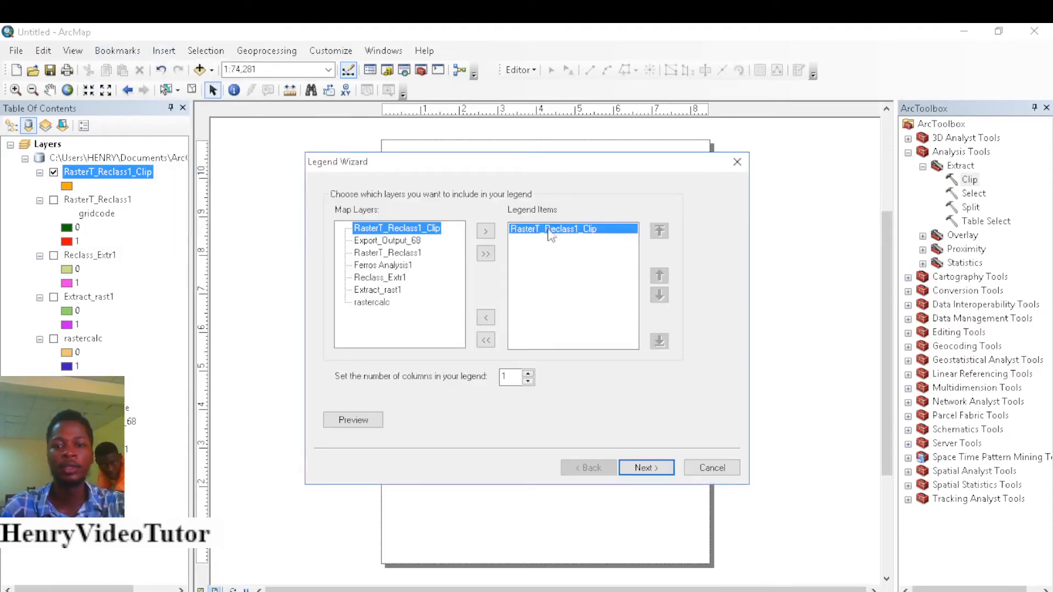
left_click(644, 471)
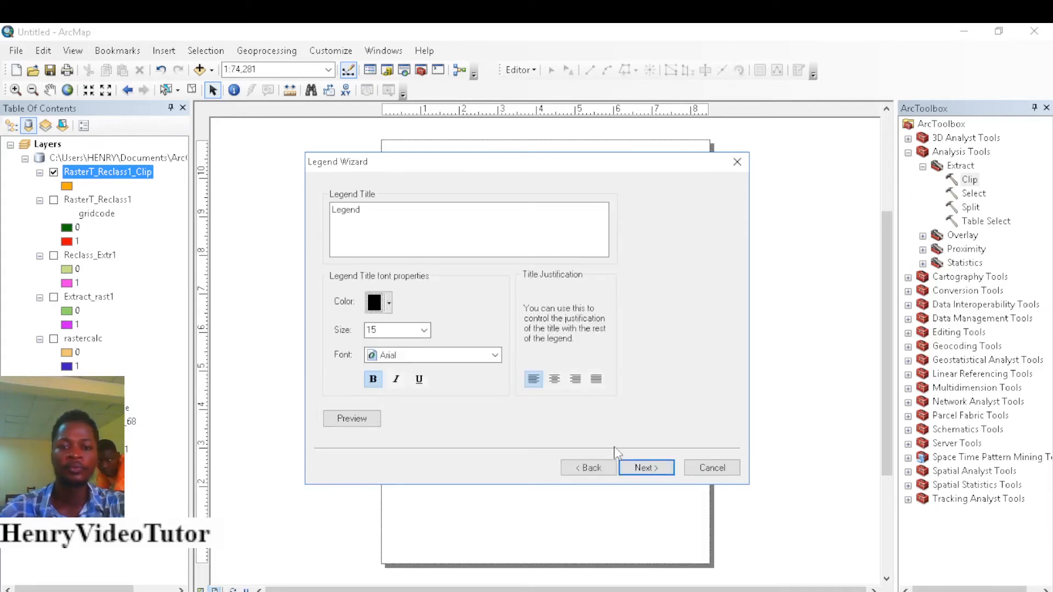
left_click(642, 470)
left_click(642, 469)
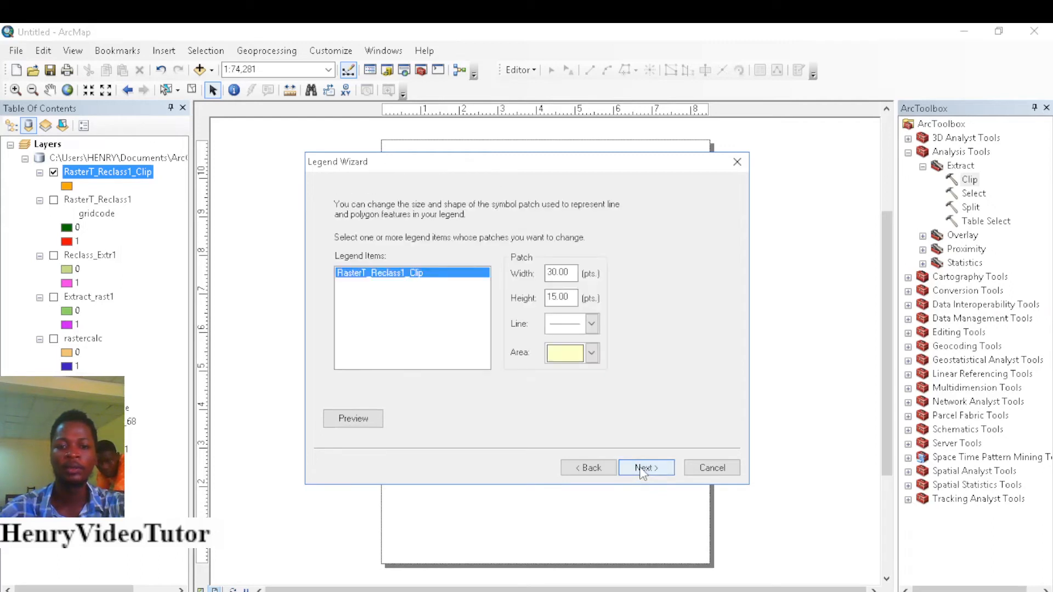
left_click(643, 469)
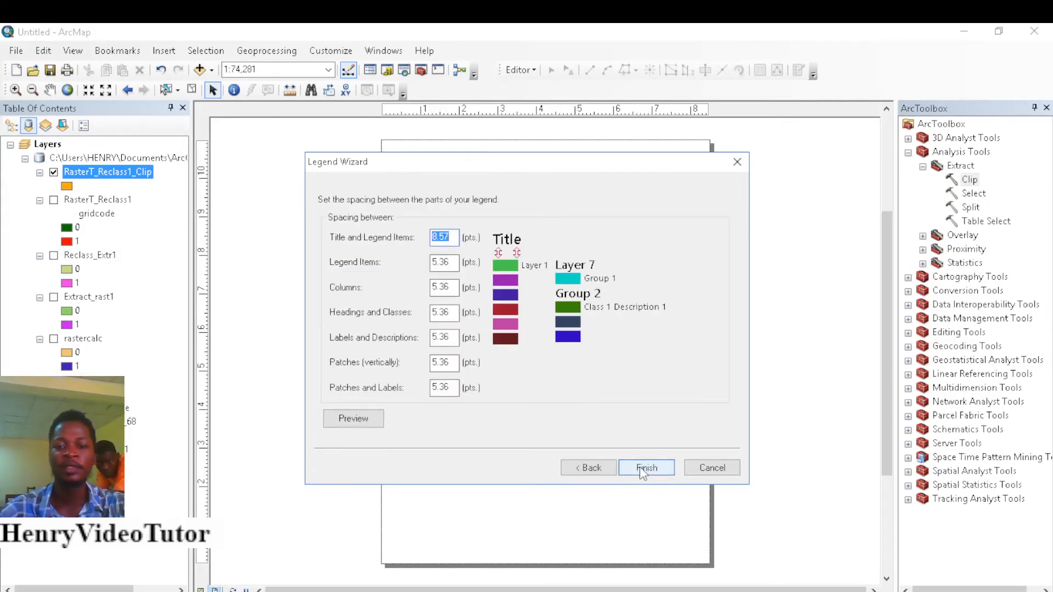
left_click(643, 469)
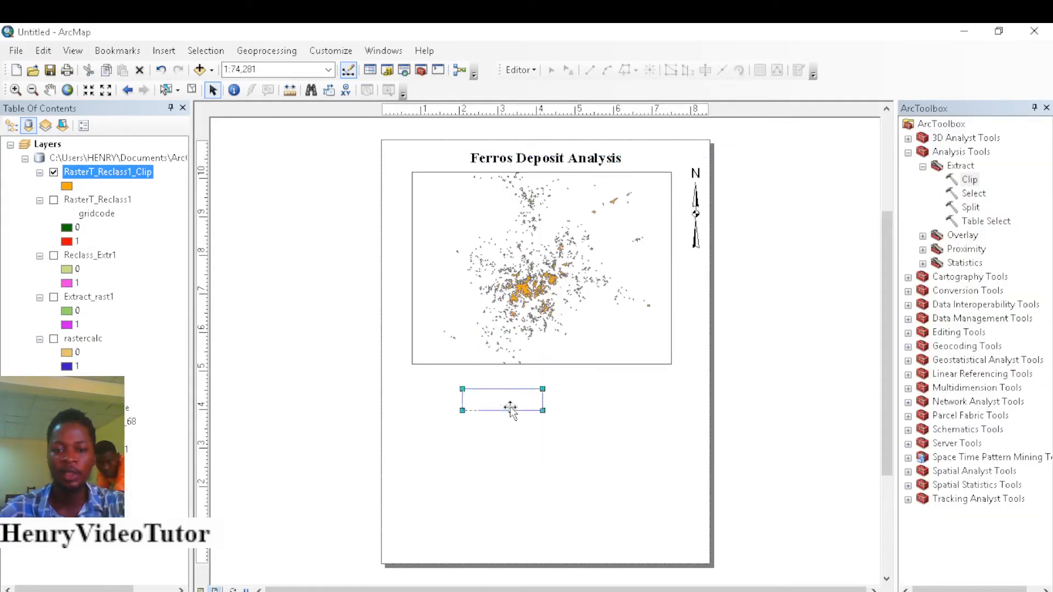
left_click_drag(510, 409, 443, 407)
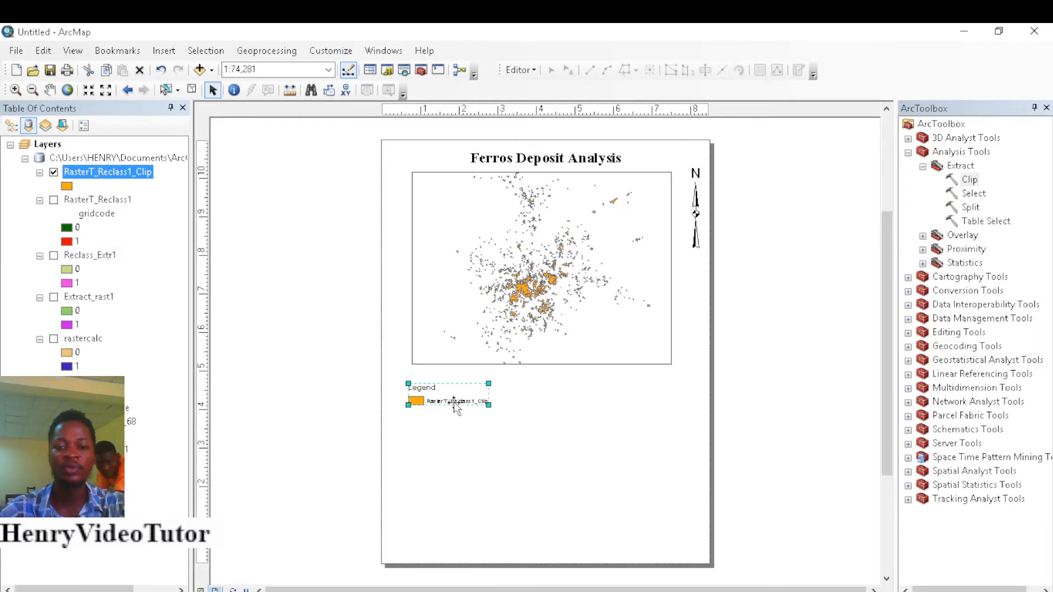
Step: Change the RasterT_Reclass1_Clip layer's name to "Ferros Mineral Deposit" in its layer properties
left_click(133, 172)
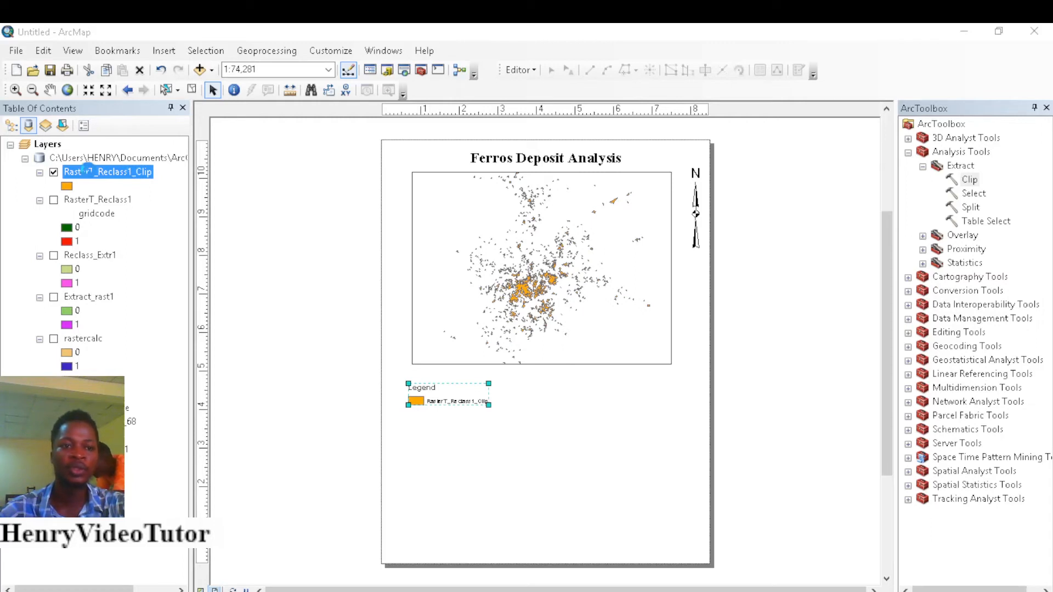
double_click(141, 172)
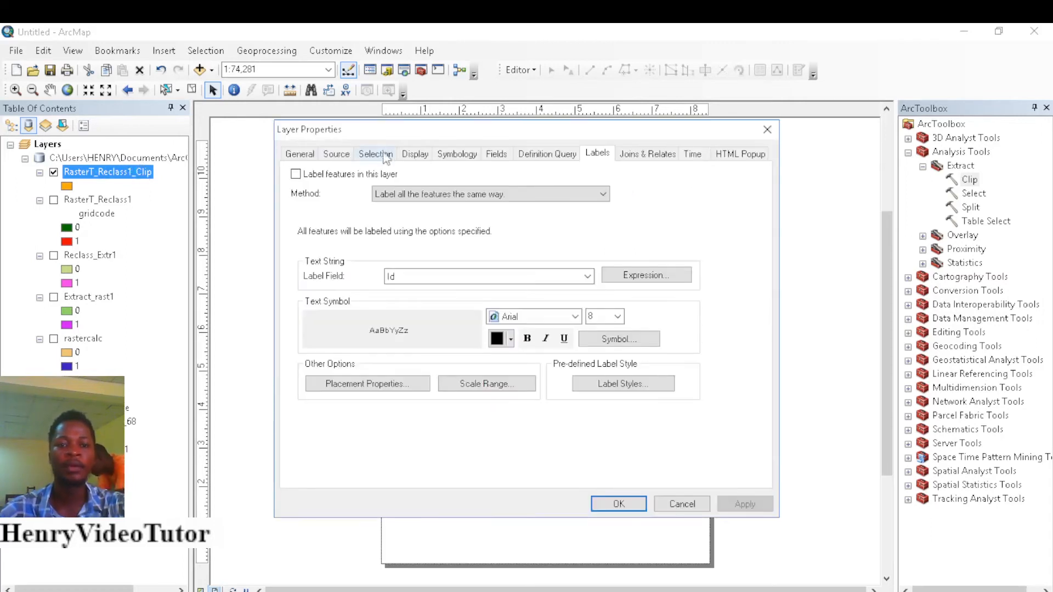
left_click(300, 156)
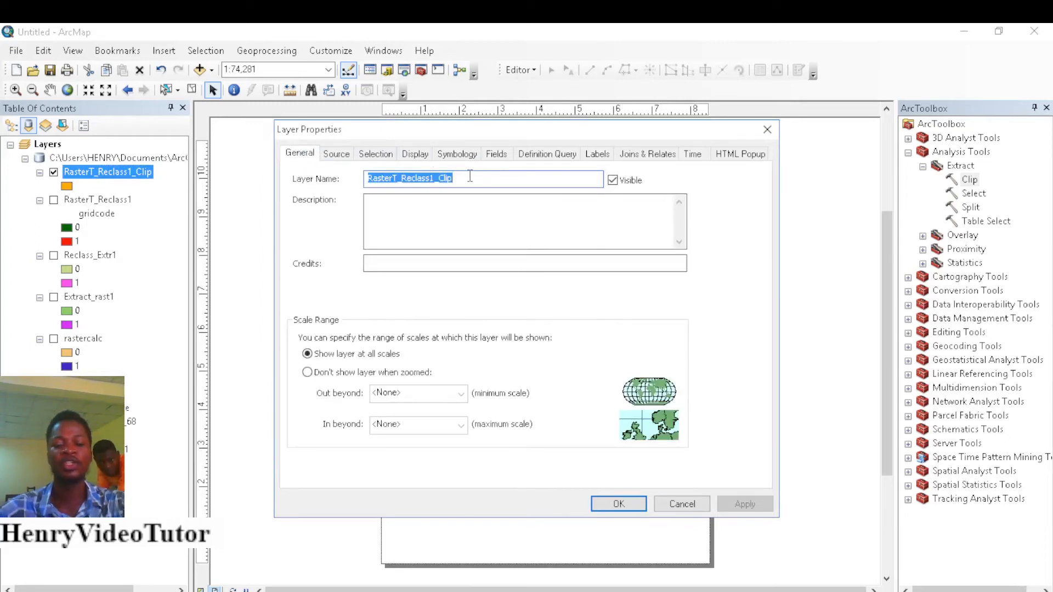
type("Ferros Mineral Deposit")
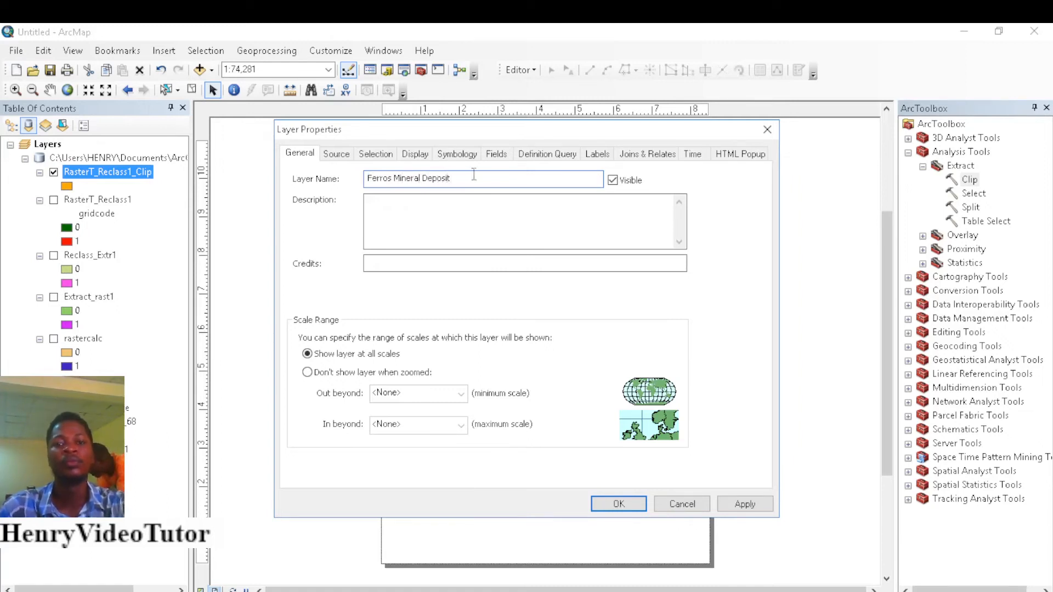
Step: Set the layer's label text size to 14 and apply the layer properties
left_click(598, 156)
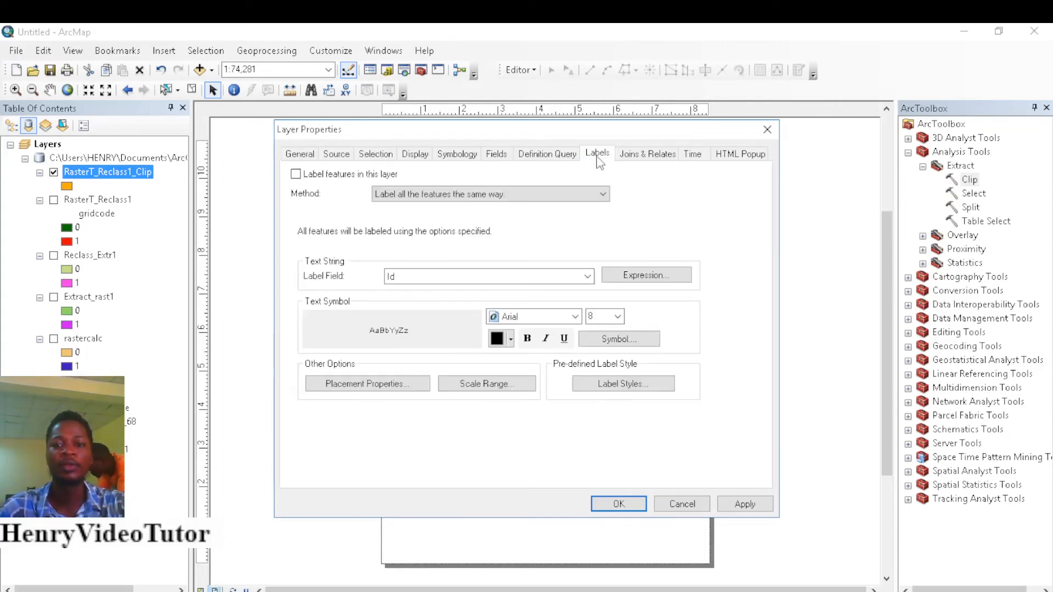
left_click(587, 276)
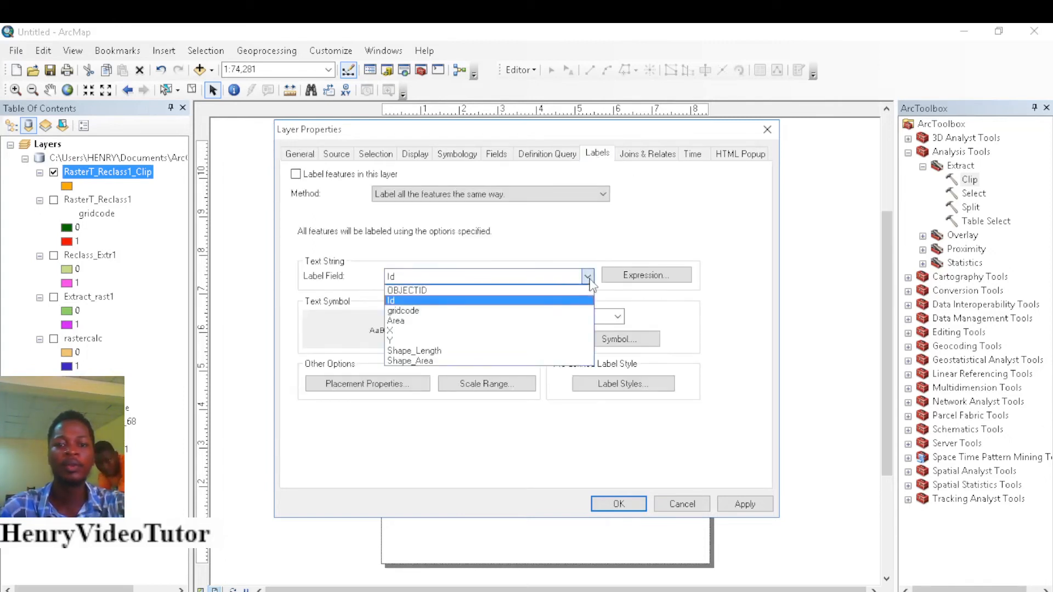
left_click(588, 277)
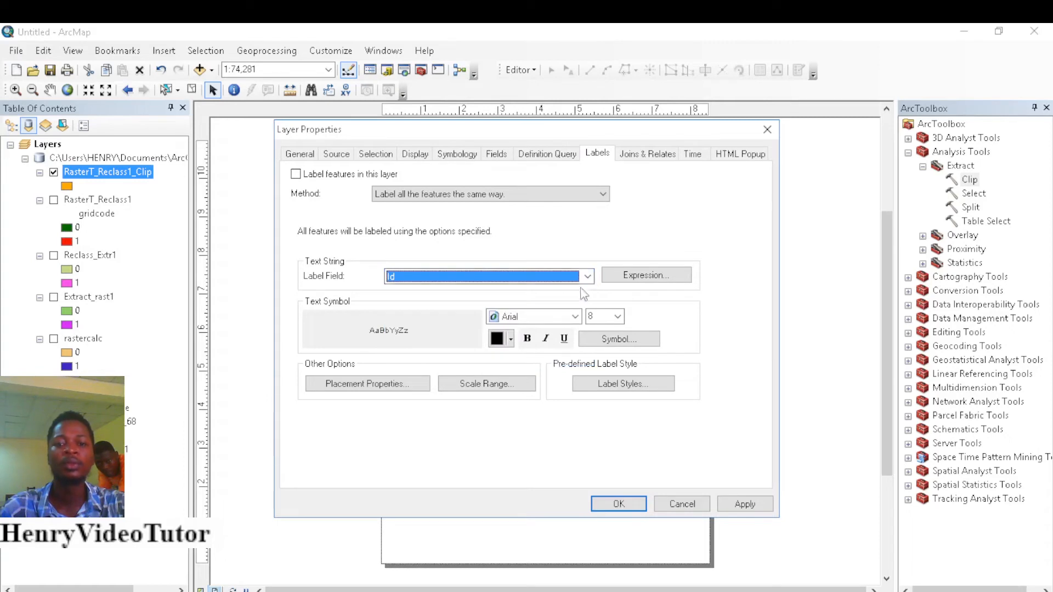
left_click(619, 317)
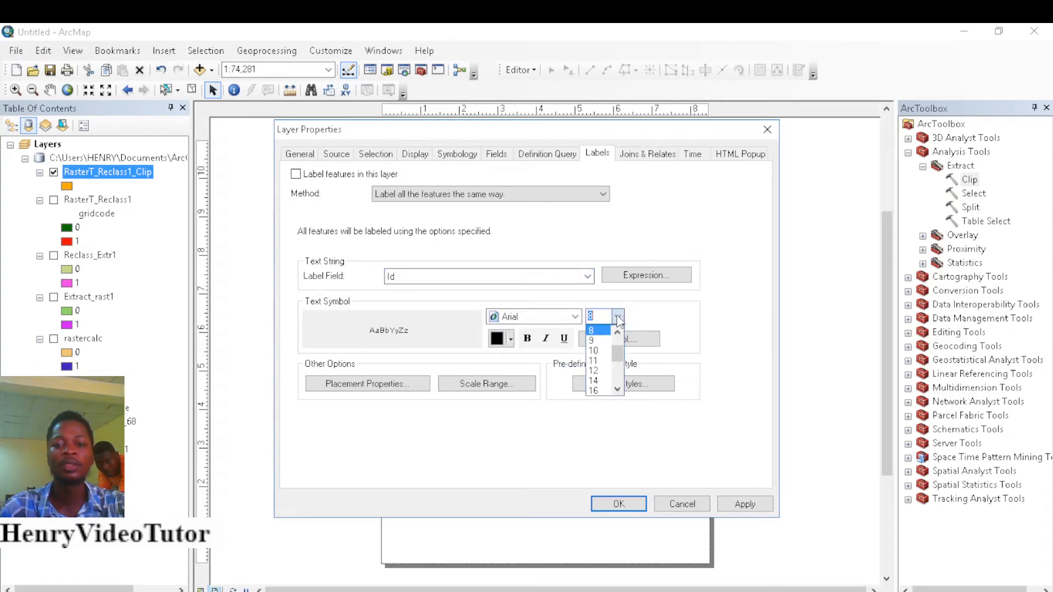
left_click(593, 381)
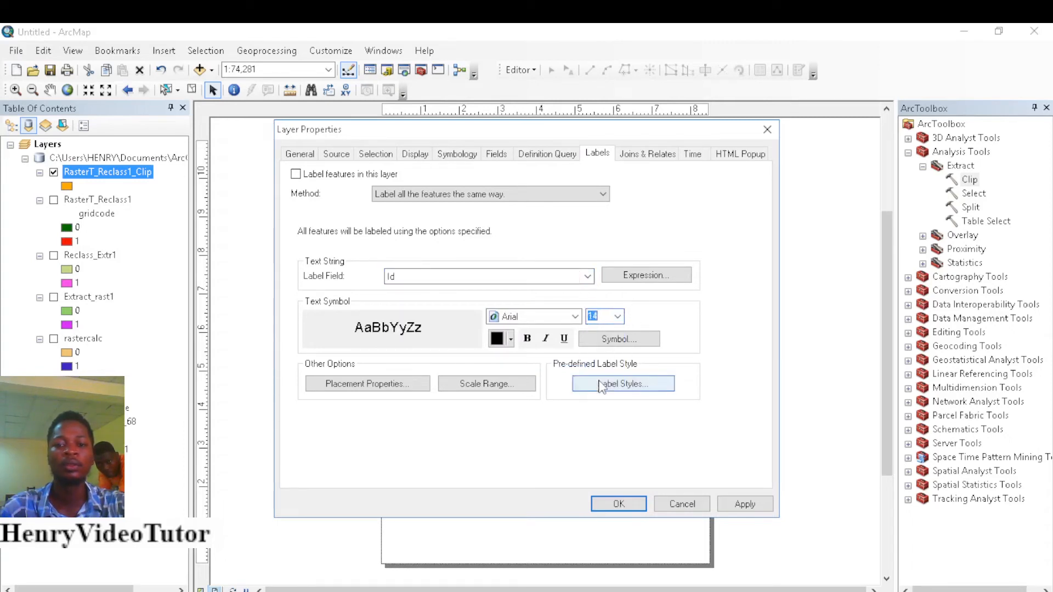
left_click(743, 503)
left_click(618, 503)
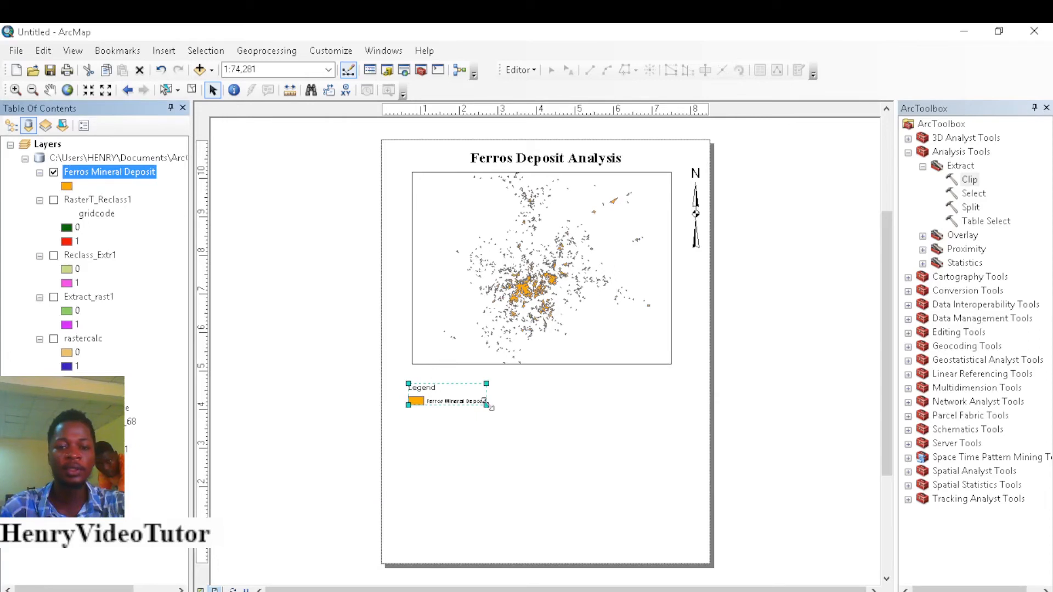
Step: Enlarge the legend and shift it slightly lower beneath the map frame
left_click_drag(487, 406, 546, 429)
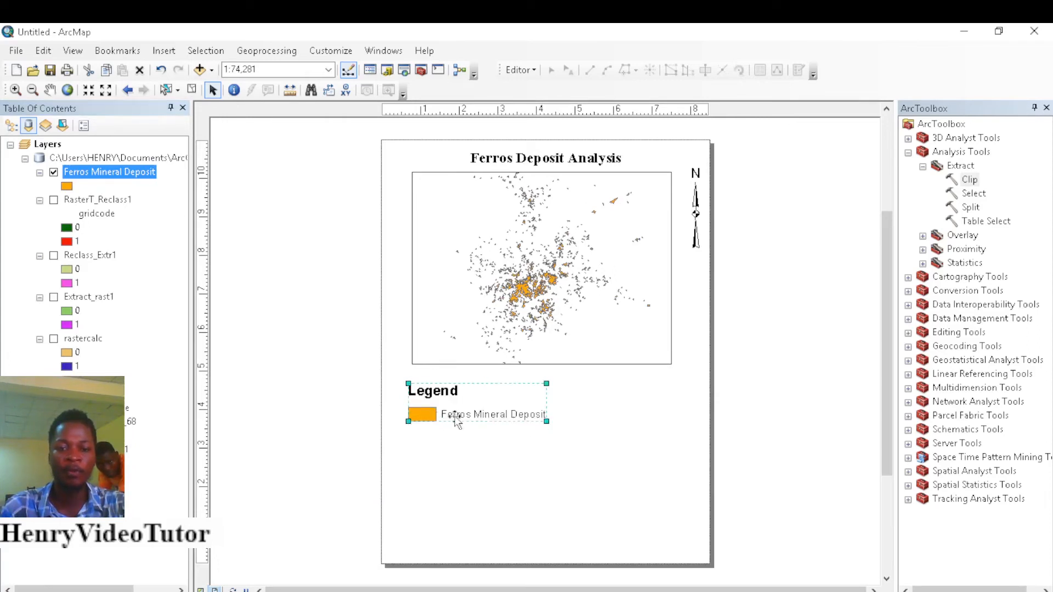
left_click_drag(489, 406, 487, 420)
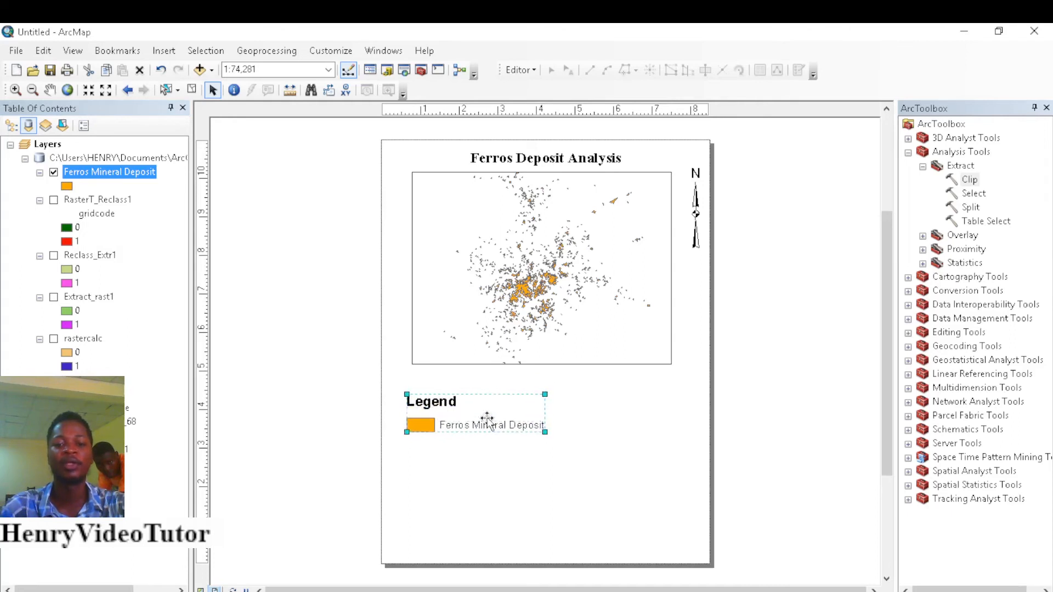
left_click(547, 498)
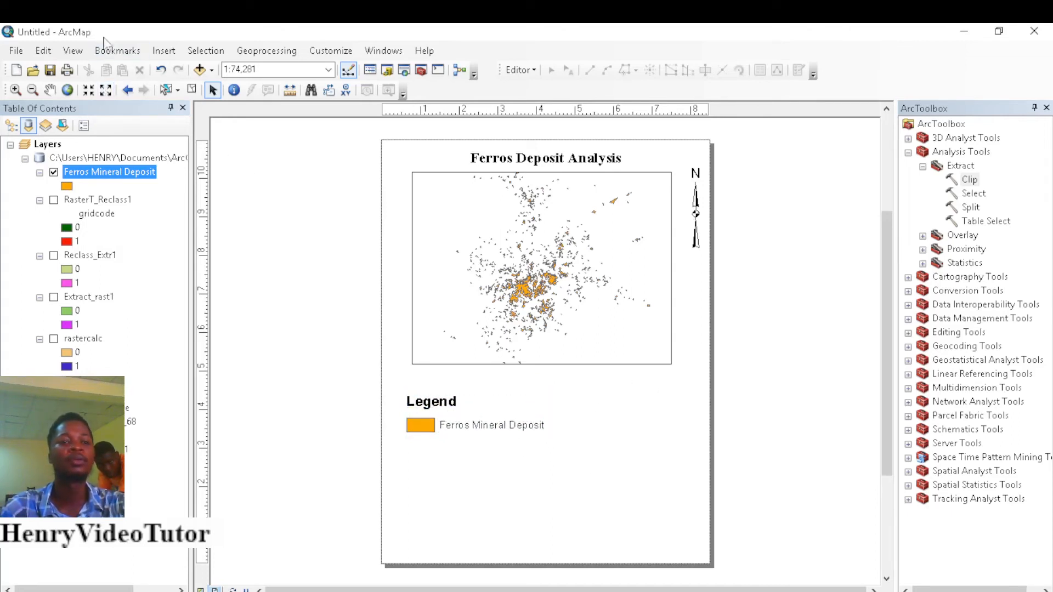
Step: Start inserting a scale bar and choose the Scale Line 3 style
left_click(163, 51)
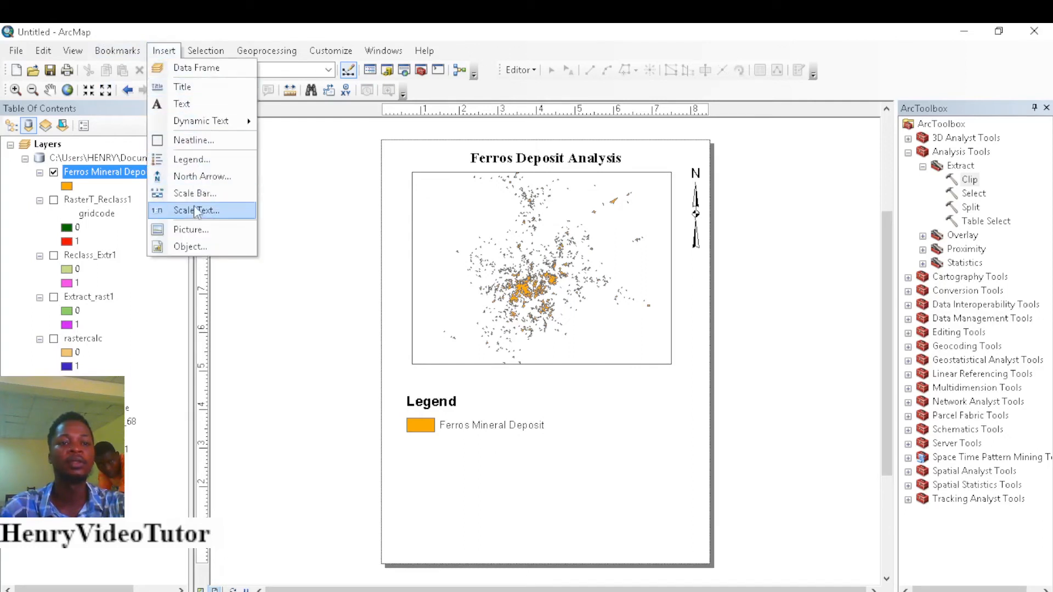
left_click(200, 196)
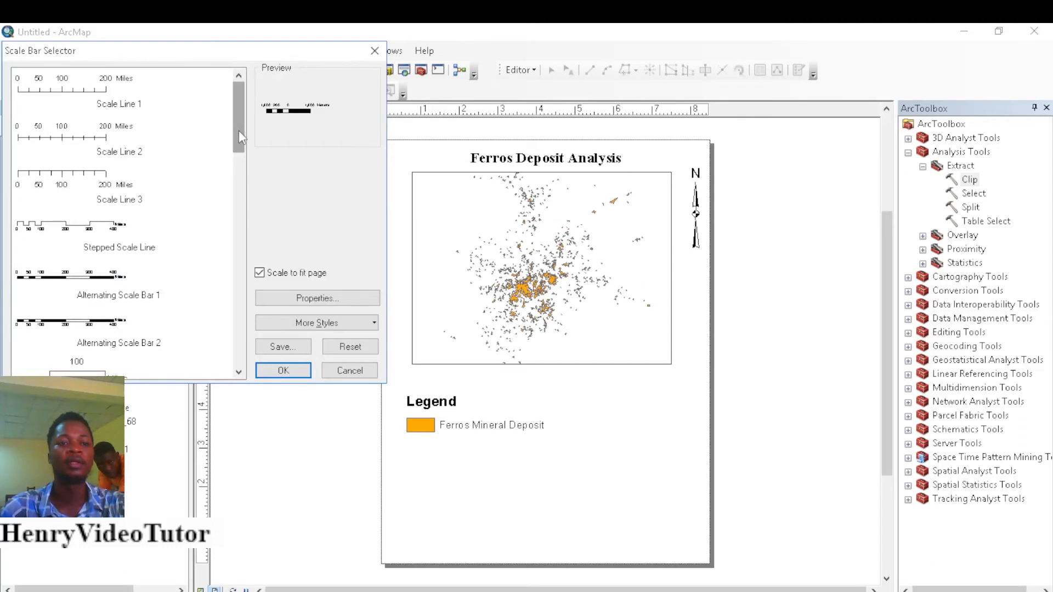
left_click_drag(238, 131, 245, 250)
scroll(130, 247, "up", 10)
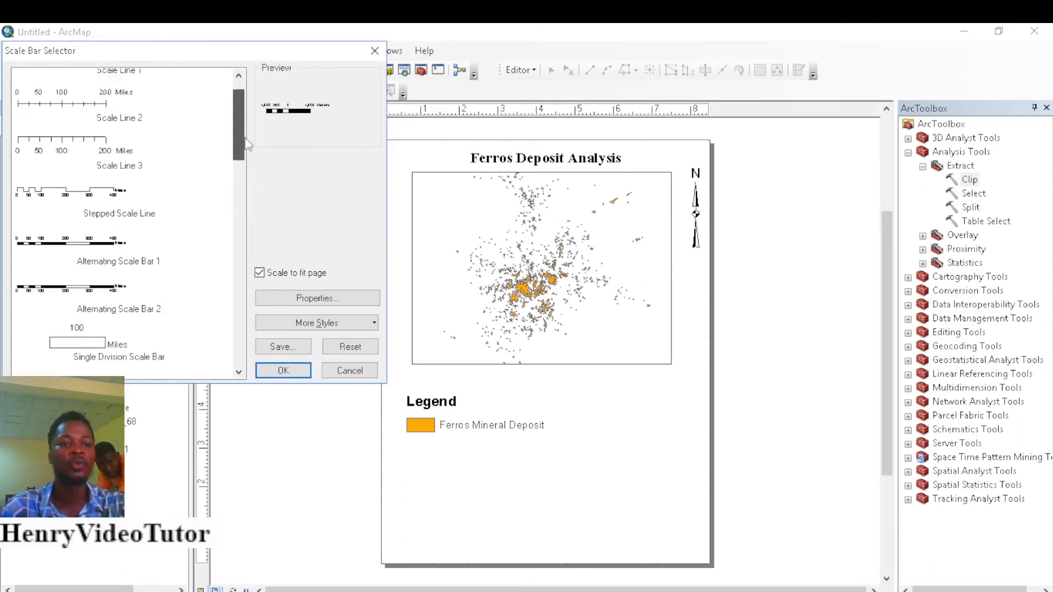
left_click(75, 160)
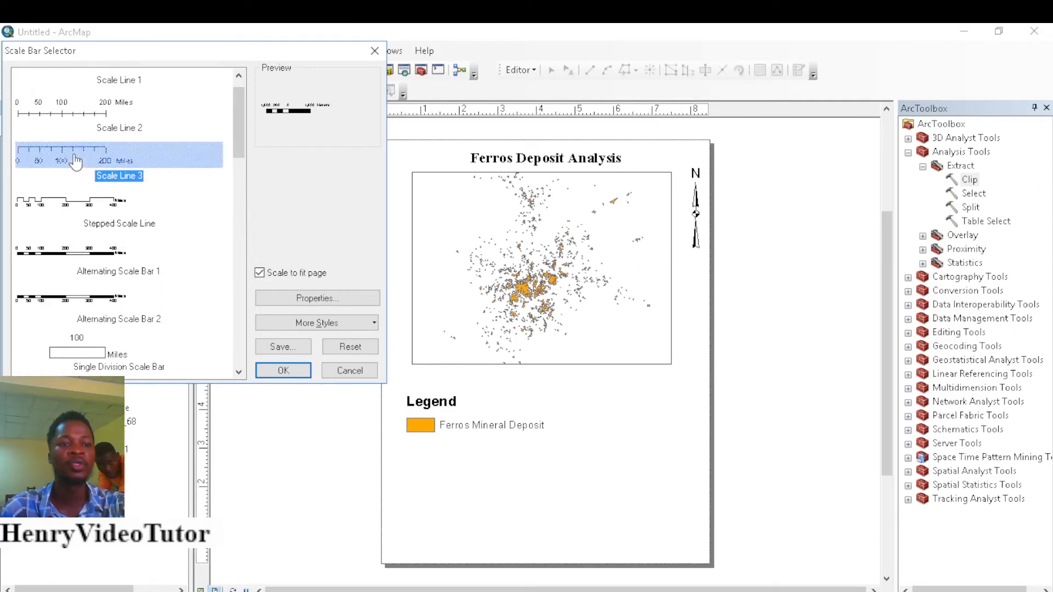
Step: Set the scale bar's division units to Kilometers and its unit label to "Km"
left_click(306, 299)
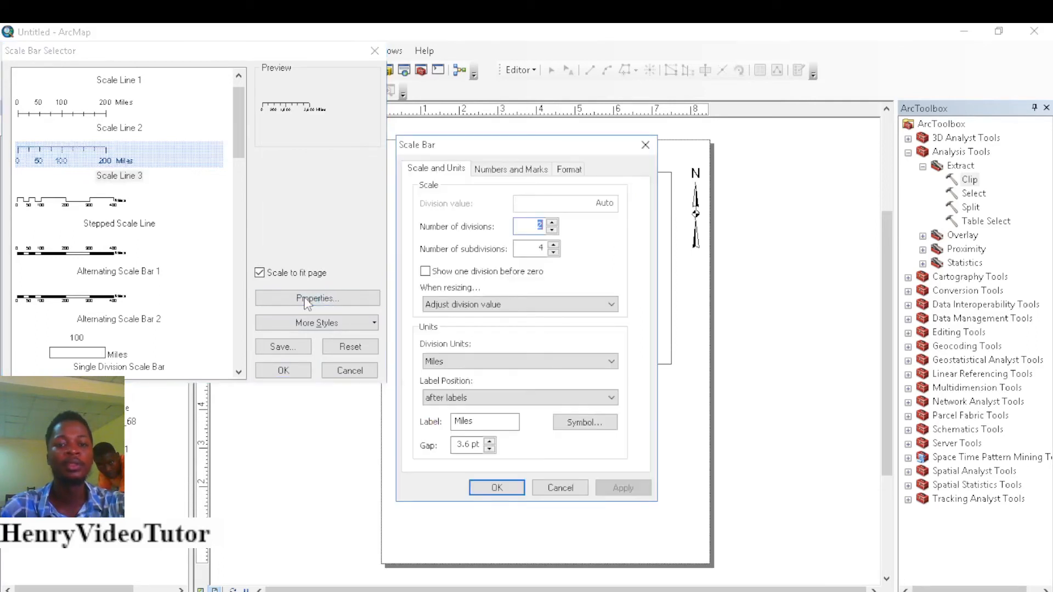
left_click(479, 367)
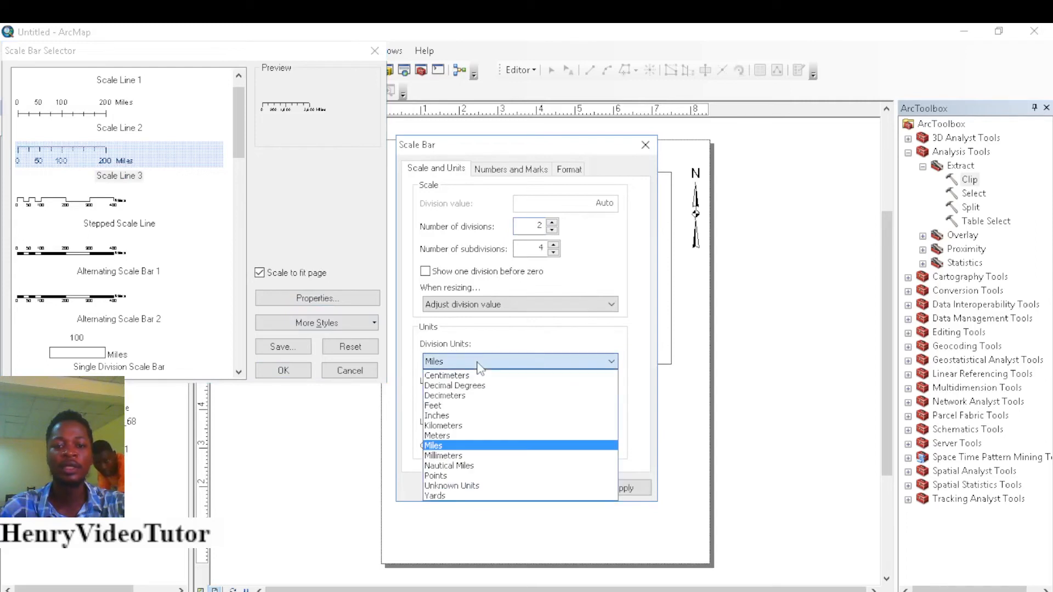
left_click(453, 424)
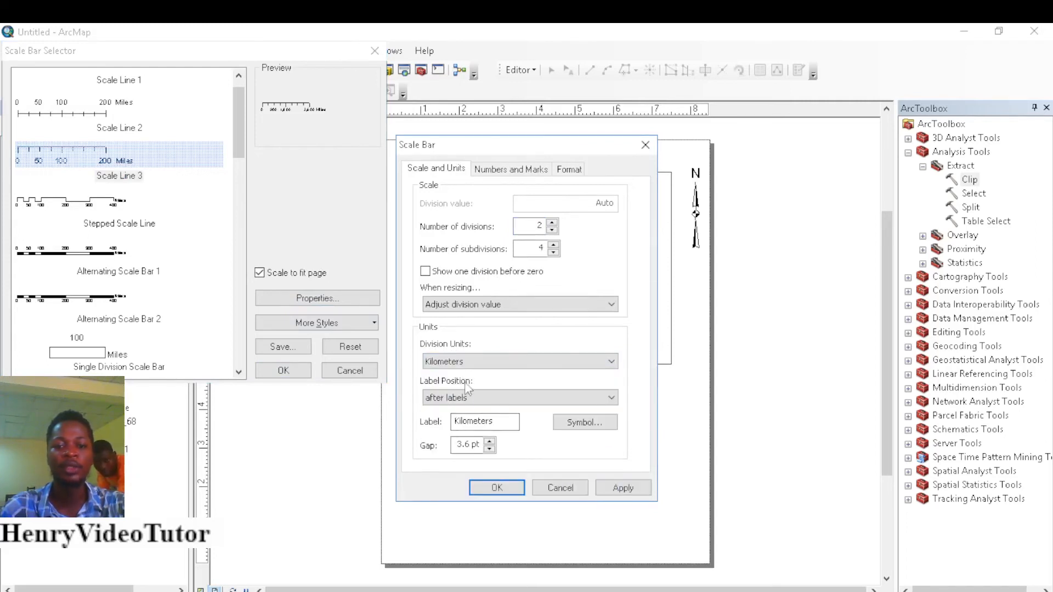
left_click_drag(496, 423, 444, 416)
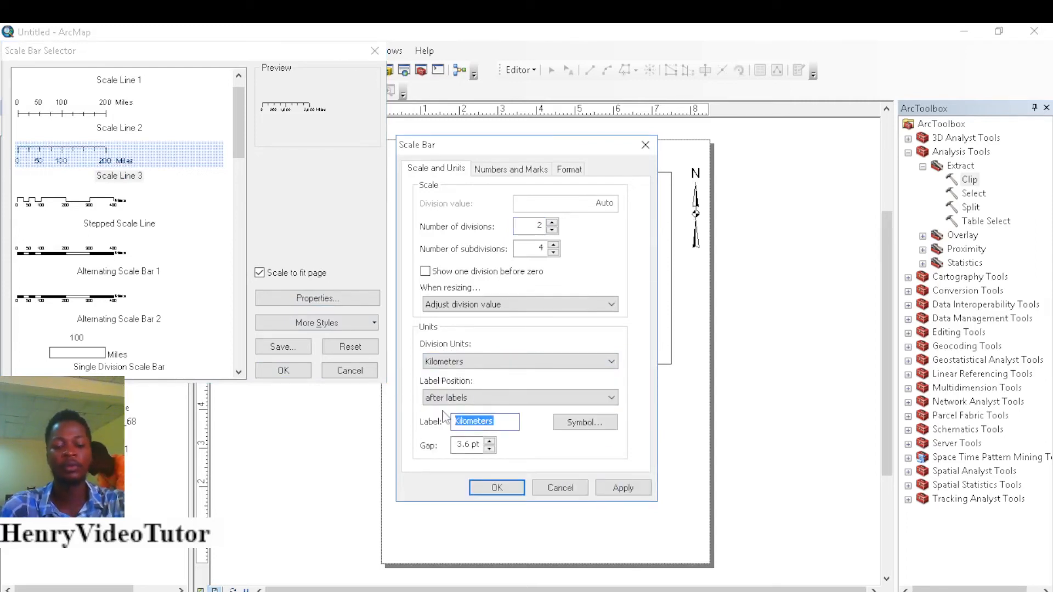
type("Km")
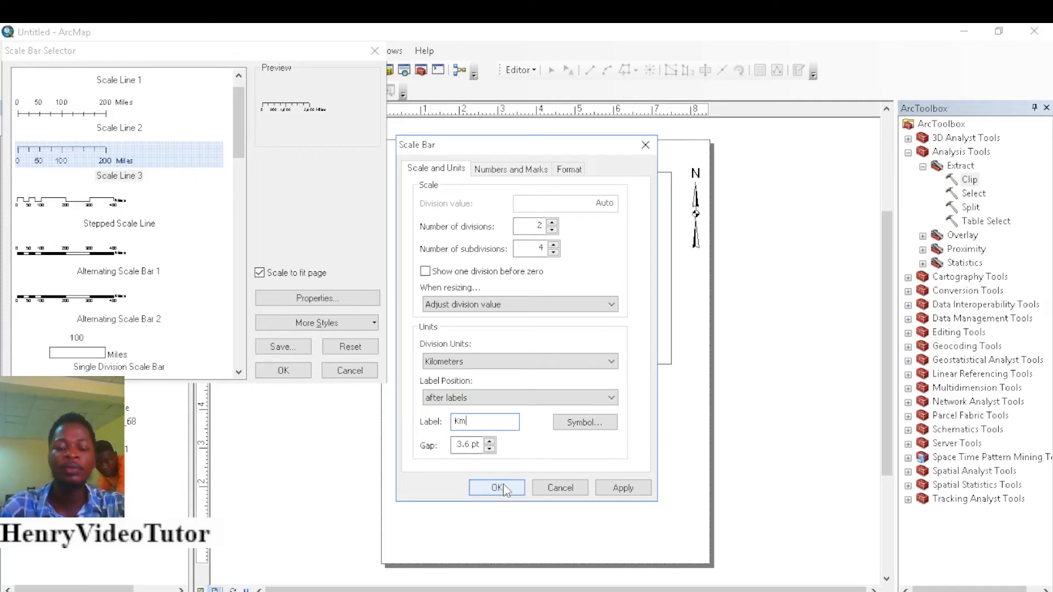
Step: Set the text size of the scale bar's unit label to 14
left_click(577, 430)
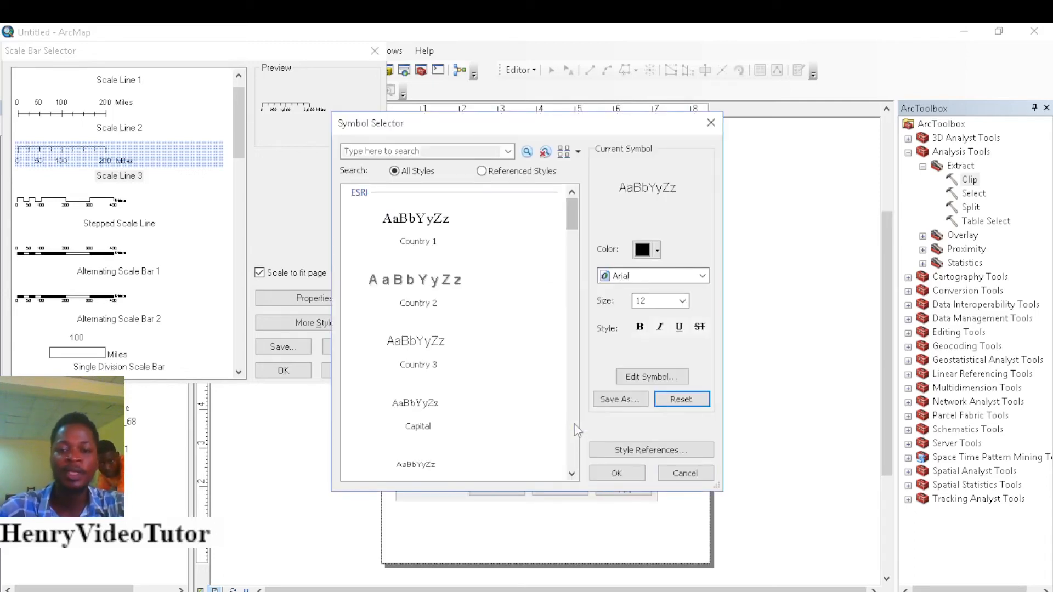
left_click(682, 300)
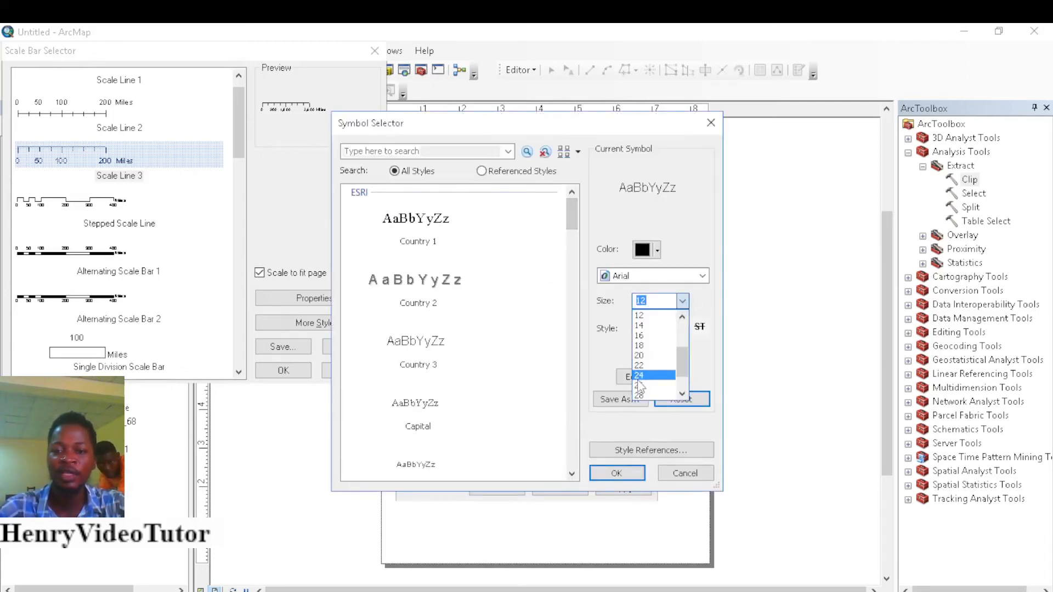
left_click(642, 326)
left_click(616, 473)
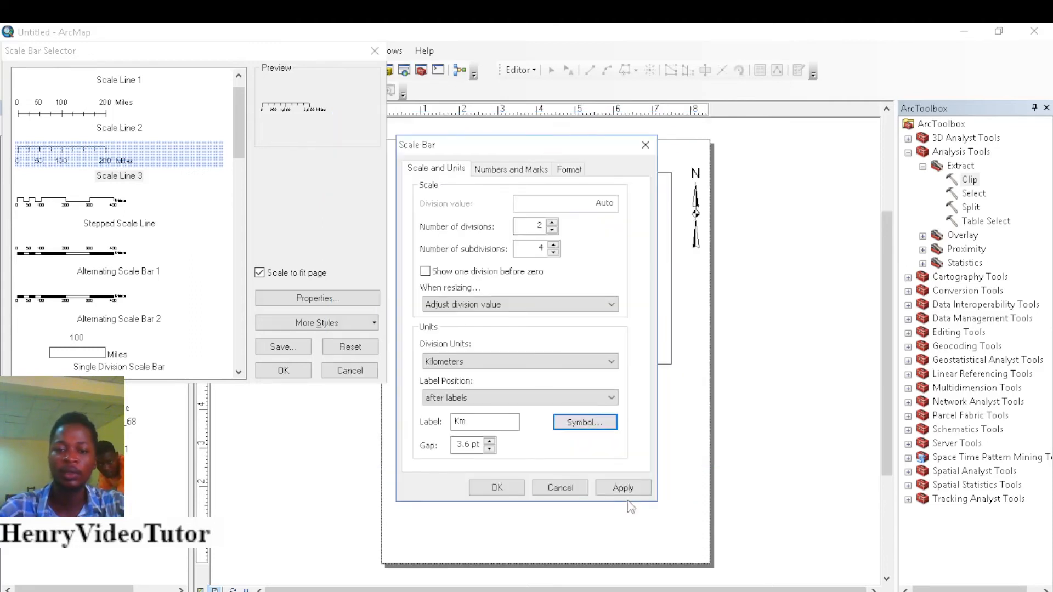
Step: Apply the scale bar settings, insert the scale bar and place it below the map frame's right side, level with the legend
left_click(623, 488)
left_click(496, 488)
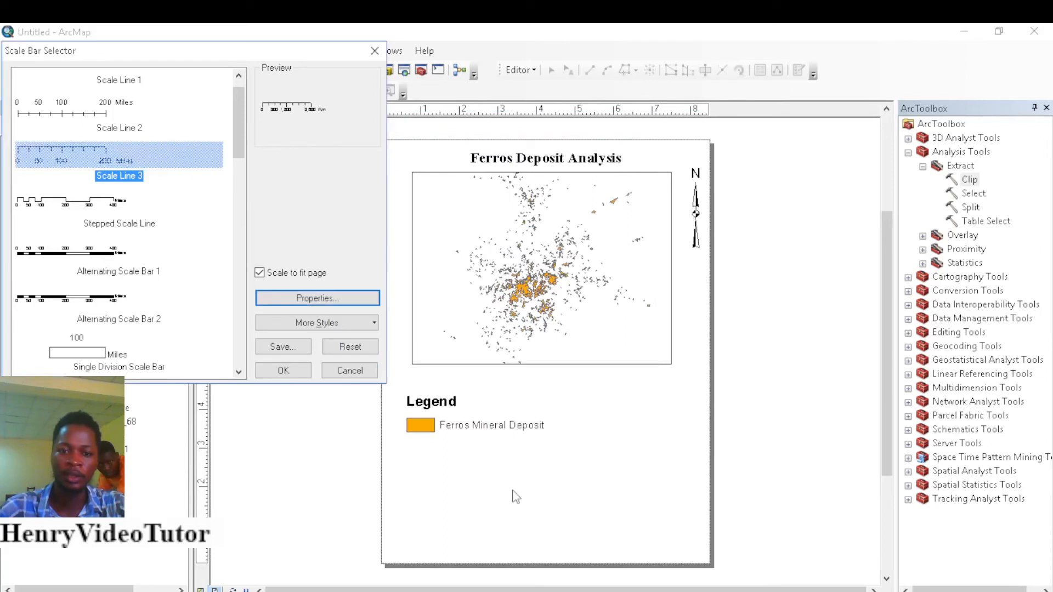
left_click(283, 370)
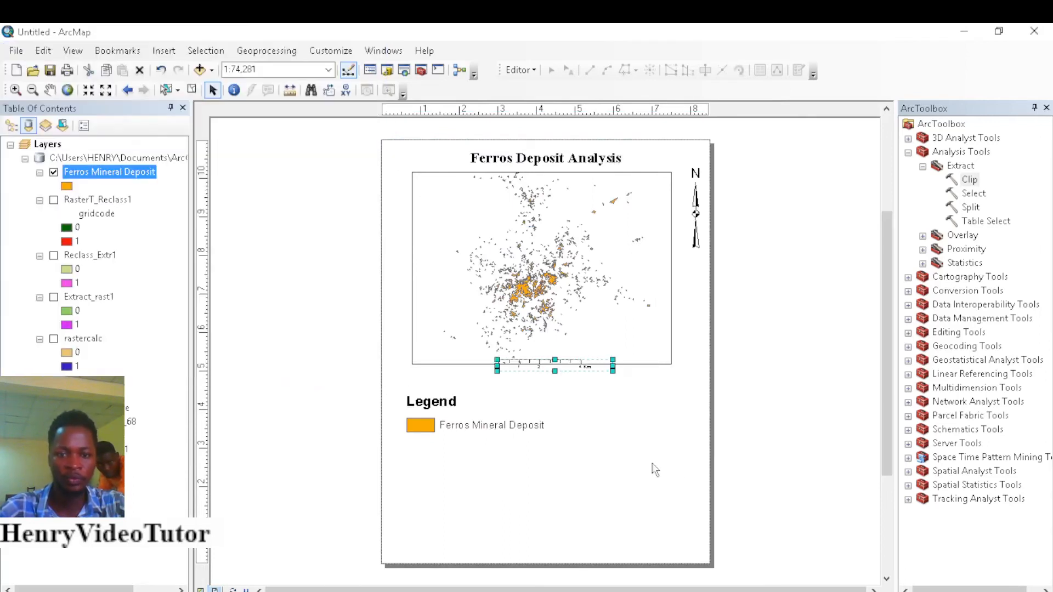
left_click_drag(598, 377, 662, 405)
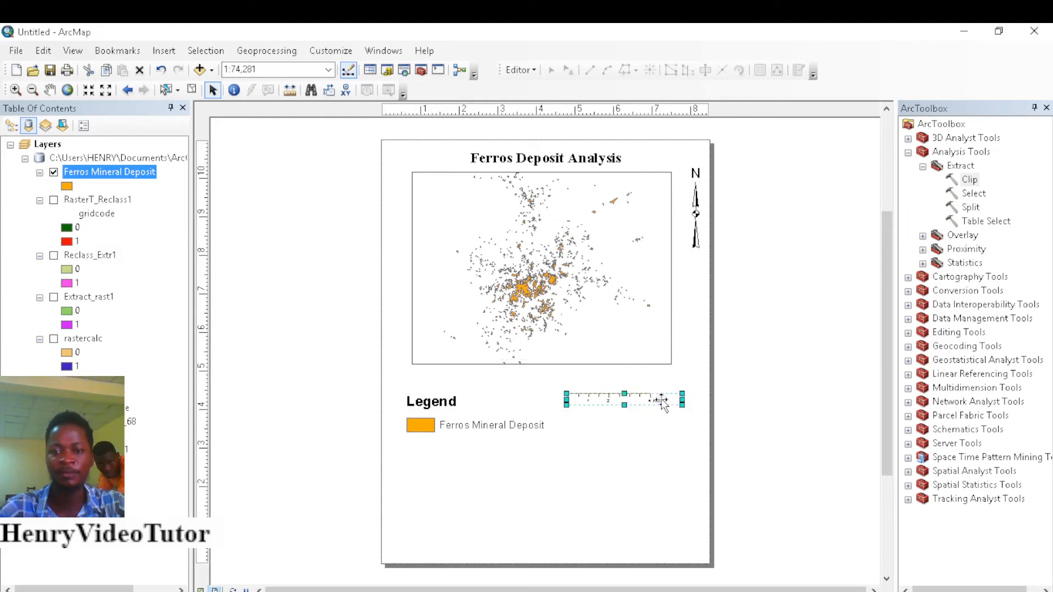
Step: Start a new reference grid for the map's data frame and choose the Measured Grid type
left_click(626, 449)
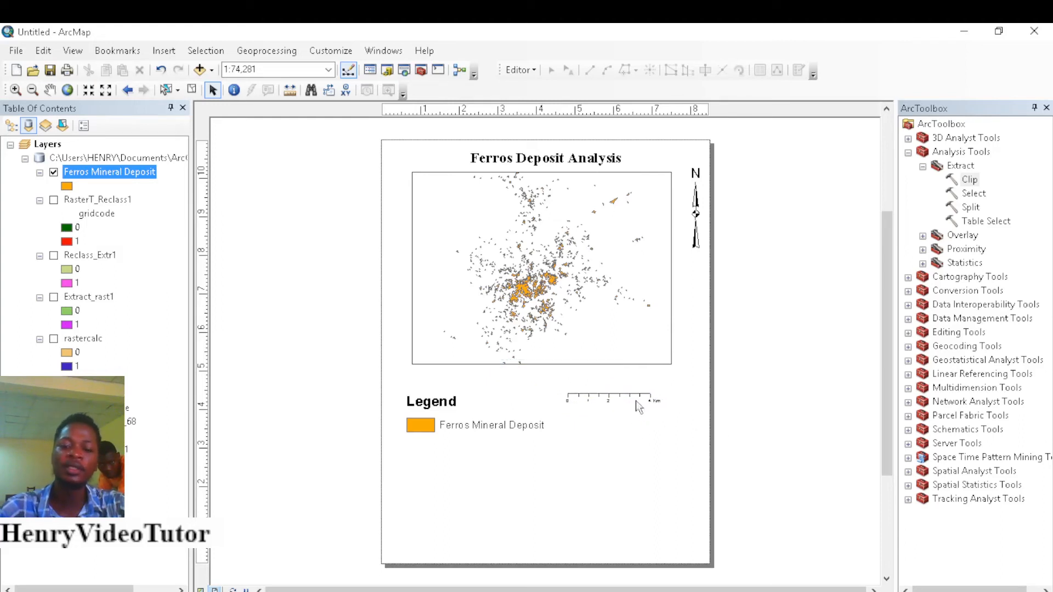
left_click(546, 361)
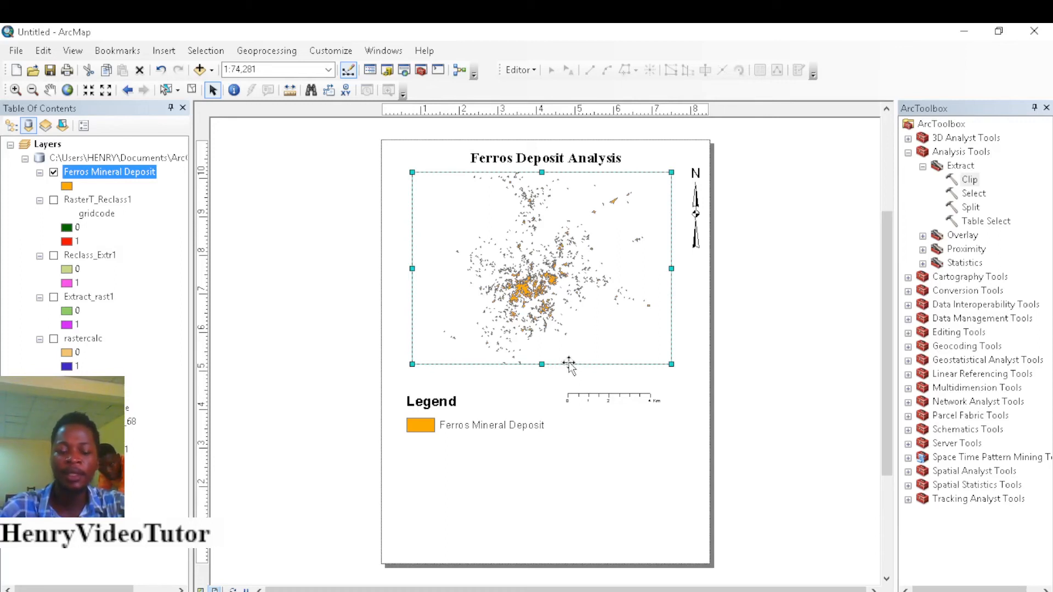
right_click(569, 364)
left_click(587, 355)
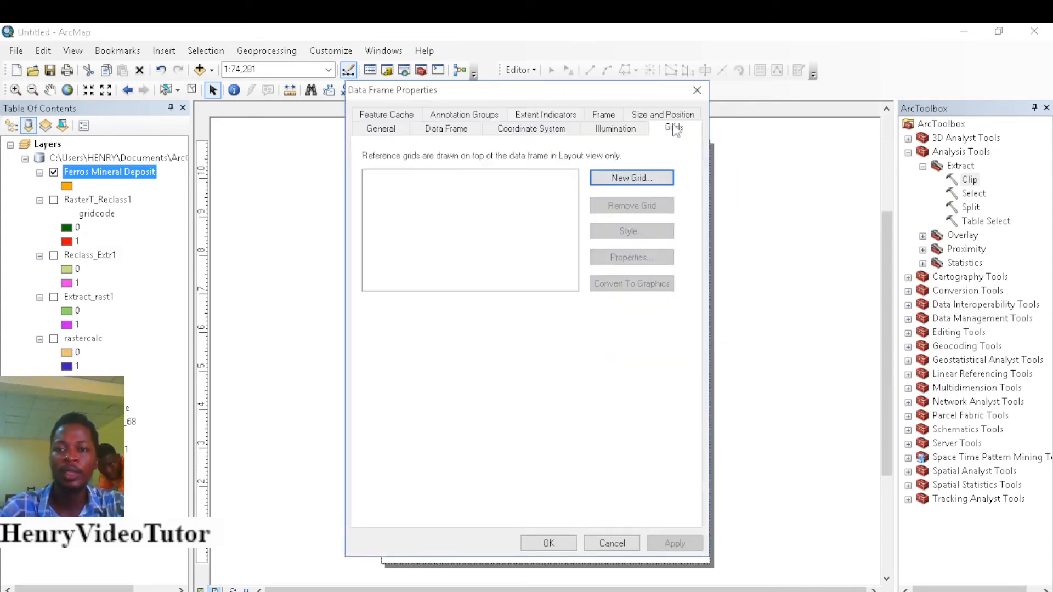
left_click(632, 178)
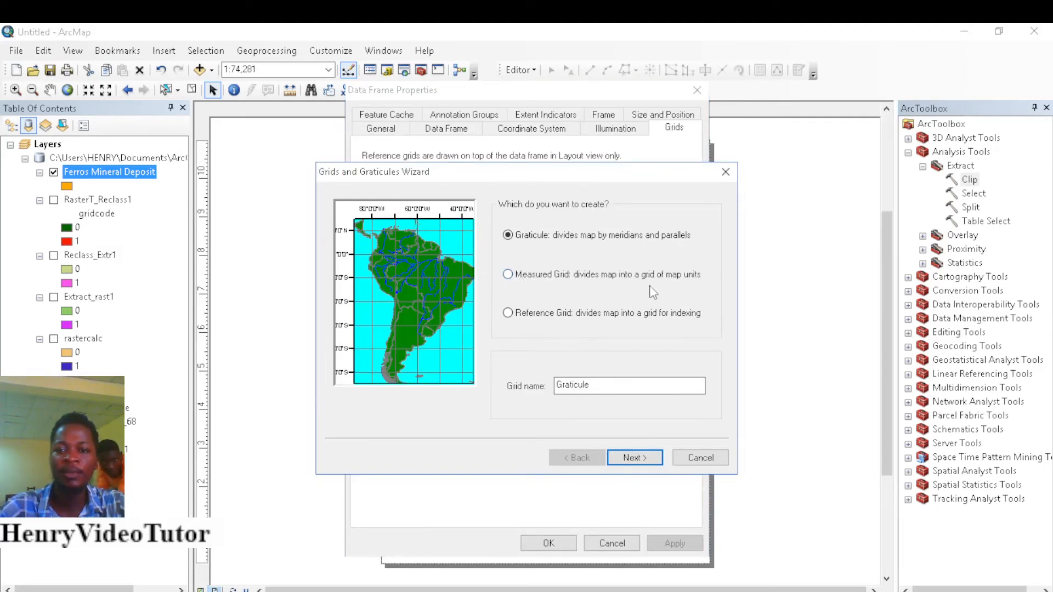
left_click(509, 275)
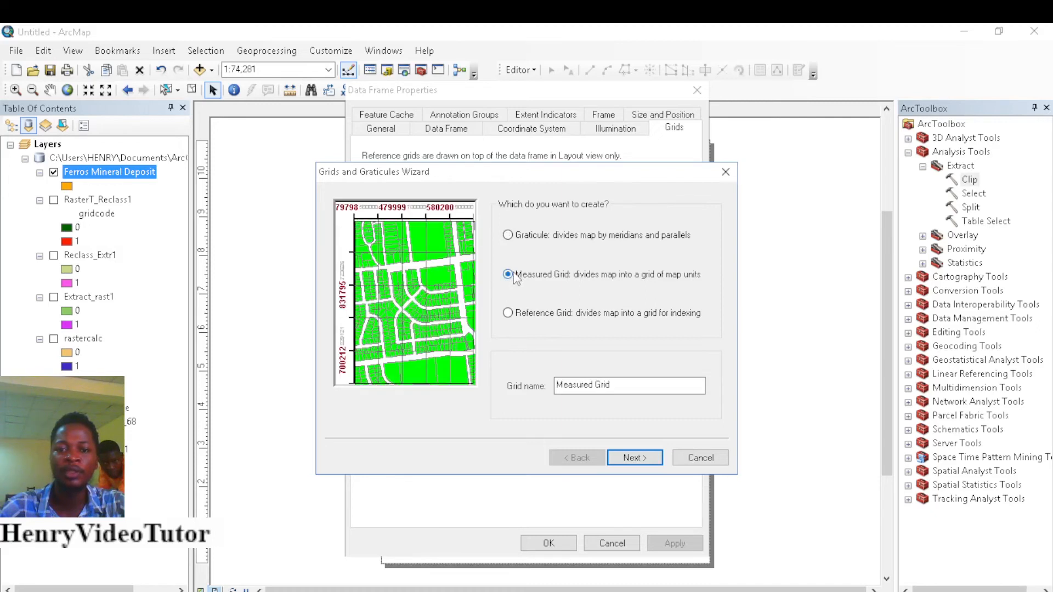
left_click(630, 459)
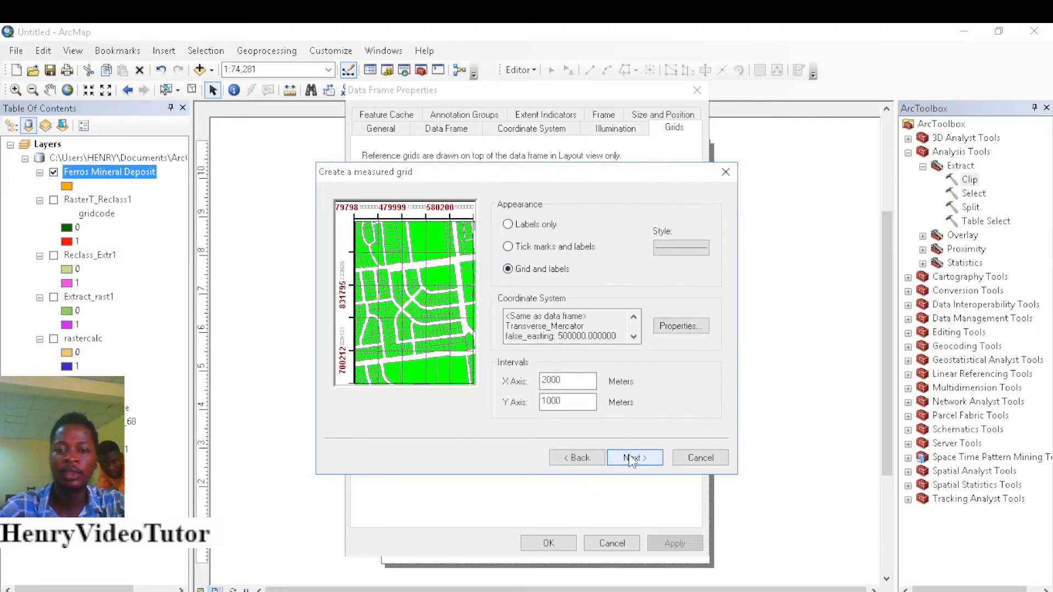
Step: Set the measured grid's appearance to labels only and finish creating it with the default axis and border settings
left_click(534, 229)
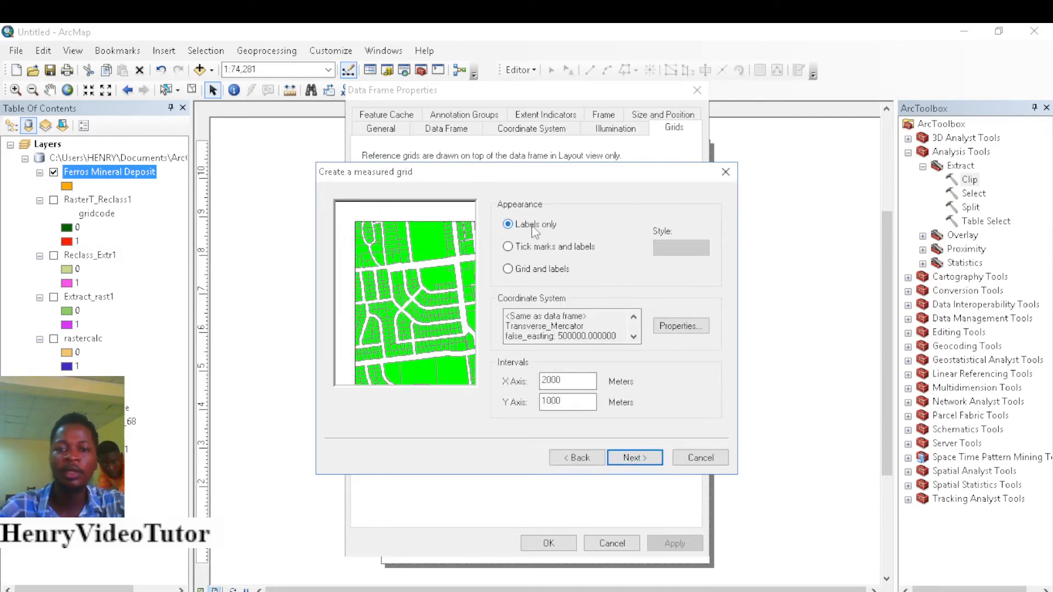
left_click(634, 460)
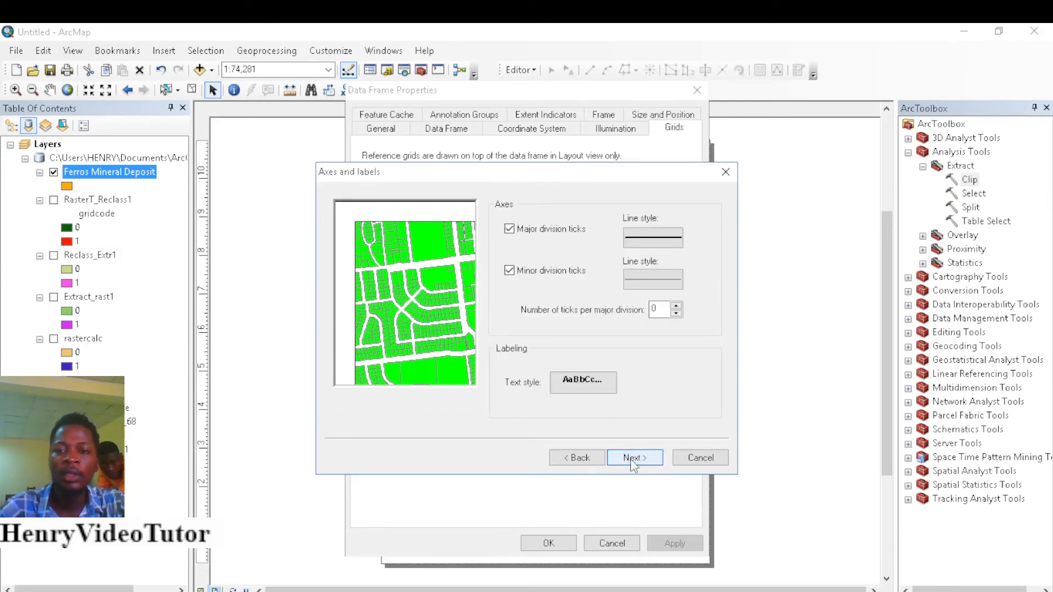
left_click(633, 461)
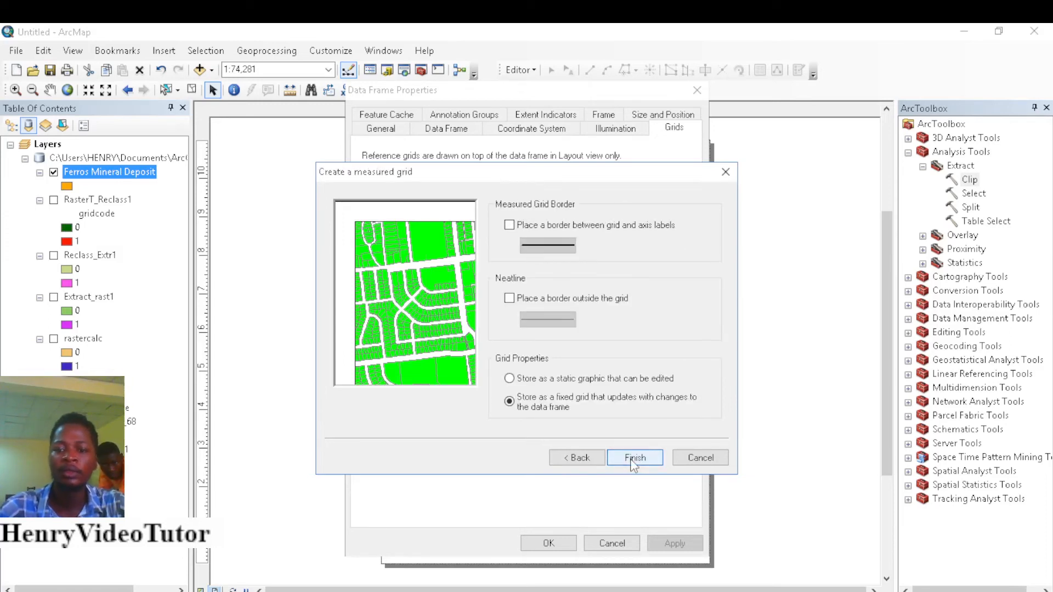
left_click(635, 461)
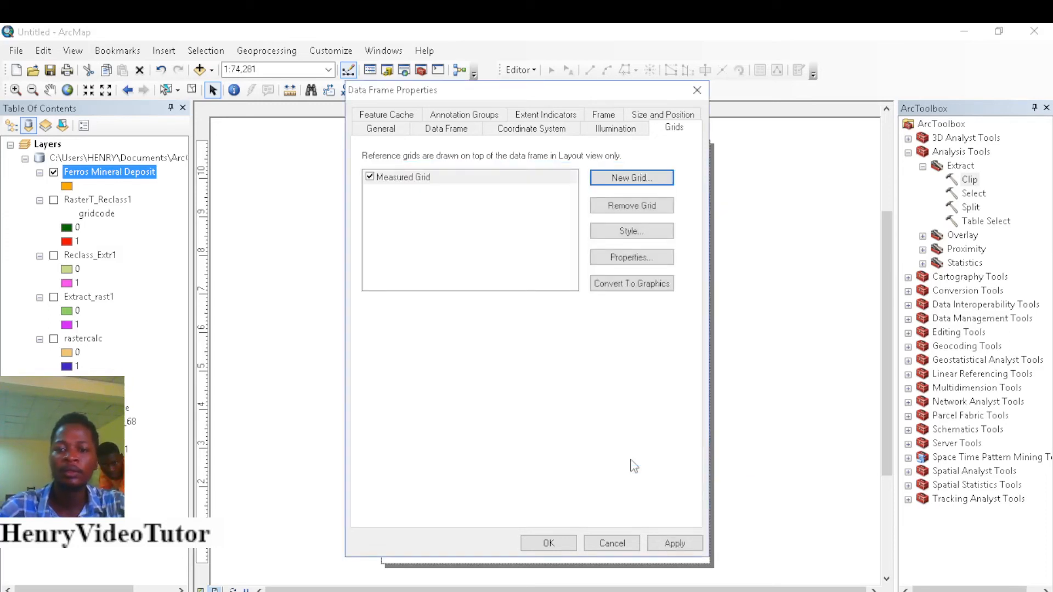
Step: Limit the measured grid's labels to the left and bottom axes, set its X axis interval to 1000 meters and apply the settings
left_click(629, 256)
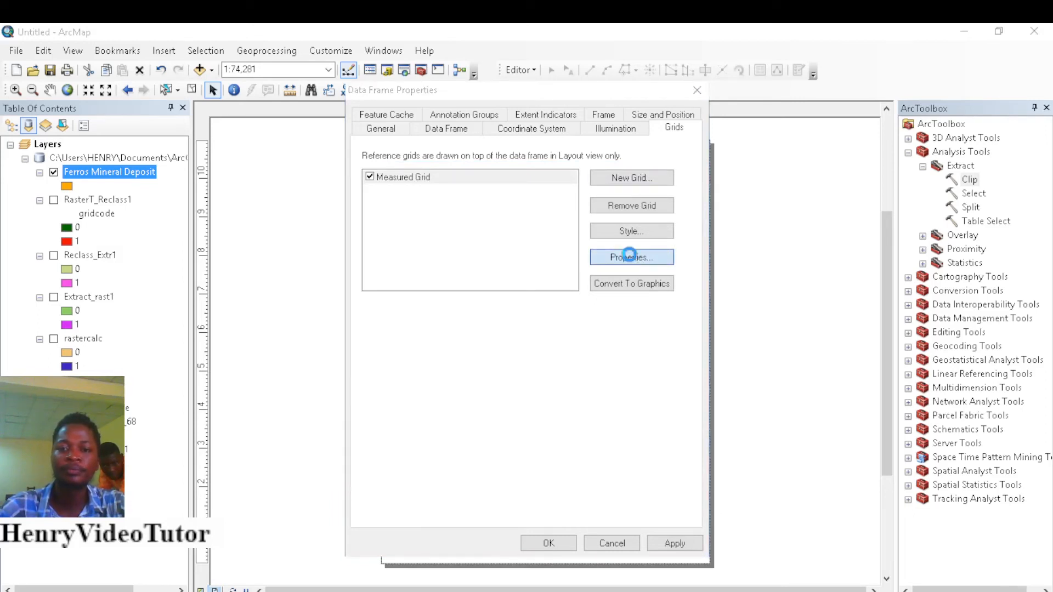
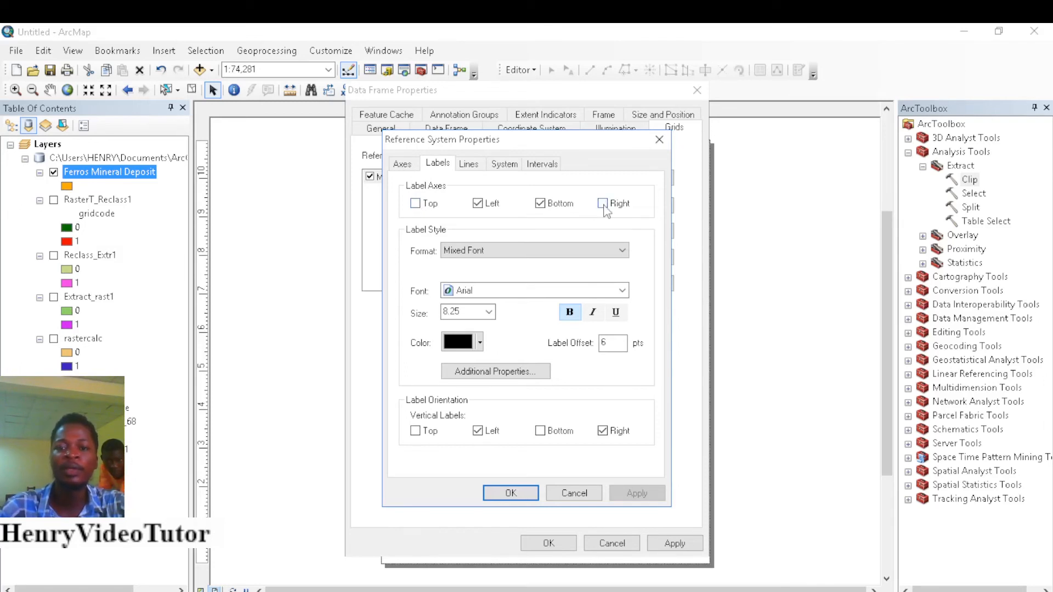
left_click(468, 164)
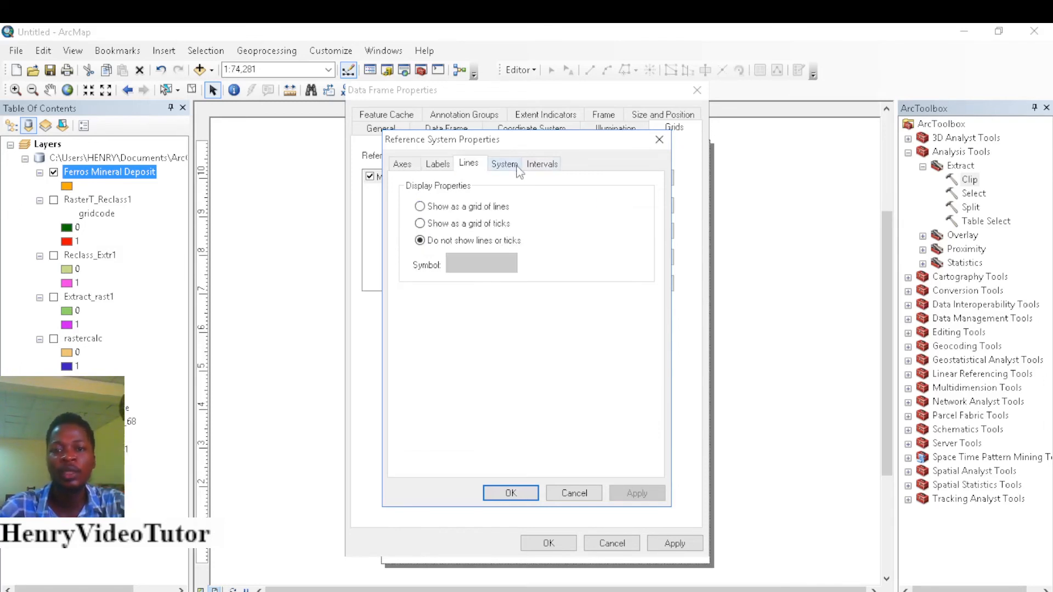
left_click(542, 164)
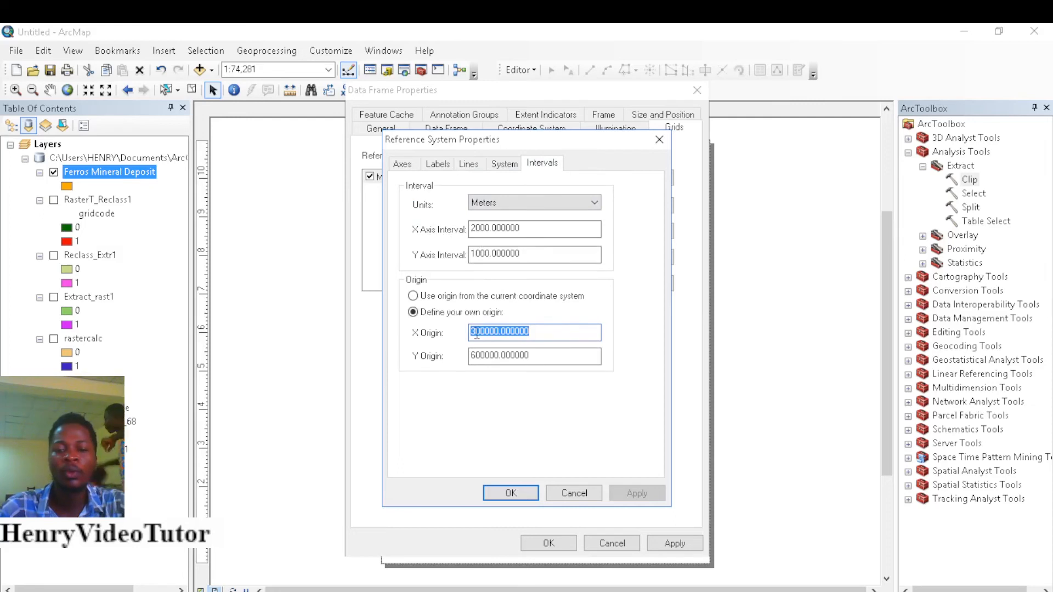
left_click(476, 229)
key("BackSpace")
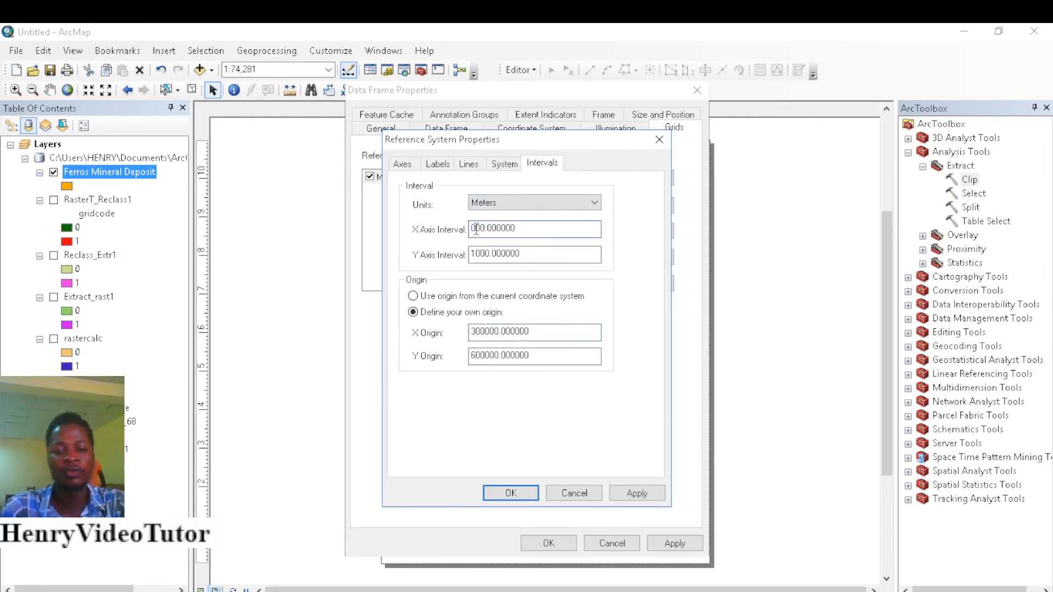
type("1")
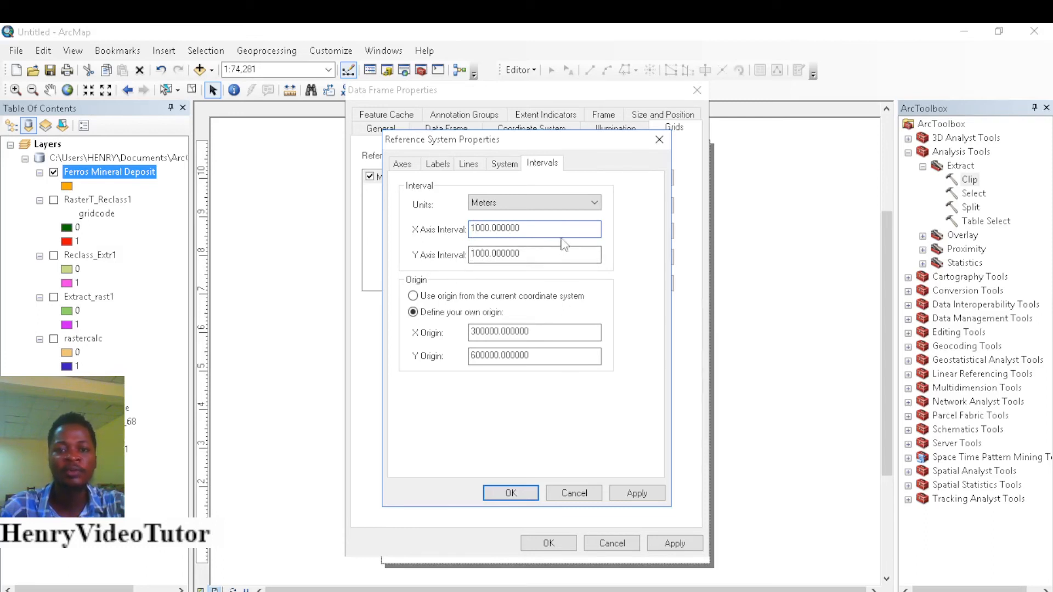
left_click(508, 204)
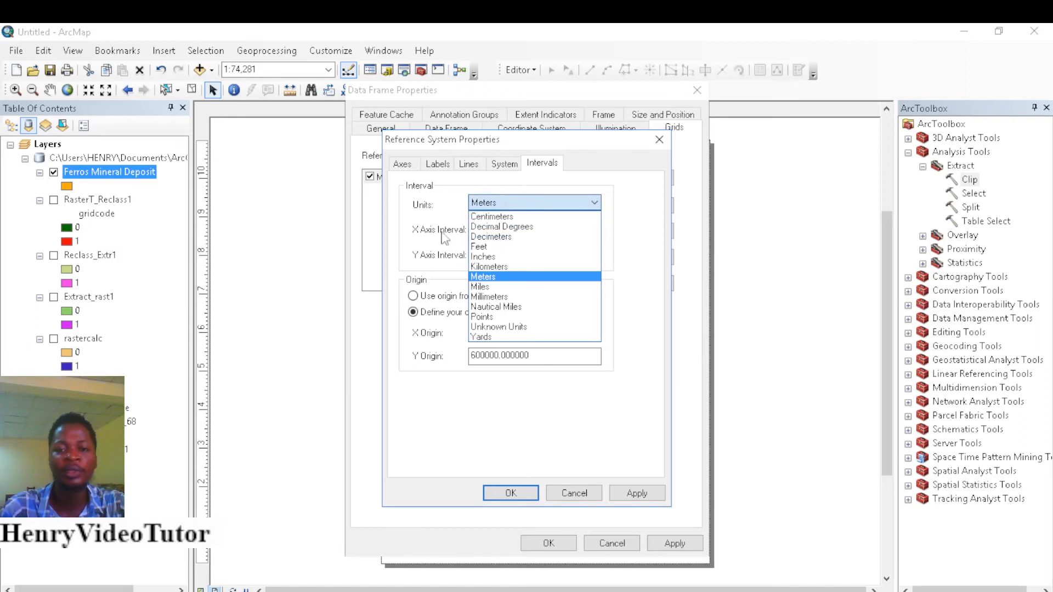
left_click(420, 237)
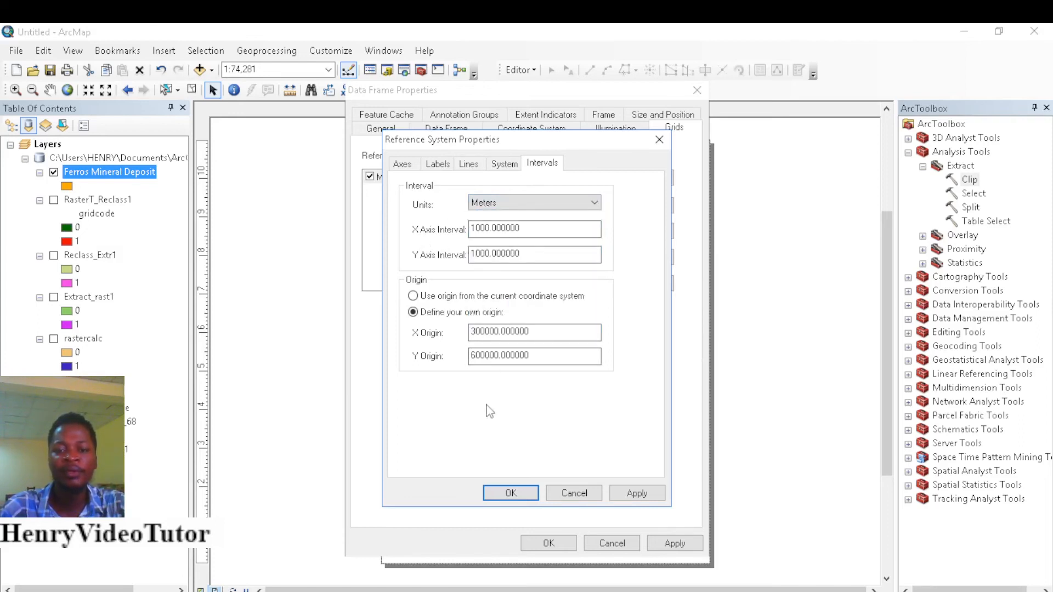
left_click(638, 498)
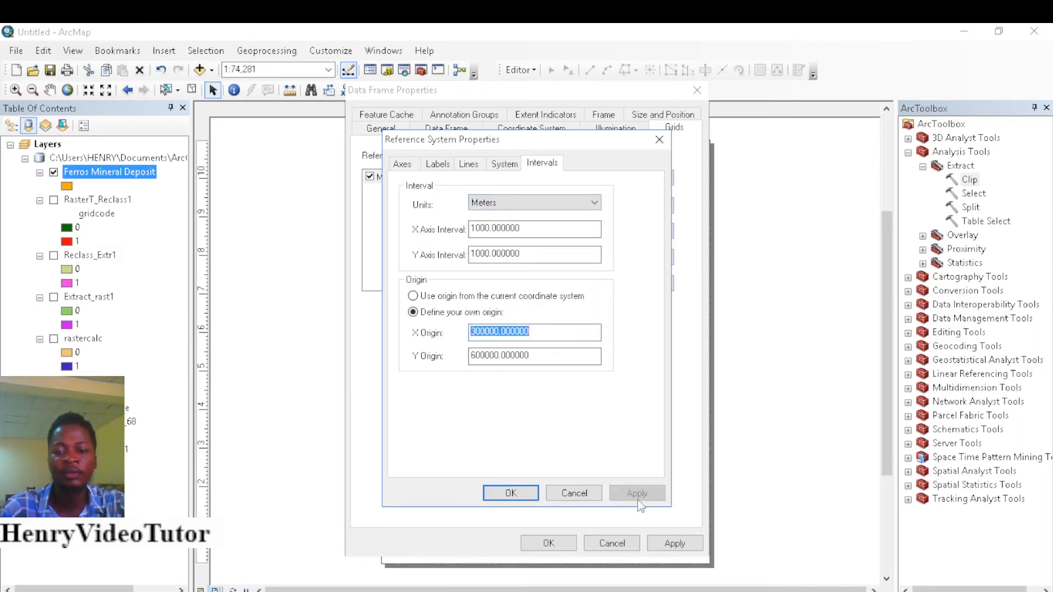
left_click(509, 493)
left_click(672, 545)
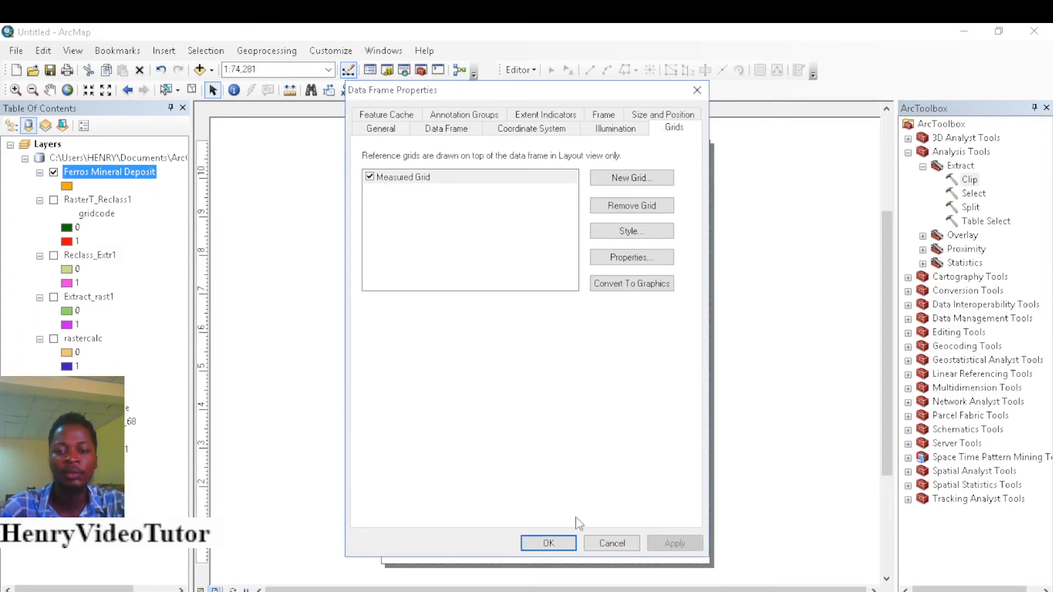
left_click(548, 543)
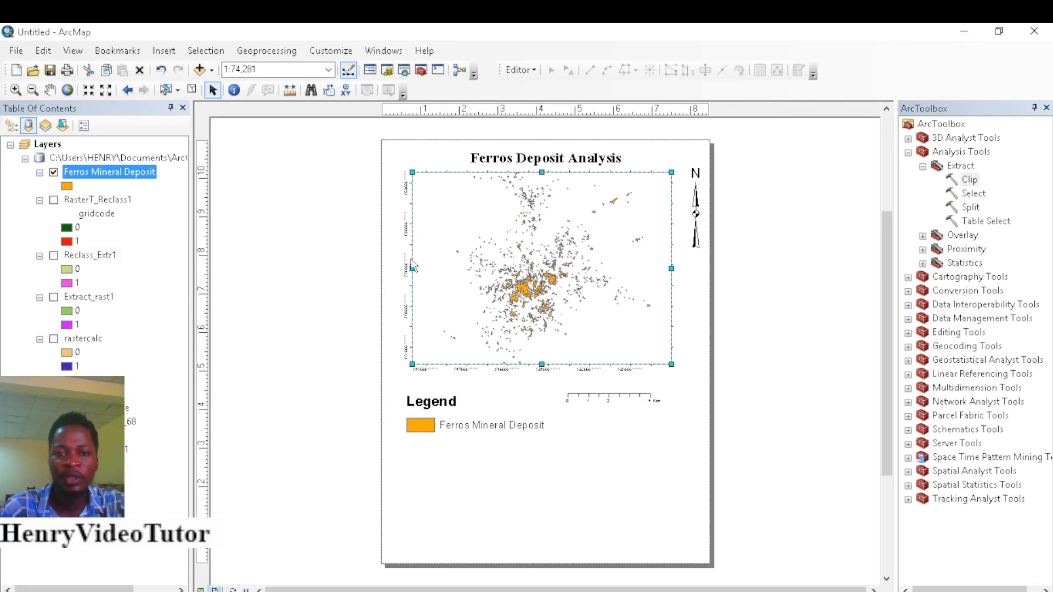
Step: Set the measured grid to use another coordinate system, choosing GCS_WGS_1984 from the layers' coordinate systems
right_click(561, 363)
left_click(590, 355)
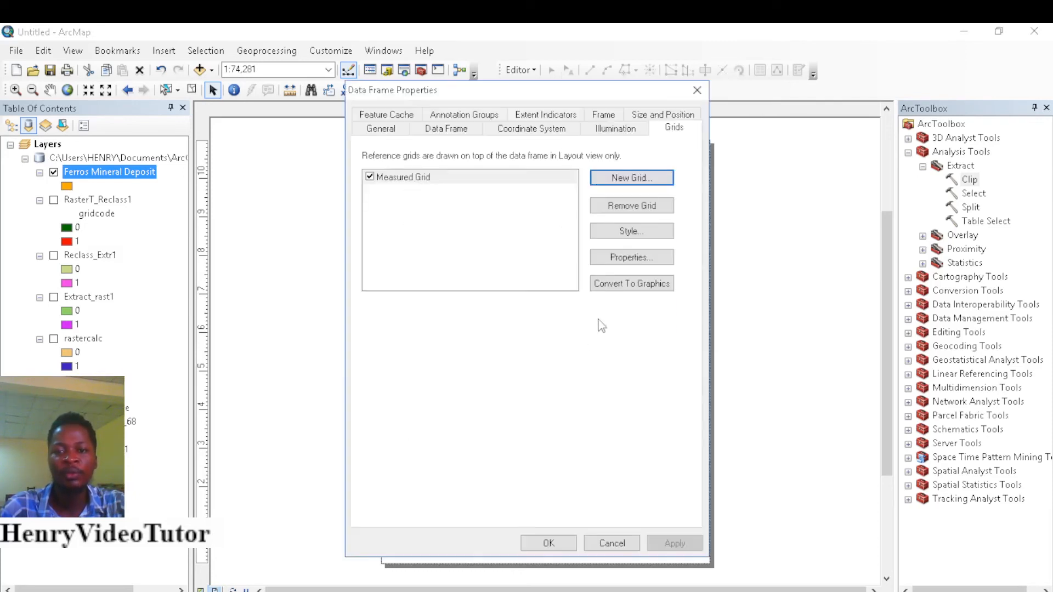
left_click(638, 259)
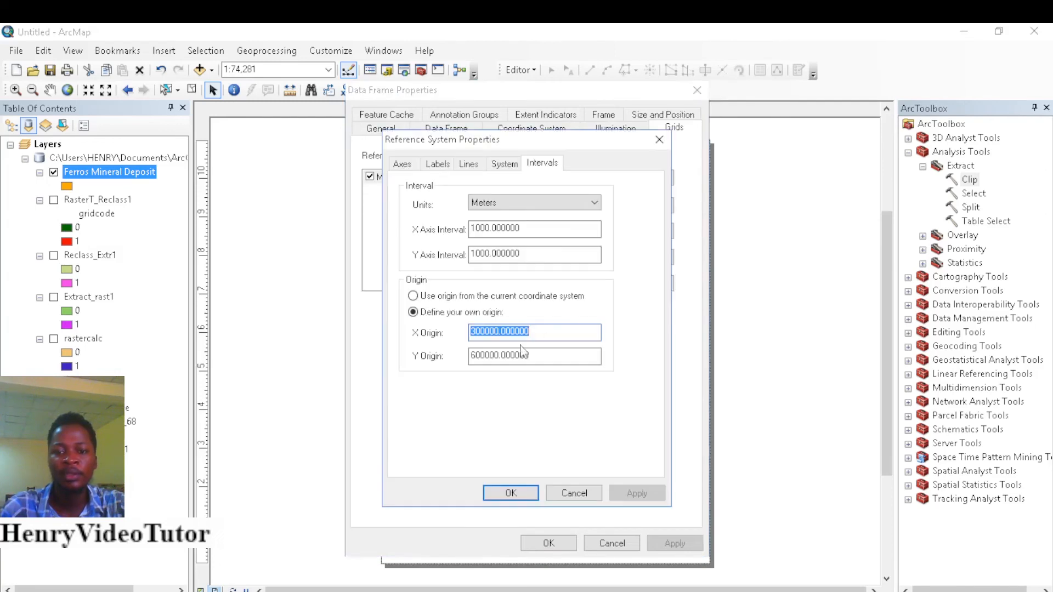
left_click(500, 167)
left_click(469, 167)
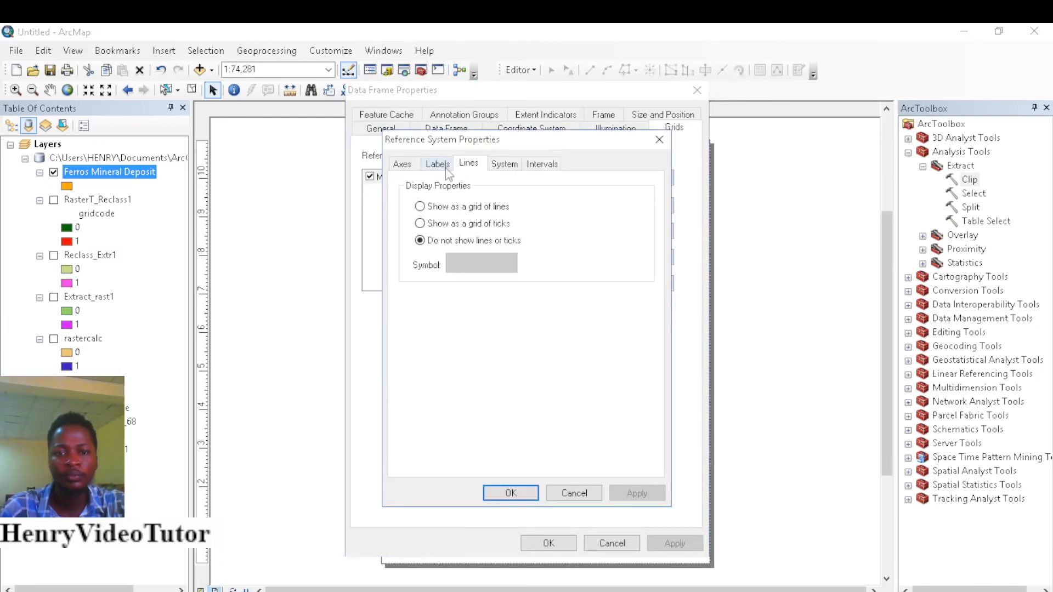
left_click(504, 166)
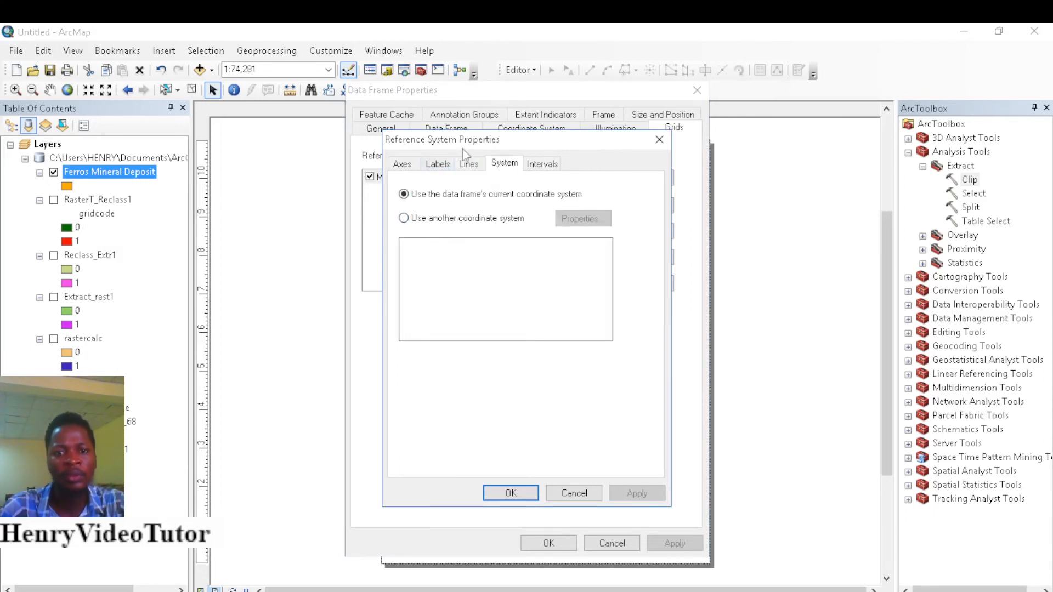
left_click(407, 221)
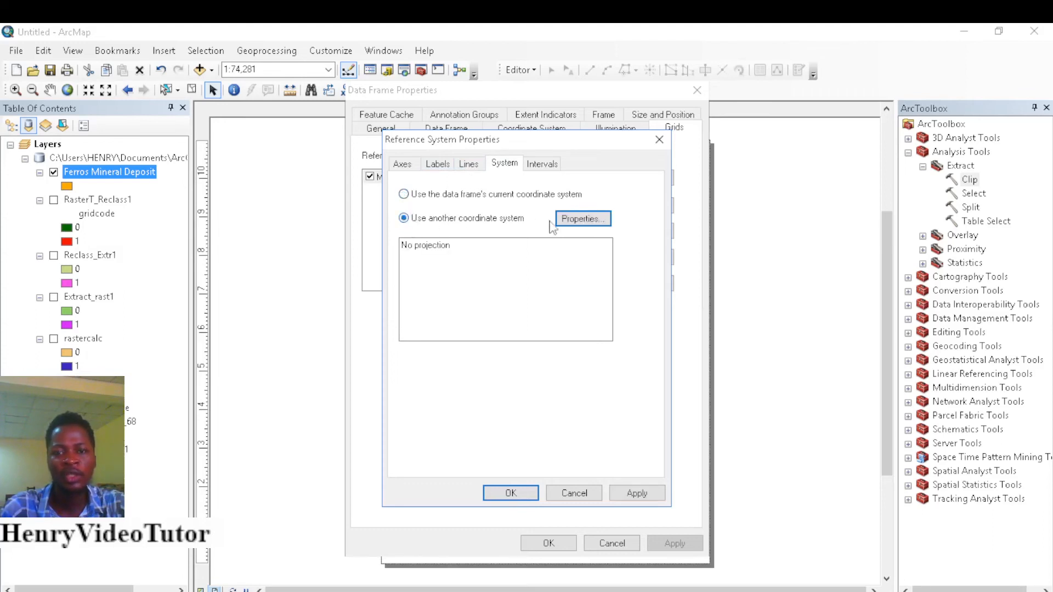
left_click(572, 216)
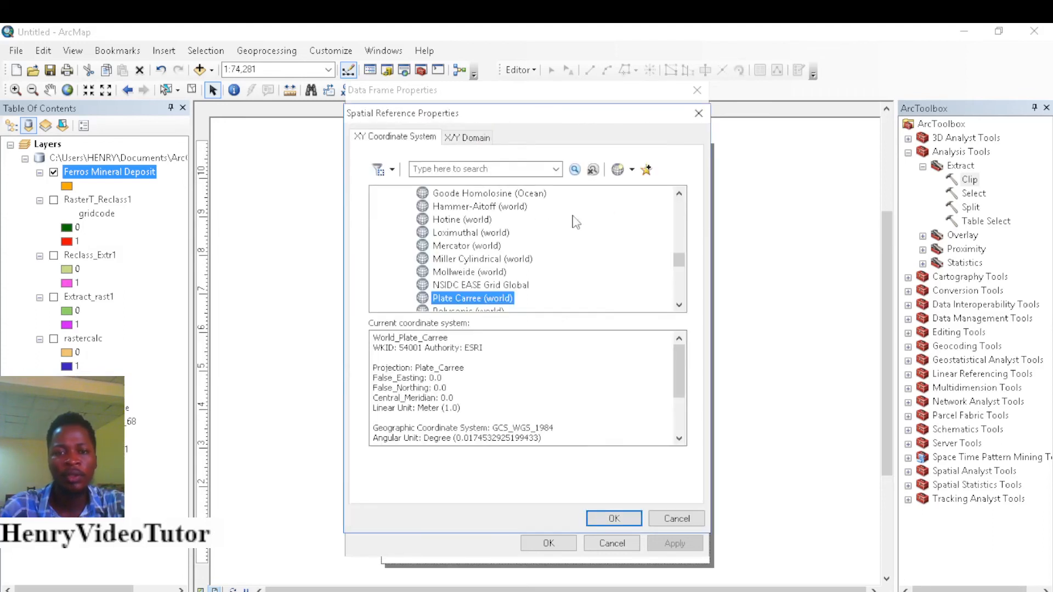
left_click_drag(684, 268, 687, 299)
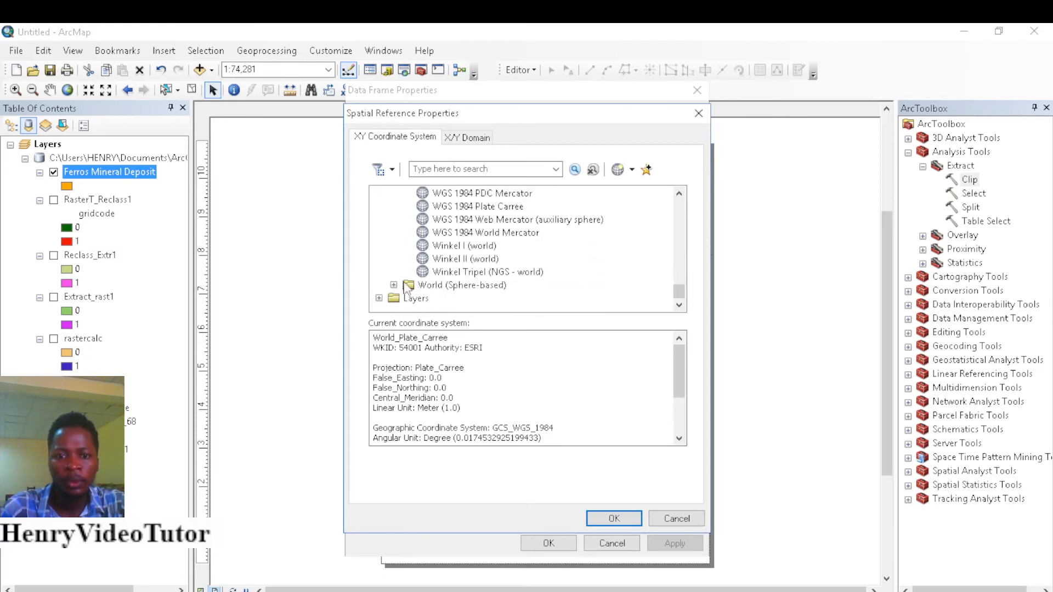
left_click(379, 298)
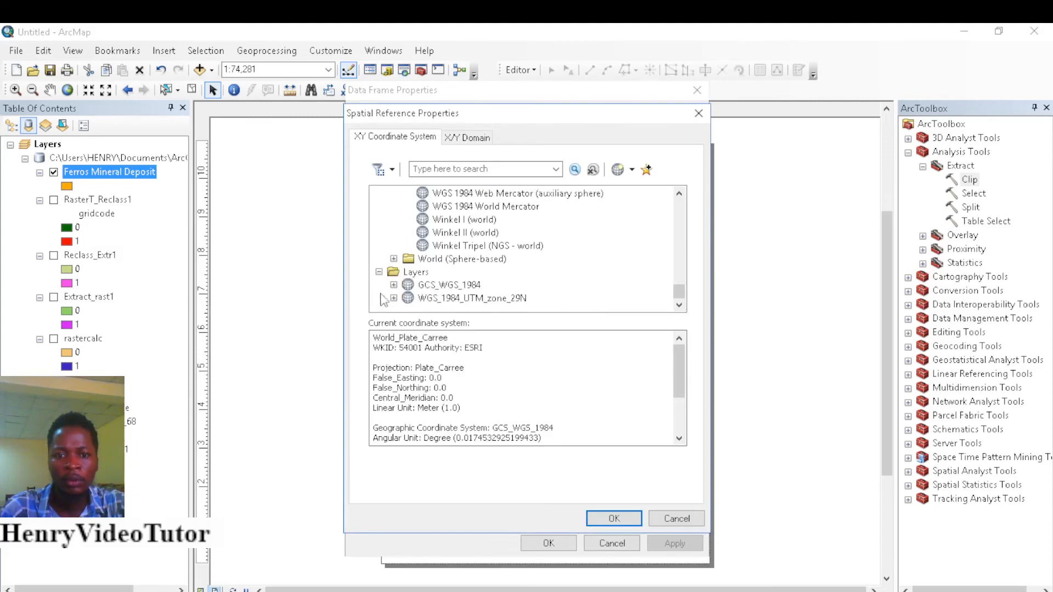
left_click(444, 284)
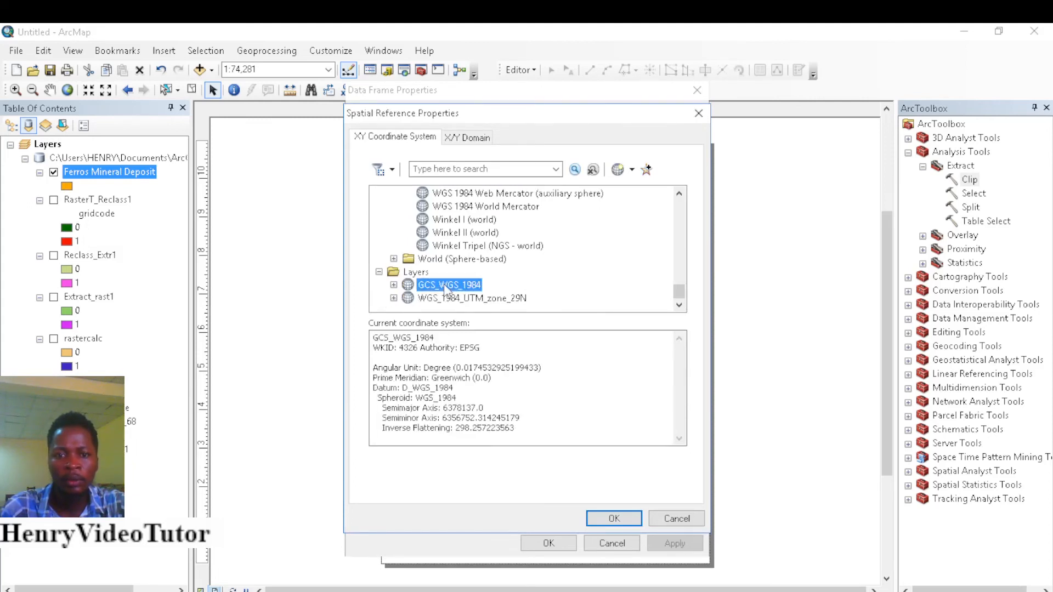
left_click(613, 518)
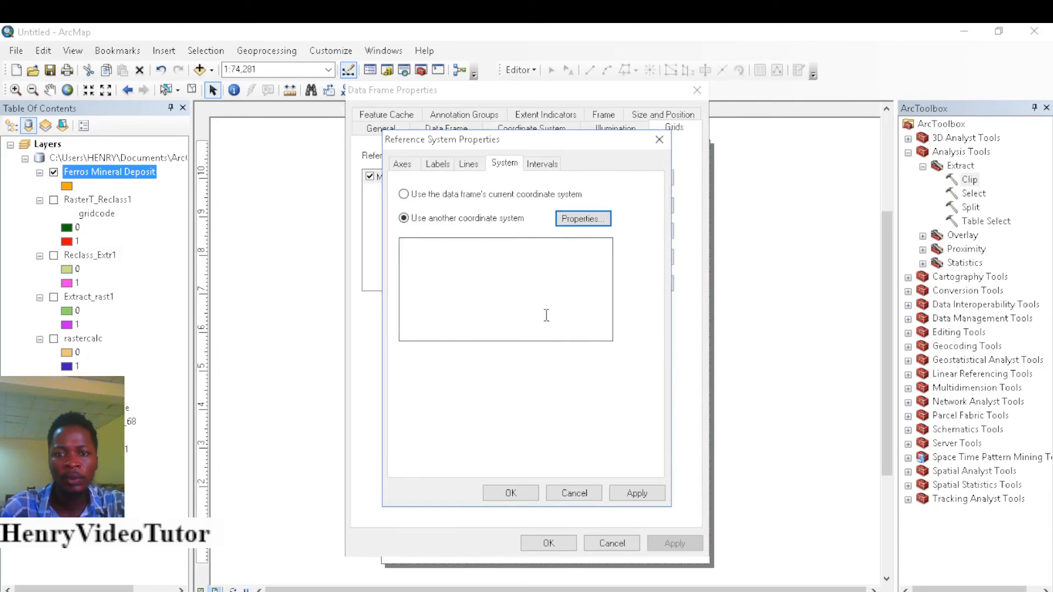
Step: Set the measured grid's label font size to 14 and its secondary font size to 8, and apply the grid to the data frame
left_click(437, 163)
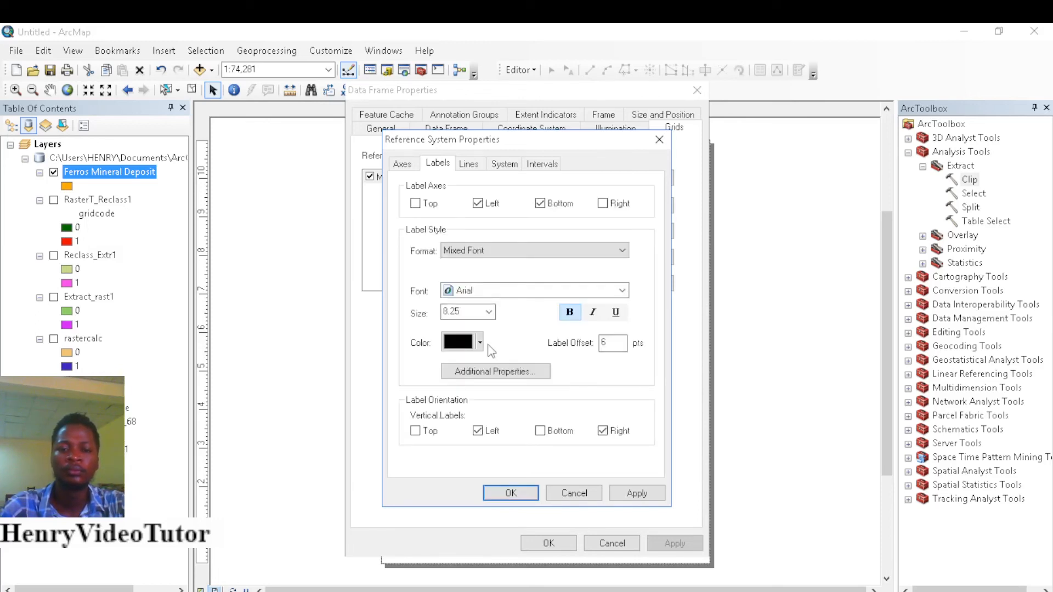
left_click(488, 312)
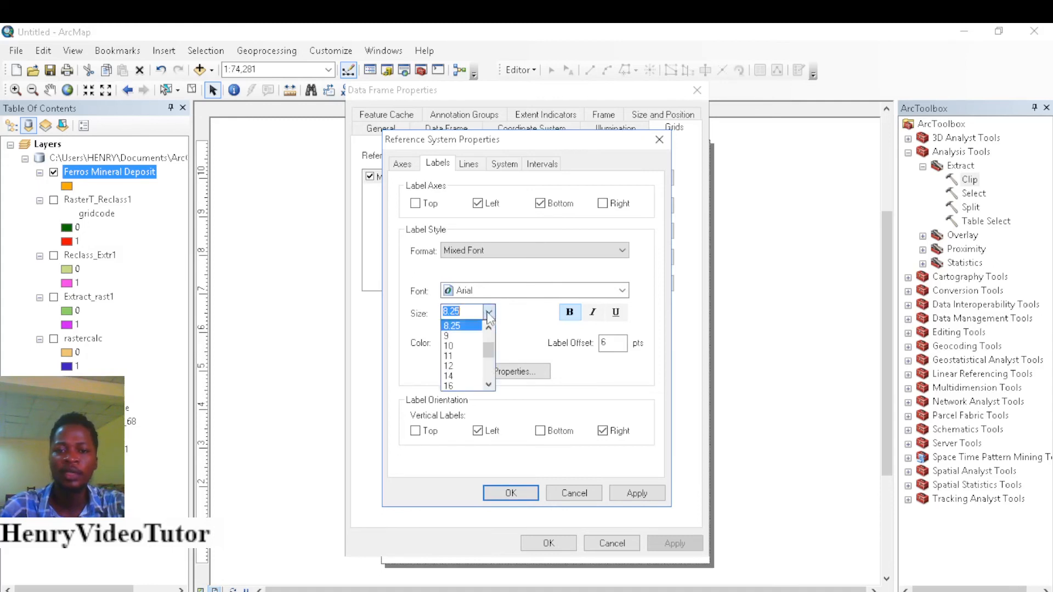
left_click(453, 379)
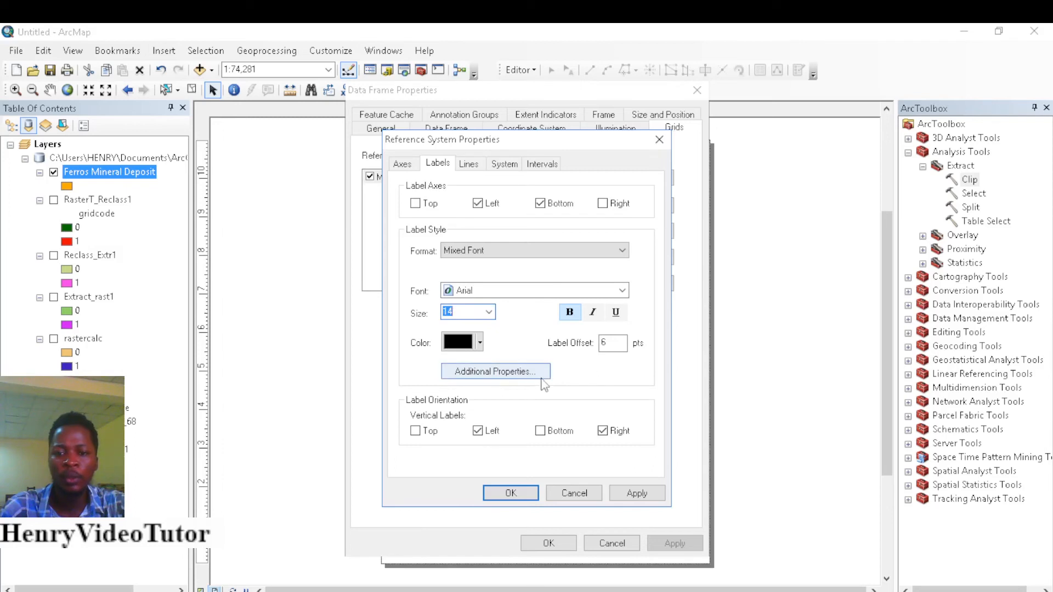
left_click(513, 372)
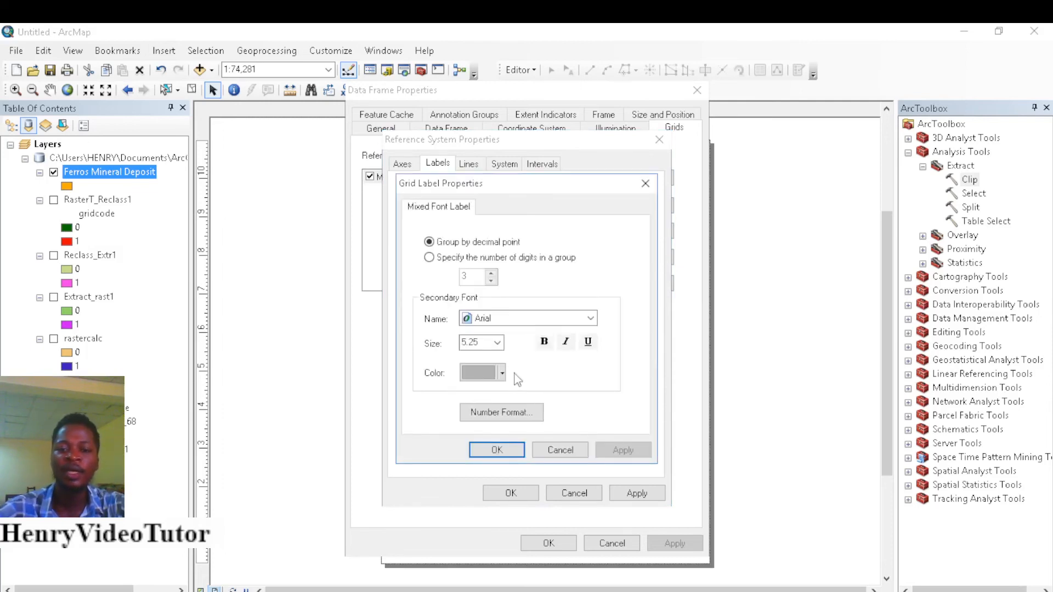
left_click(497, 343)
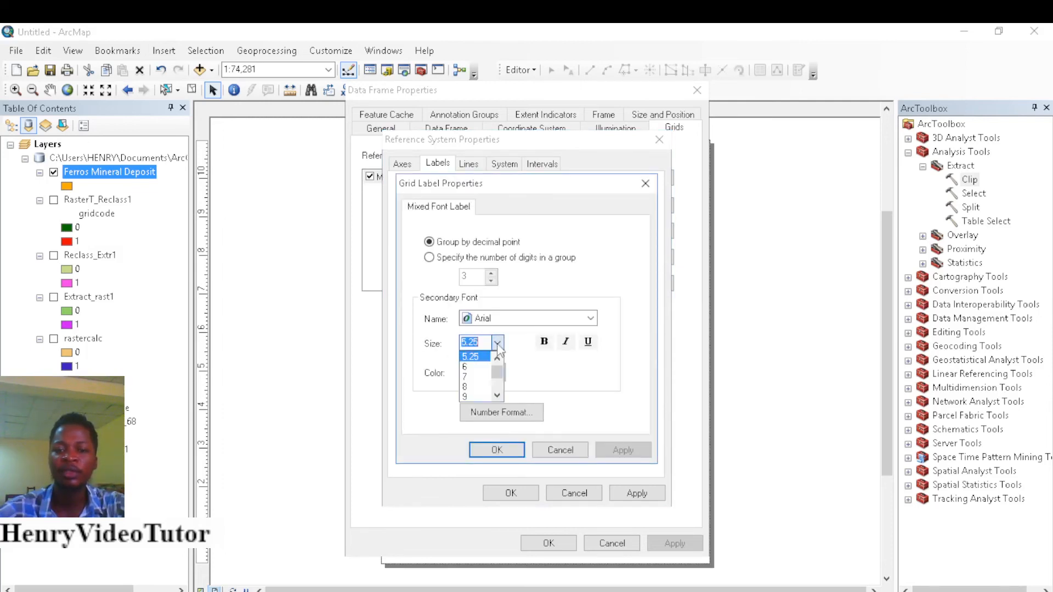
left_click(469, 387)
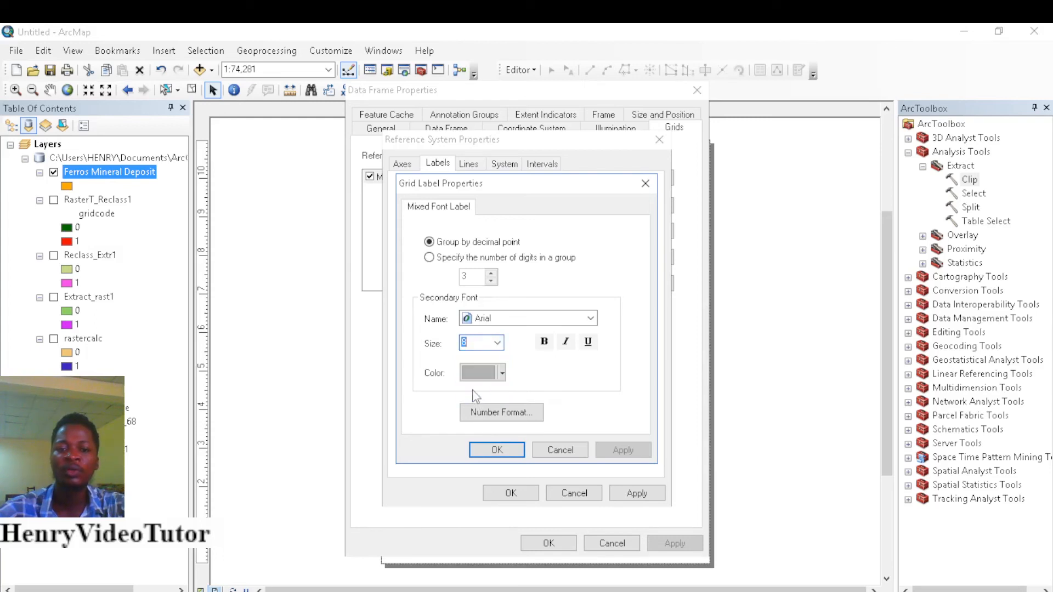
left_click(498, 452)
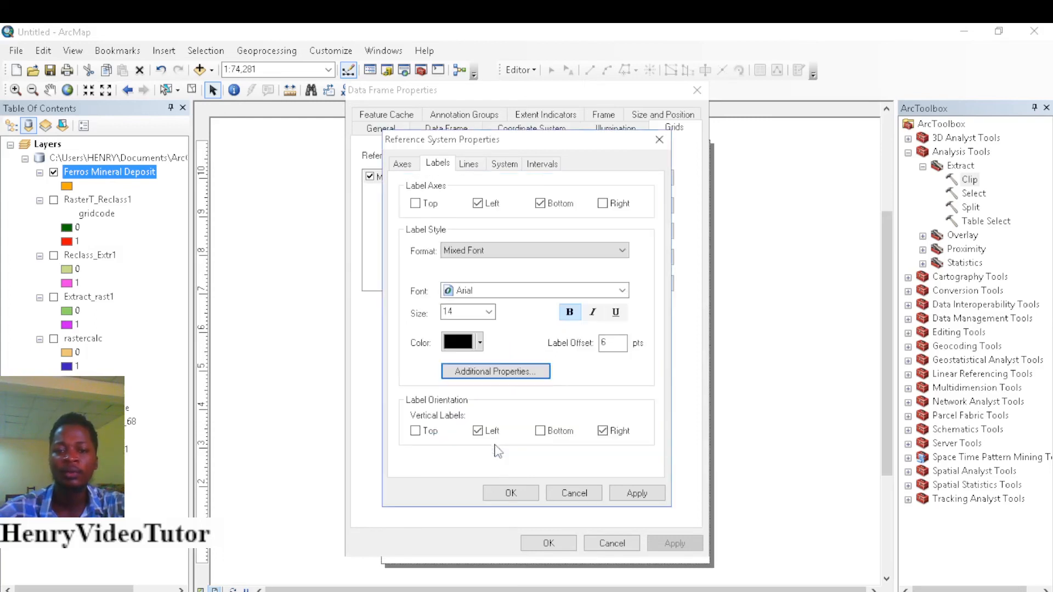
left_click(630, 493)
left_click(511, 493)
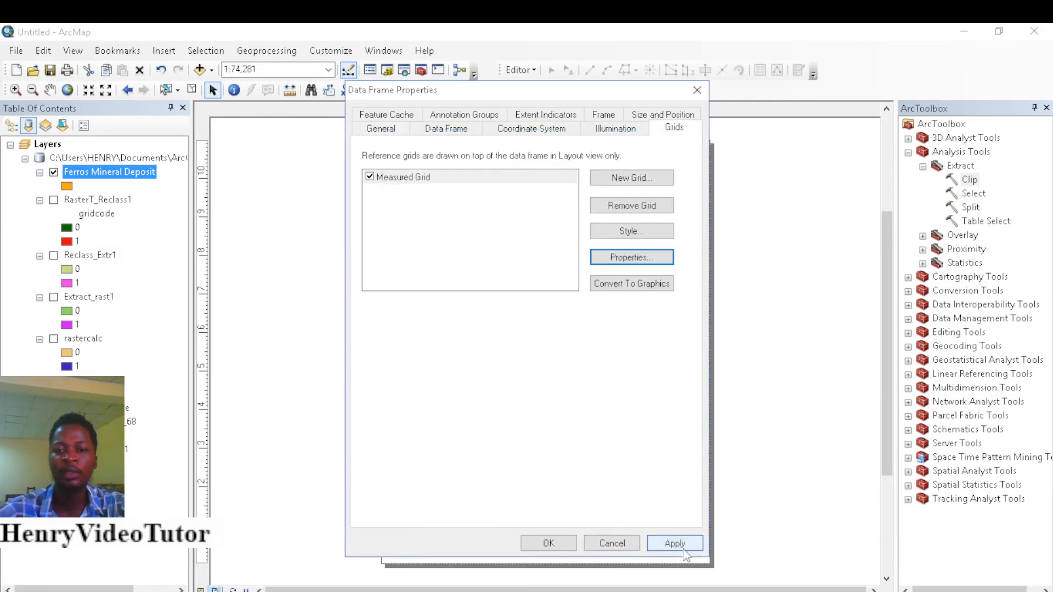
left_click(683, 550)
left_click(553, 544)
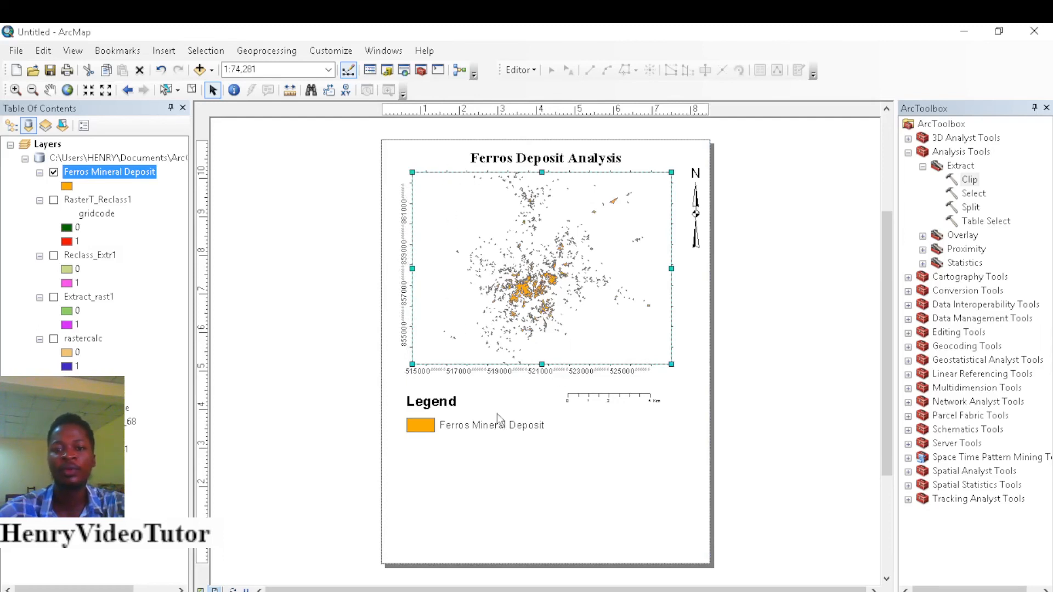
left_click(636, 463)
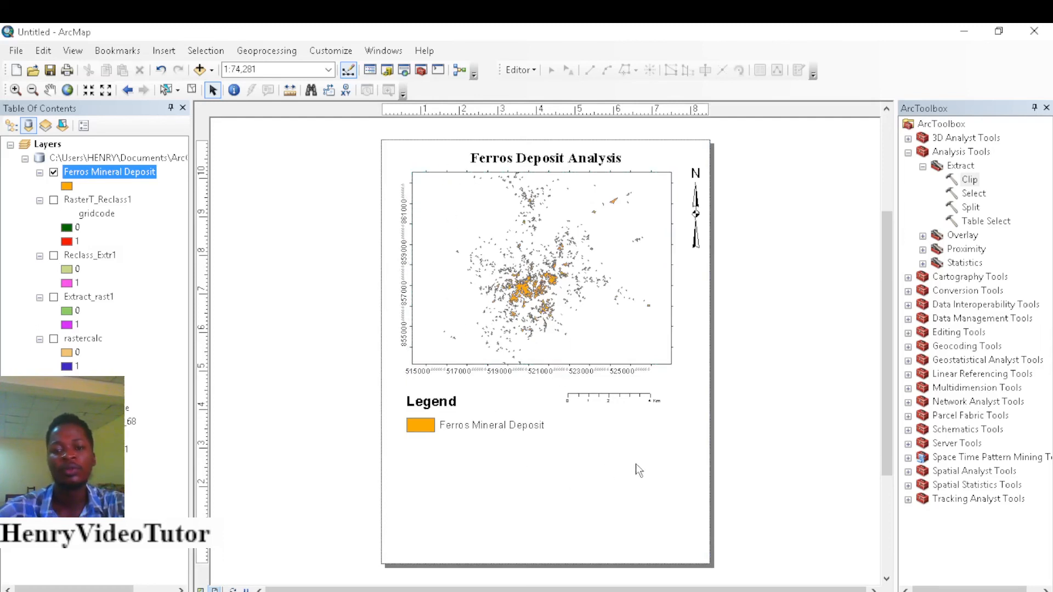
Step: Insert an Absolute Scale text into the layout and place it enlarged beneath the scale bar
left_click(206, 51)
left_click(167, 51)
left_click(178, 53)
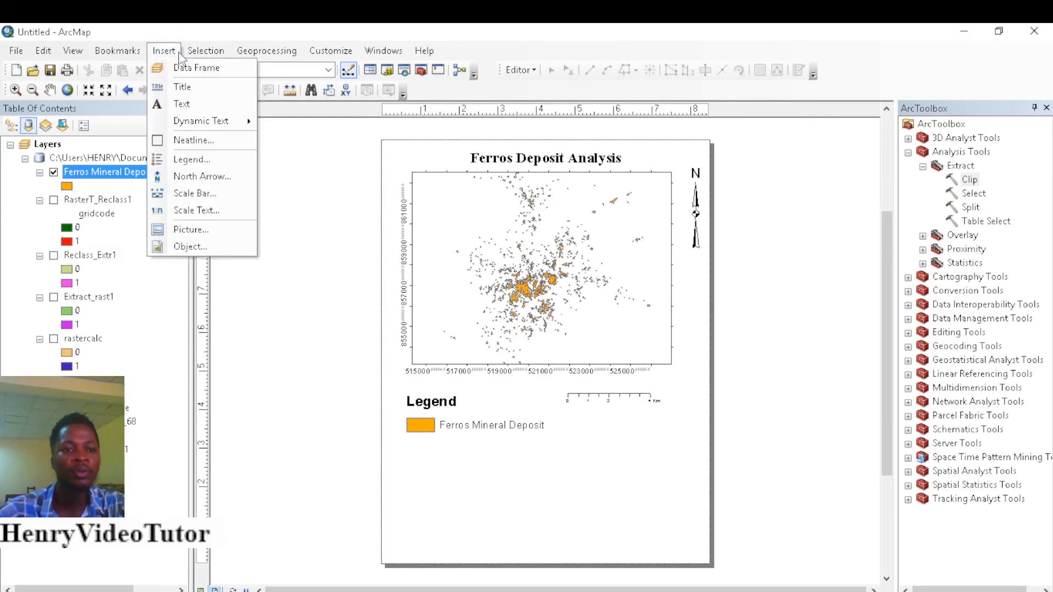
left_click(200, 210)
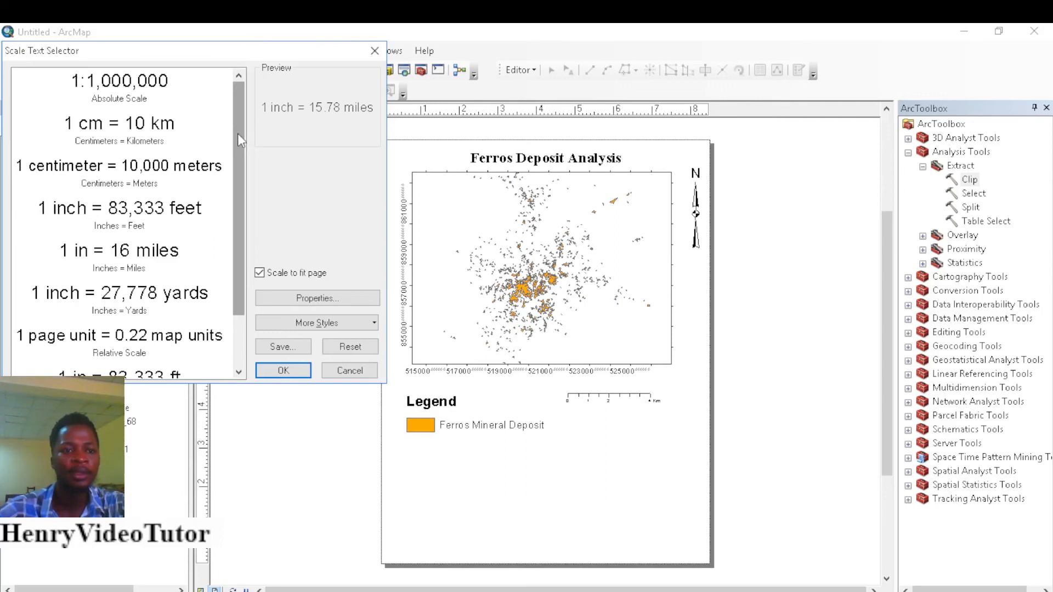
left_click(145, 84)
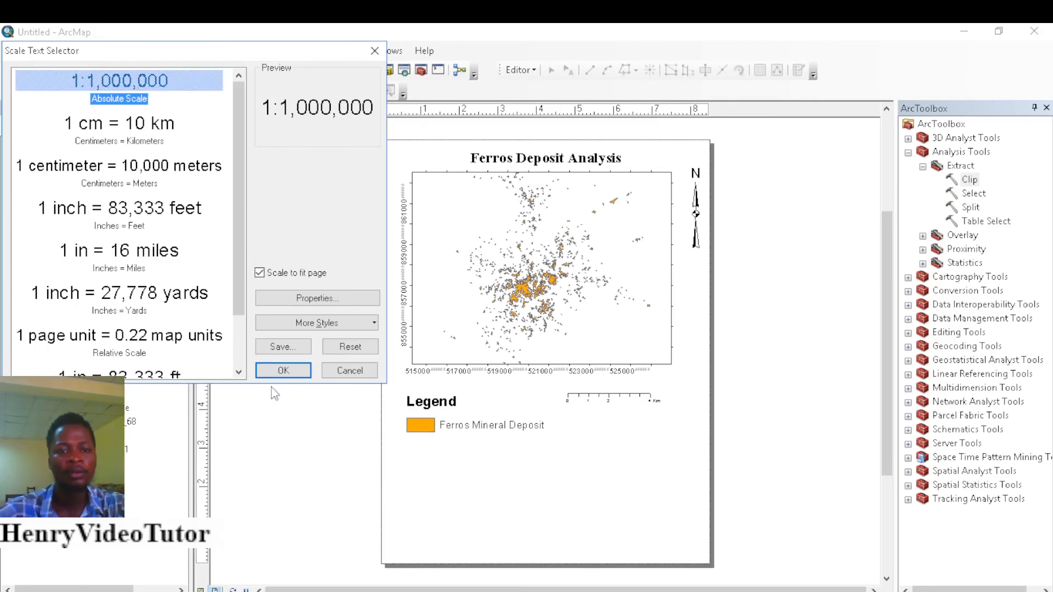
left_click(283, 376)
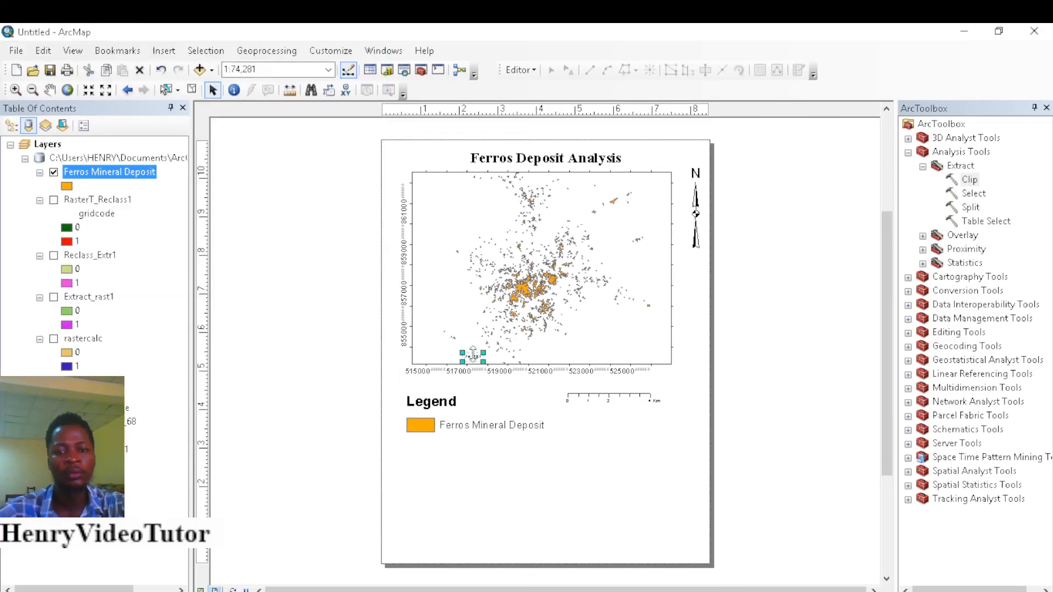
left_click_drag(472, 354, 659, 441)
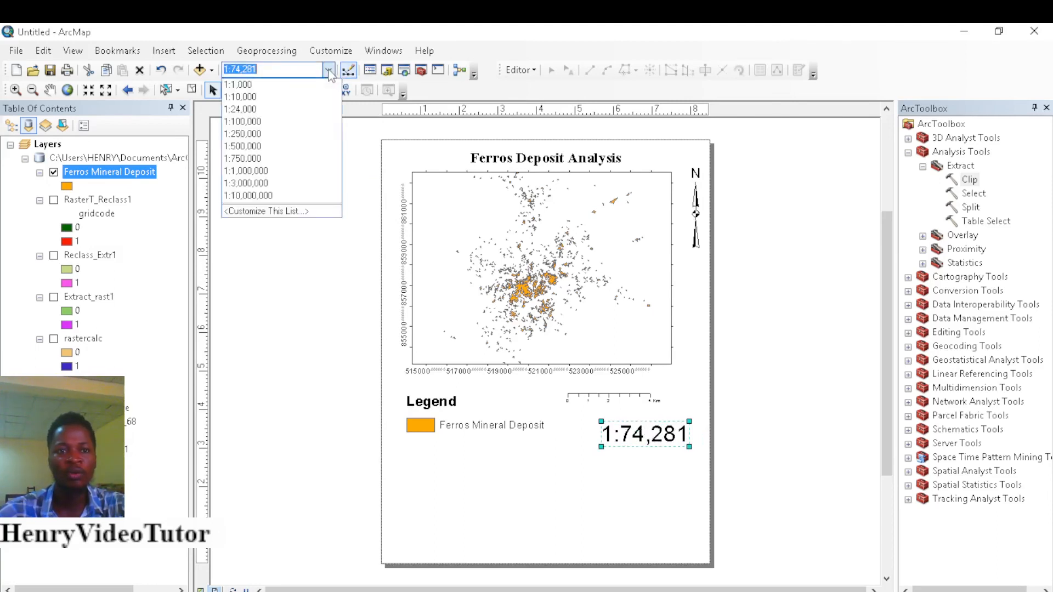
Step: Try a map scale of 1:10,000 and return the map view to the full extent of the Ferros Mineral Deposit layer
left_click(244, 97)
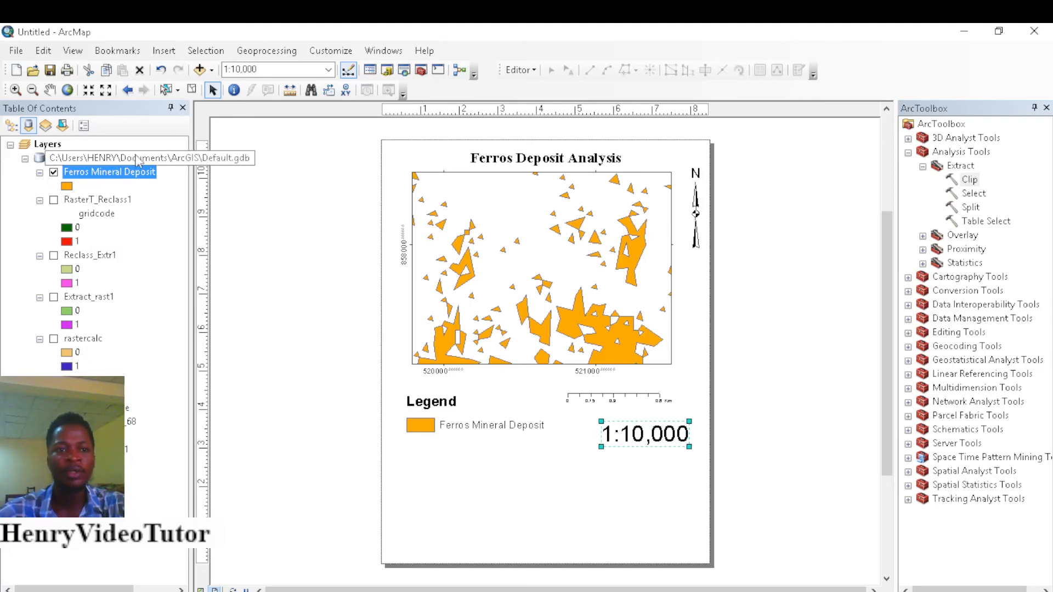
right_click(134, 174)
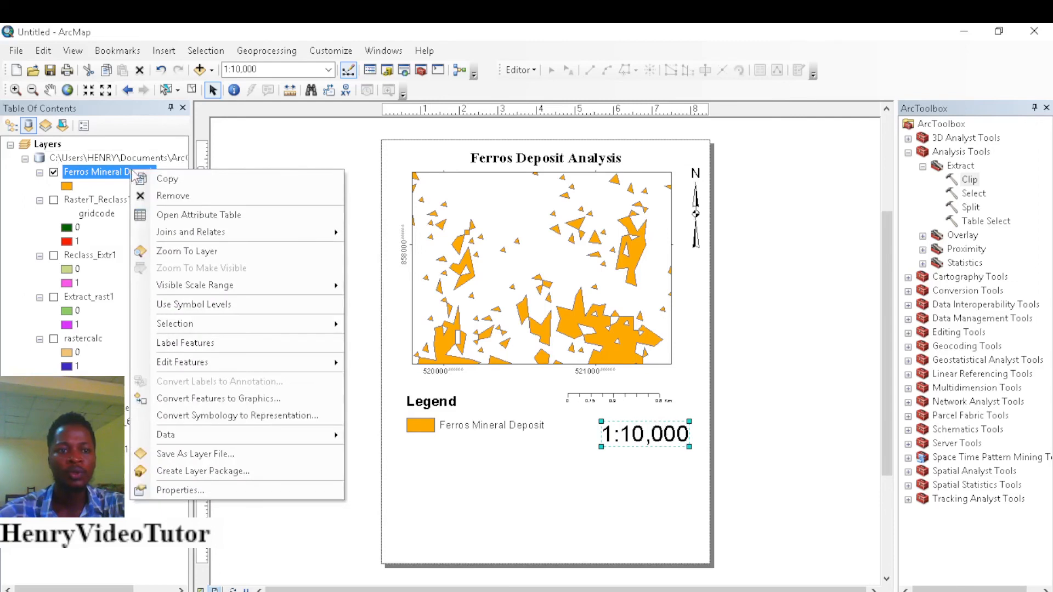
left_click(185, 251)
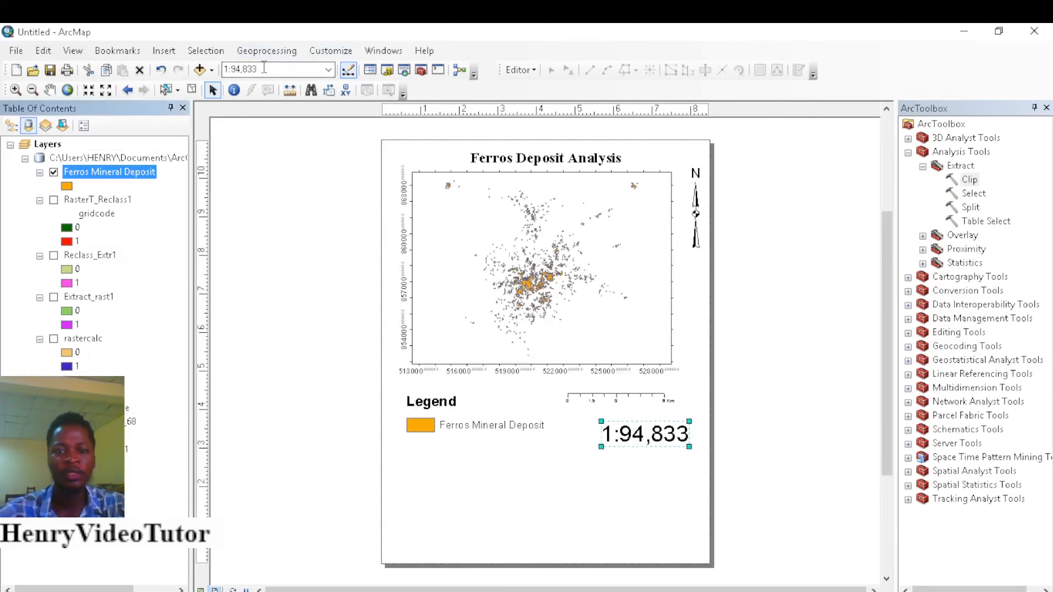
left_click(613, 502)
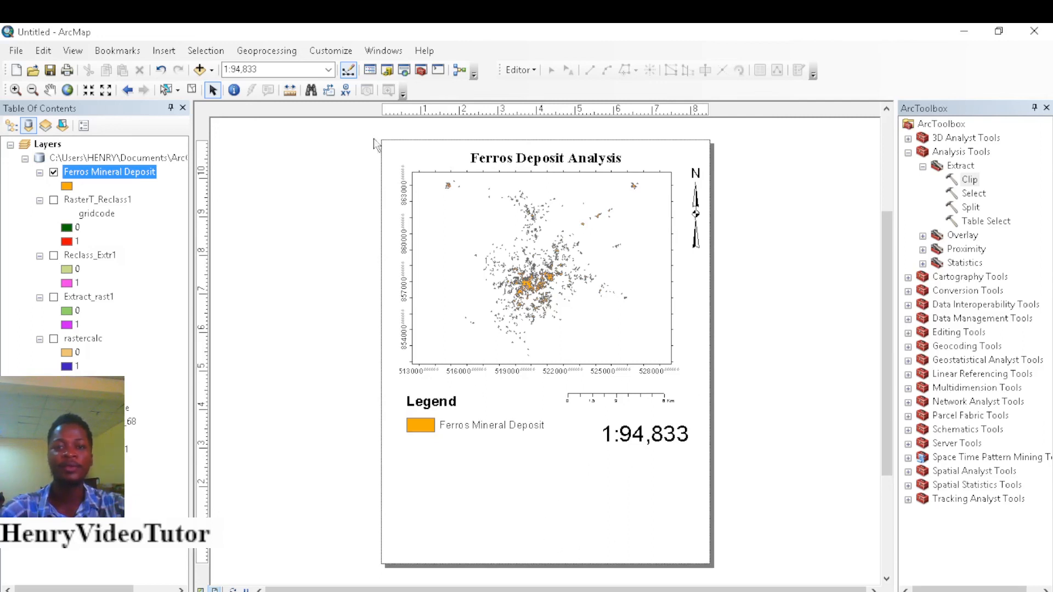
Step: Start a map export and name the output file Ferros Mineral Deposit
left_click(17, 51)
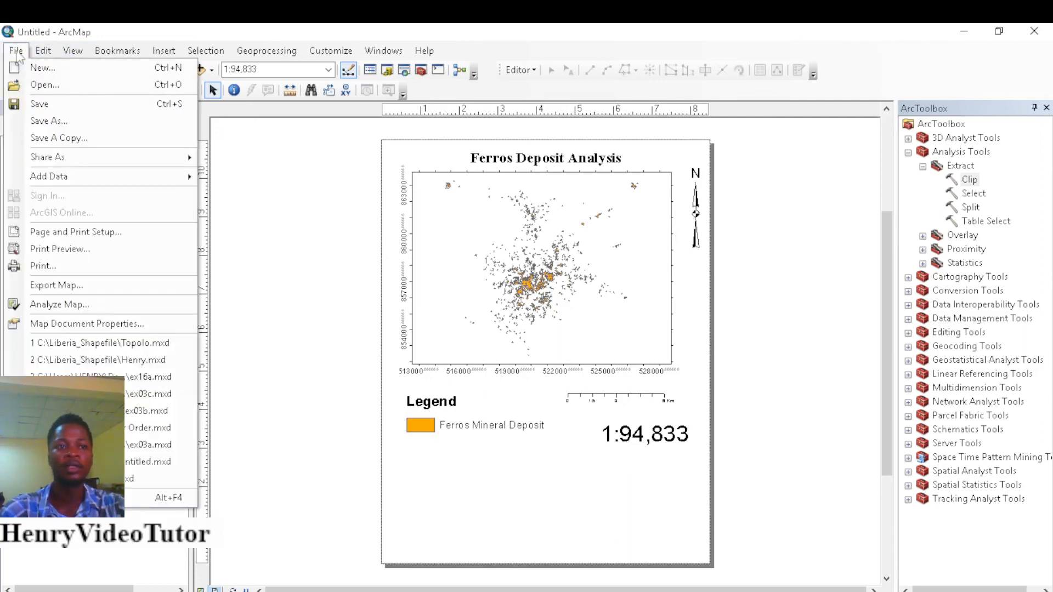
left_click(82, 286)
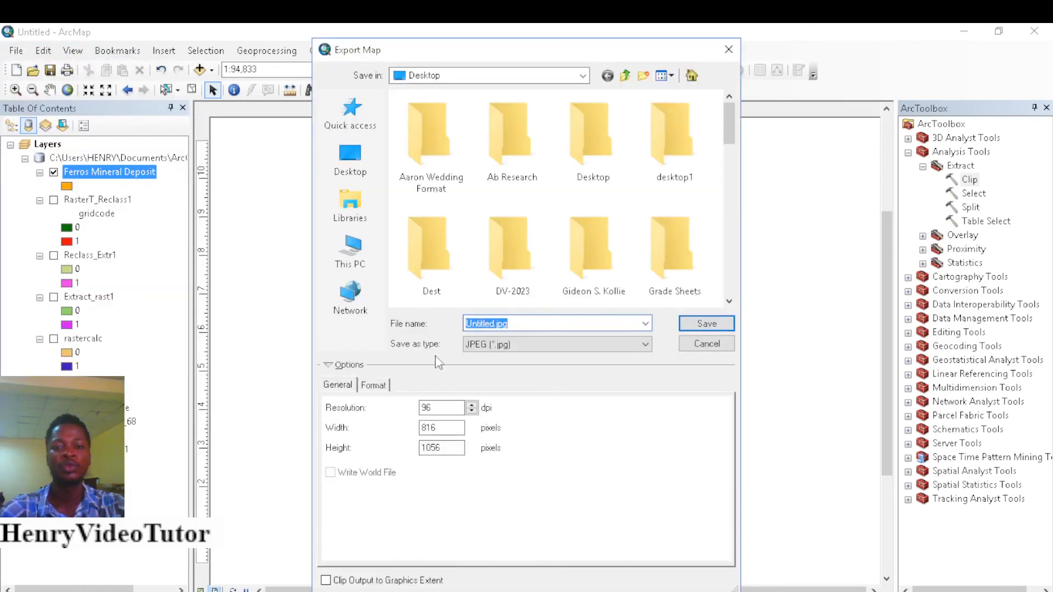
left_click(504, 346)
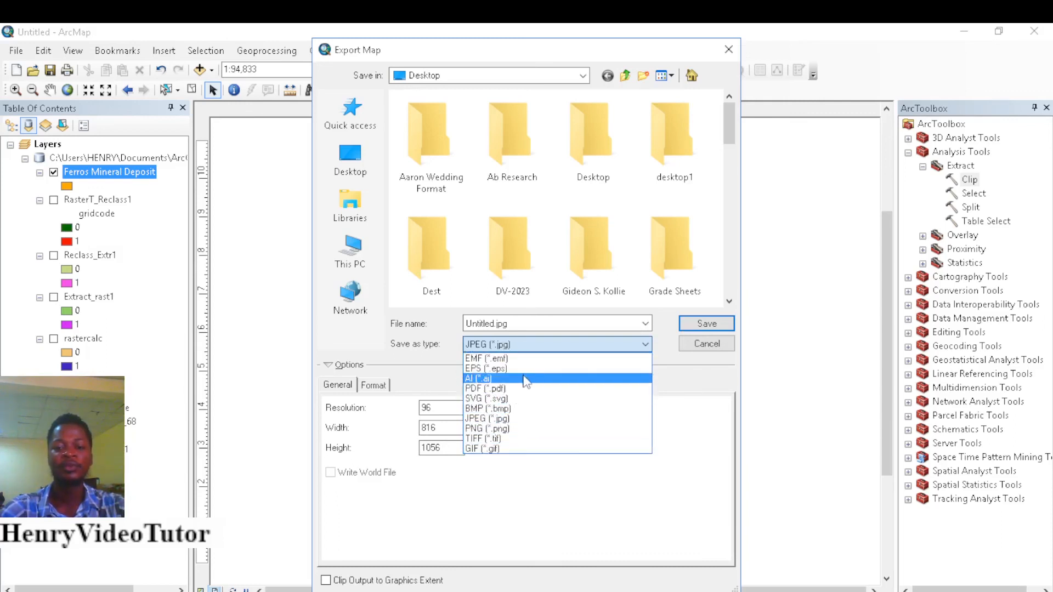
left_click(513, 323)
left_click(513, 324)
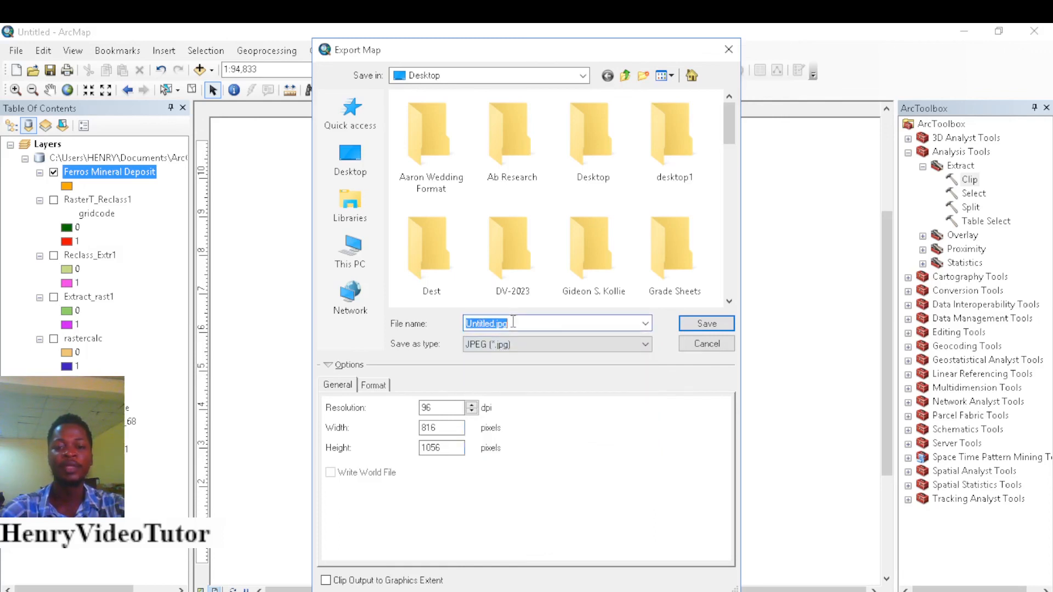
type("F")
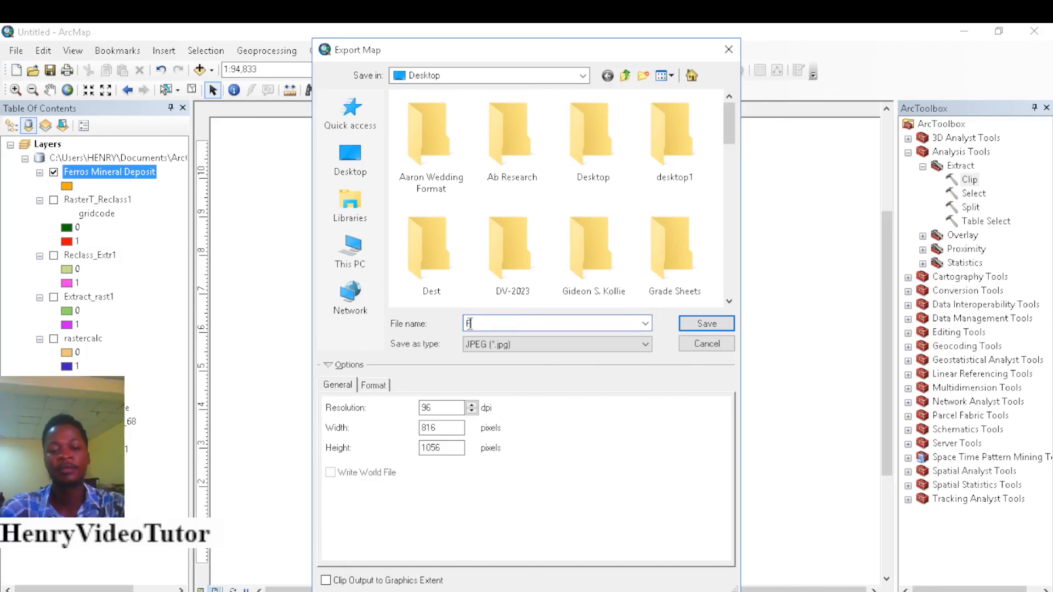
type("erros")
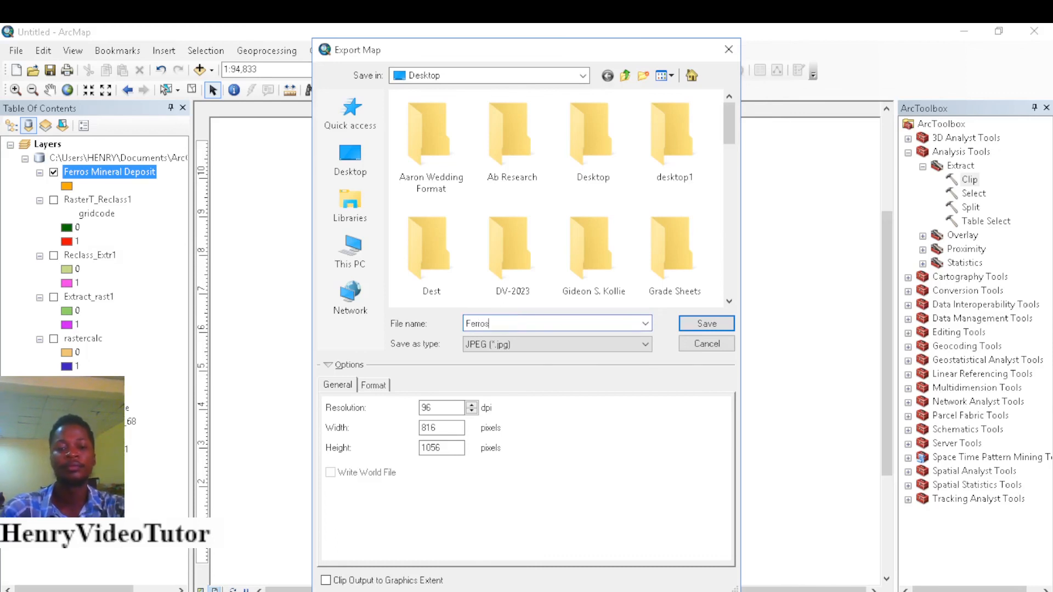
type(" Mi")
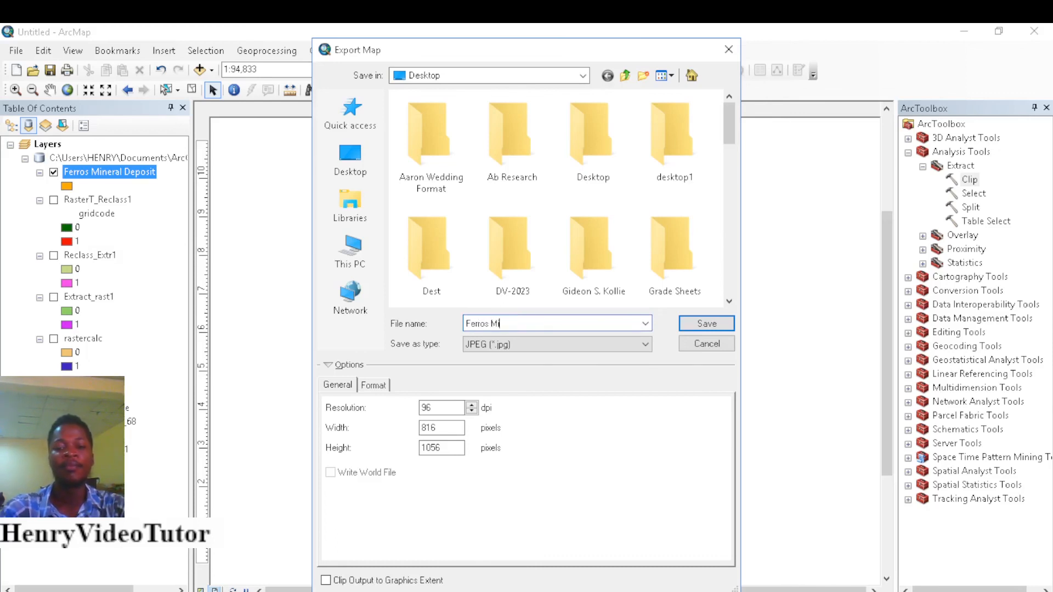
type("neral Deposit")
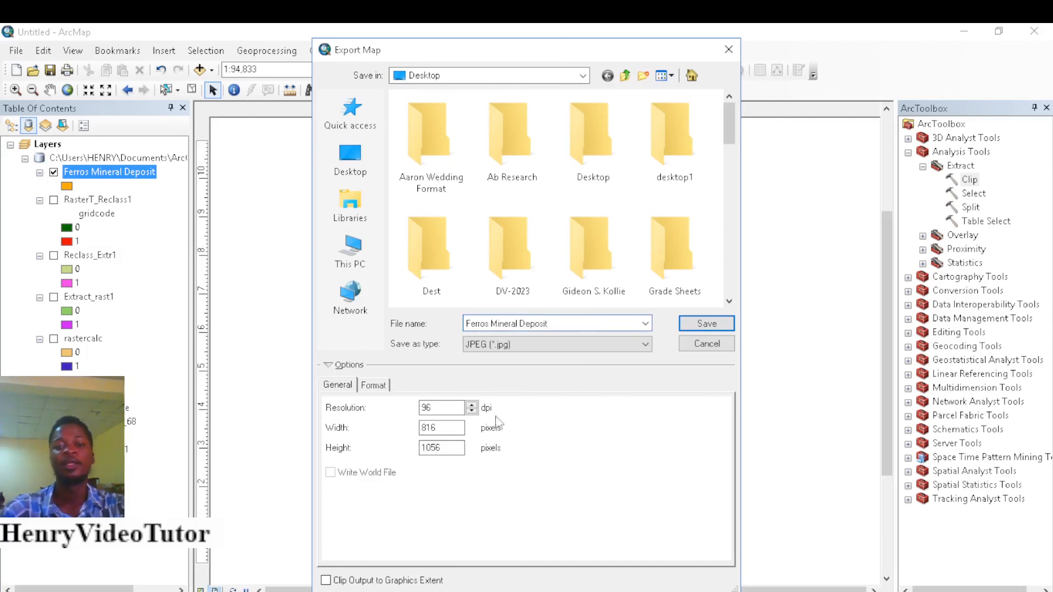
Step: Set the export format to PDF and save the map to the Desktop
left_click(525, 345)
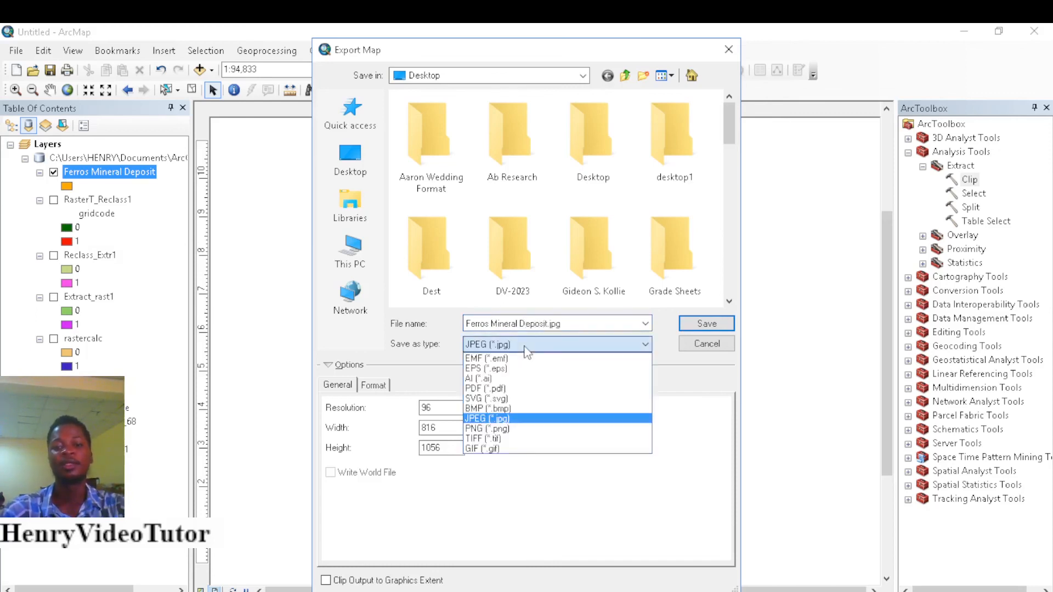
left_click(499, 389)
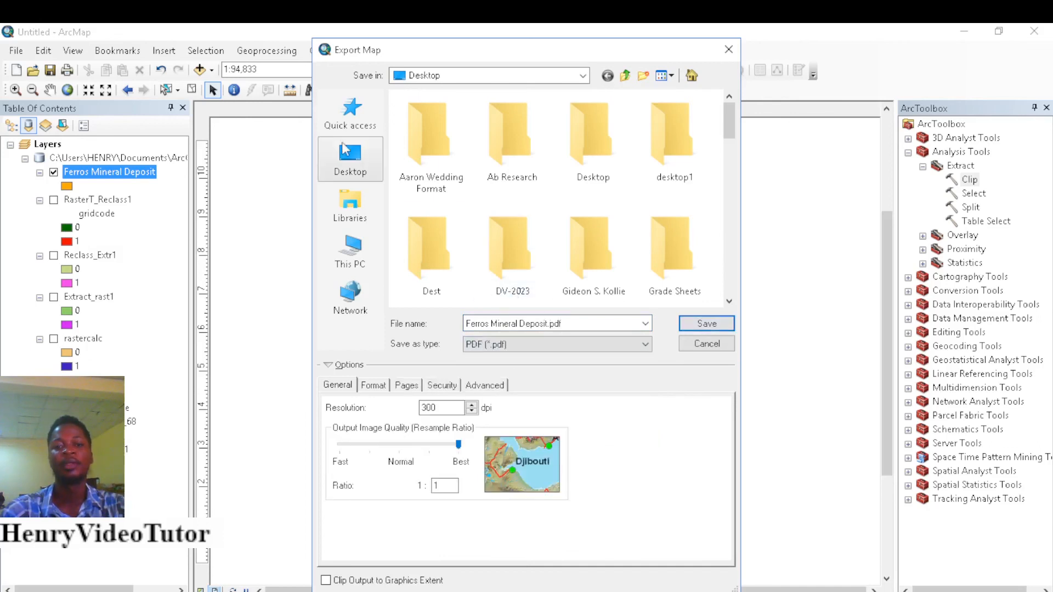
left_click(350, 159)
left_click(689, 326)
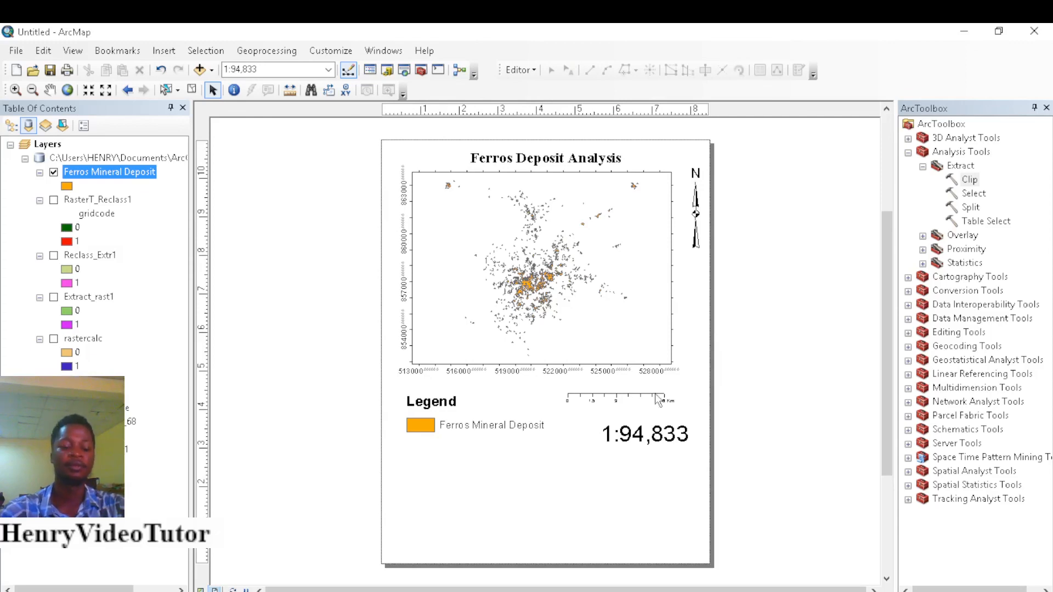
Step: Open the exported Ferros Mineral Deposit PDF from the desktop to check the layout, and close the layer's attribute table back in ArcMap
key("super+d")
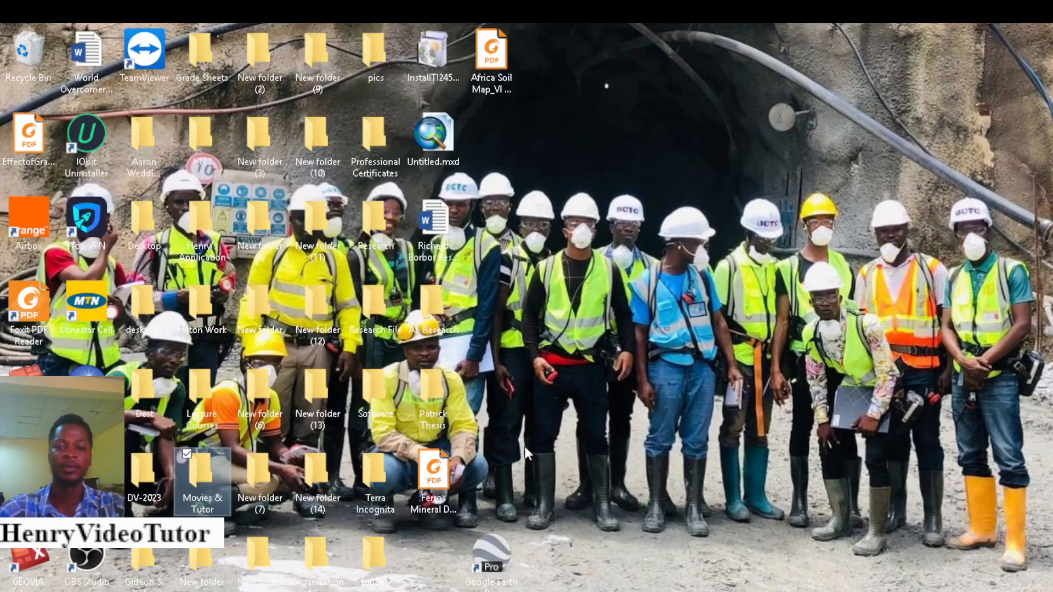
double_click(442, 480)
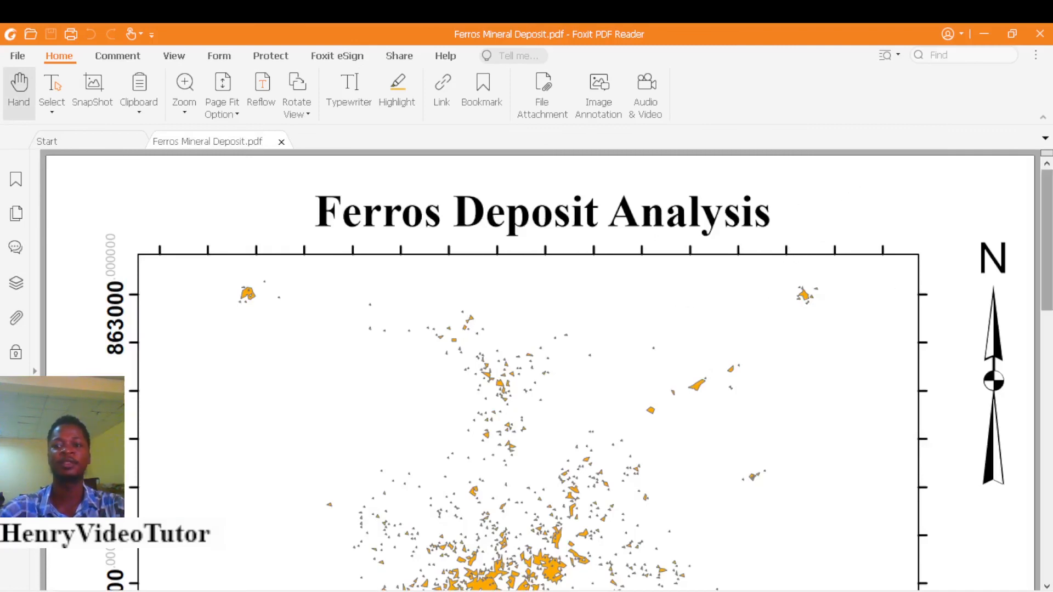
mouse_move(1046, 236)
left_mouse_down()
mouse_move(1046, 506)
mouse_move(1046, 115)
mouse_move(1047, 236)
left_mouse_up()
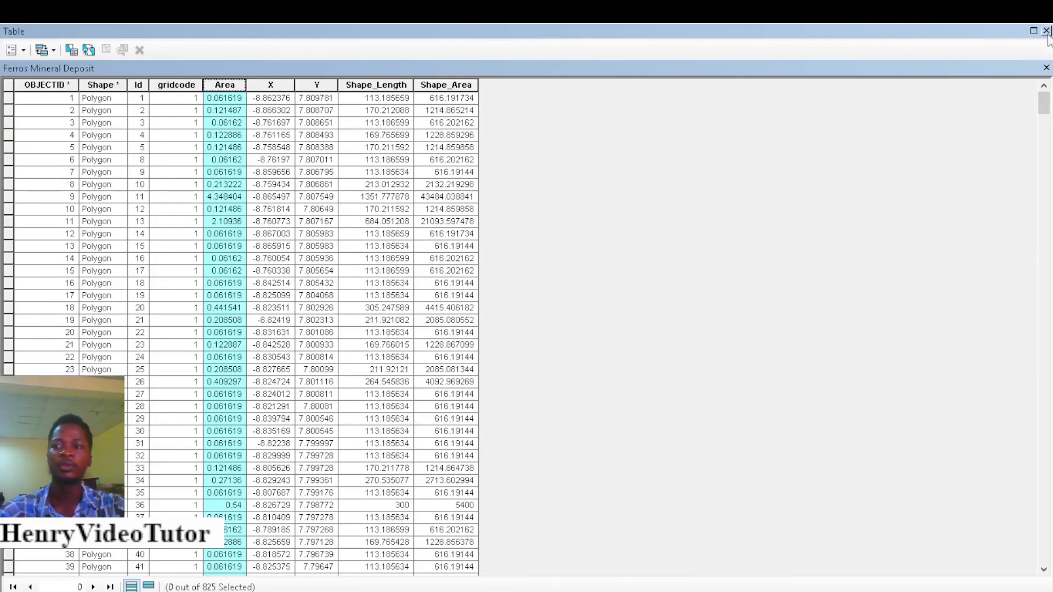
left_click(1046, 31)
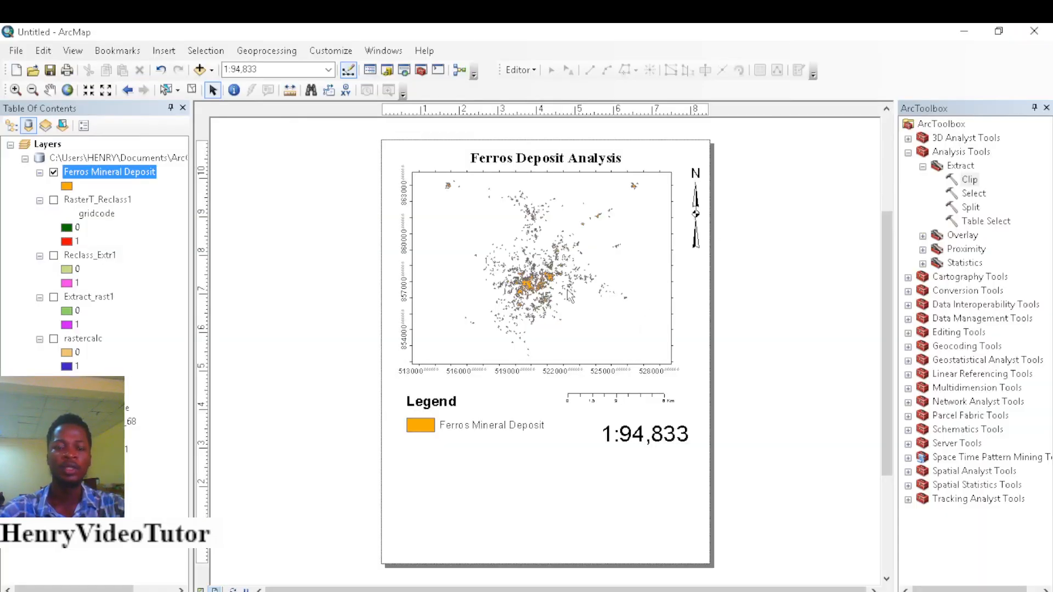